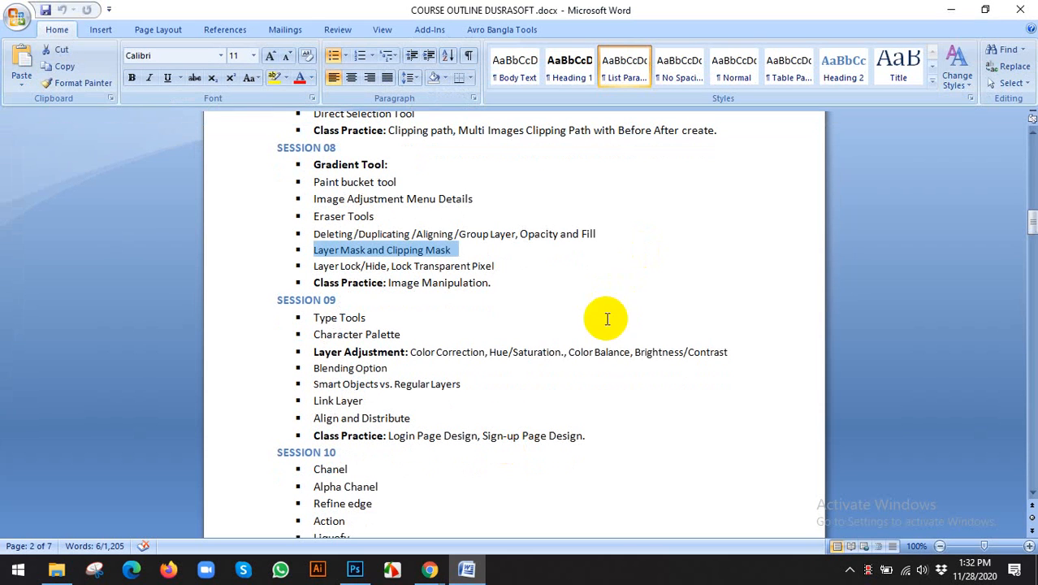
# Minimize Photoshop and the Word course outline, and open the photo editing folder on the desktop.
pyautogui.click(430, 569)
pyautogui.click(367, 569)
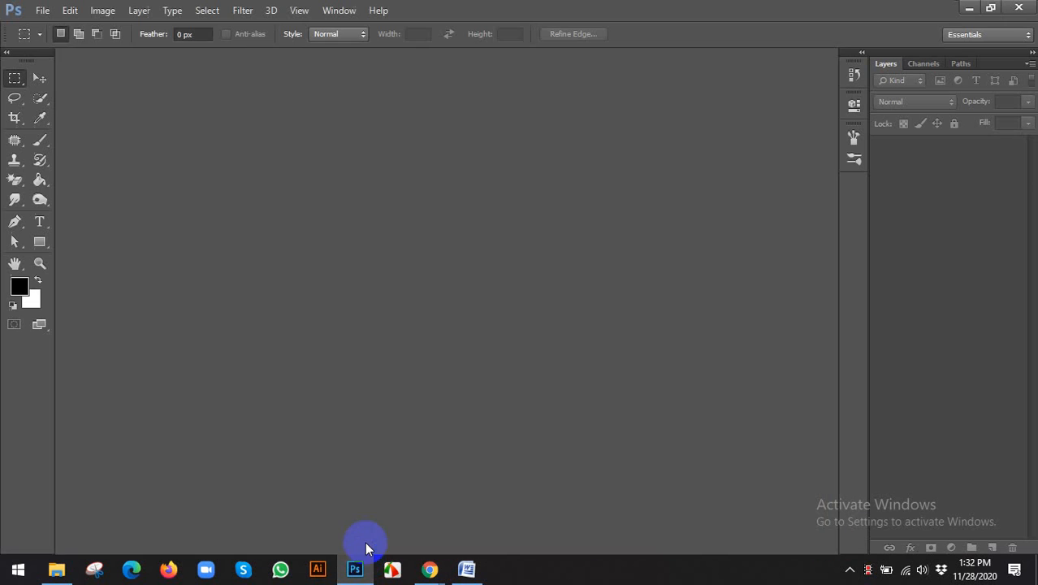
pyautogui.click(970, 8)
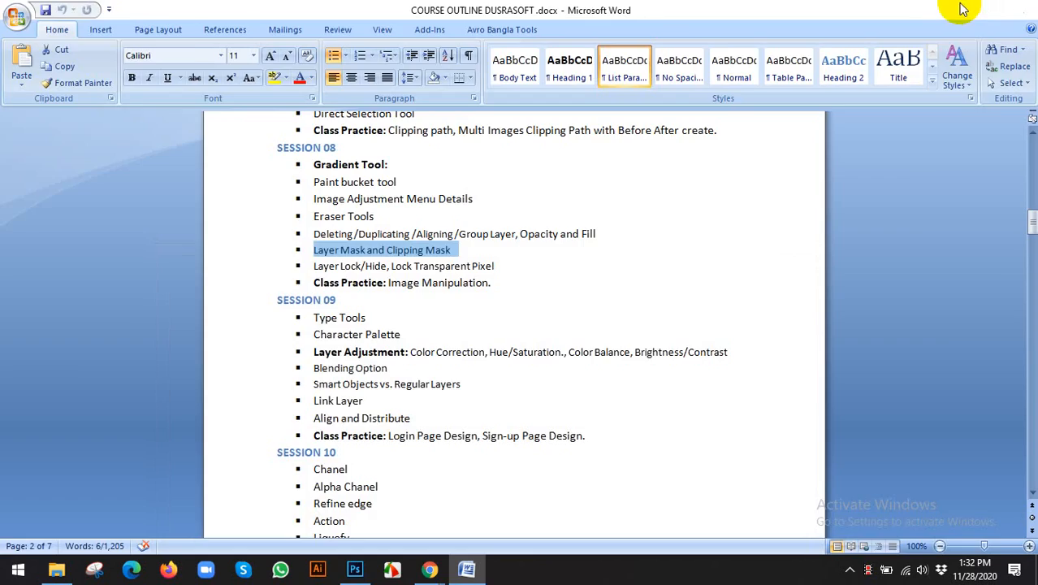
pyautogui.click(955, 8)
pyautogui.click(944, 9)
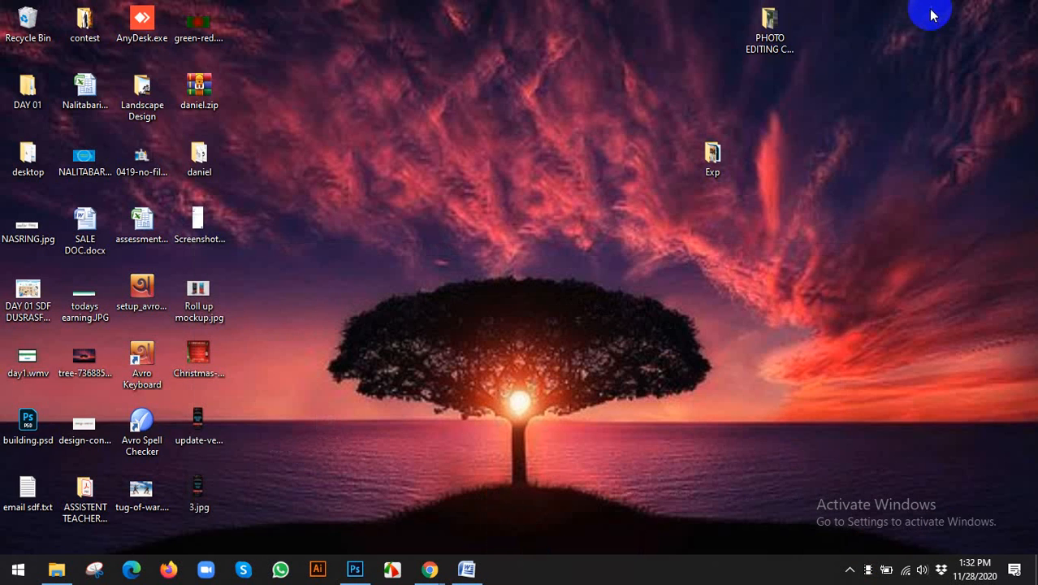
pyautogui.doubleClick(784, 32)
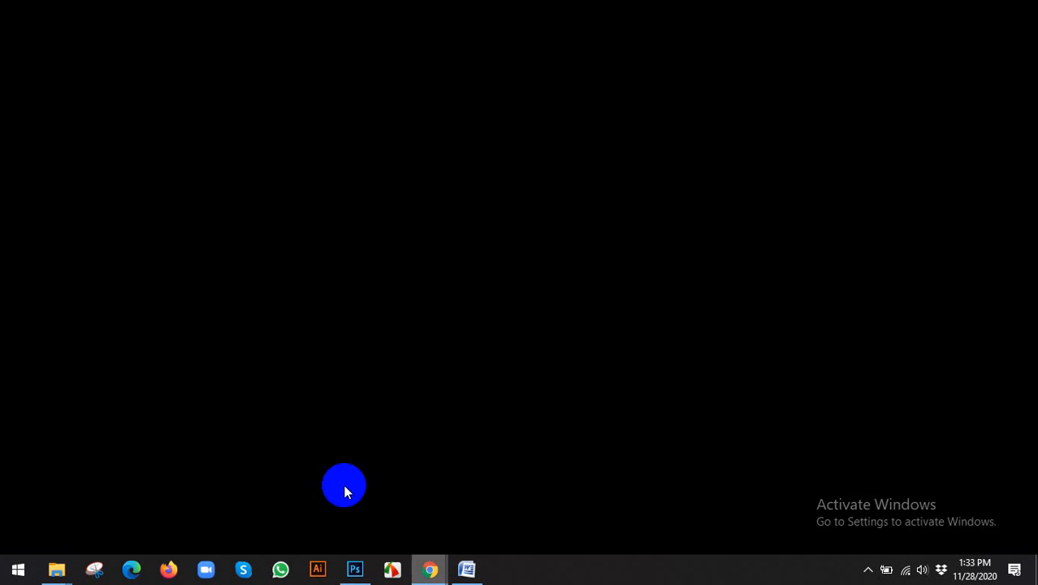
# Switch to Chrome and search Google Images for "manipulation" in a new tab.
pyautogui.click(342, 487)
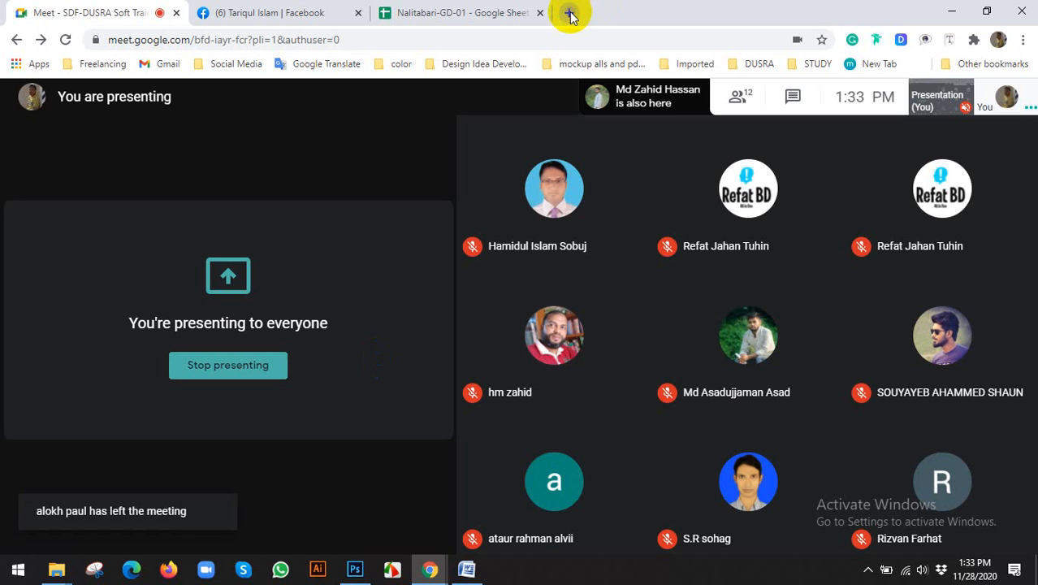
pyautogui.click(571, 14)
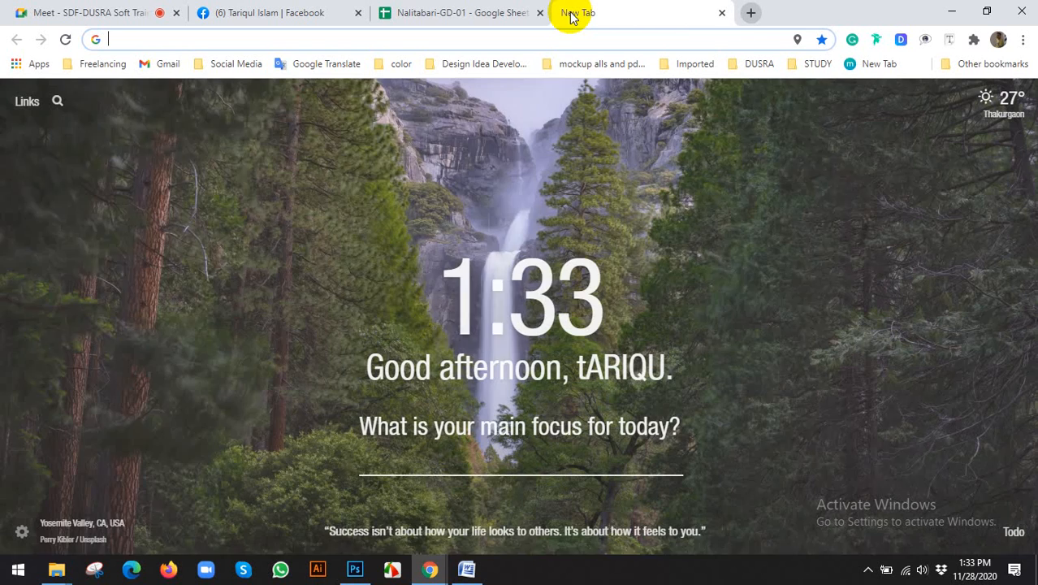
pyautogui.write('MANI')
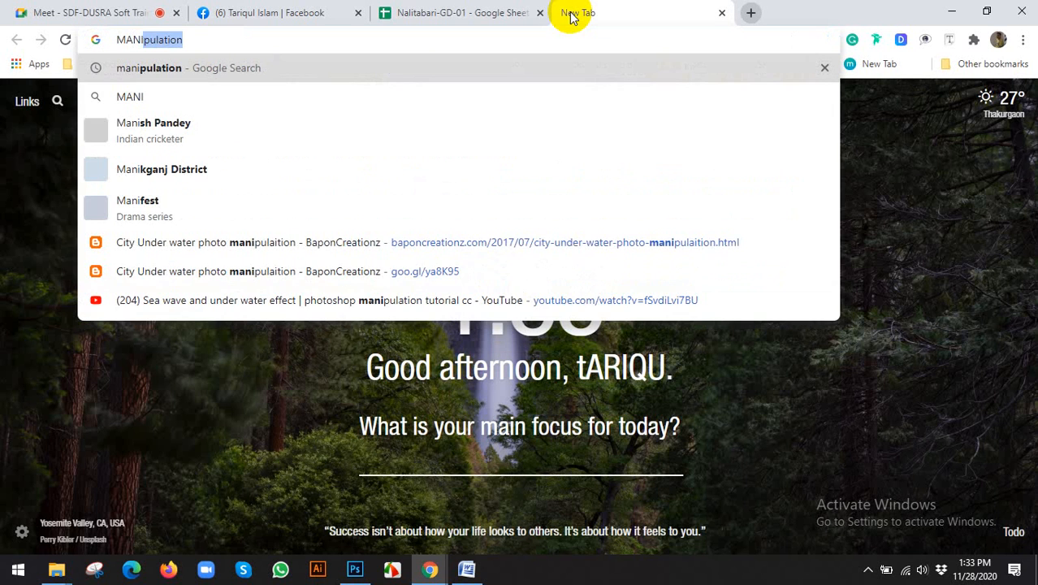
pyautogui.press('Return')
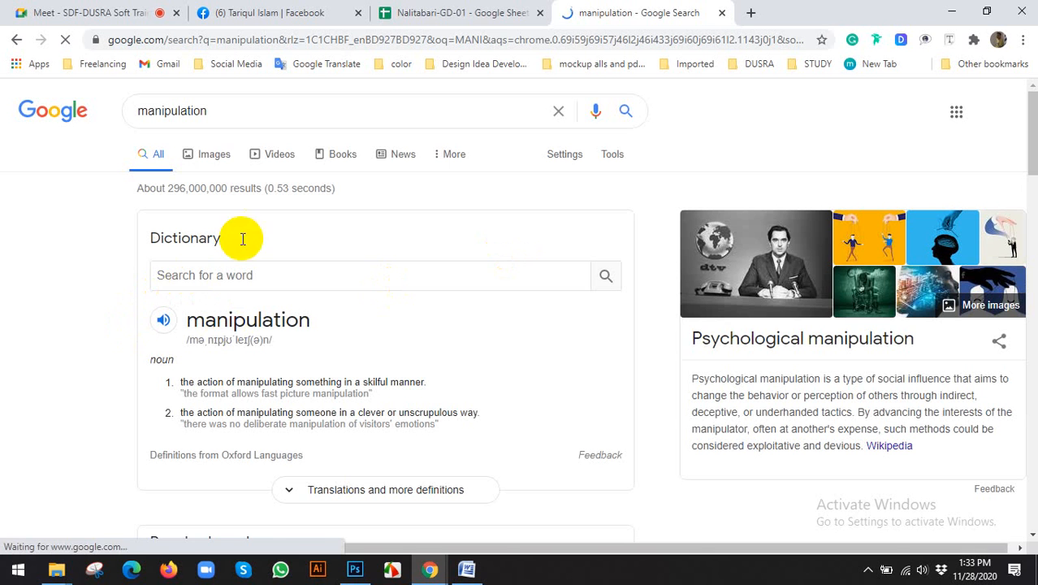
pyautogui.click(214, 156)
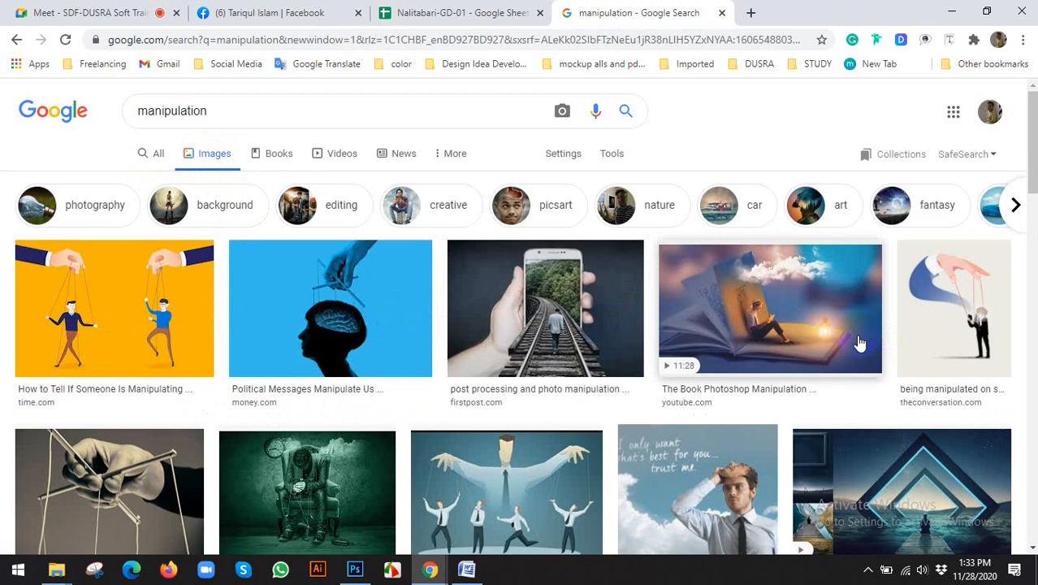
# Browse the manipulation image results and examine the "cycling in water" photo manipulation and its related images.
pyautogui.scroll(-3, 859, 342)
pyautogui.scroll(-3, 841, 341)
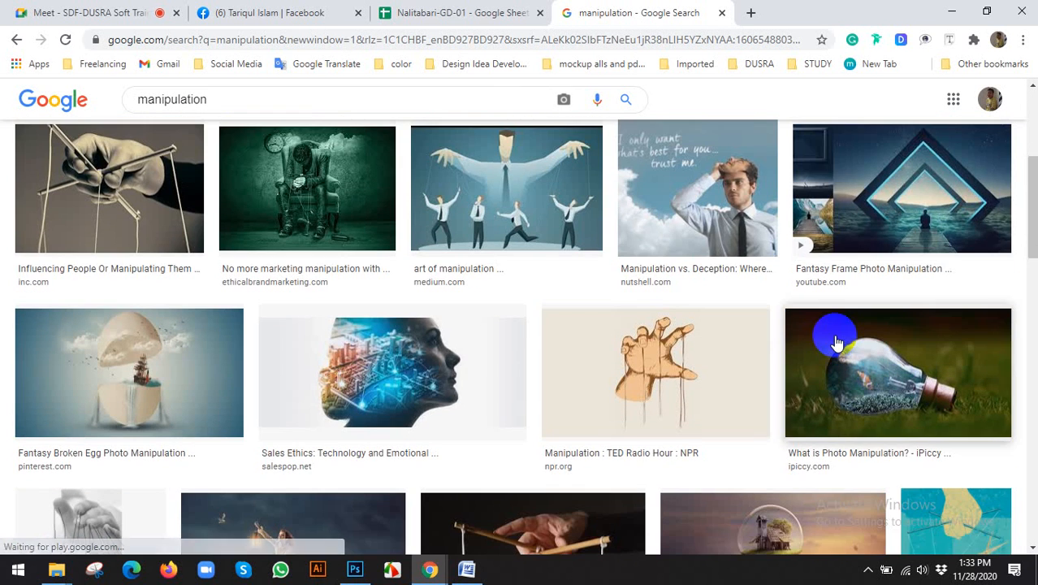
pyautogui.scroll(-3, 800, 343)
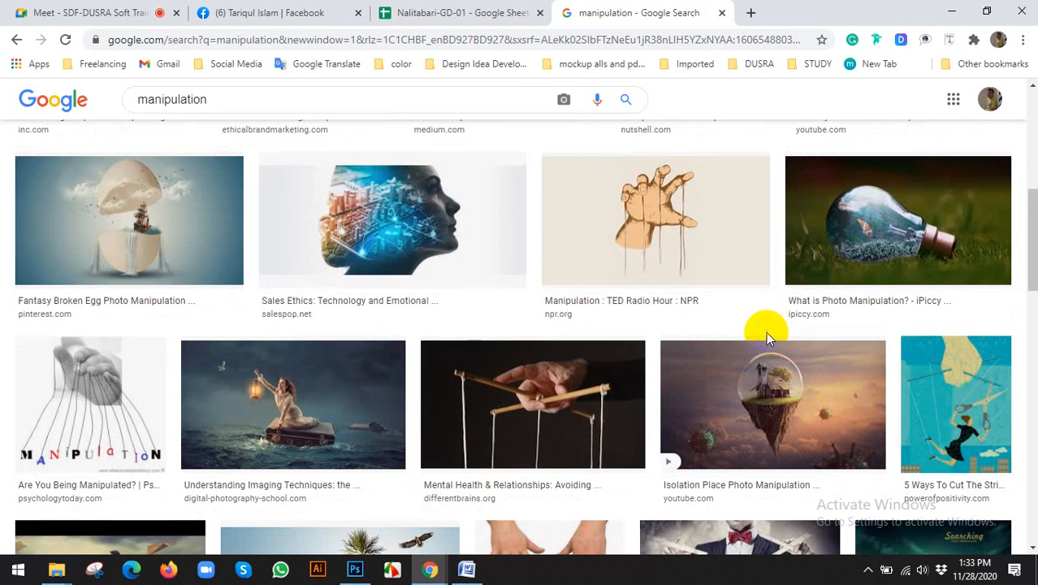
pyautogui.scroll(-5, 762, 329)
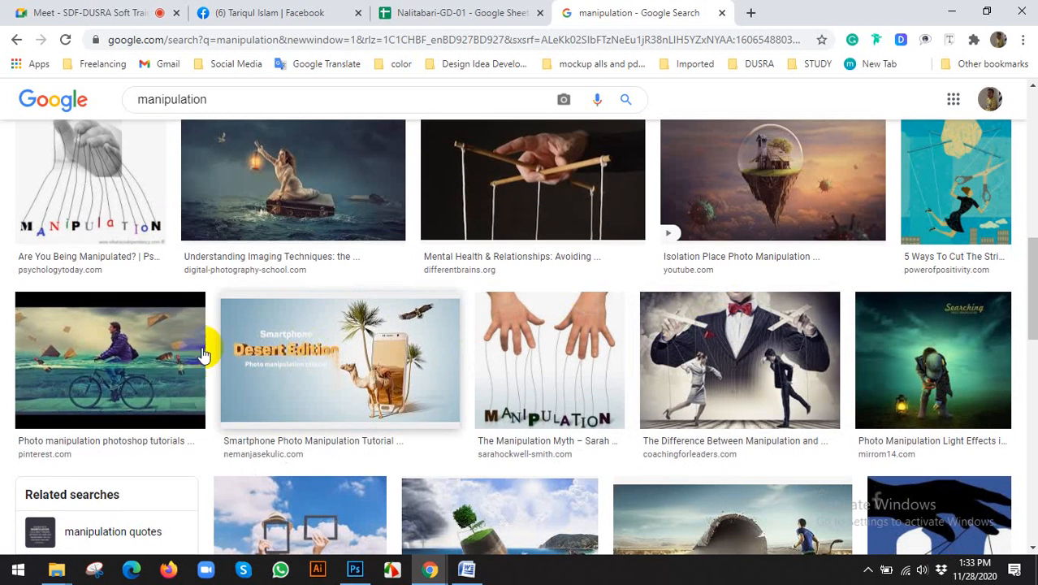
pyautogui.click(95, 351)
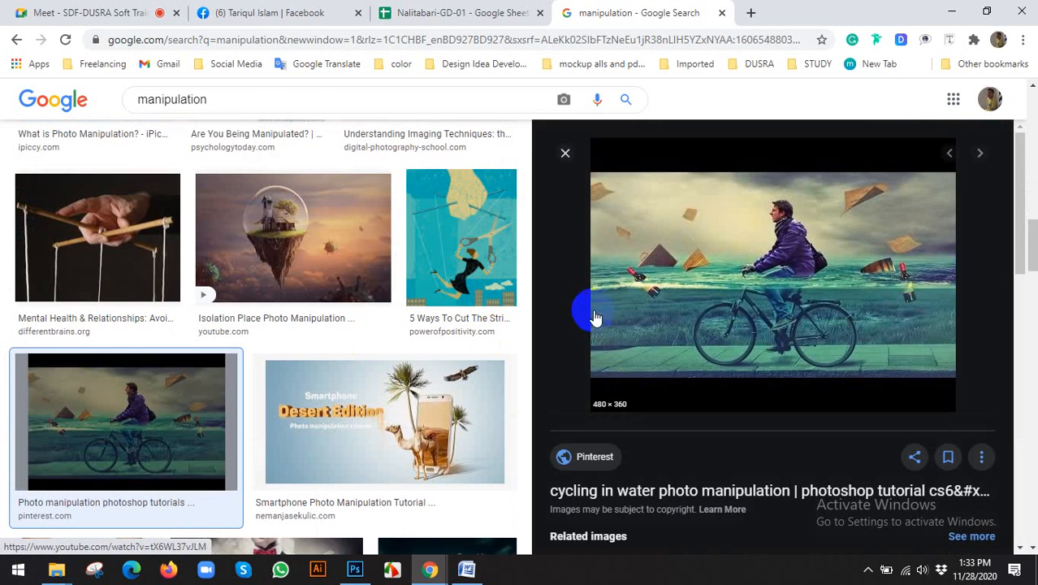
pyautogui.scroll(-2, 718, 302)
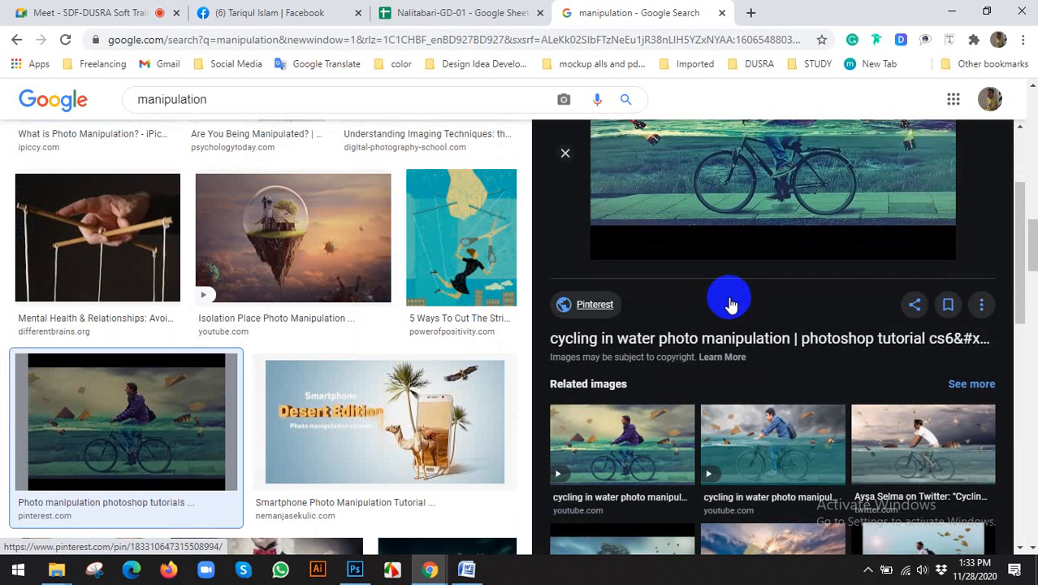
pyautogui.scroll(2, 730, 303)
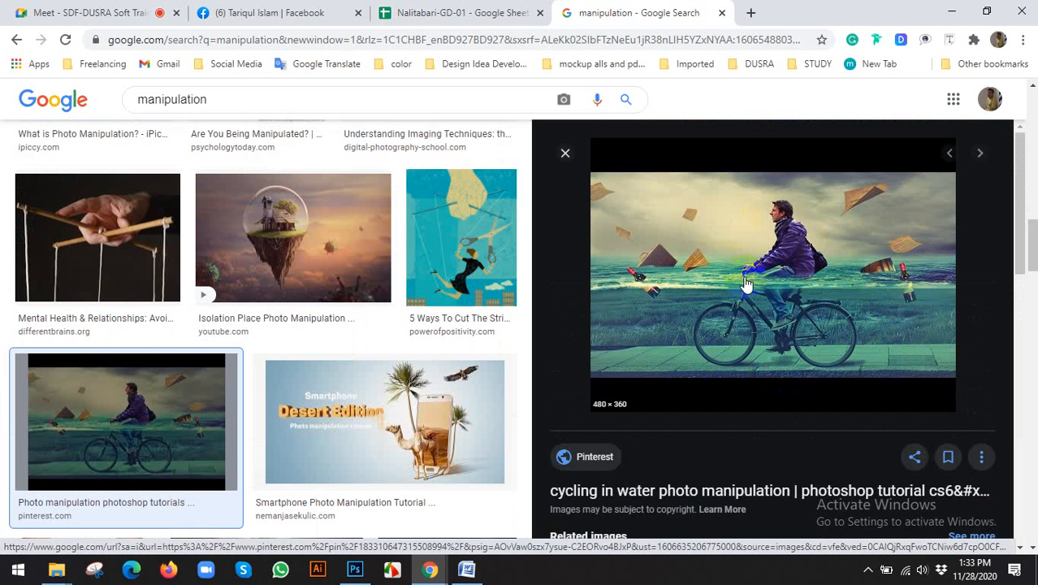
pyautogui.scroll(-2, 745, 282)
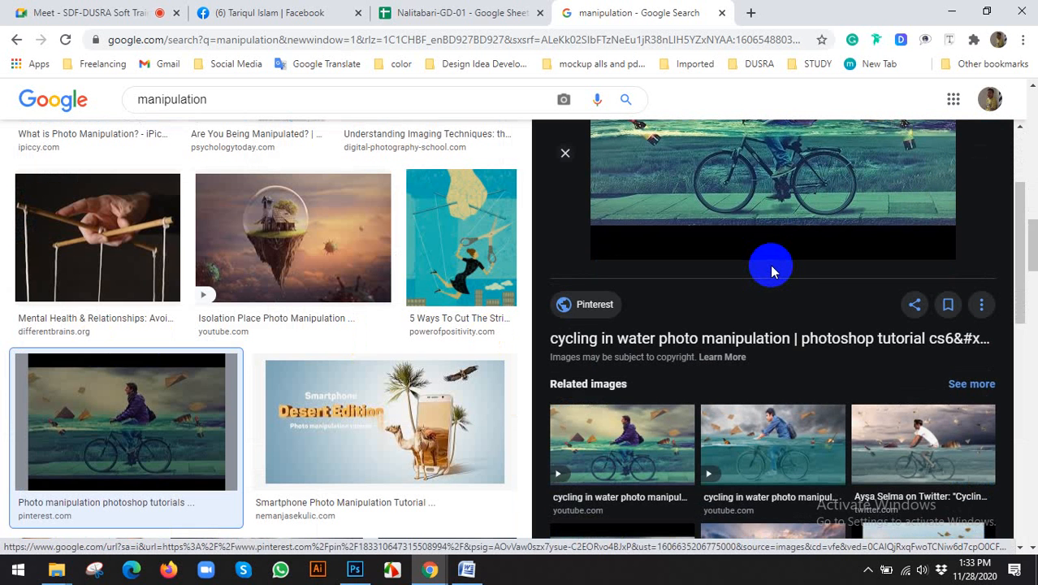
pyautogui.scroll(-3, 770, 264)
pyautogui.scroll(-1, 772, 271)
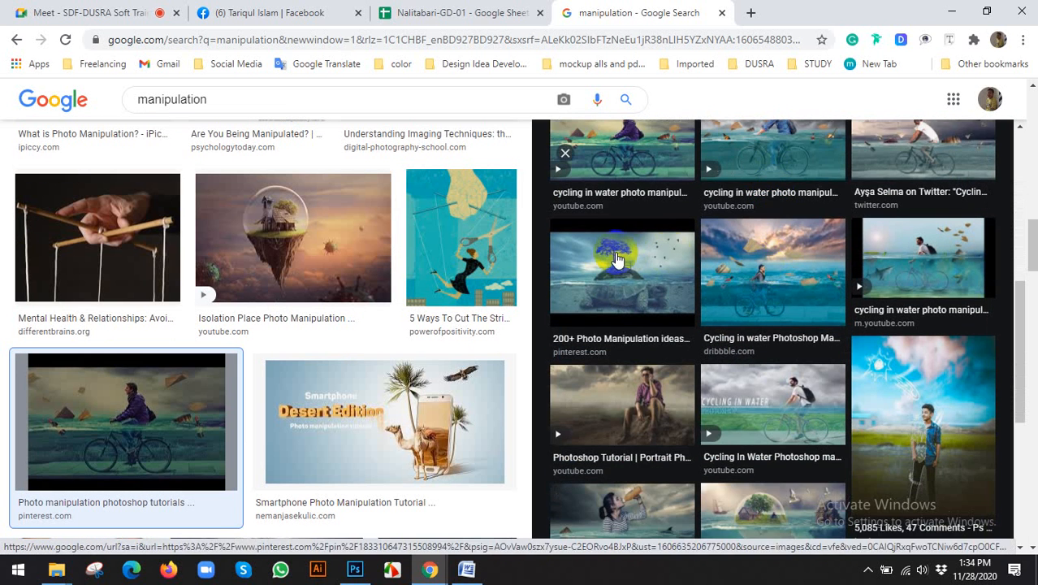
# Preview the related turtle island manipulation, close the preview and look through more of the image results.
pyautogui.click(614, 258)
pyautogui.scroll(-10, 359, 268)
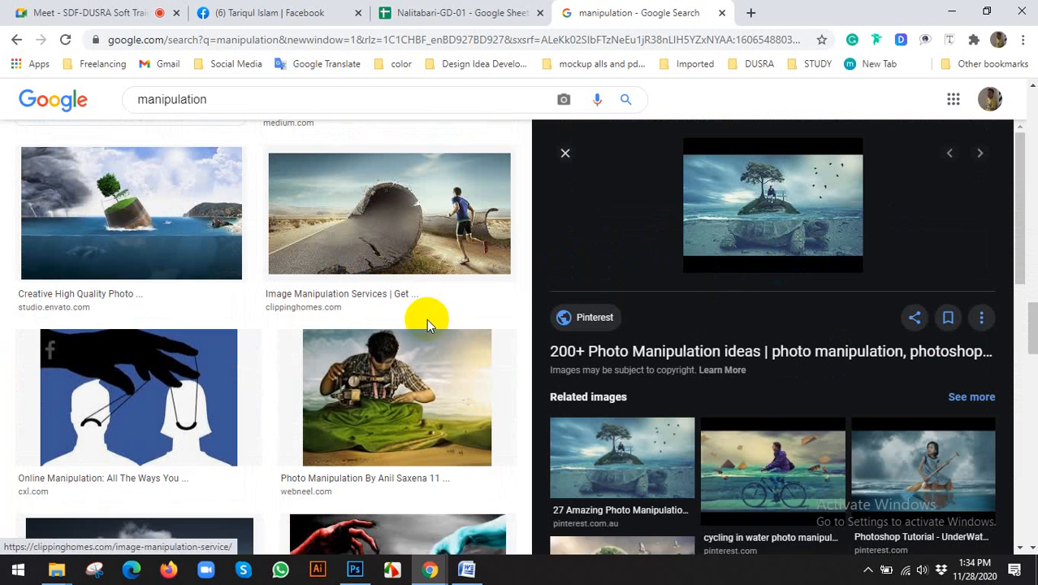
pyautogui.click(566, 162)
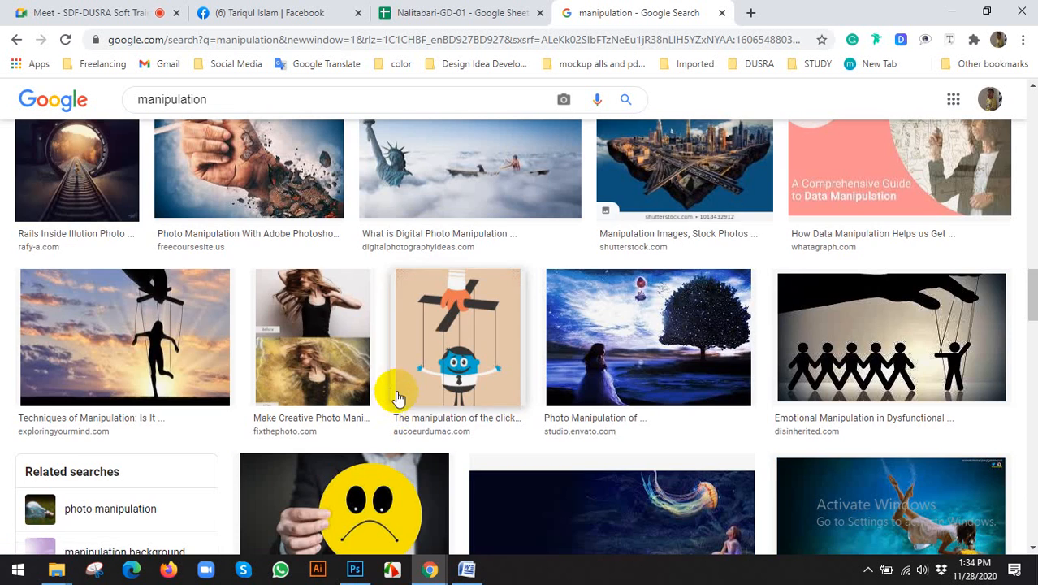
pyautogui.scroll(-3, 684, 390)
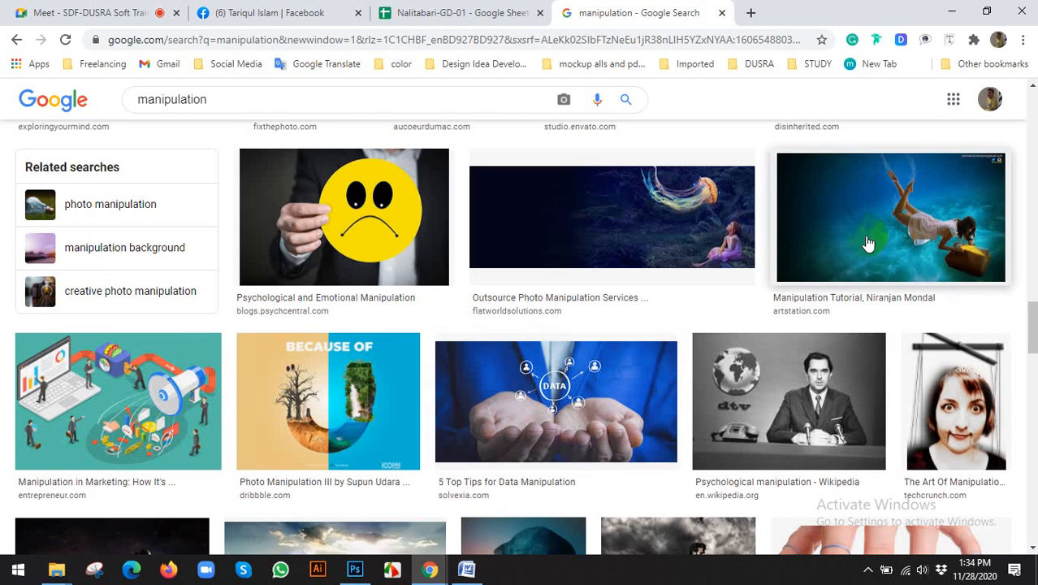
pyautogui.scroll(-4, 487, 325)
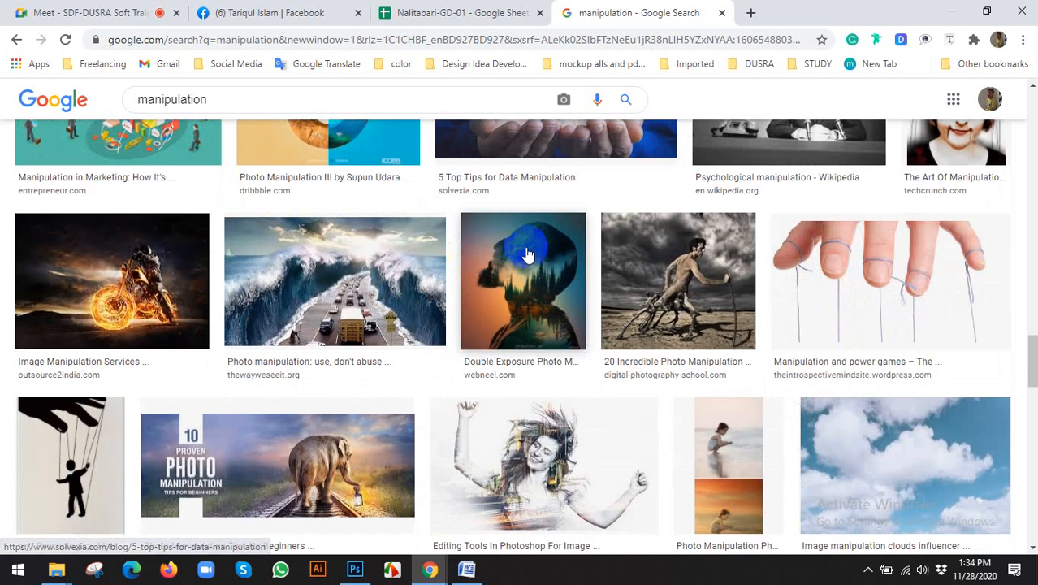
# Preview the man with tree-root legs, and view the related sewing machine landscape manipulation and its similar images.
pyautogui.click(649, 244)
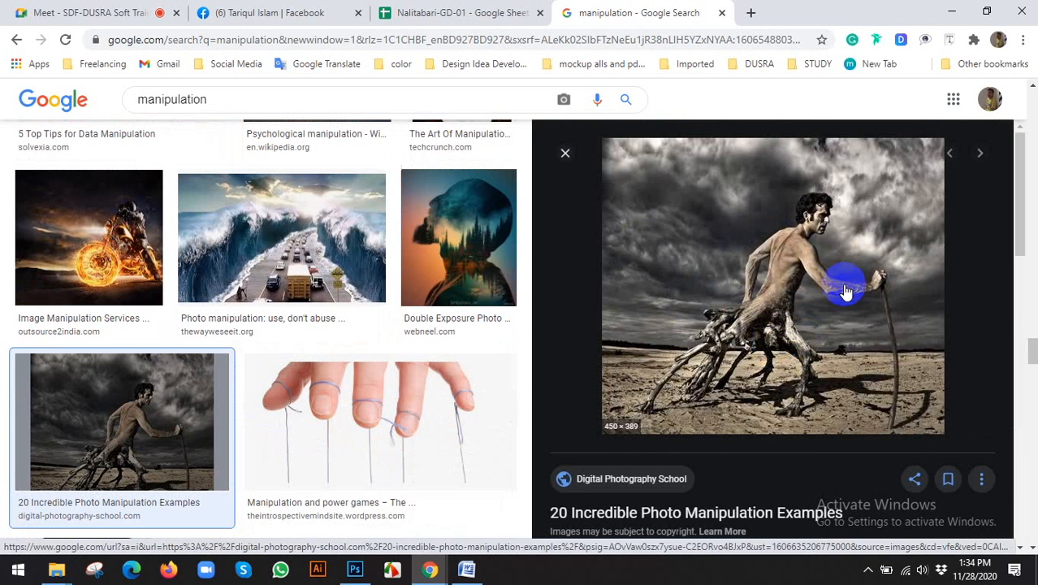
pyautogui.scroll(-5, 796, 296)
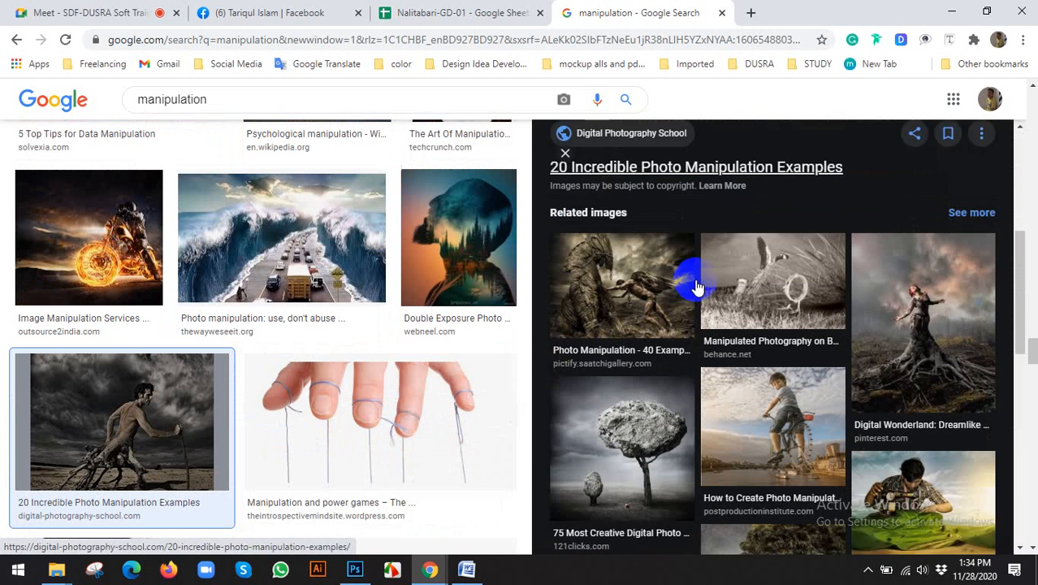
pyautogui.scroll(-1, 852, 349)
pyautogui.click(915, 371)
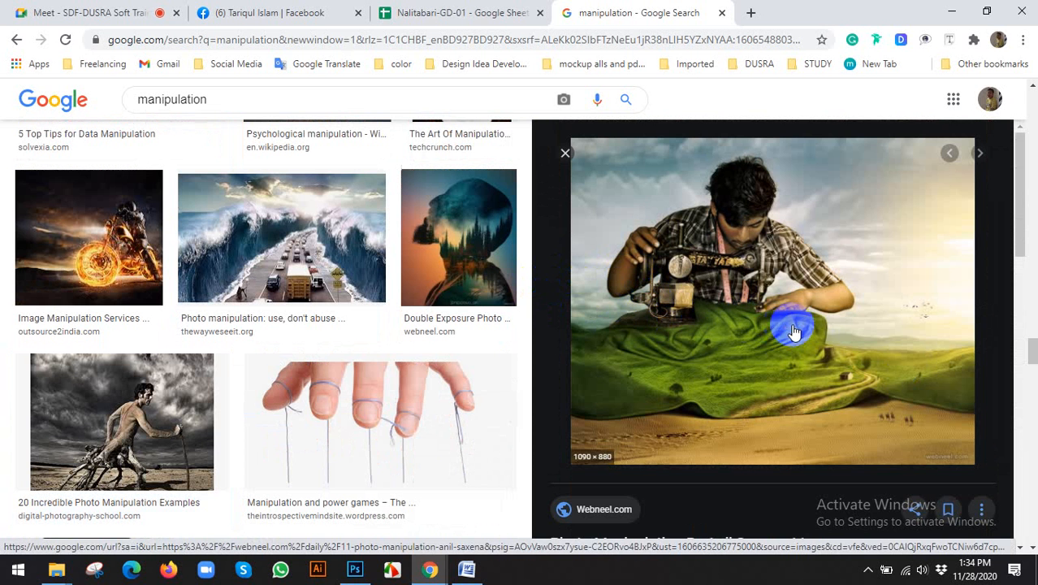
pyautogui.scroll(-5, 796, 333)
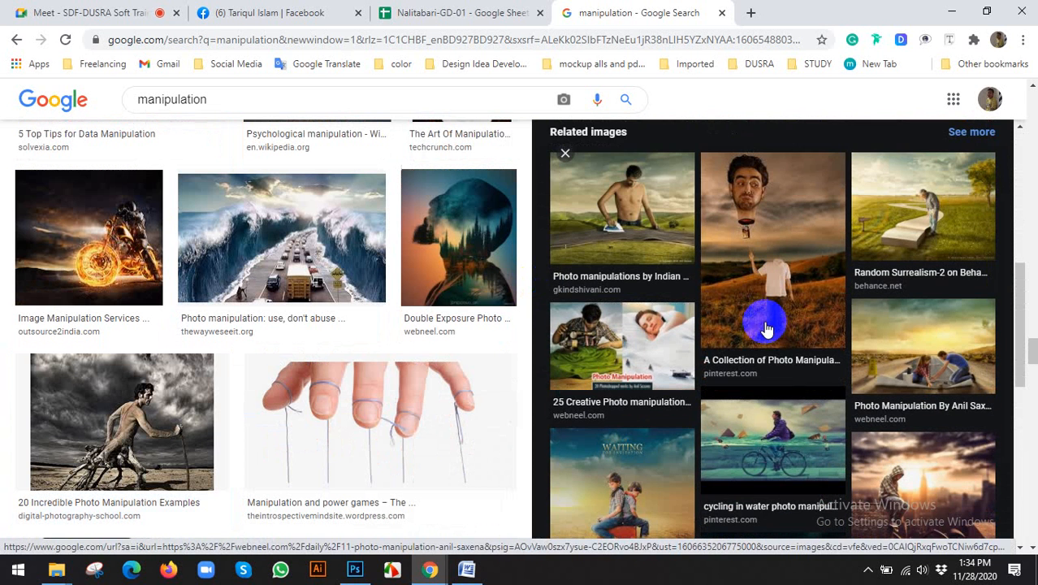
# Preview the manipulation of a man ironing a road and look through further results and related images.
pyautogui.click(652, 230)
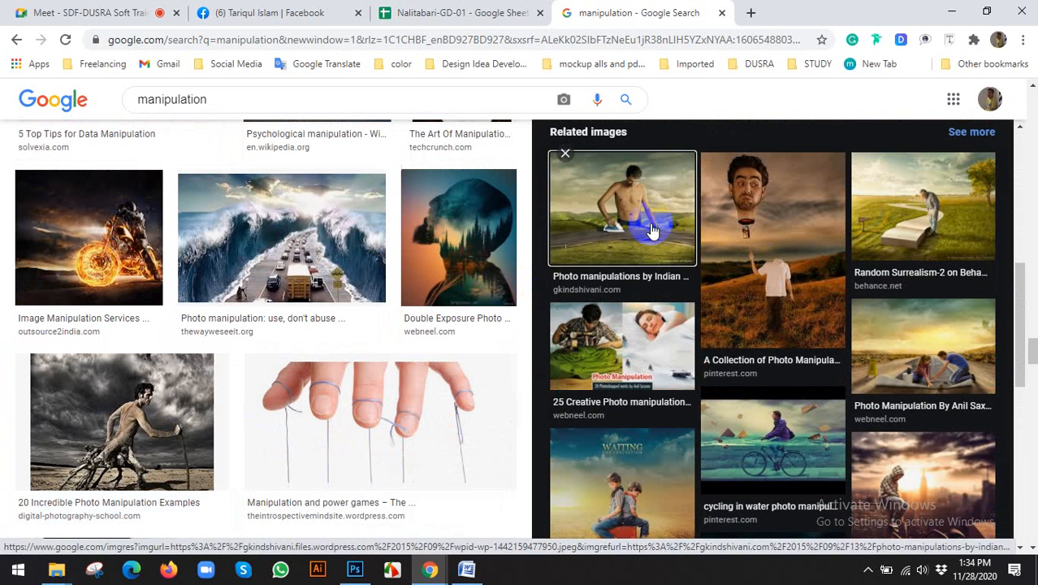
pyautogui.scroll(-1, 421, 357)
pyautogui.scroll(-6, 420, 358)
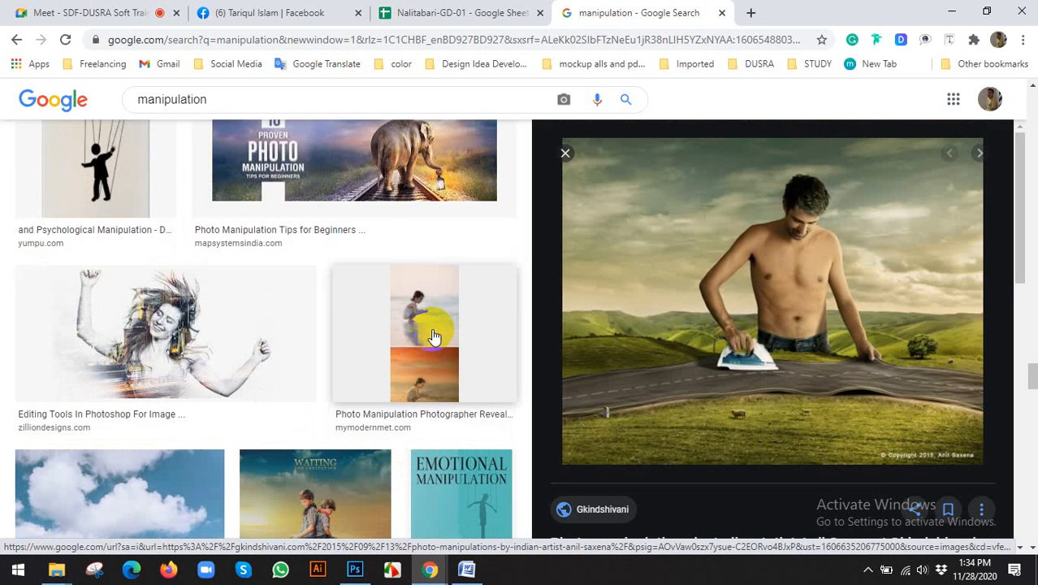
pyautogui.scroll(-5, 434, 336)
pyautogui.scroll(-1, 435, 325)
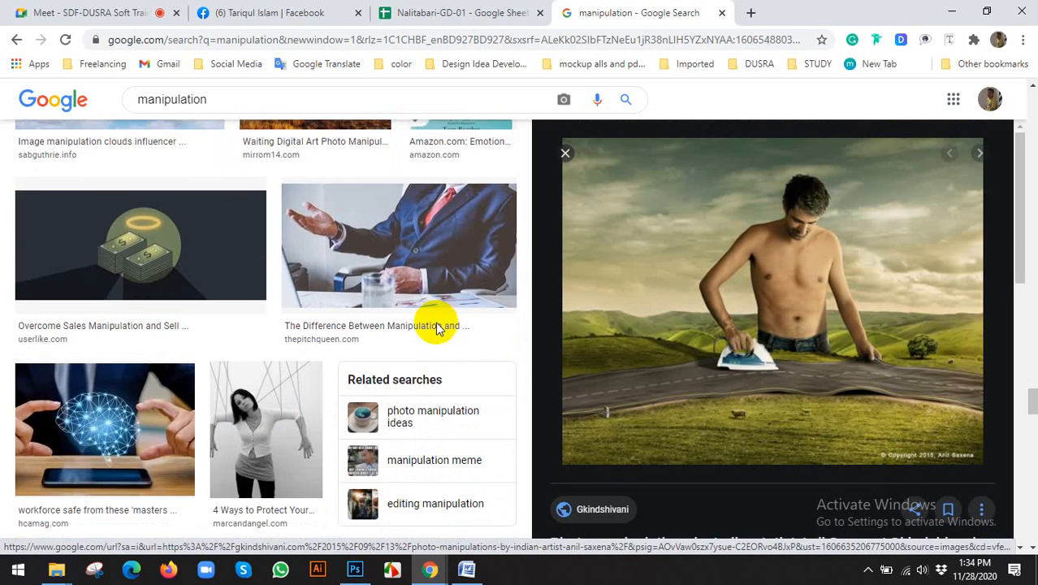
pyautogui.scroll(-4, 435, 325)
pyautogui.scroll(-5, 766, 357)
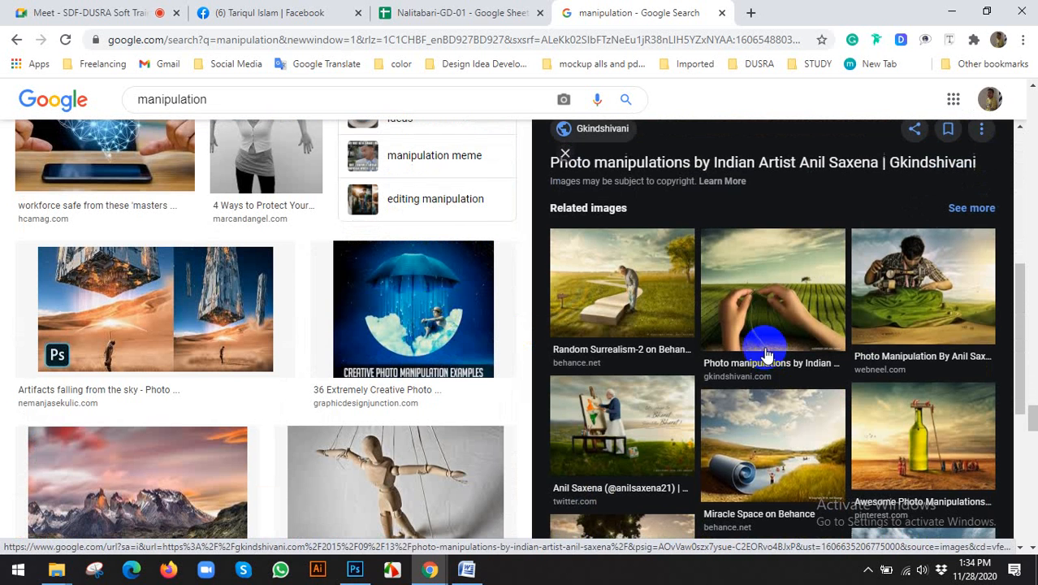
# Preview the "Random Surrealism-2" book-road manipulation and look through its related images.
pyautogui.click(670, 281)
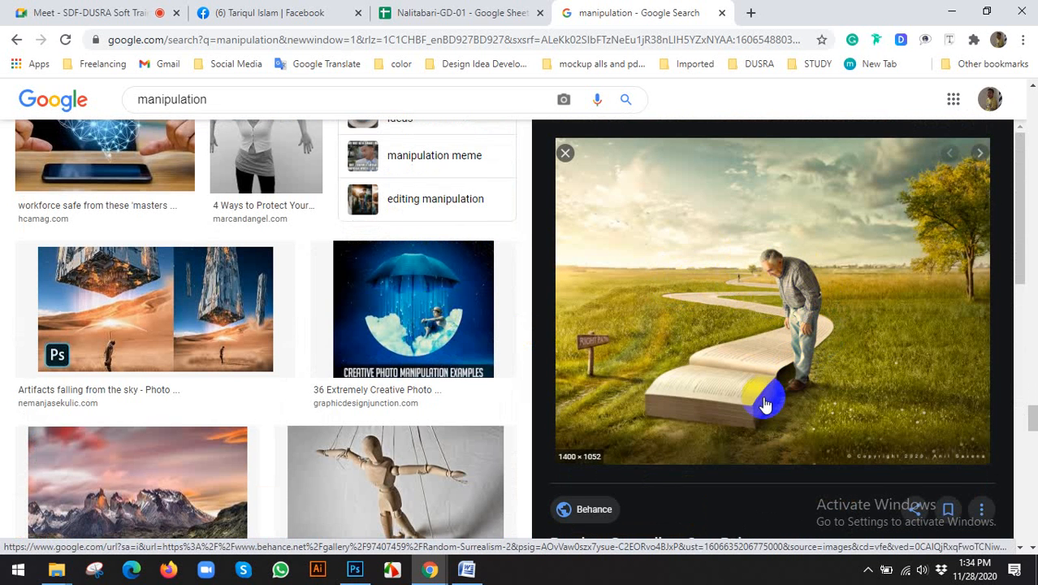
pyautogui.scroll(-5, 753, 406)
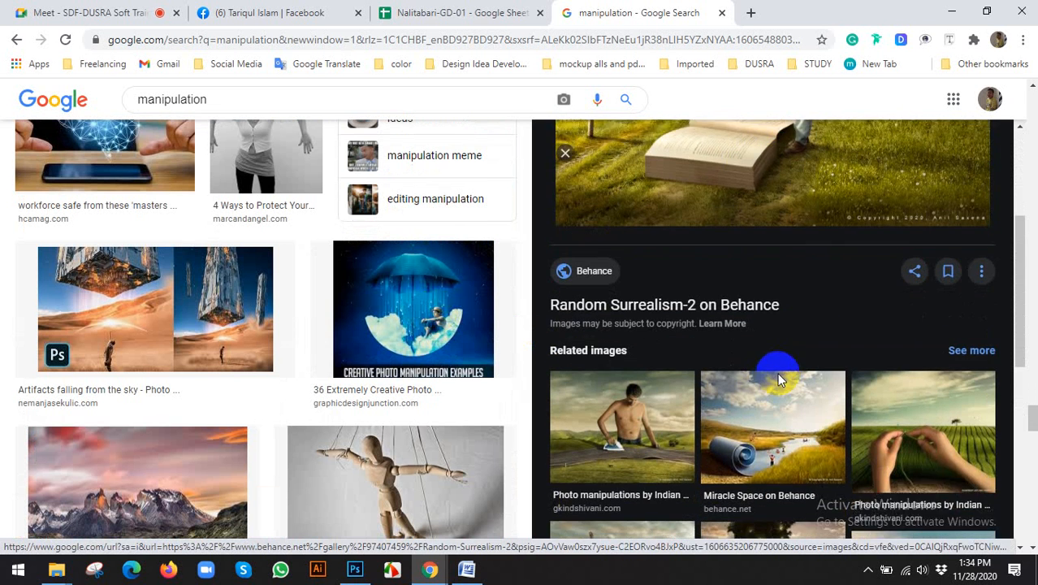
pyautogui.scroll(-2, 905, 319)
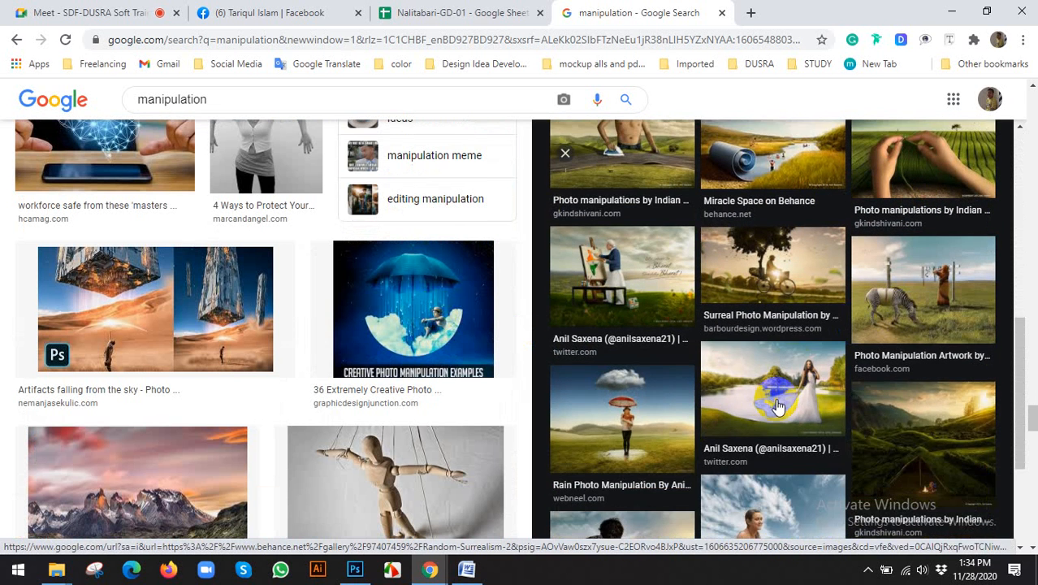
# Preview the rain and umbrella manipulation, and open the related giant green bottle image.
pyautogui.click(658, 412)
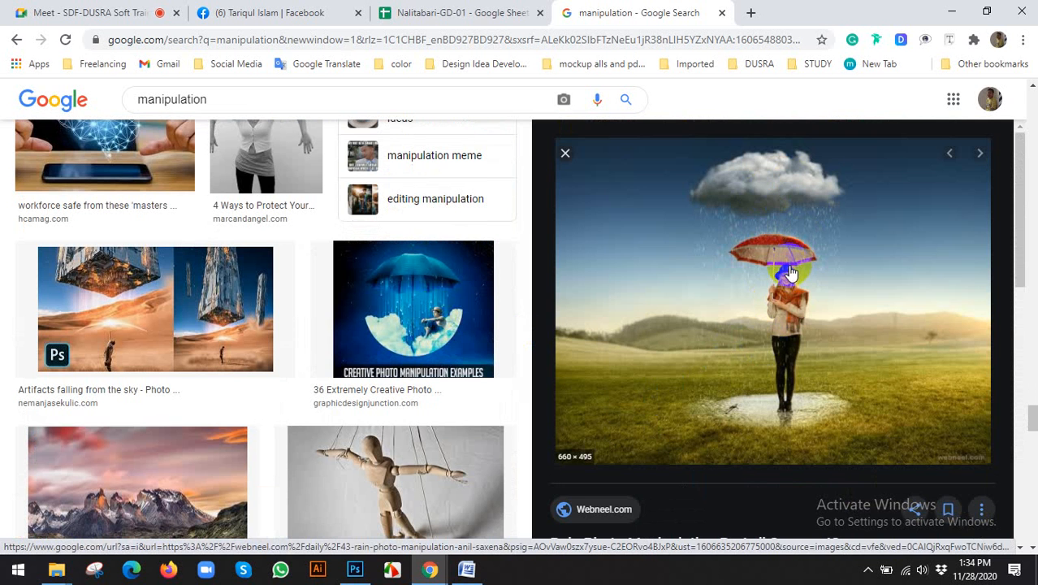
pyautogui.scroll(-5, 789, 273)
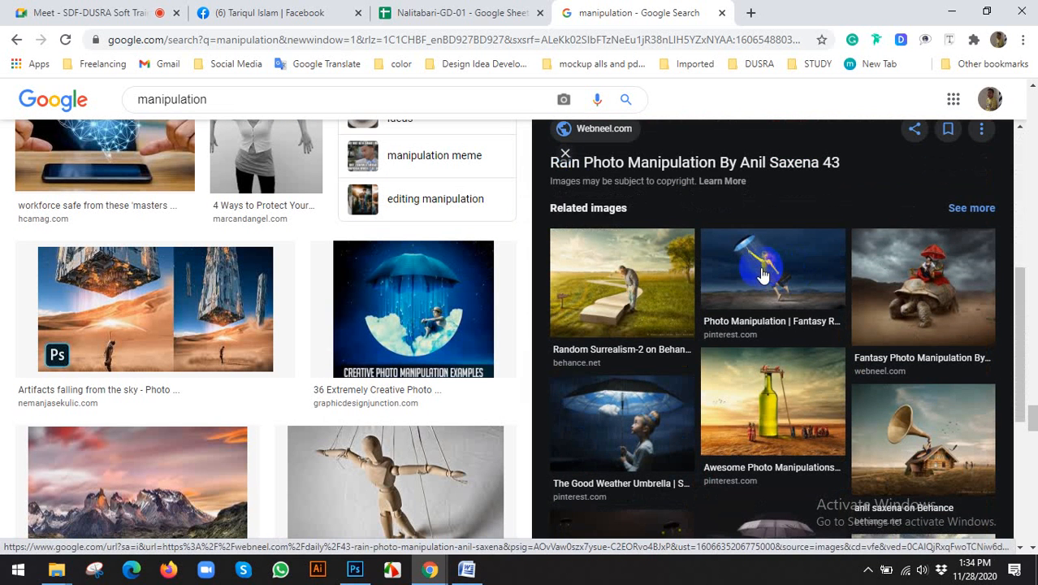
pyautogui.click(811, 377)
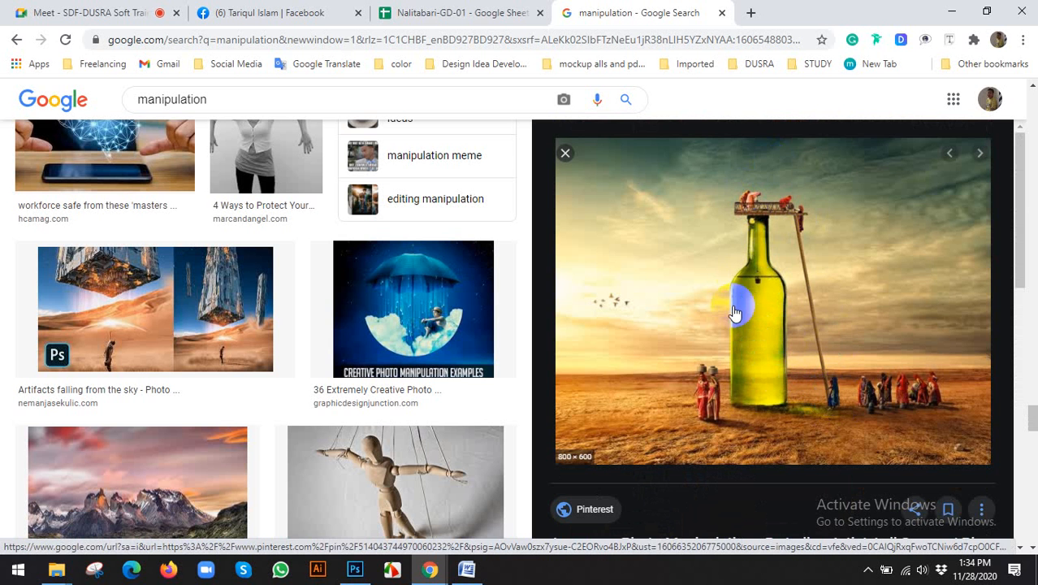
# Look through the related images of the giant green bottle manipulation.
pyautogui.scroll(-4, 731, 315)
pyautogui.scroll(-5, 359, 341)
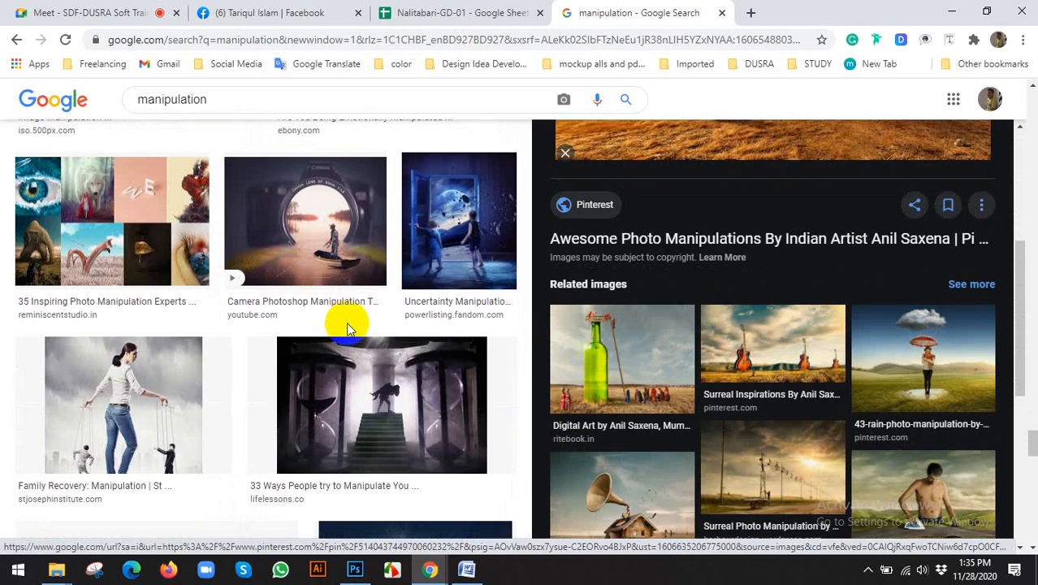
pyautogui.scroll(-5, 676, 325)
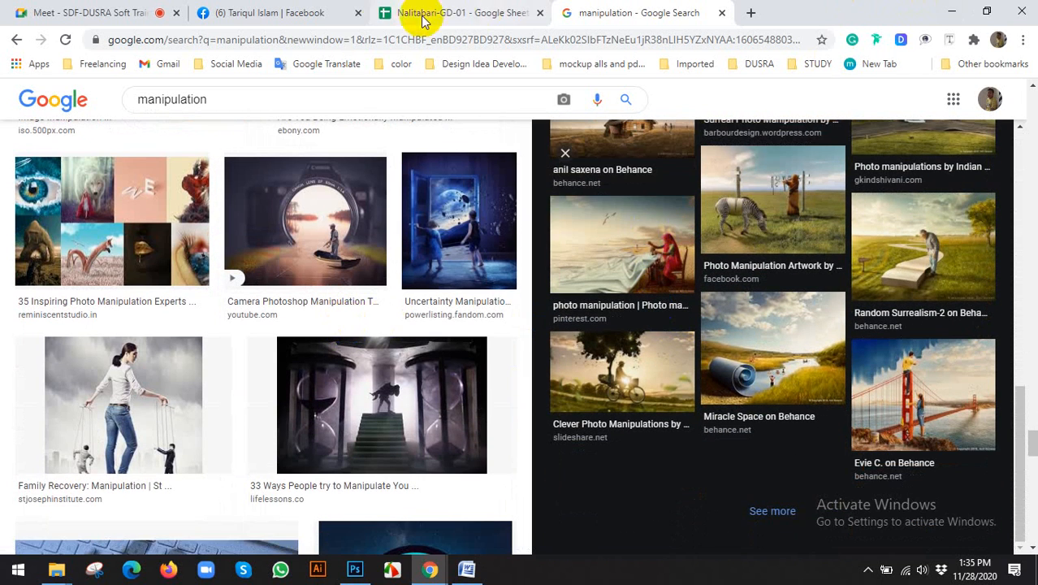
# Switch to the PHOTO EDITING COLLECTION folder in File Explorer and look inside its tiger leather photo folder.
pyautogui.click(960, 8)
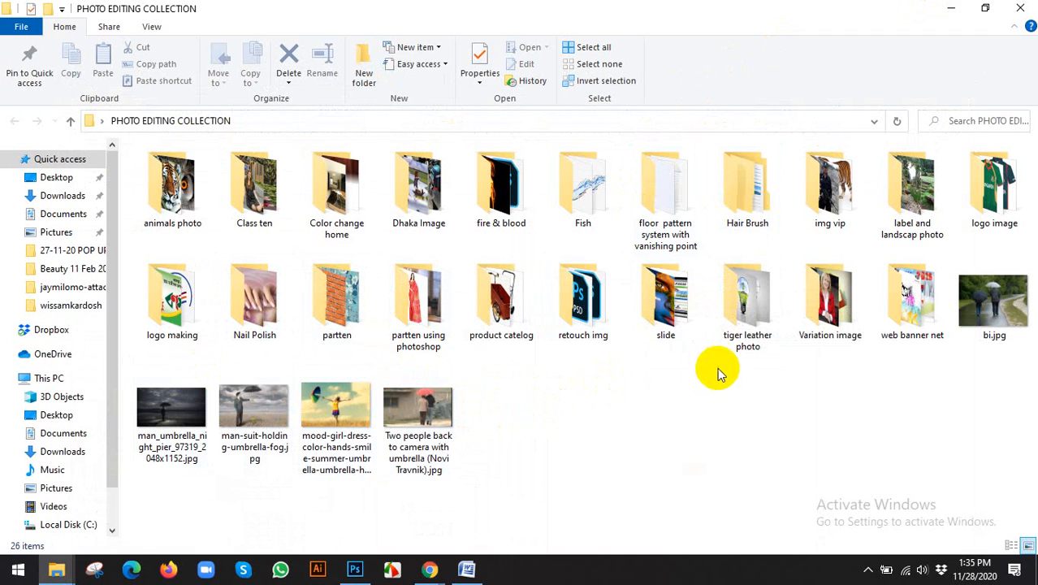
pyautogui.doubleClick(737, 341)
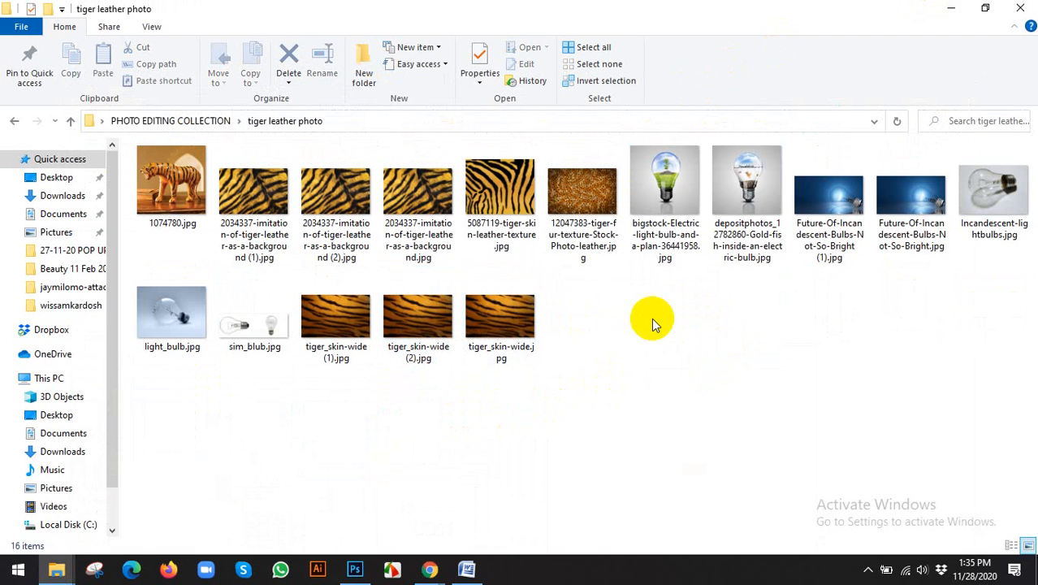
pyautogui.click(14, 121)
# Switch to the Google Meet call, admit the waiting participant, and return to the PHOTO EDITING COLLECTION folder in File Explorer.
pyautogui.moveTo(430, 569)
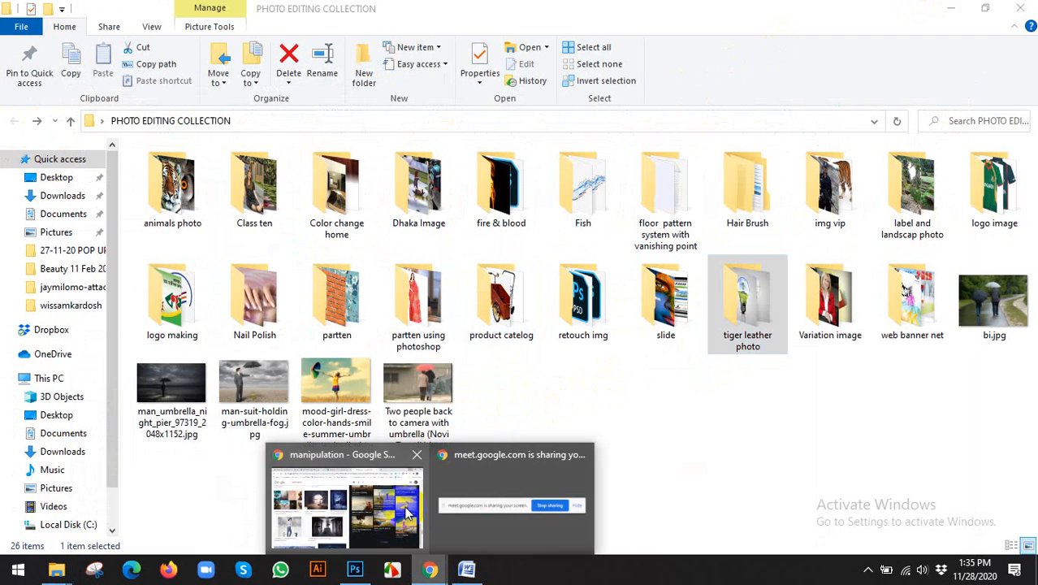
pyautogui.click(408, 513)
pyautogui.click(154, 12)
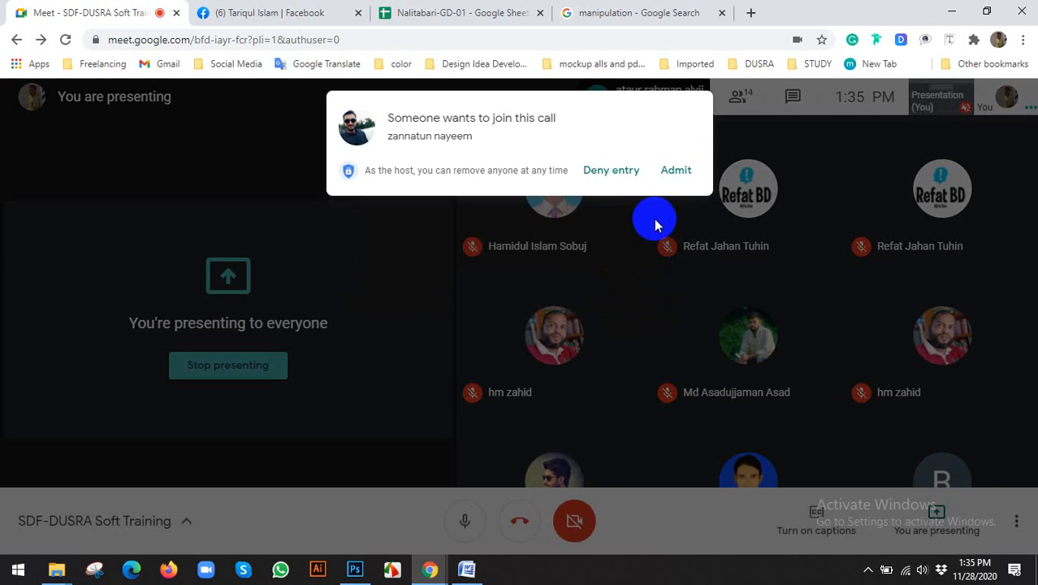
pyautogui.click(680, 172)
pyautogui.moveTo(56, 568)
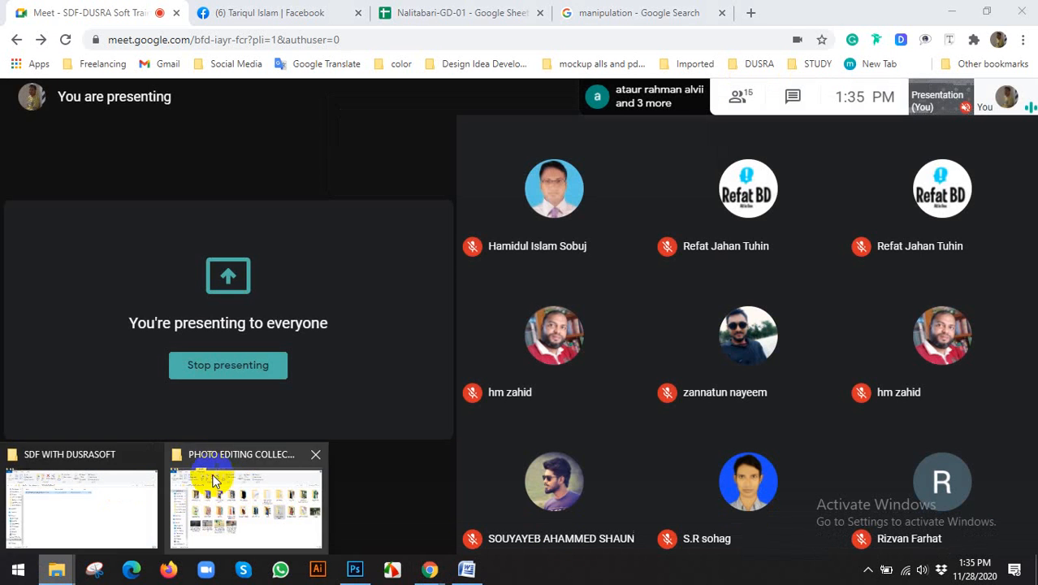
pyautogui.click(207, 480)
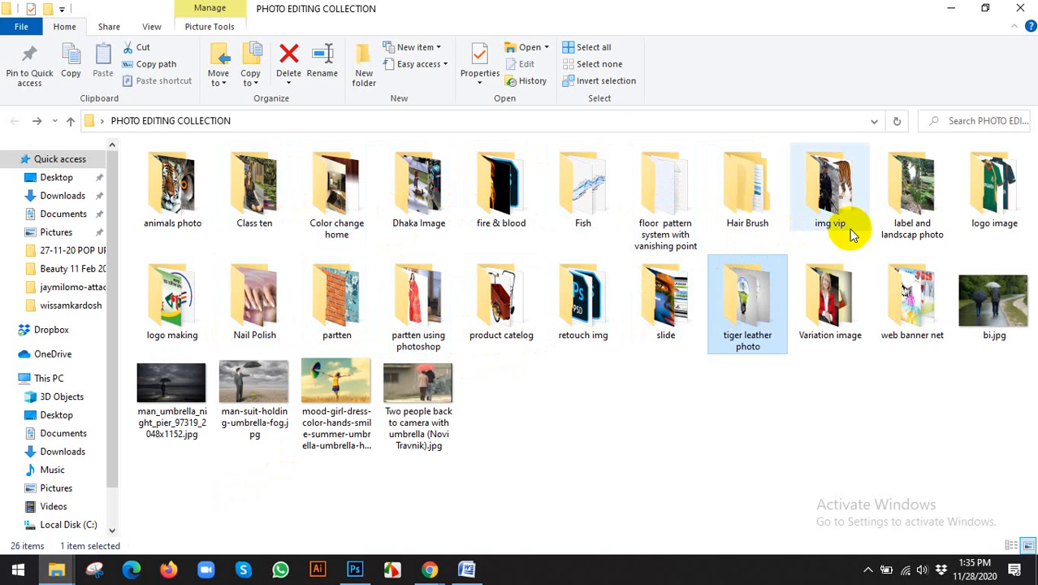
# Check the Google Meet call again and come back to the photo collection in File Explorer.
pyautogui.click(415, 559)
pyautogui.click(381, 521)
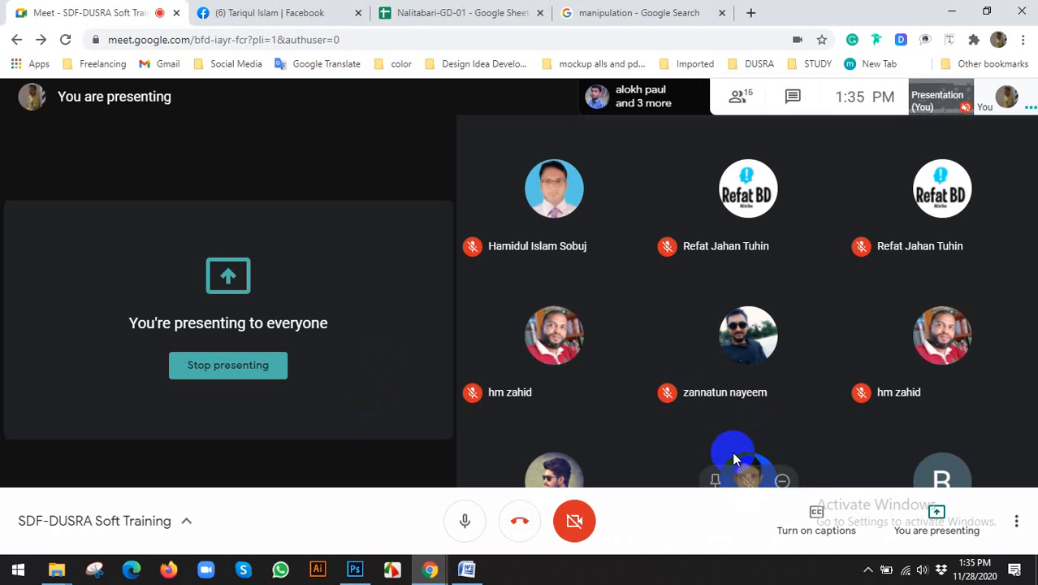
pyautogui.click(56, 568)
pyautogui.click(290, 487)
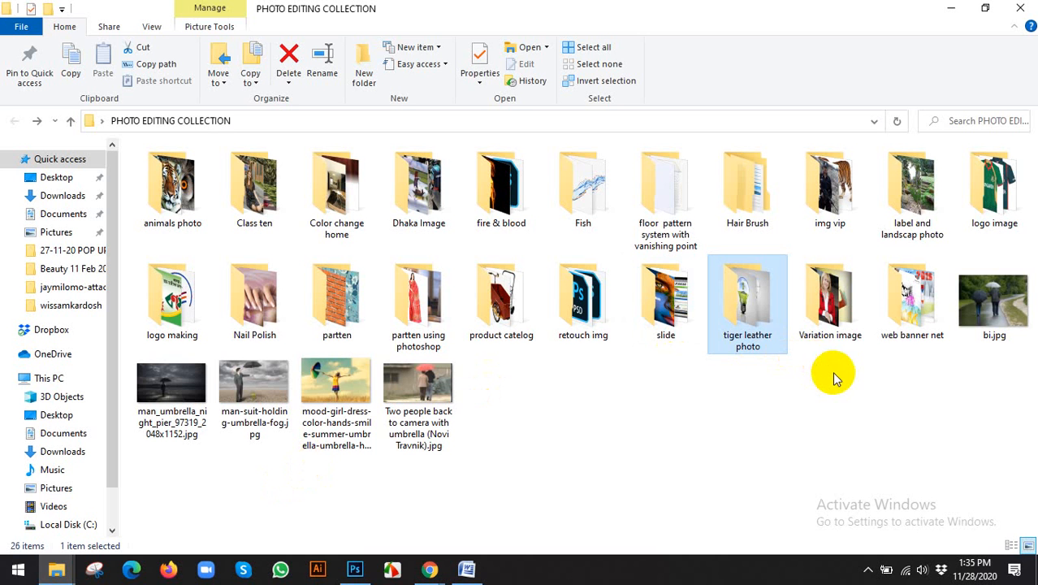
# Look through the images in the animals photo and Class ten folders.
pyautogui.click(834, 339)
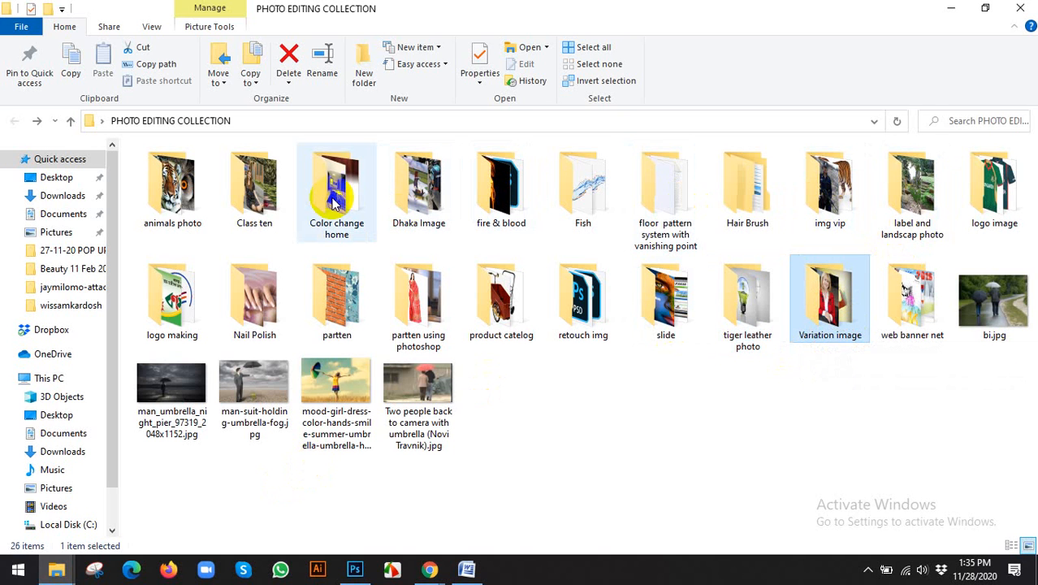
pyautogui.click(167, 203)
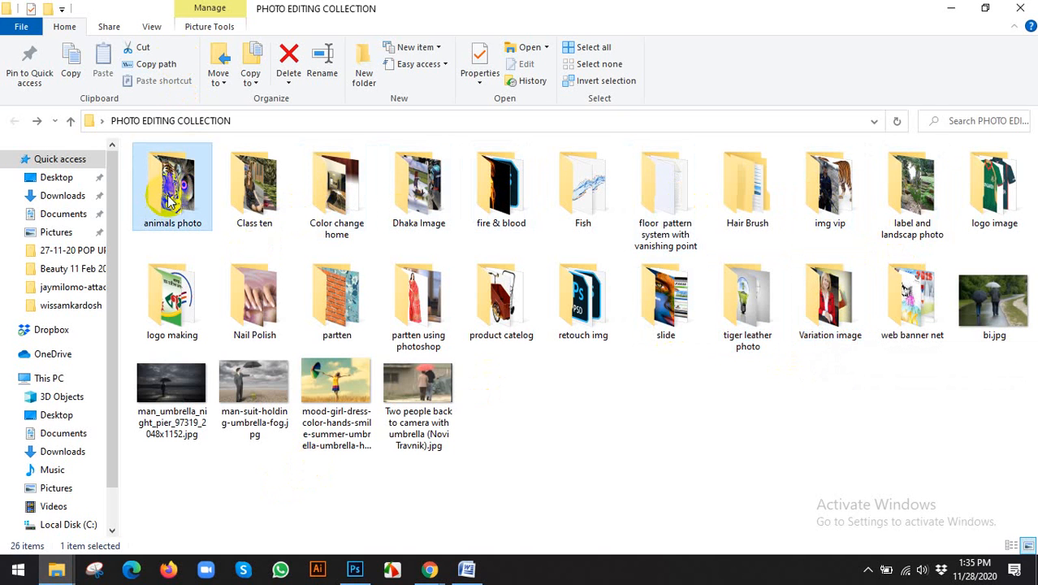
pyautogui.doubleClick(171, 191)
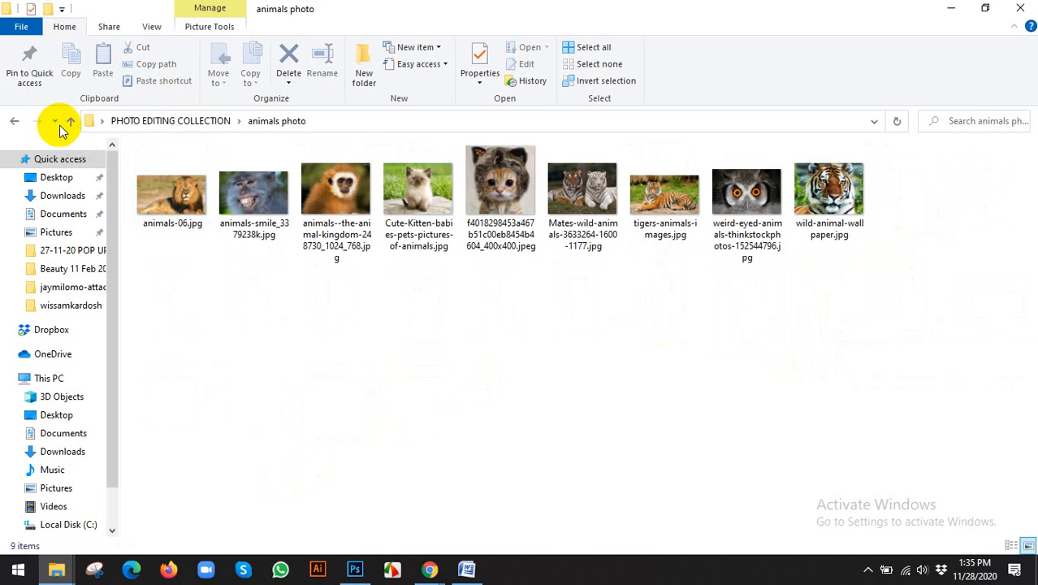
pyautogui.click(14, 121)
pyautogui.doubleClick(252, 186)
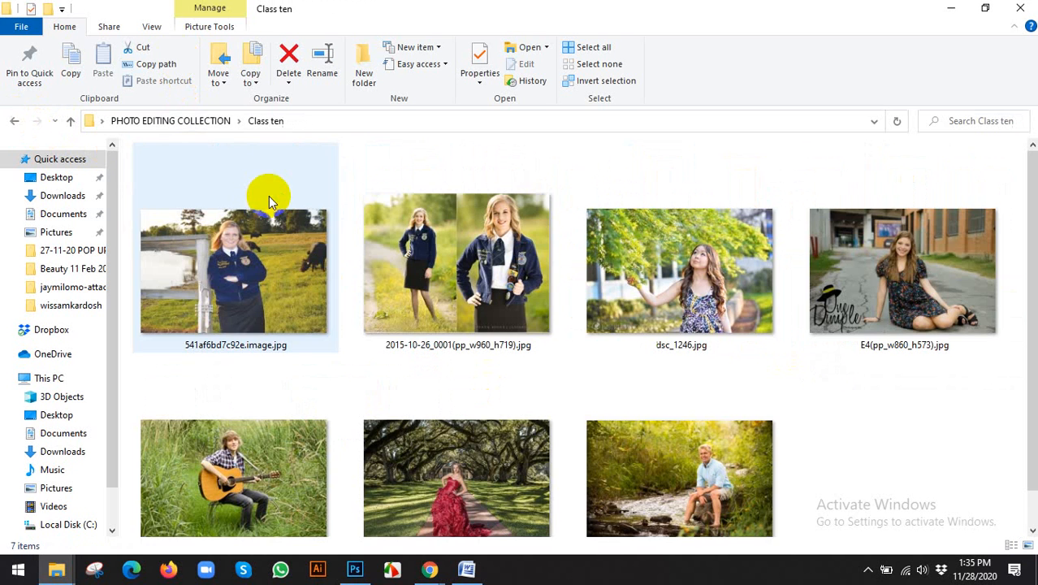
# Return to the photo collection and look inside the fire & blood folder.
pyautogui.click(17, 122)
pyautogui.click(346, 185)
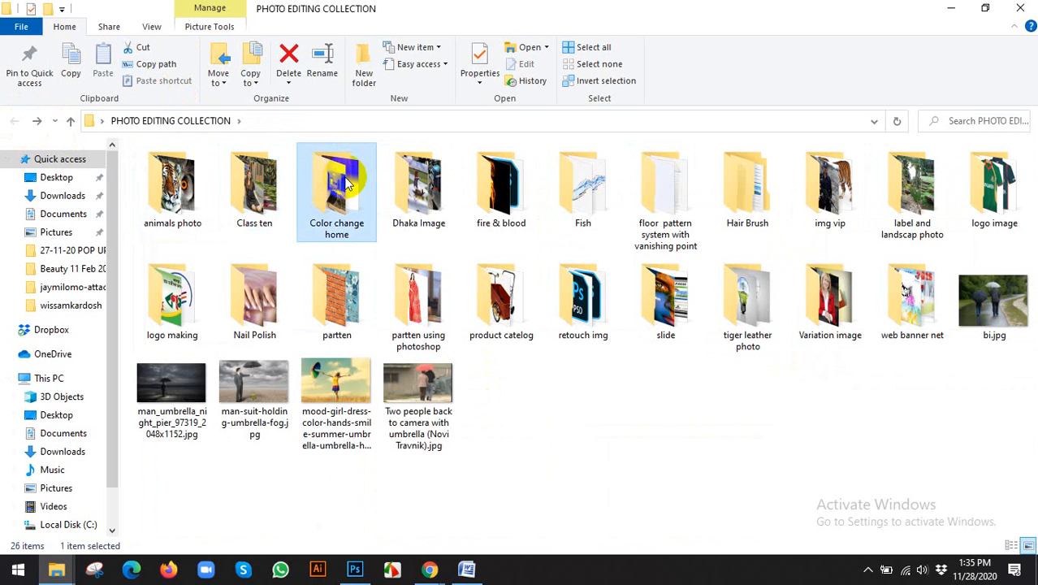
pyautogui.click(423, 213)
pyautogui.click(500, 191)
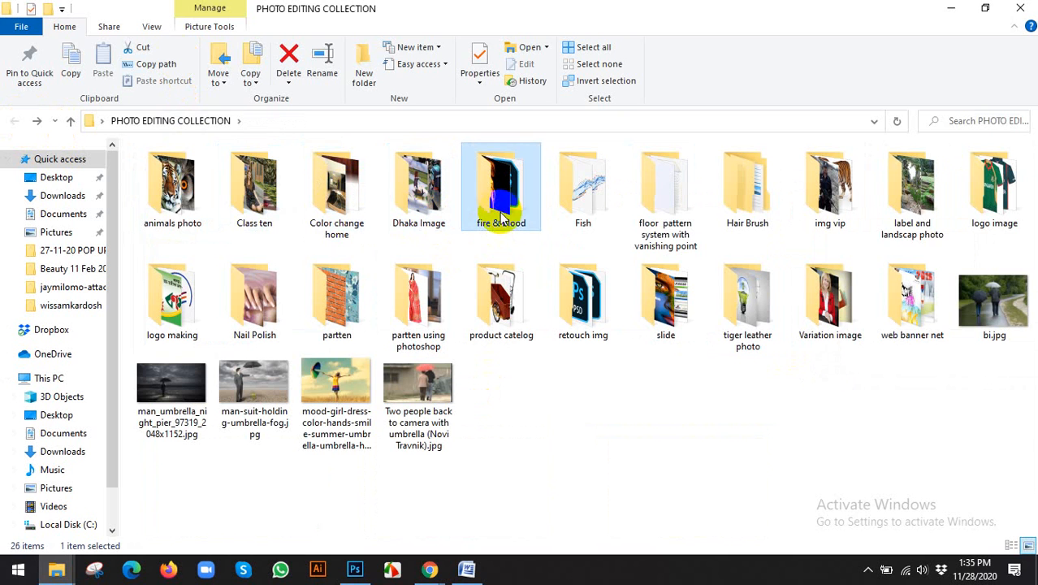
pyautogui.doubleClick(497, 195)
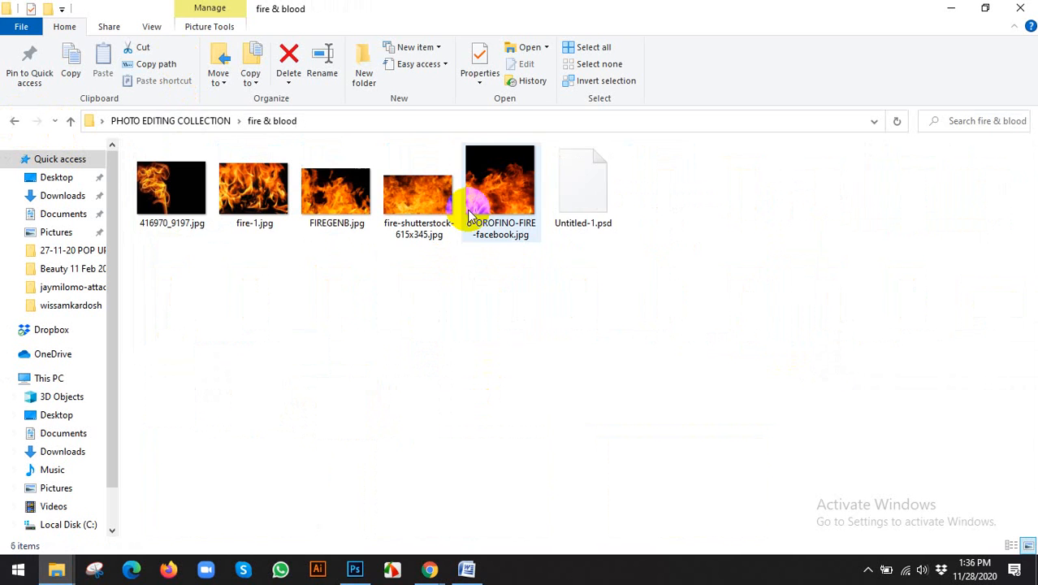
# Open the Fish folder of the photo collection and select the empty bowl image img-thing.jpg.
pyautogui.click(14, 120)
pyautogui.click(592, 193)
pyautogui.doubleClick(593, 195)
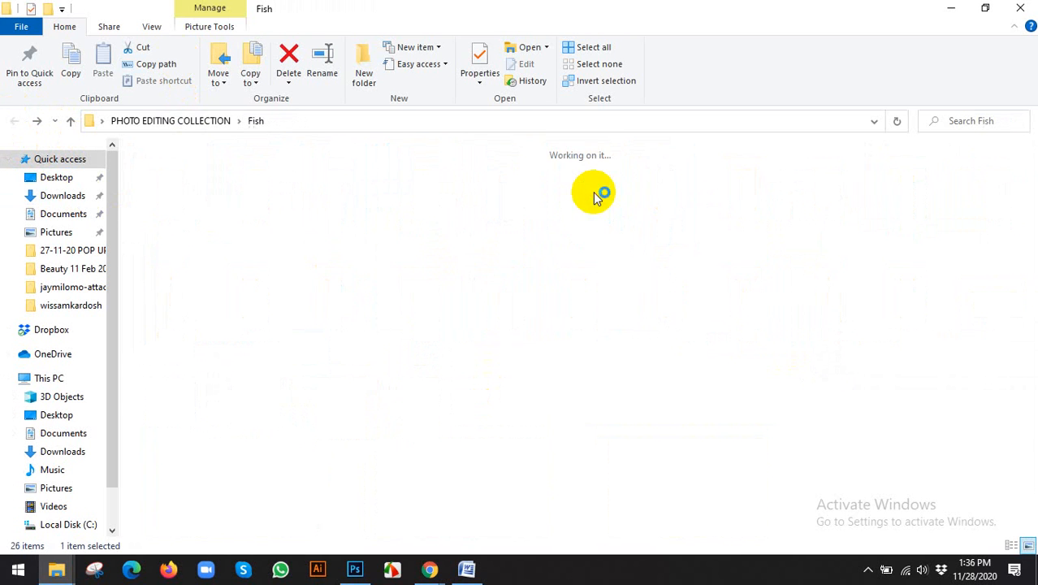
pyautogui.click(501, 252)
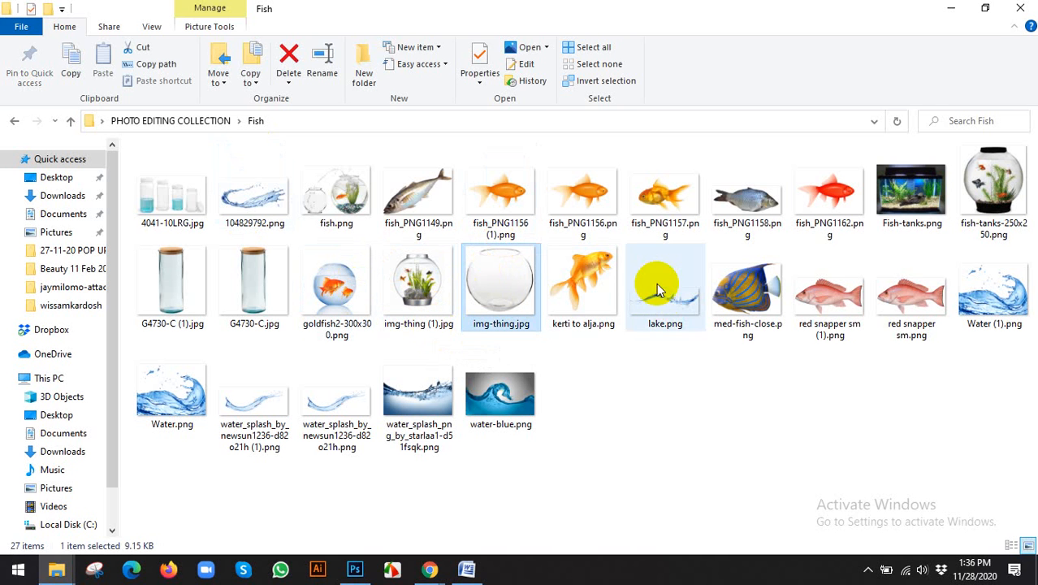
# Switch to the Google Meet call, read the chat messages, and close the chat.
pyautogui.moveTo(429, 568)
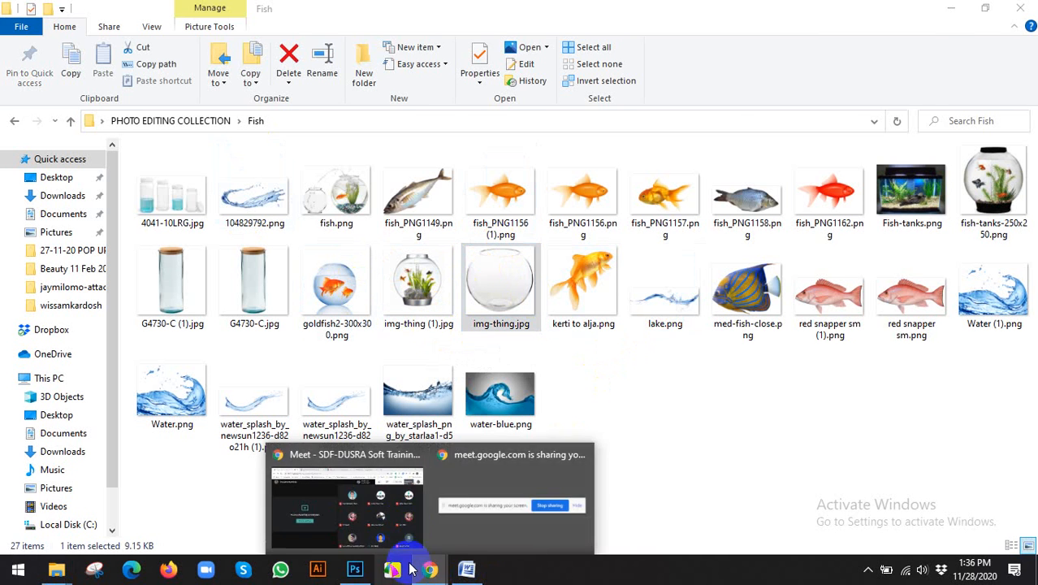
pyautogui.click(617, 499)
pyautogui.click(793, 98)
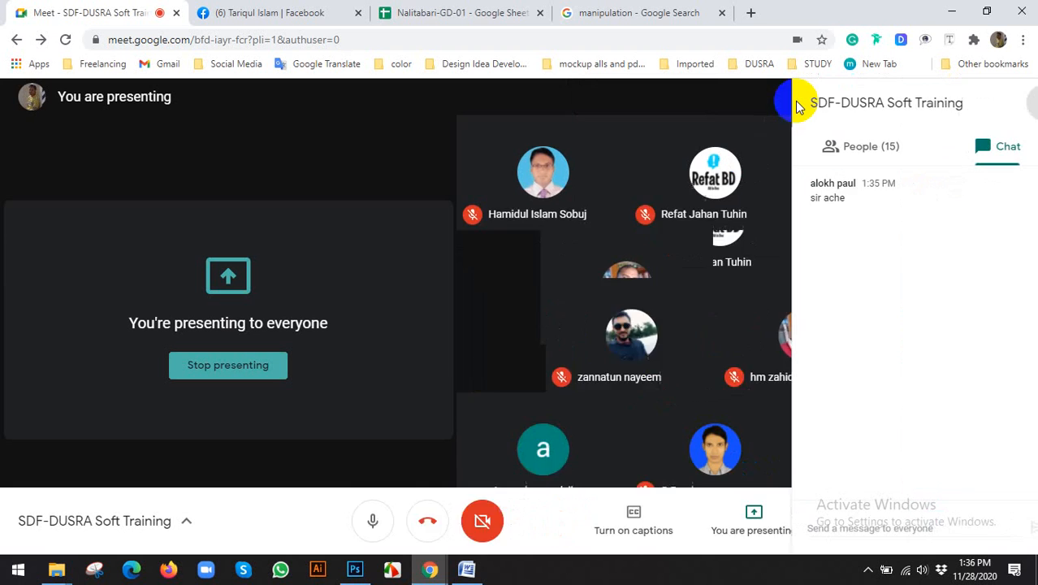
pyautogui.click(1019, 102)
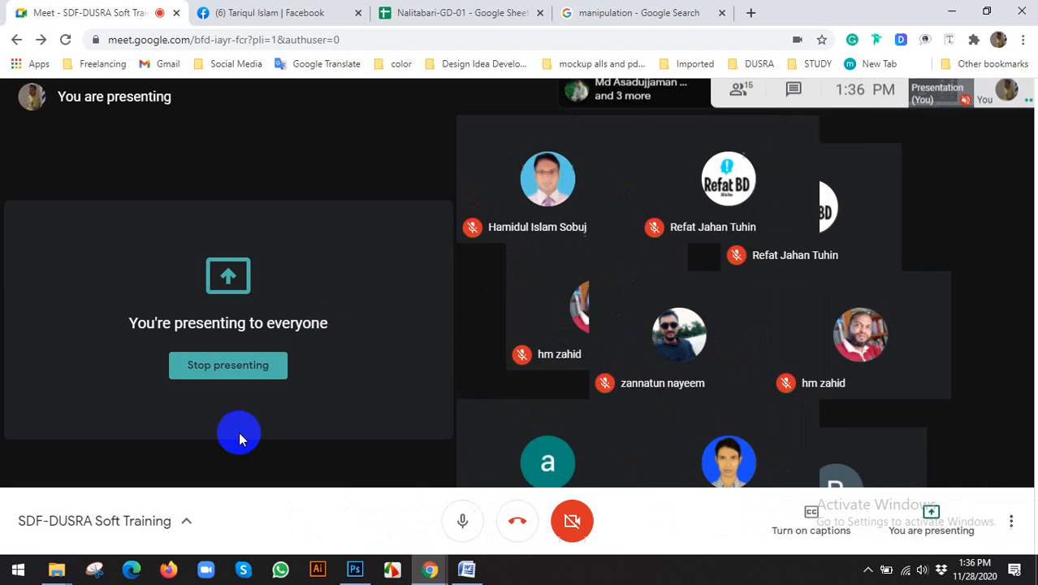
# Open the corked glass jar image G4730-C.jpg from the Fish folder in Photoshop.
pyautogui.click(354, 568)
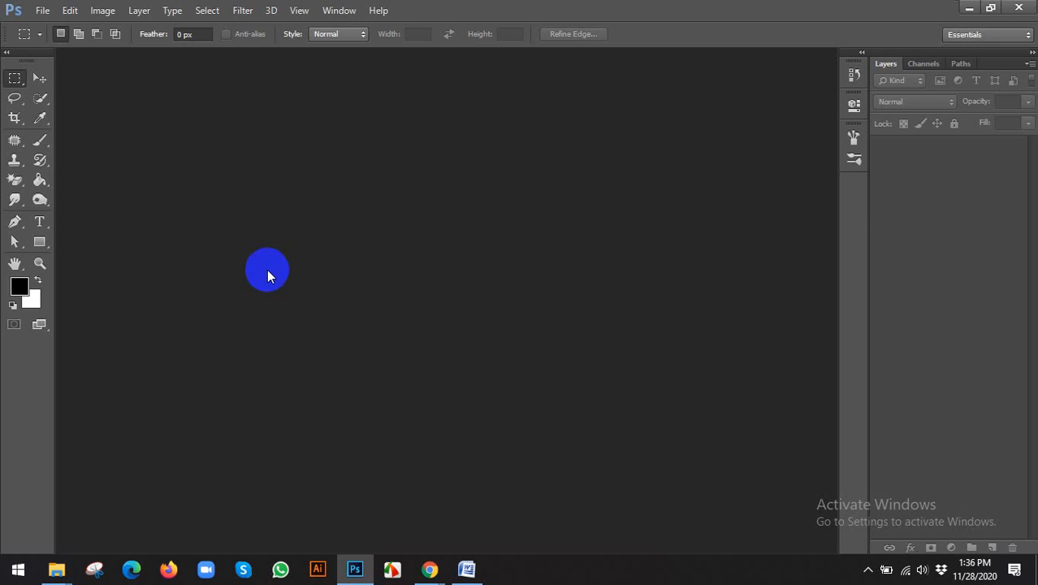
pyautogui.moveTo(51, 563)
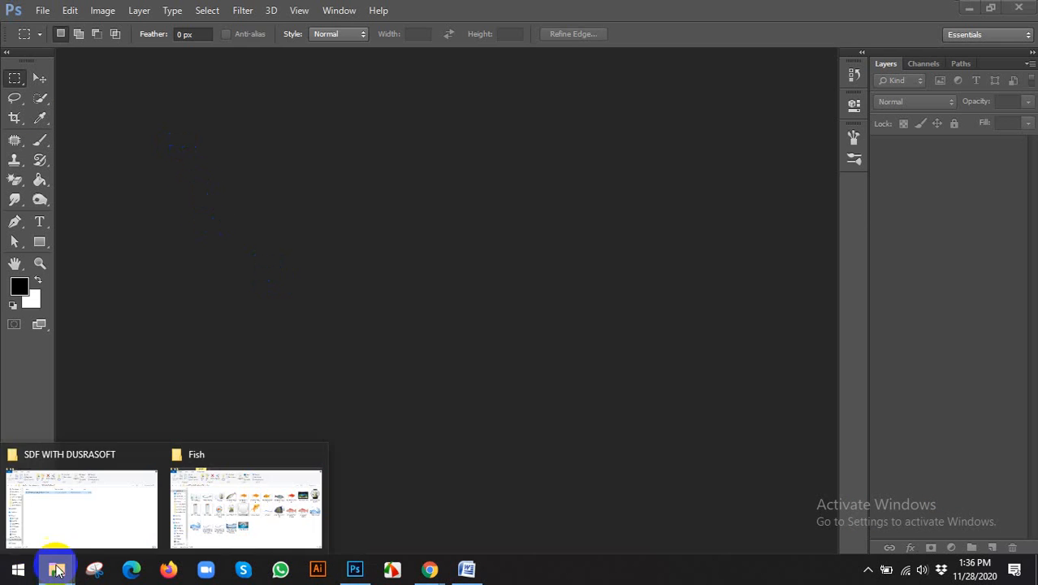
pyautogui.click(220, 514)
pyautogui.click(341, 288)
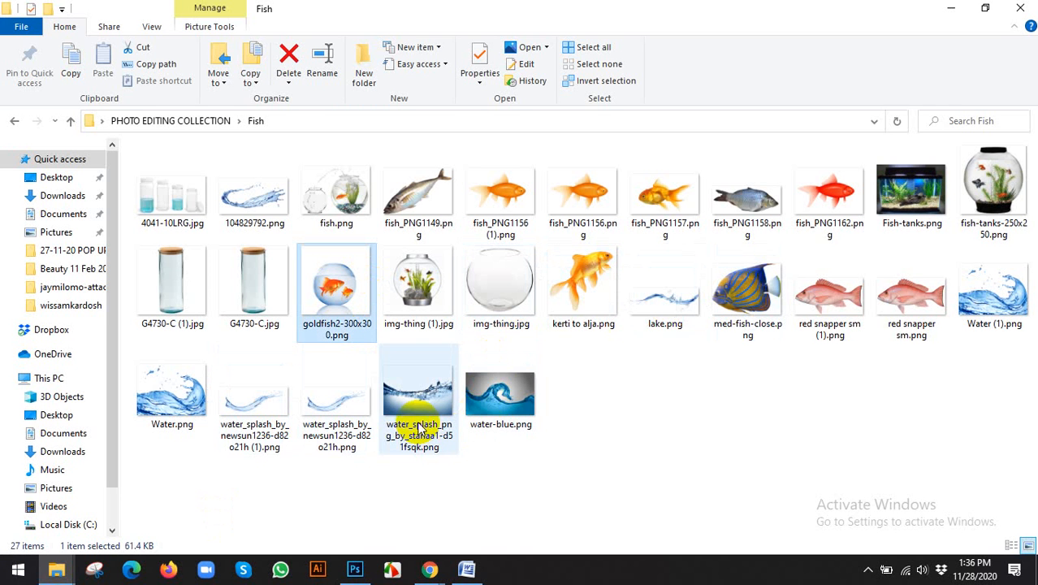
pyautogui.click(338, 185)
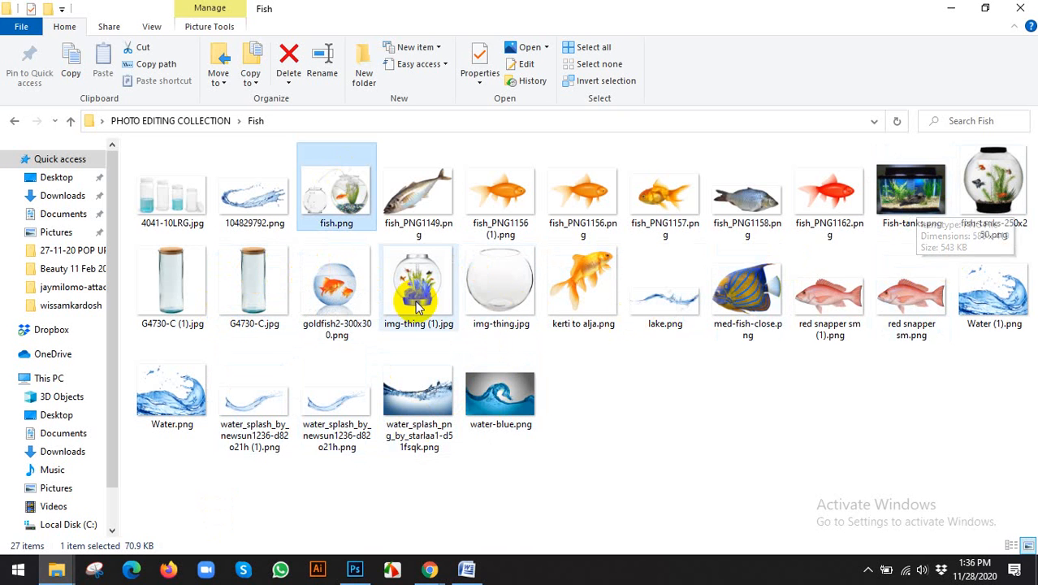
pyautogui.click(264, 280)
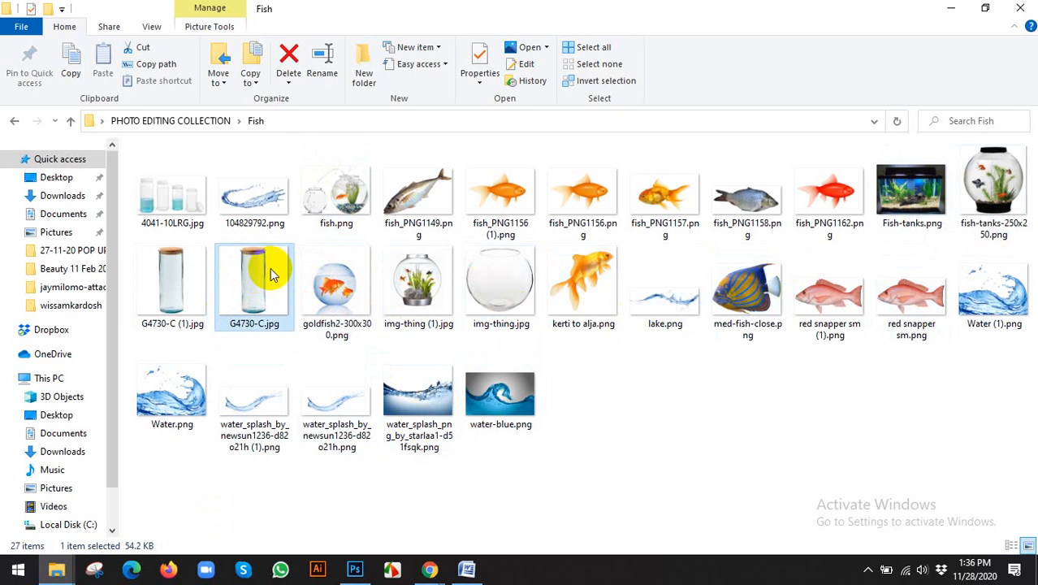
pyautogui.moveTo(272, 274); pyautogui.dragTo(398, 358)
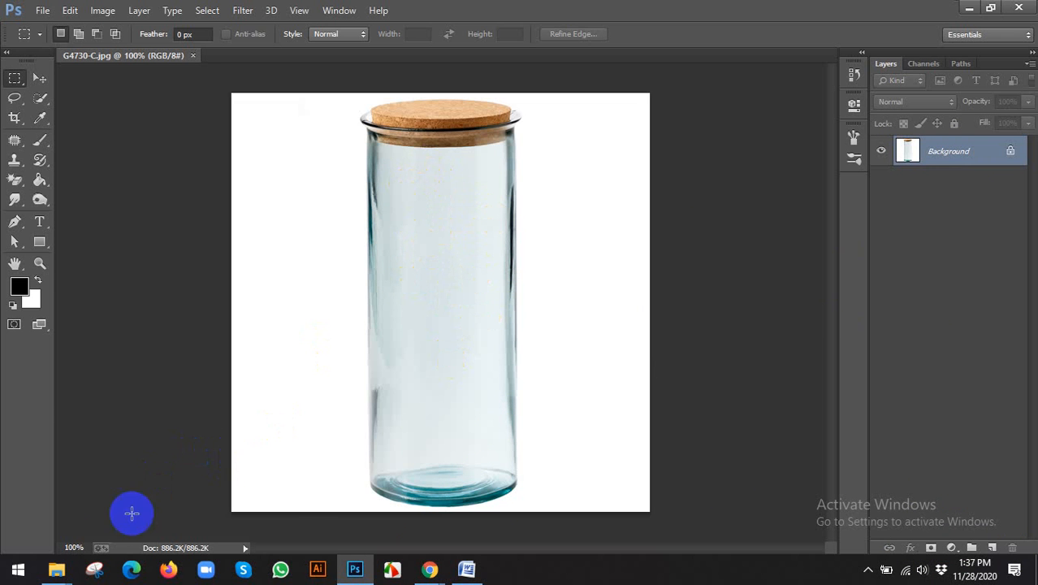
# Switch back to File Explorer, leave the Fish folder, and open the Class ten folder.
pyautogui.moveTo(59, 566)
pyautogui.click(227, 476)
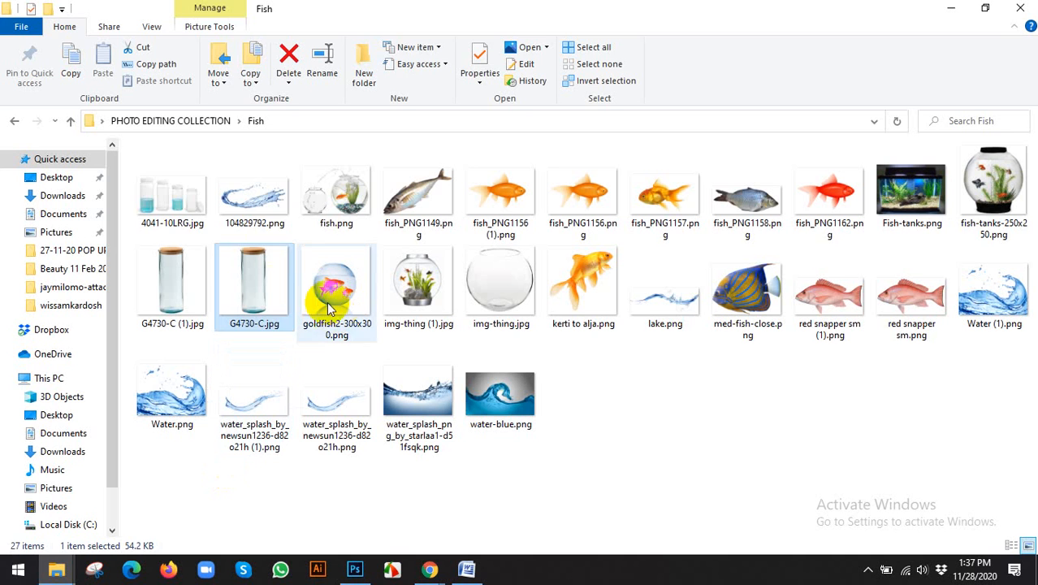
pyautogui.click(169, 209)
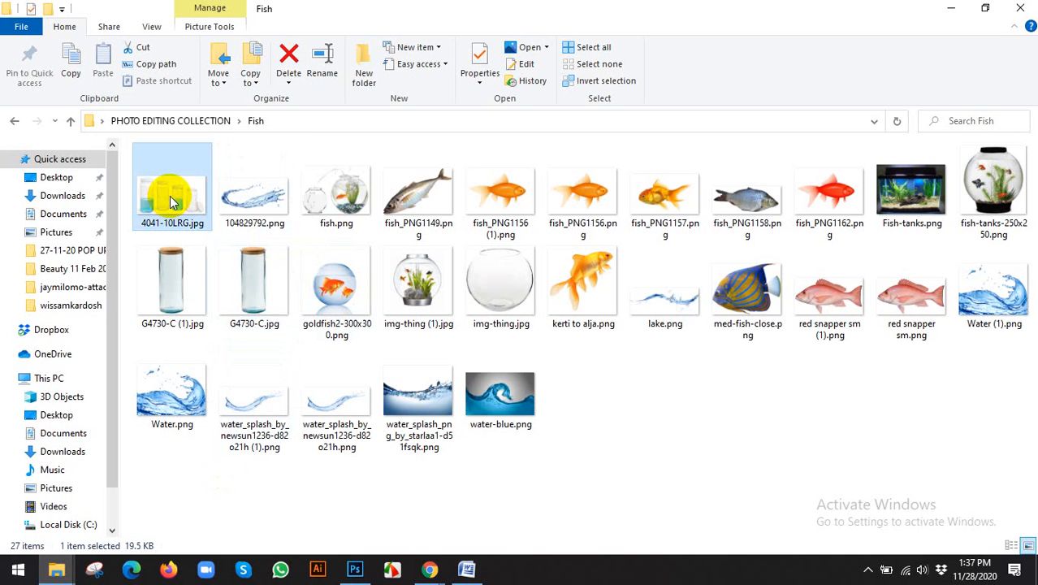
pyautogui.click(14, 121)
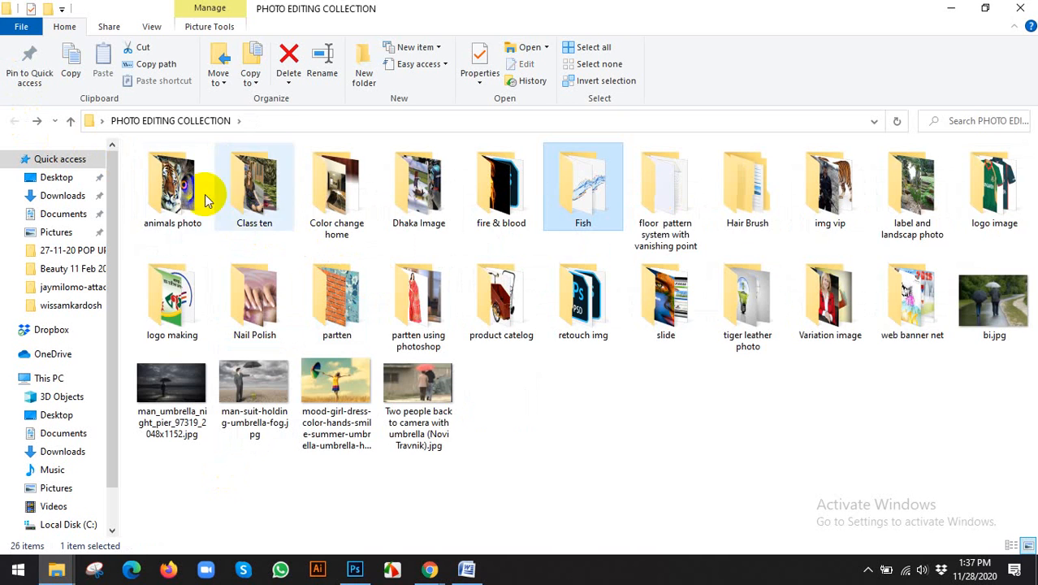
pyautogui.click(259, 202)
pyautogui.doubleClick(258, 201)
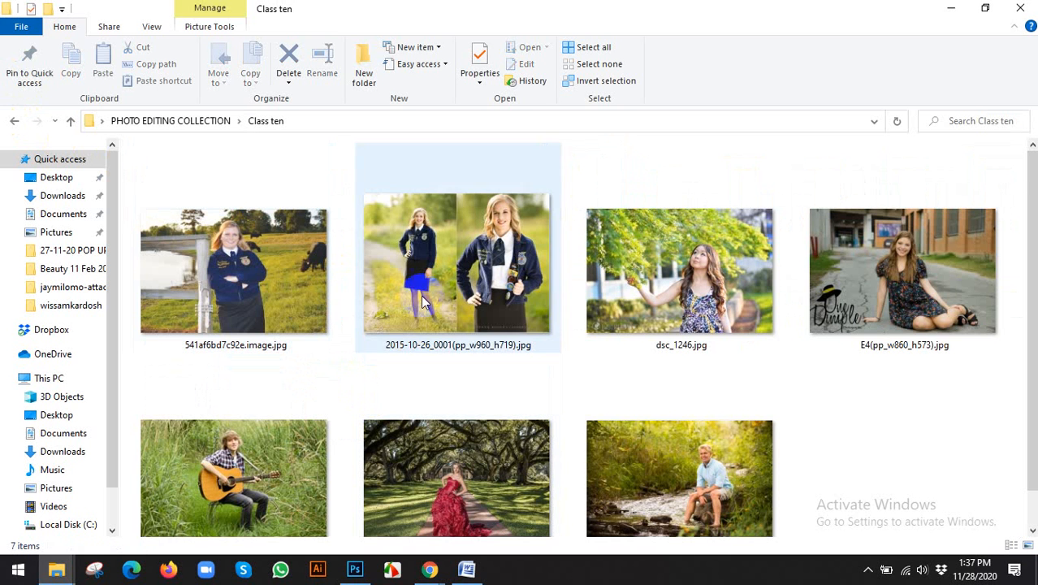
# Place 2015-10-26_0001(pp_w960_h719).jpg from the Class ten folder over the glass jar in the Photoshop document and commit the placement.
pyautogui.click(469, 238)
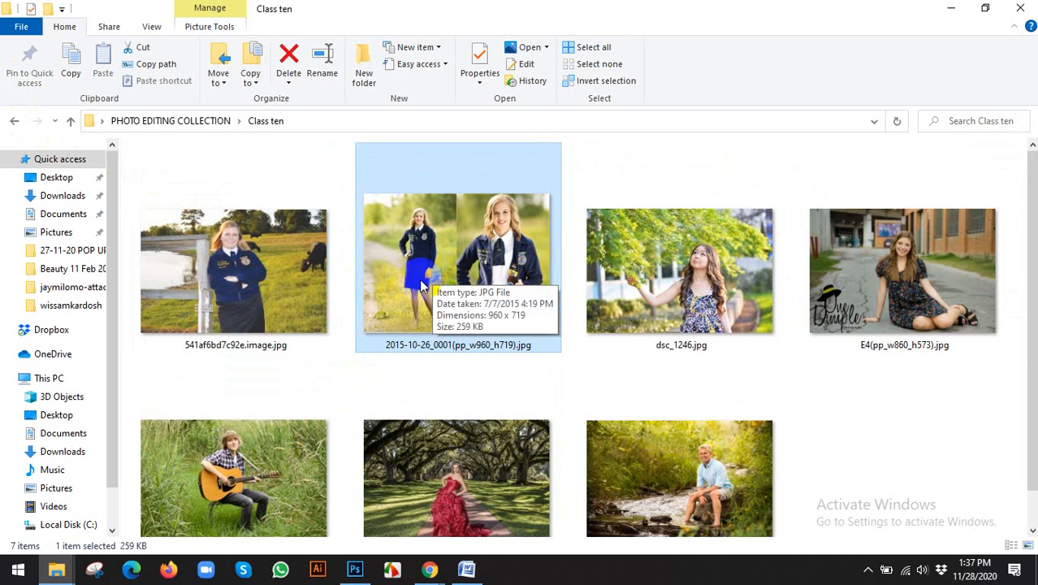
pyautogui.moveTo(422, 262); pyautogui.dragTo(470, 241)
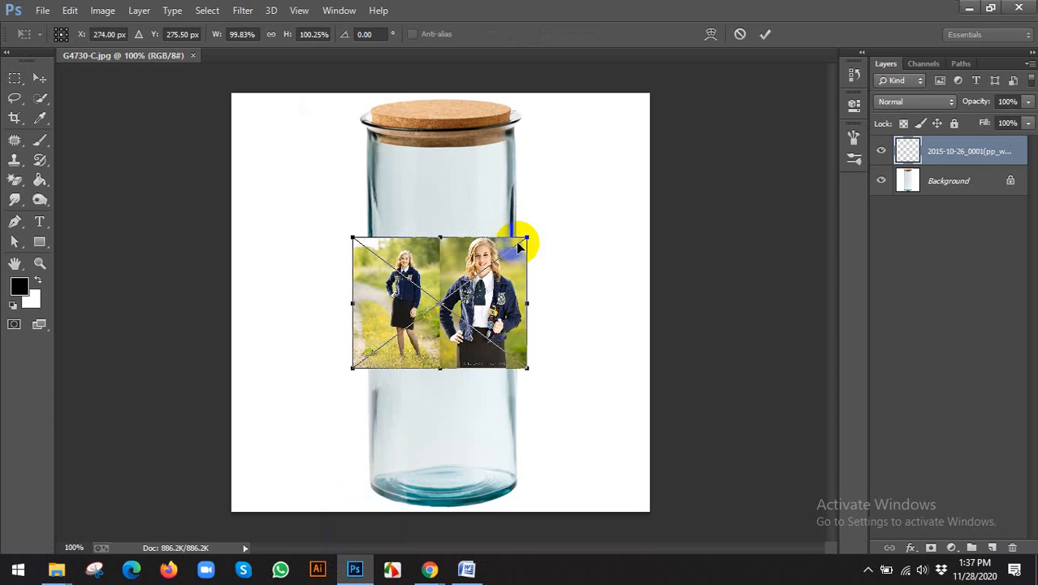
pyautogui.click(767, 35)
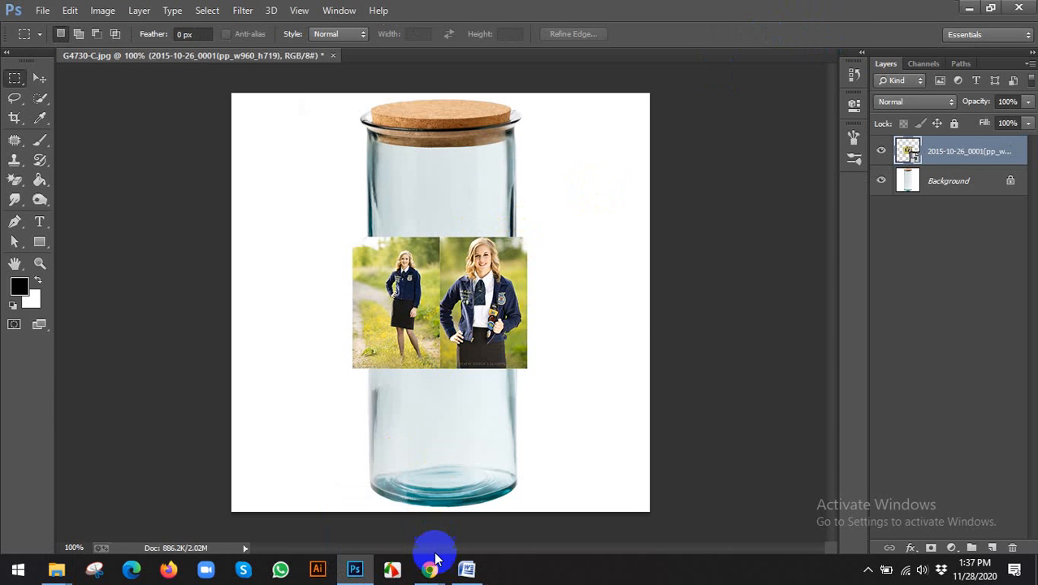
# Switch to the Google Meet call, admit the waiting participant, and return to Photoshop.
pyautogui.moveTo(429, 567)
pyautogui.click(348, 494)
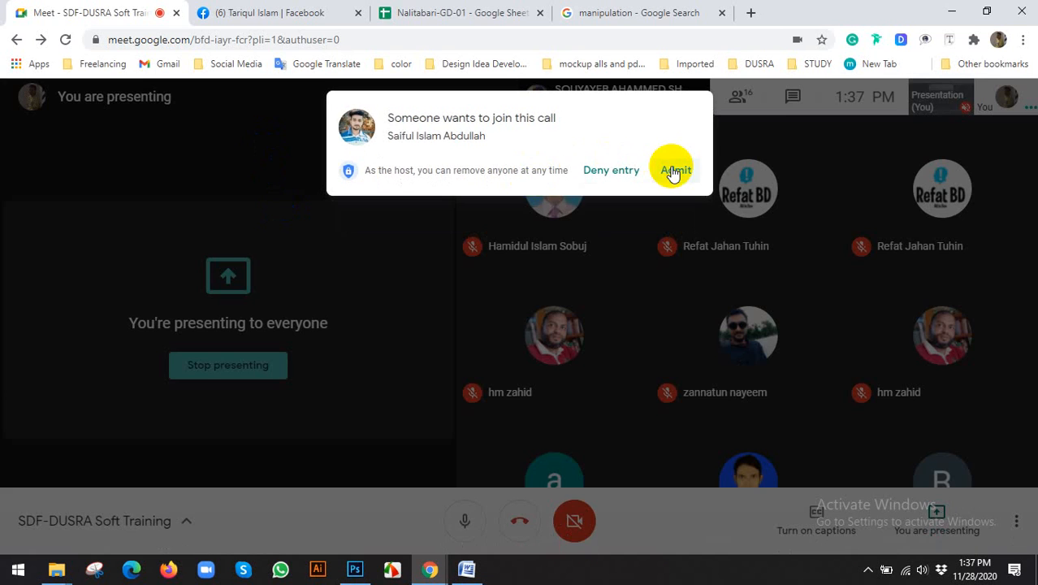
pyautogui.click(673, 169)
pyautogui.click(354, 567)
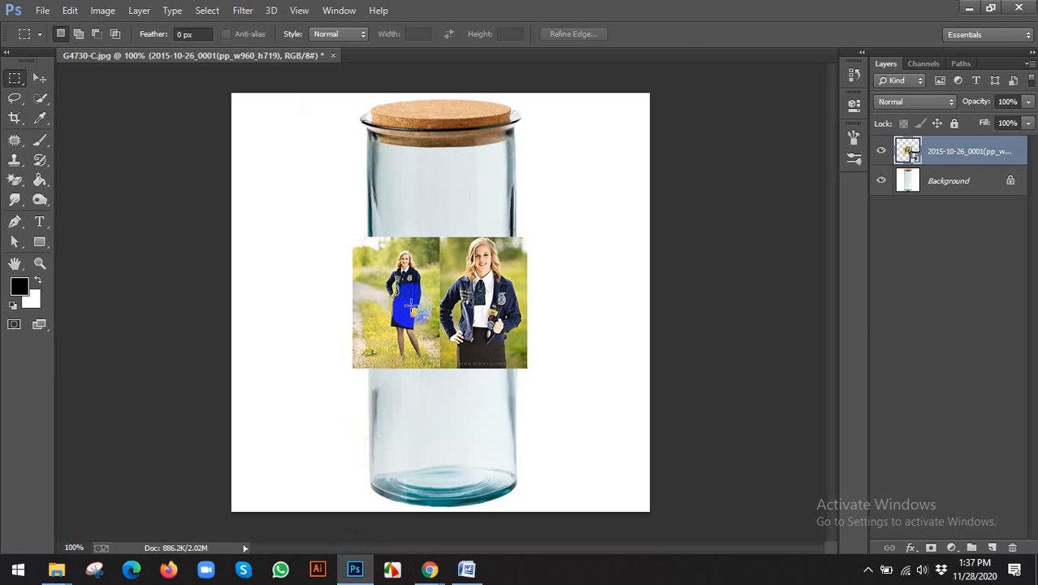
# Scale the placed portrait layer to about 216% and shift it right so the full-length woman overlaps the jar.
pyautogui.click(39, 78)
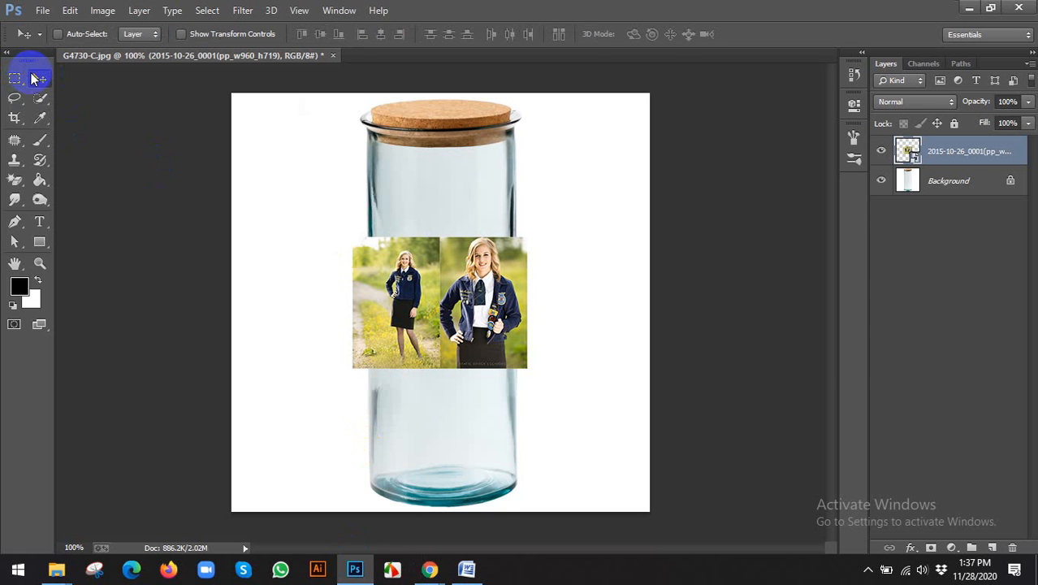
pyautogui.scroll(1, 457, 270)
pyautogui.scroll(-1, 508, 317)
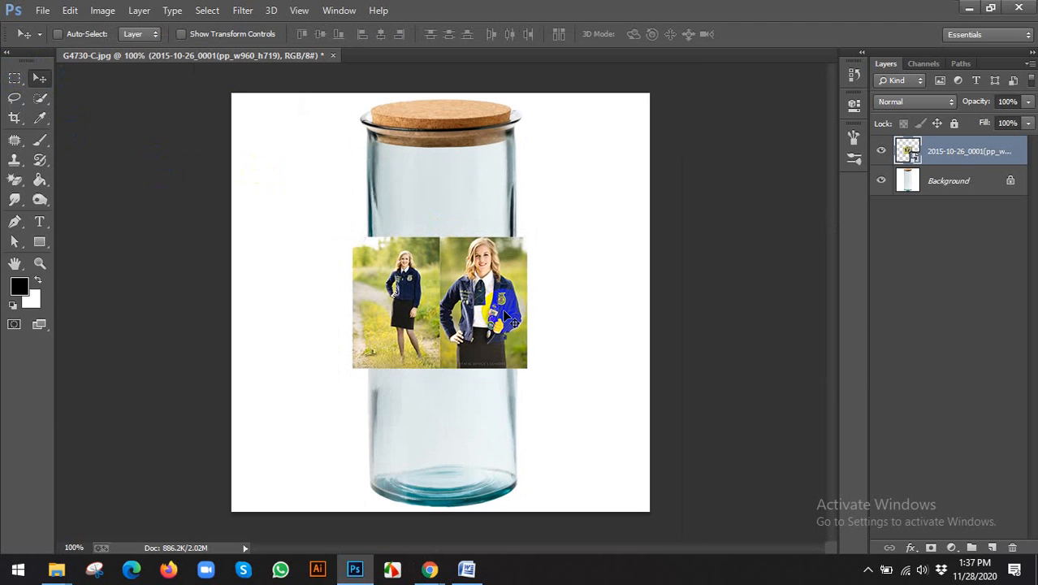
pyautogui.hotkey('ctrl', 't')
pyautogui.moveTo(528, 239); pyautogui.dragTo(628, 161)
pyautogui.click(766, 34)
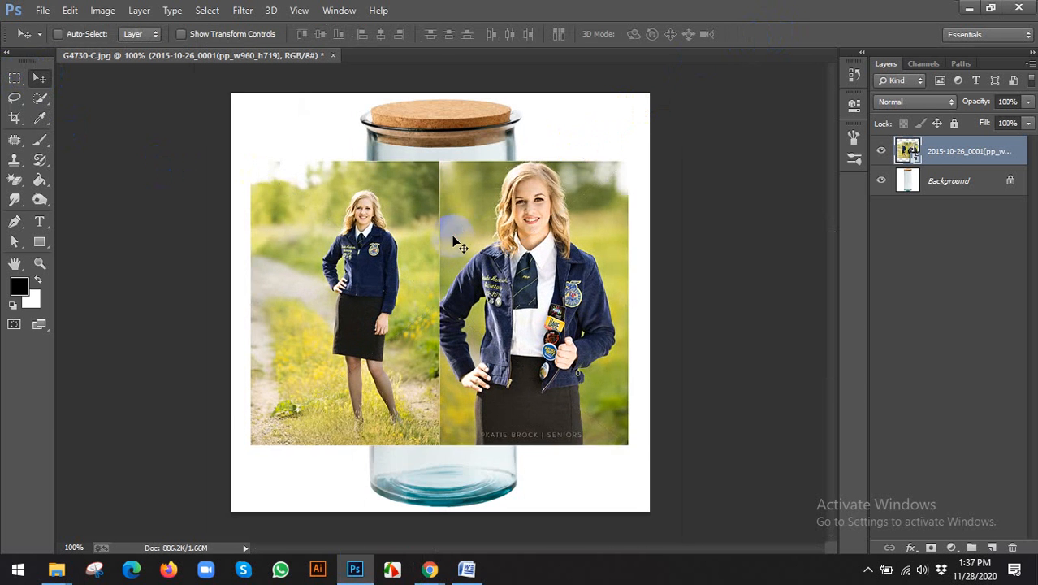
pyautogui.moveTo(451, 238); pyautogui.dragTo(532, 245)
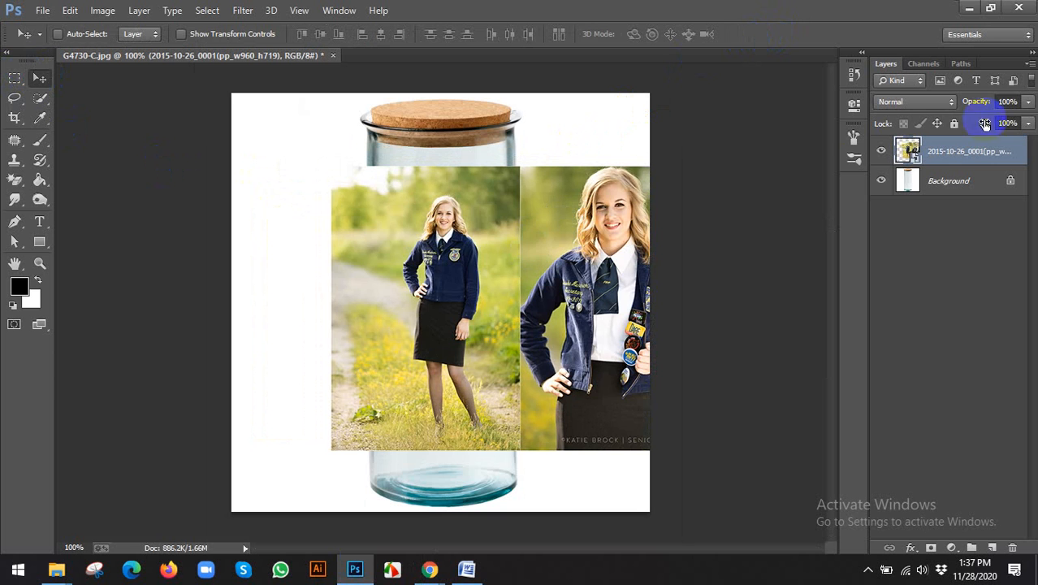
# Lower the portrait layer's opacity to 21% and shift it slightly down and left over the jar.
pyautogui.click(1029, 101)
pyautogui.moveTo(1000, 116); pyautogui.dragTo(967, 122)
pyautogui.moveTo(577, 255); pyautogui.dragTo(573, 262)
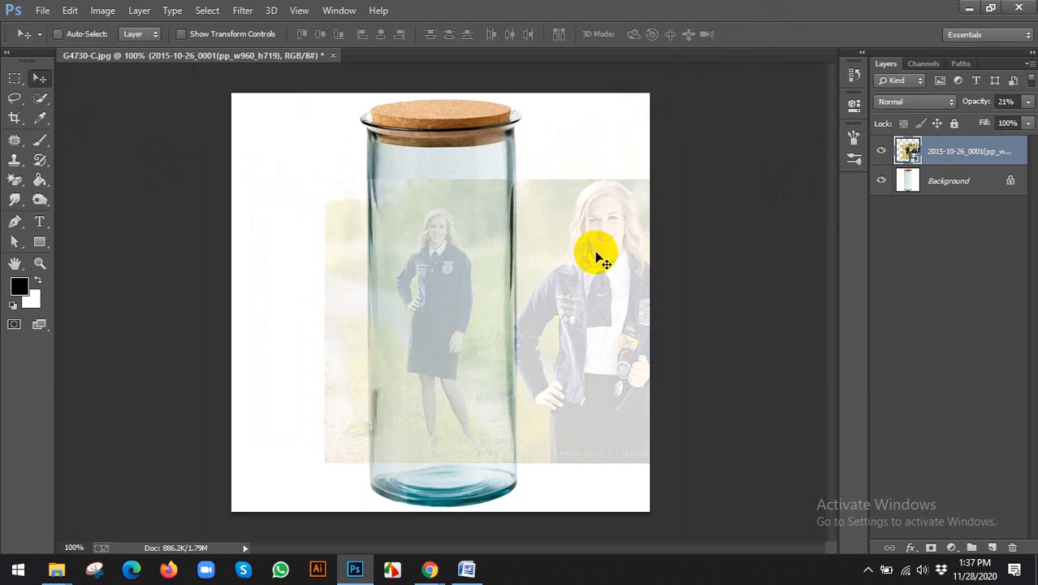
# Enlarge the portrait layer to about 276%, position the full-length woman inside the glass jar, and commit the transform.
pyautogui.hotkey('ctrl', 't')
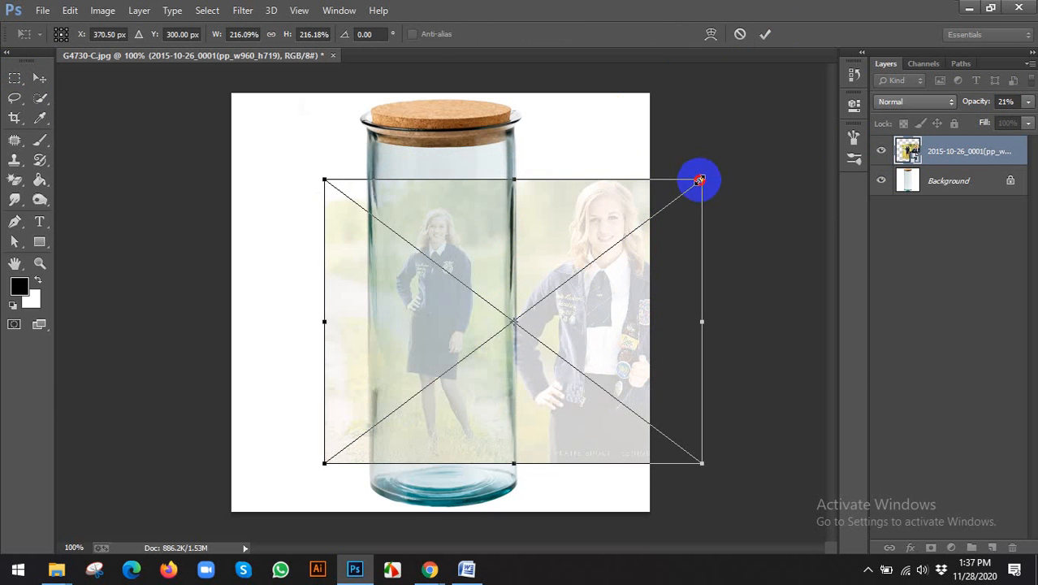
pyautogui.moveTo(700, 177); pyautogui.dragTo(743, 129)
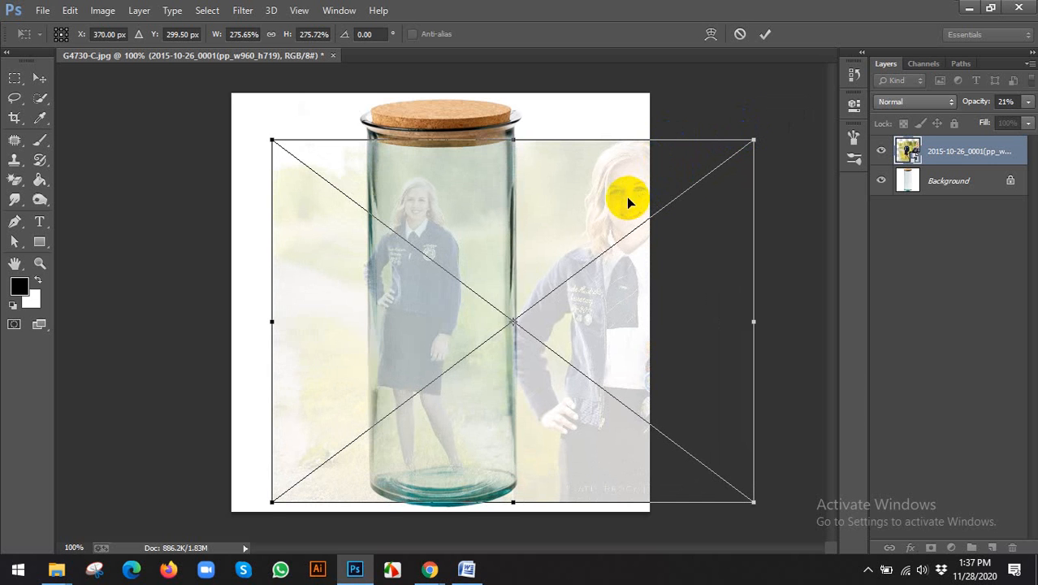
pyautogui.moveTo(626, 199)
pyautogui.mouseDown()
pyautogui.moveTo(647, 192)
pyautogui.moveTo(638, 190)
pyautogui.mouseUp()
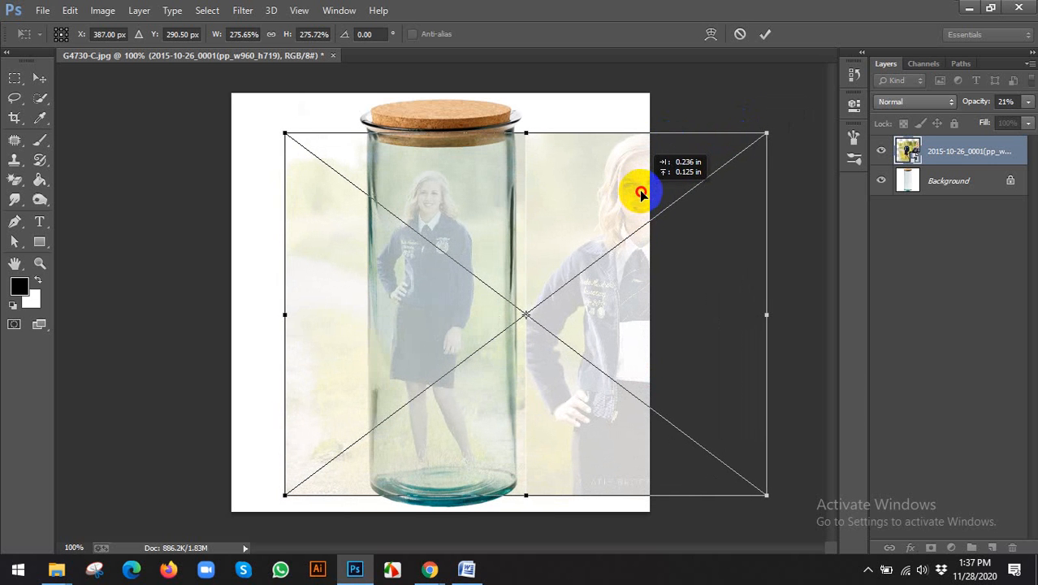
pyautogui.click(764, 35)
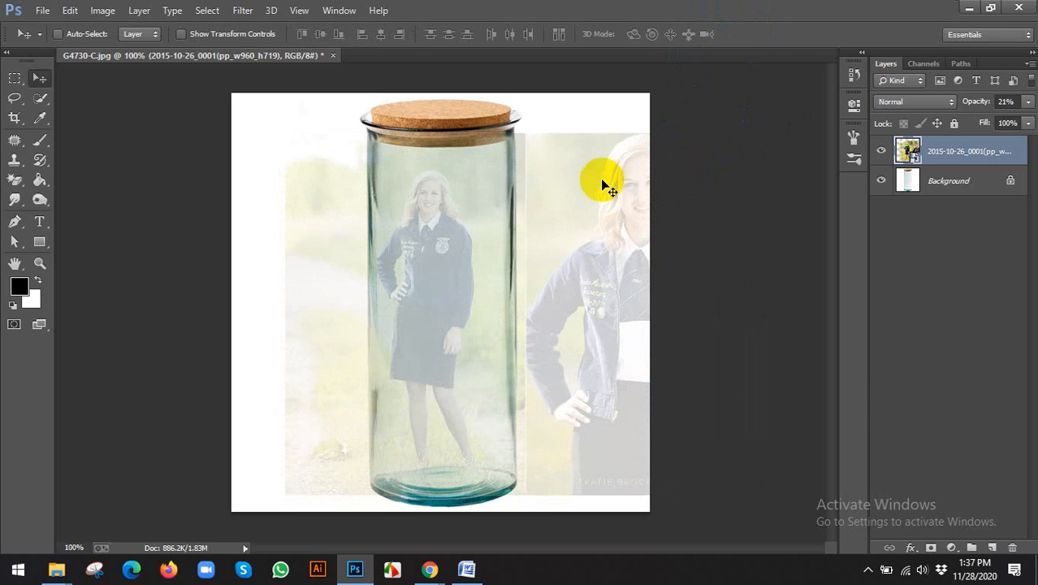
# Open the Google Meet call, let the next waiting participant in, and go back to Photoshop.
pyautogui.moveTo(428, 563)
pyautogui.click(377, 538)
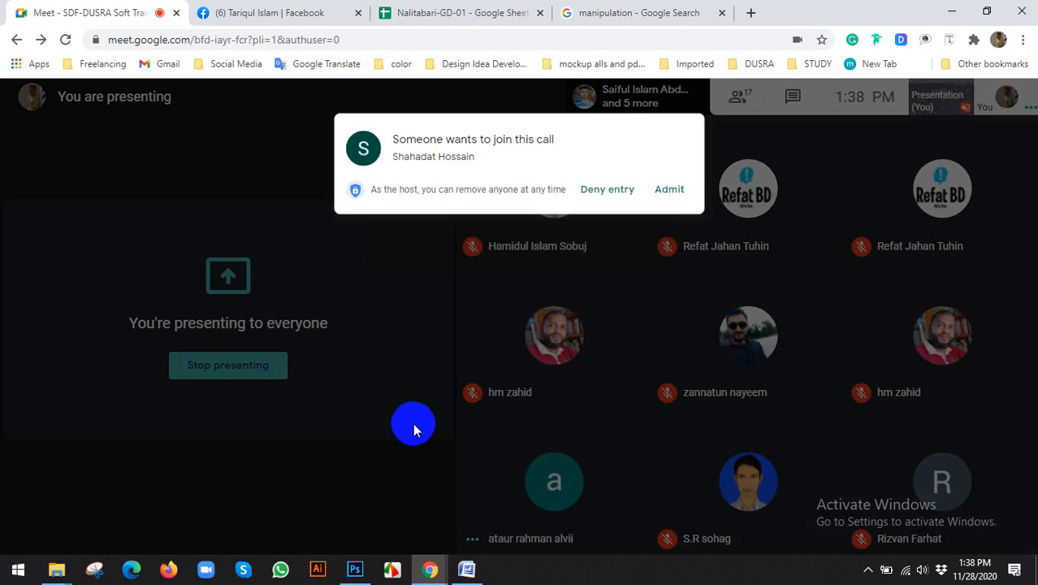
pyautogui.click(660, 184)
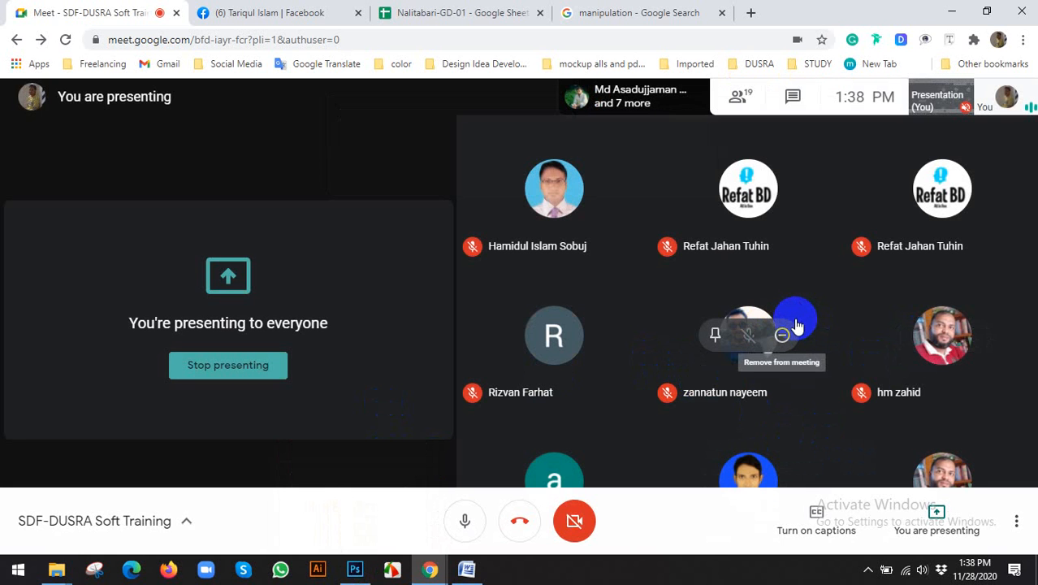
pyautogui.click(353, 568)
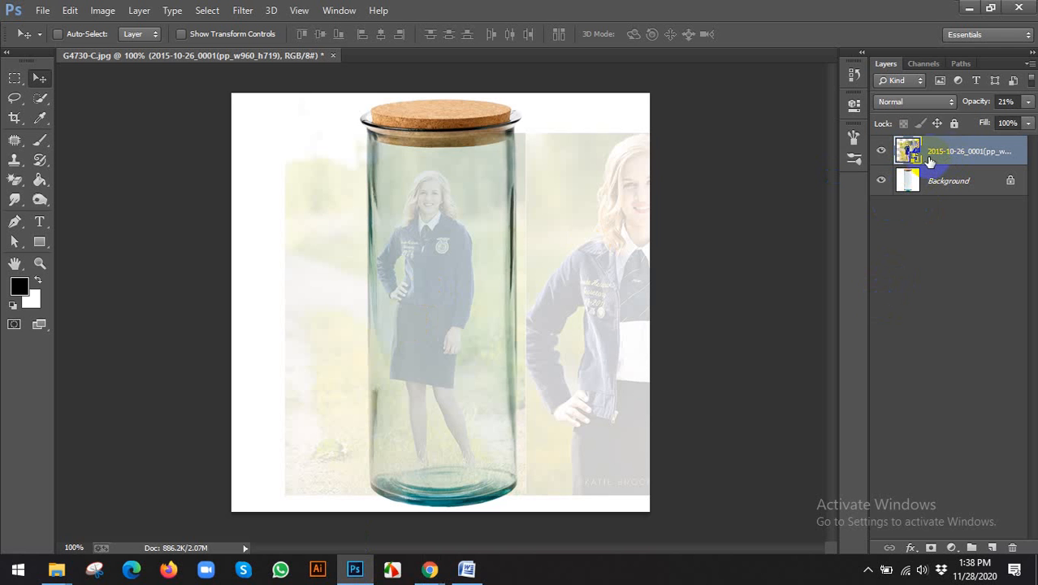
# Add a layer mask to the portrait layer and select the mask thumbnail.
pyautogui.click(931, 548)
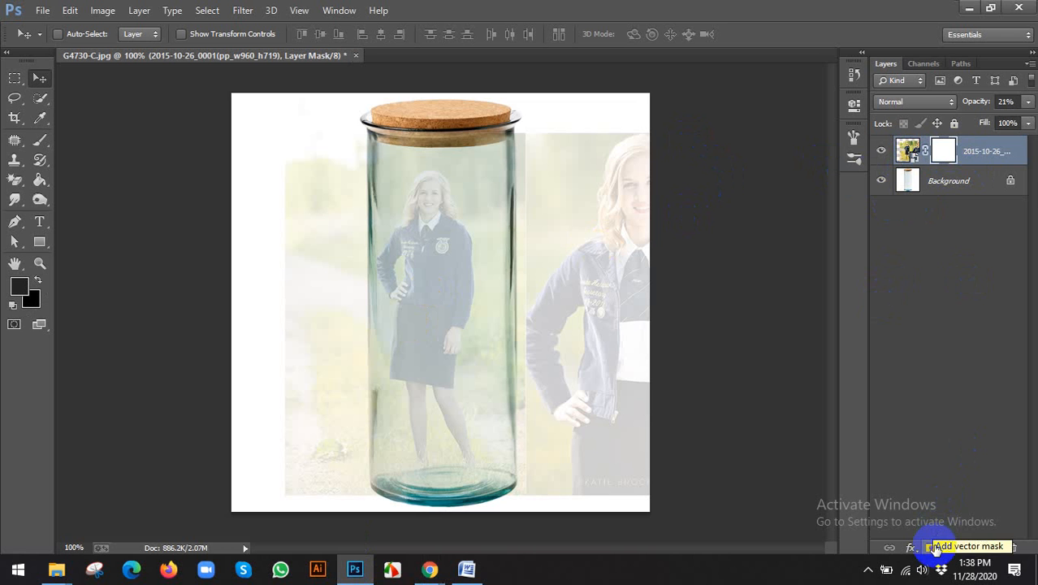
pyautogui.click(943, 152)
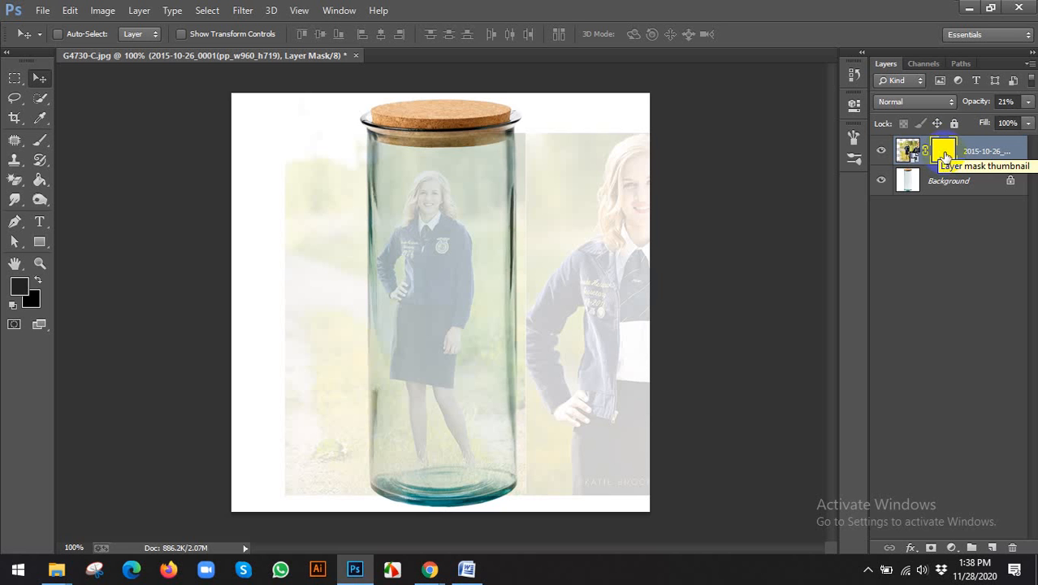
pyautogui.click(945, 153)
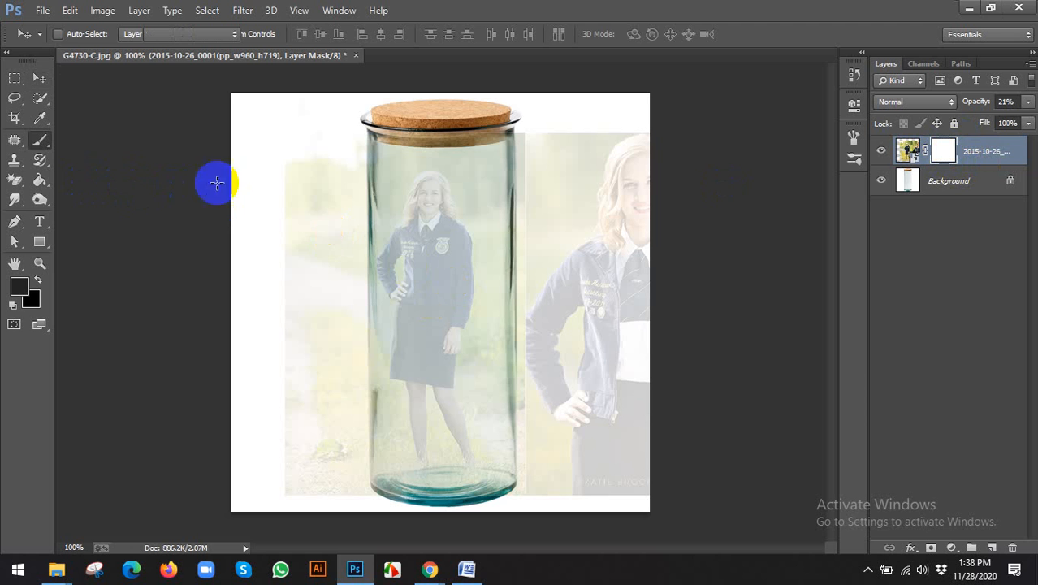
# Activate the Brush tool with a soft round tip and set its size to 101 px.
pyautogui.press('b')
pyautogui.press(']')
pyautogui.press(']')
pyautogui.press(']')
pyautogui.press(']')
pyautogui.press(']')
pyautogui.press(']')
pyautogui.press(']')
pyautogui.press(']')
pyautogui.press(']')
pyautogui.press(']')
pyautogui.press(']')
pyautogui.press(']')
pyautogui.press(']')
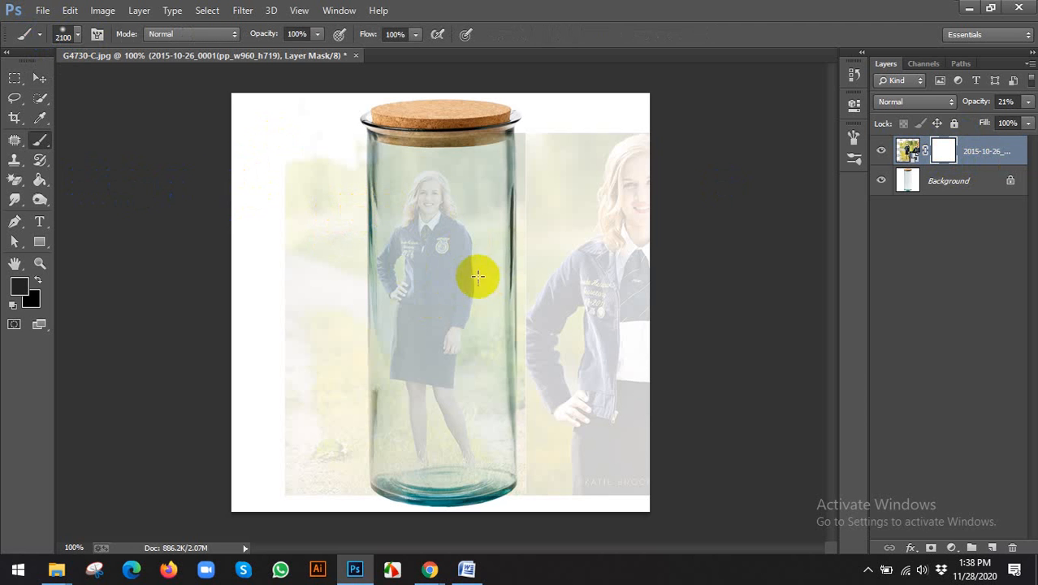
pyautogui.rightClick(91, 72)
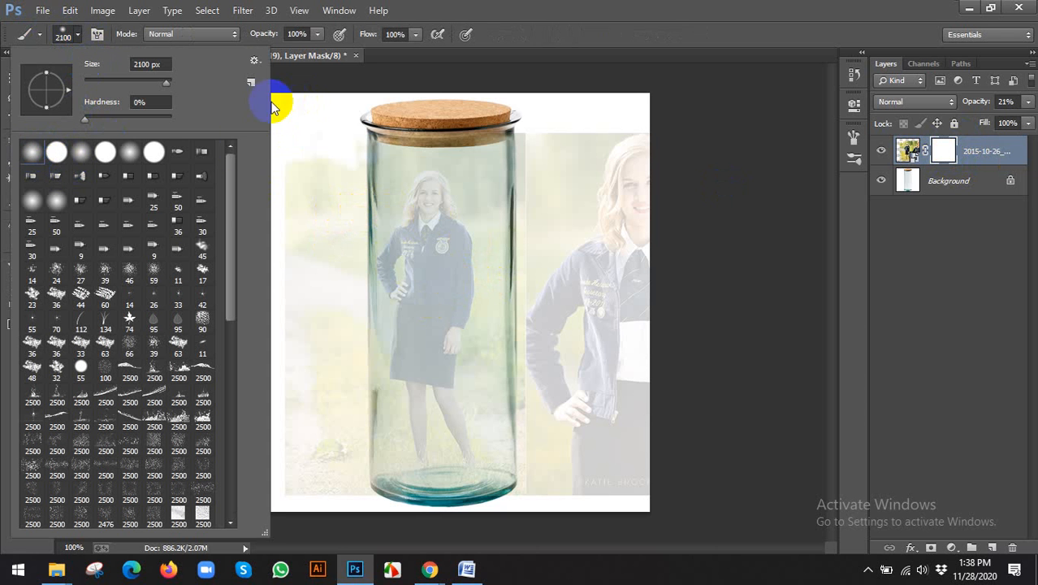
pyautogui.press('Return')
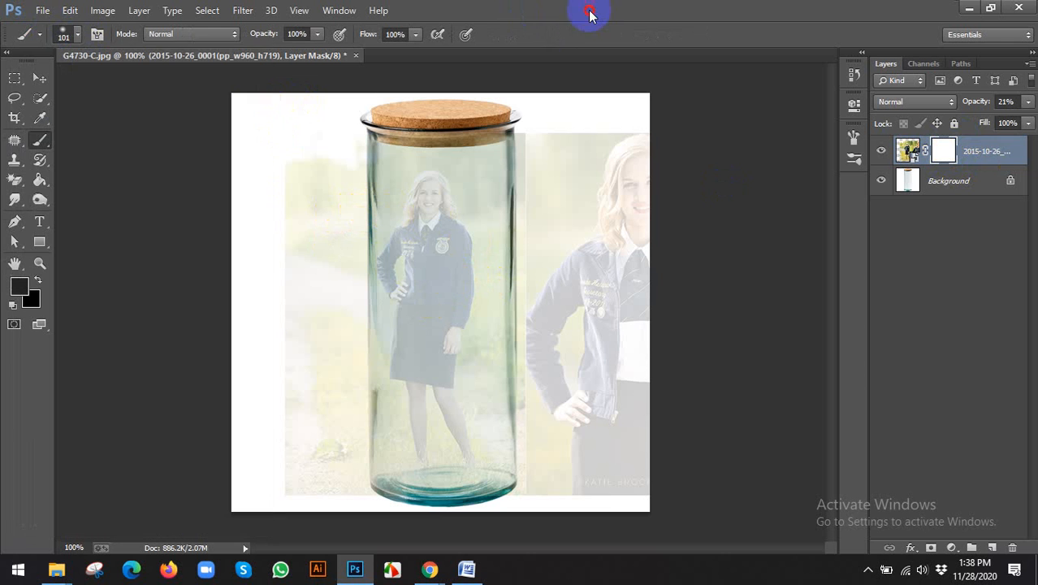
# Paint on the layer mask to hide the woman's body inside the jar and most of the close-up portrait beside it.
pyautogui.moveTo(416, 238)
pyautogui.mouseDown()
pyautogui.moveTo(371, 398)
pyautogui.moveTo(418, 442)
pyautogui.moveTo(538, 149)
pyautogui.moveTo(633, 406)
pyautogui.mouseUp()
pyautogui.moveTo(617, 121)
pyautogui.mouseDown()
pyautogui.moveTo(584, 135)
pyautogui.moveTo(568, 463)
pyautogui.mouseUp()
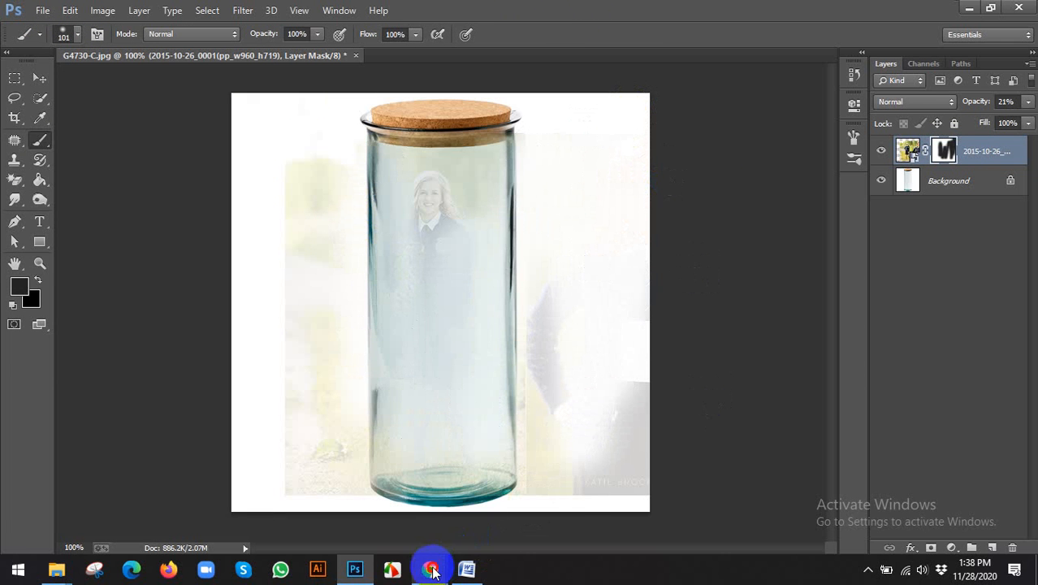
# Check the Google Meet call for join requests, admit the person waiting, and switch back to Photoshop.
pyautogui.moveTo(430, 569)
pyautogui.click(378, 514)
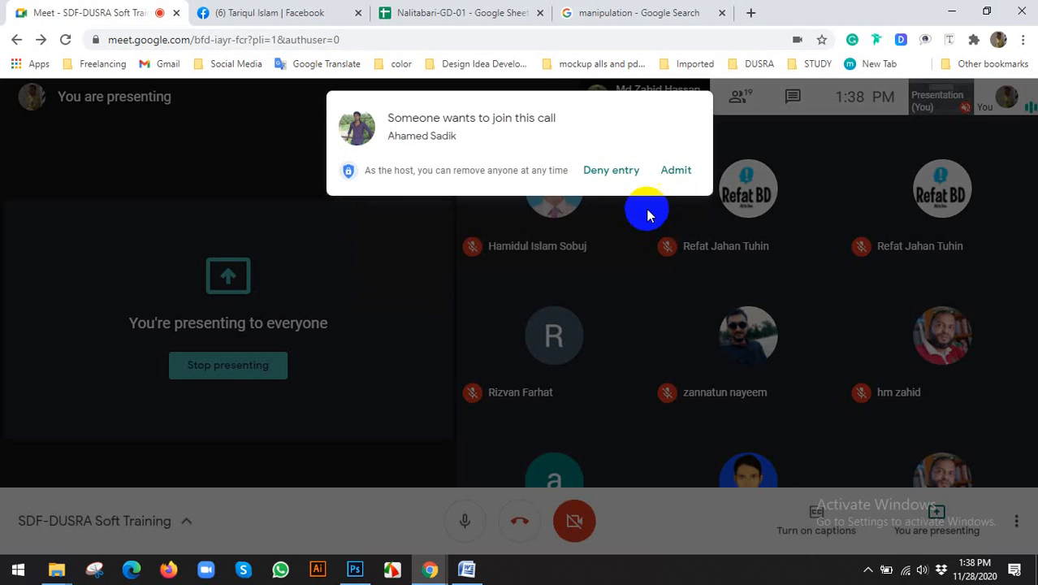
pyautogui.click(675, 171)
pyautogui.click(357, 570)
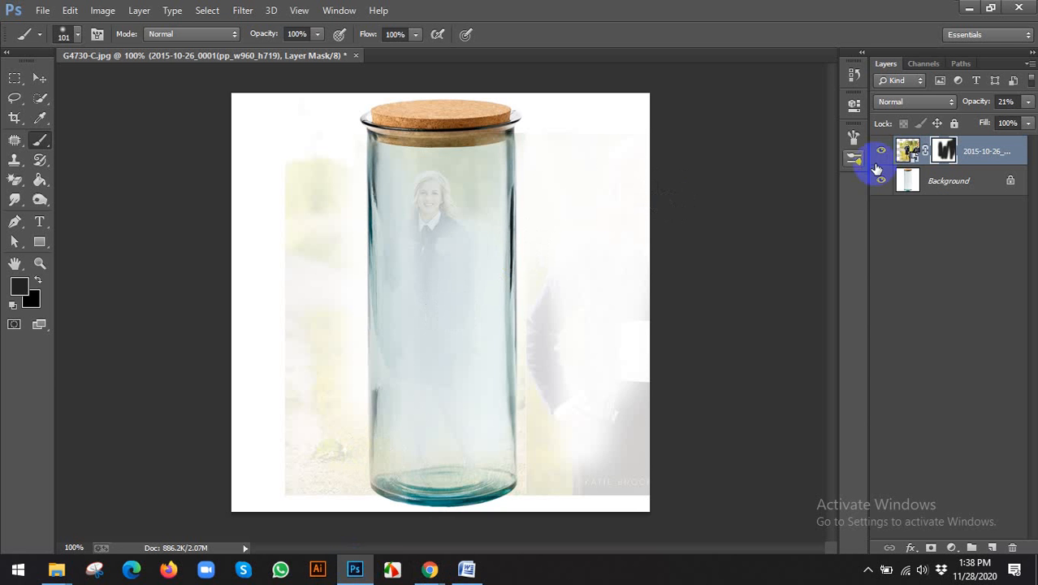
# Undo the mask painting and the layer mask, and toggle the portrait layer's visibility off and on.
pyautogui.hotkey('ctrl', 'alt', 'z')
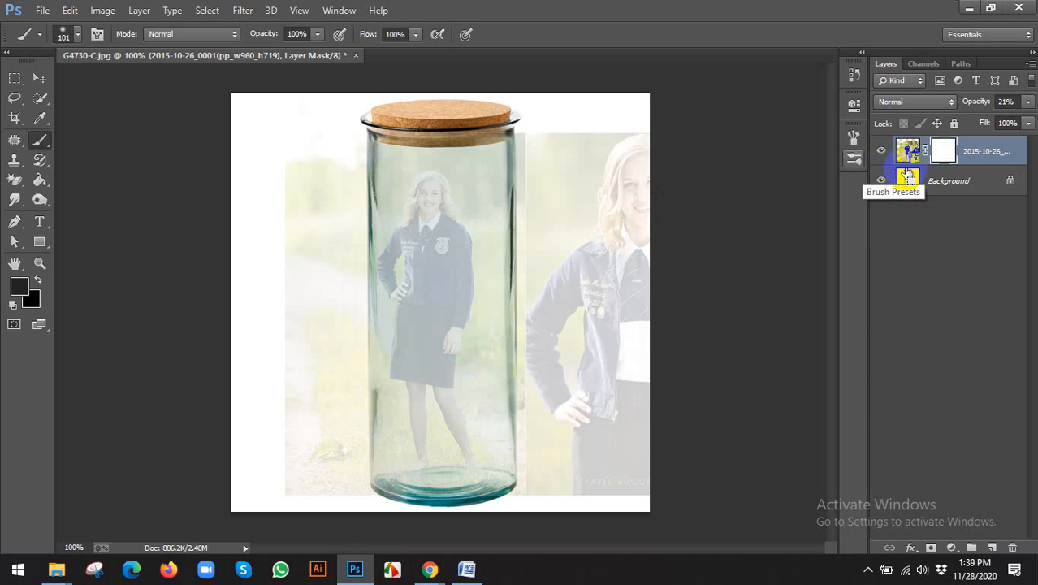
pyautogui.hotkey('ctrl', 'alt', 'z')
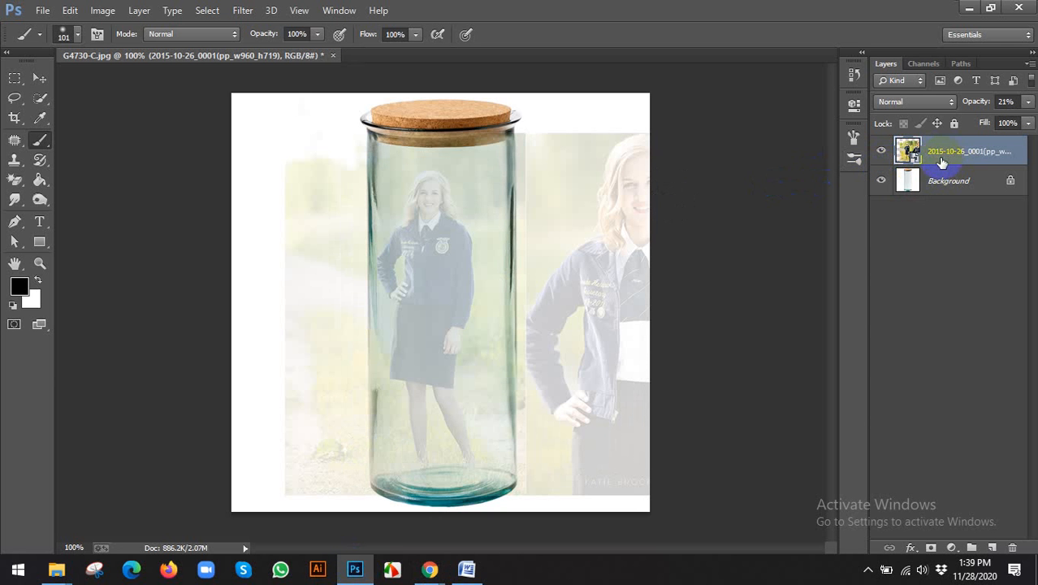
pyautogui.click(881, 151)
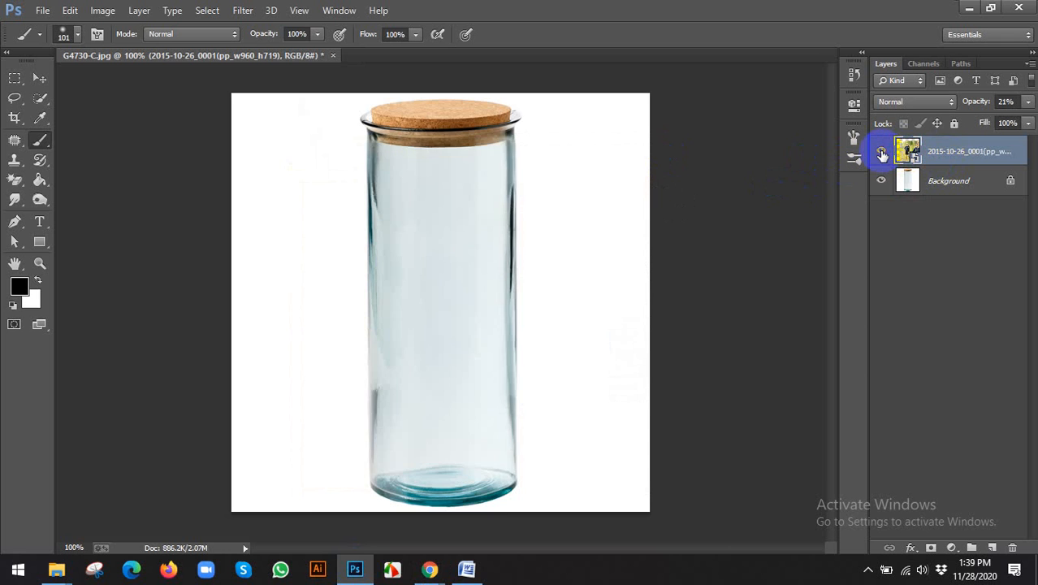
pyautogui.click(880, 152)
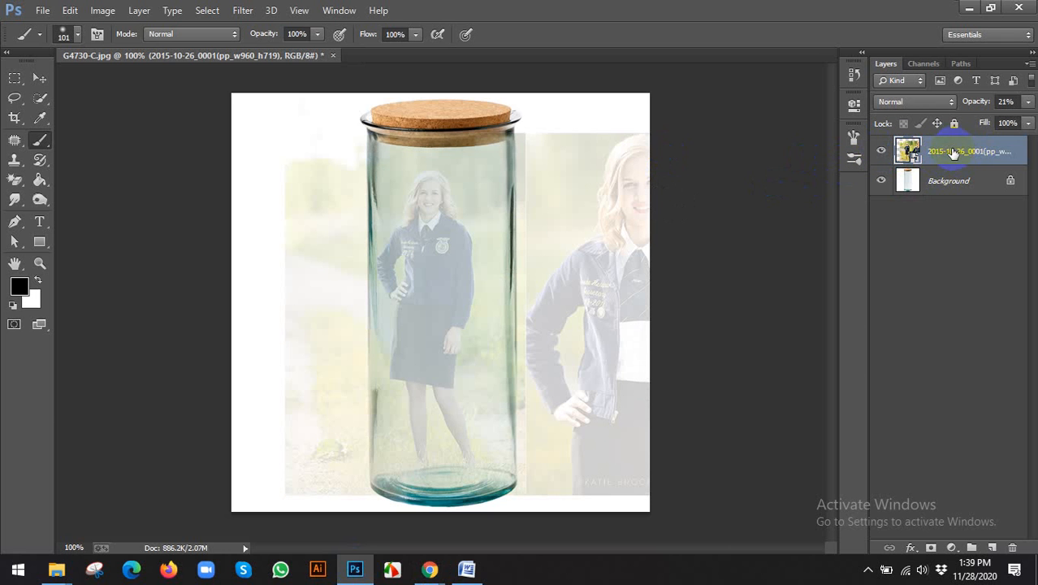
# Add a new layer mask to the portrait layer and make the mask, not the image, active for painting.
pyautogui.click(931, 548)
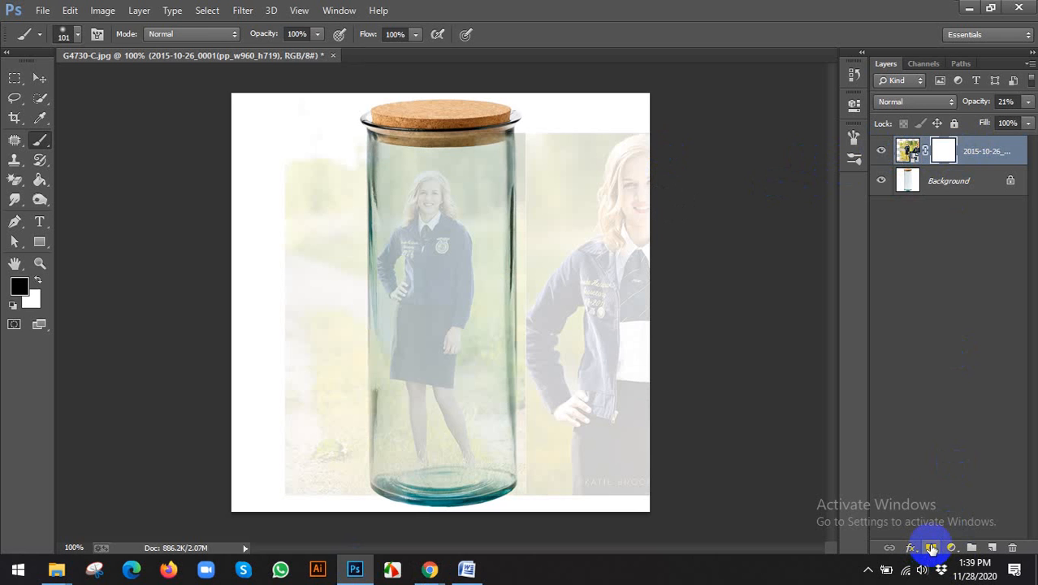
pyautogui.click(998, 153)
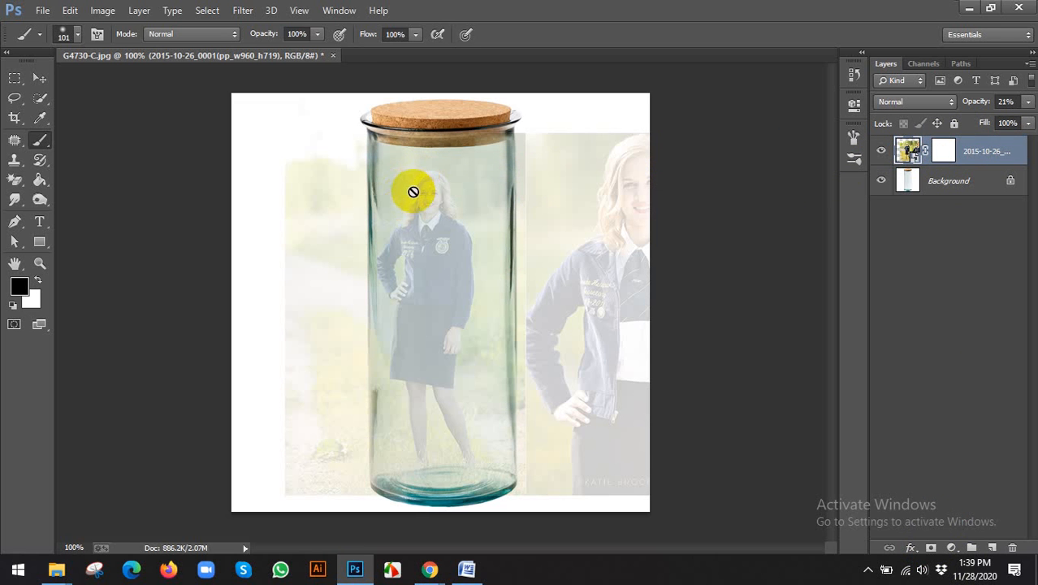
pyautogui.click(941, 151)
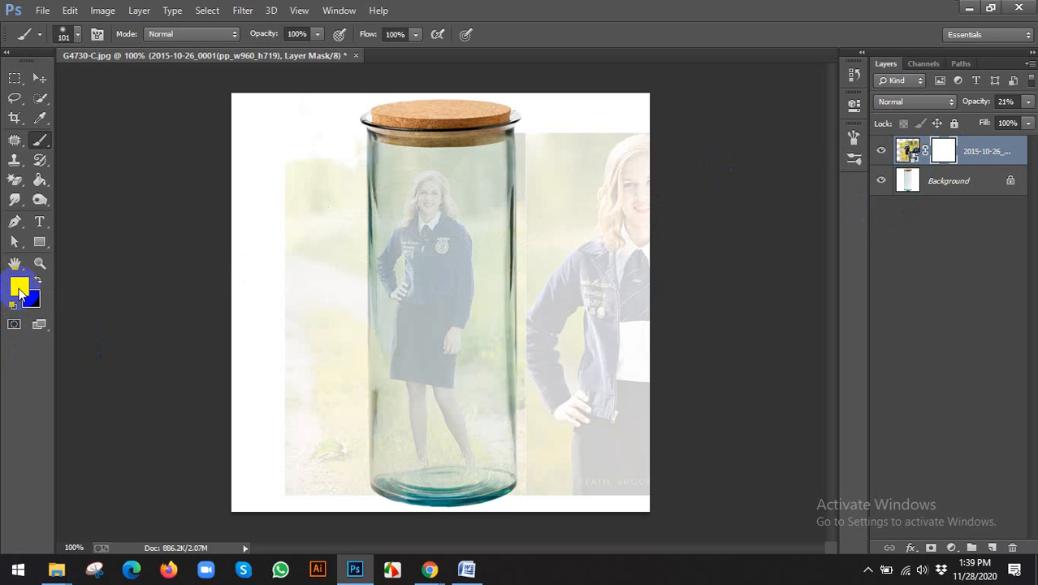
# Brush white over the woman's jacket on the mask, and set the foreground colour to black with a white background.
pyautogui.press('d')
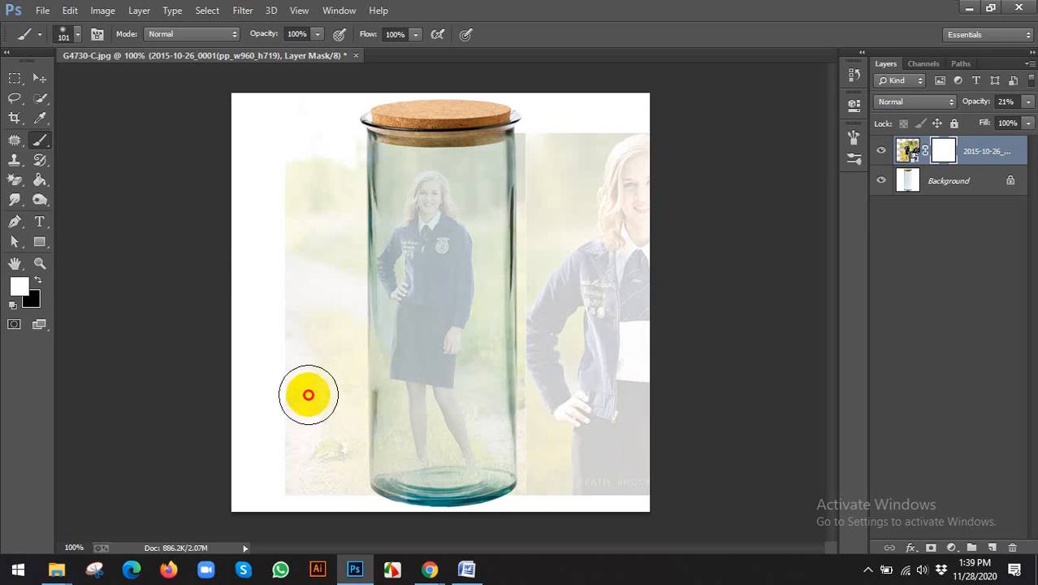
pyautogui.moveTo(416, 244)
pyautogui.mouseDown()
pyautogui.moveTo(408, 469)
pyautogui.moveTo(488, 240)
pyautogui.moveTo(417, 271)
pyautogui.mouseUp()
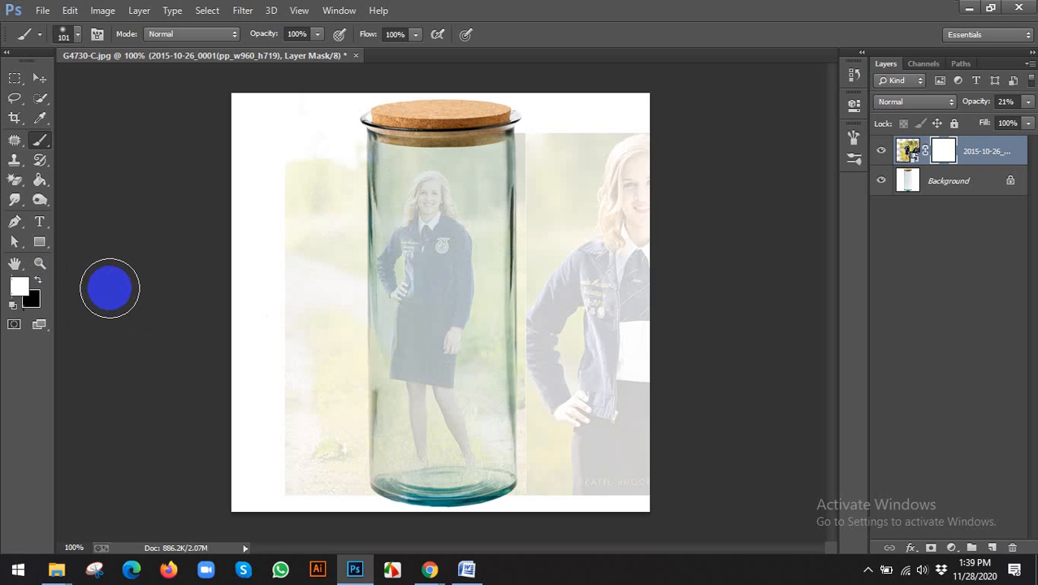
pyautogui.press('x')
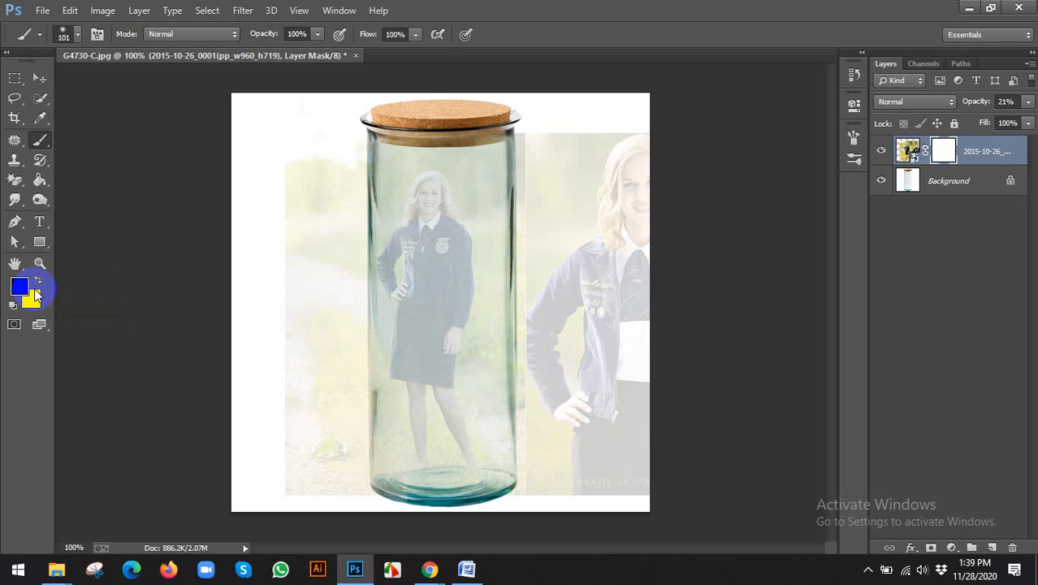
pyautogui.press('d')
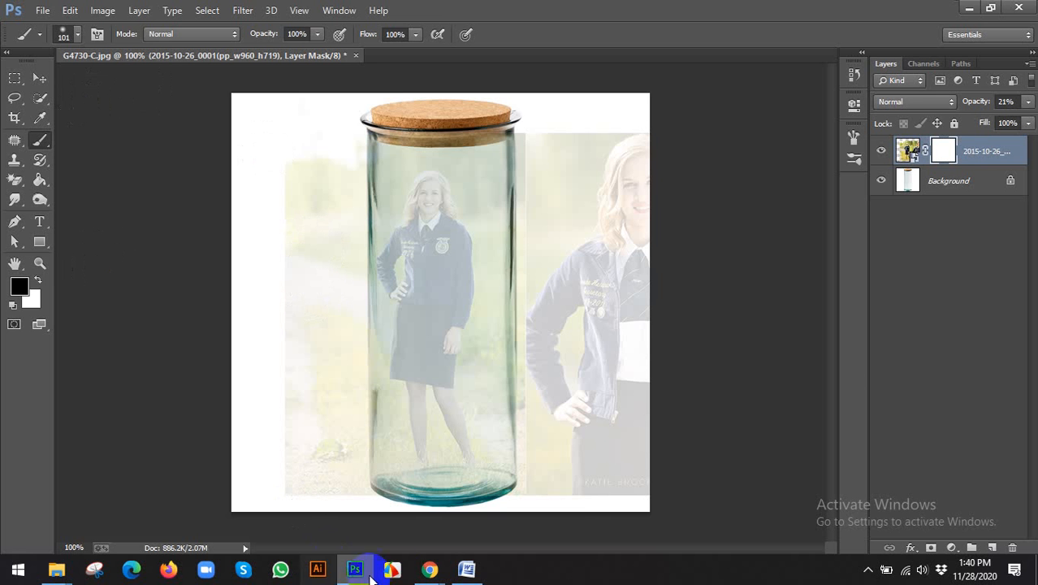
# Switch to the Google Meet call to check on the participants.
pyautogui.click(431, 569)
pyautogui.click(408, 492)
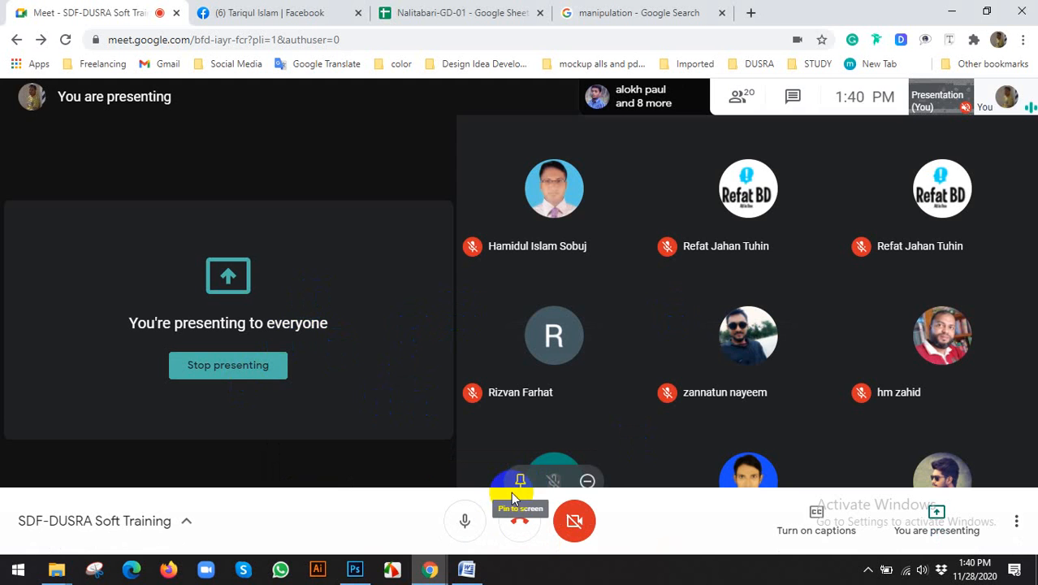
# Leave the Google Meet call and rejoin it with the camera turned off.
pyautogui.click(518, 522)
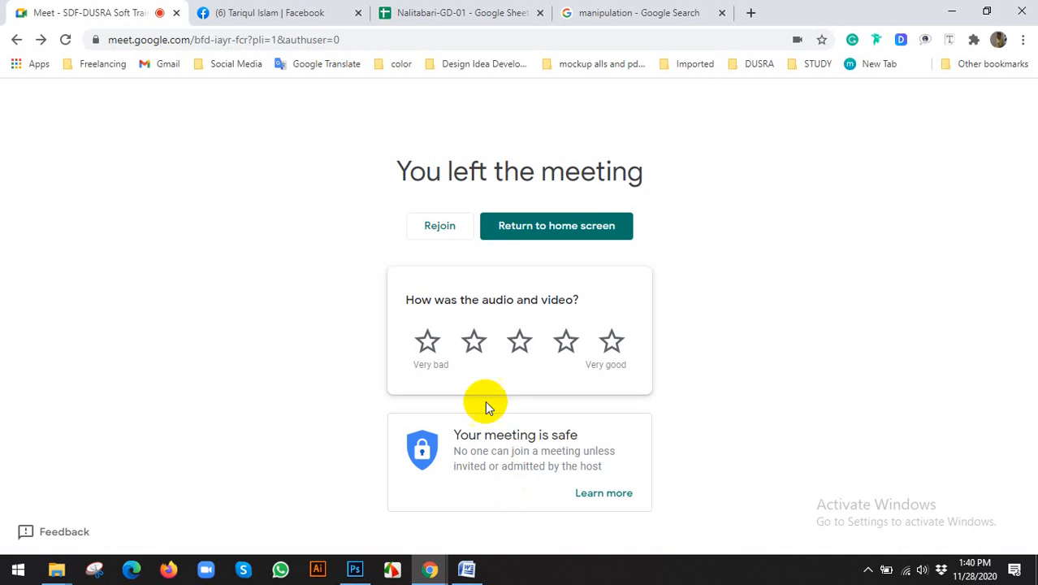
pyautogui.click(439, 227)
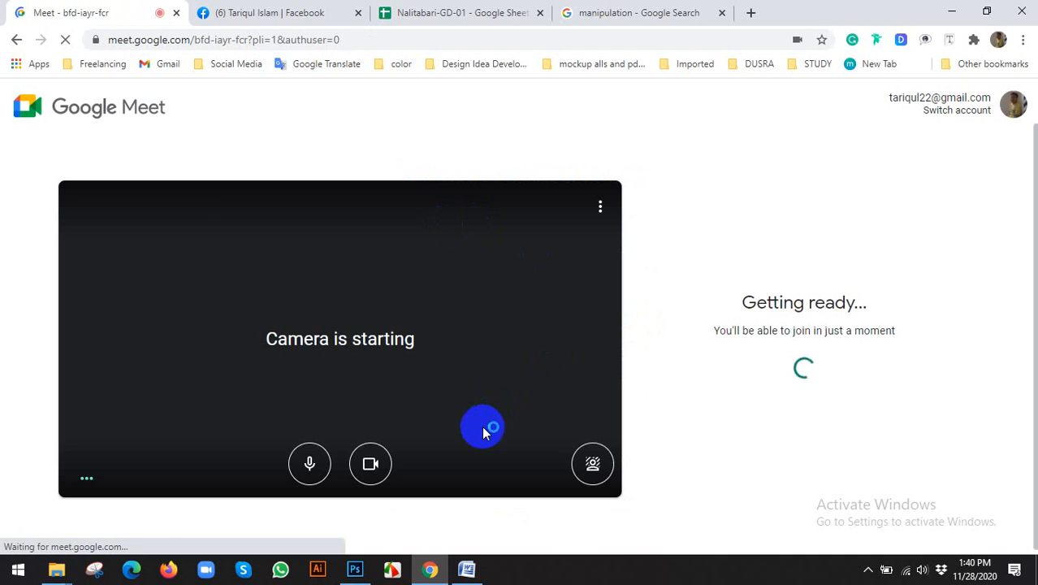
pyautogui.click(367, 463)
pyautogui.click(760, 340)
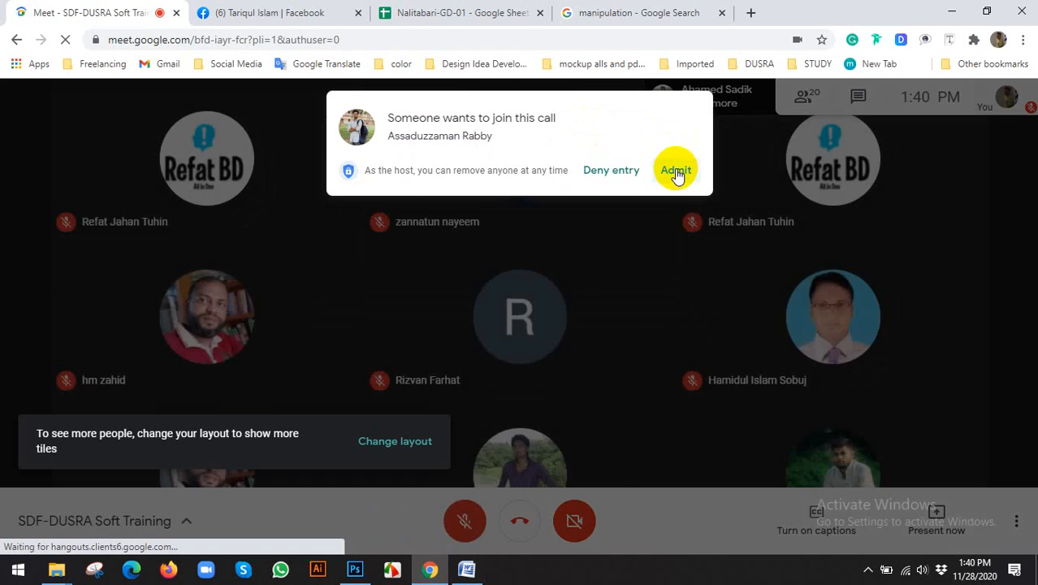
# Admit the waiting participants to the call and turn the microphone on.
pyautogui.click(676, 174)
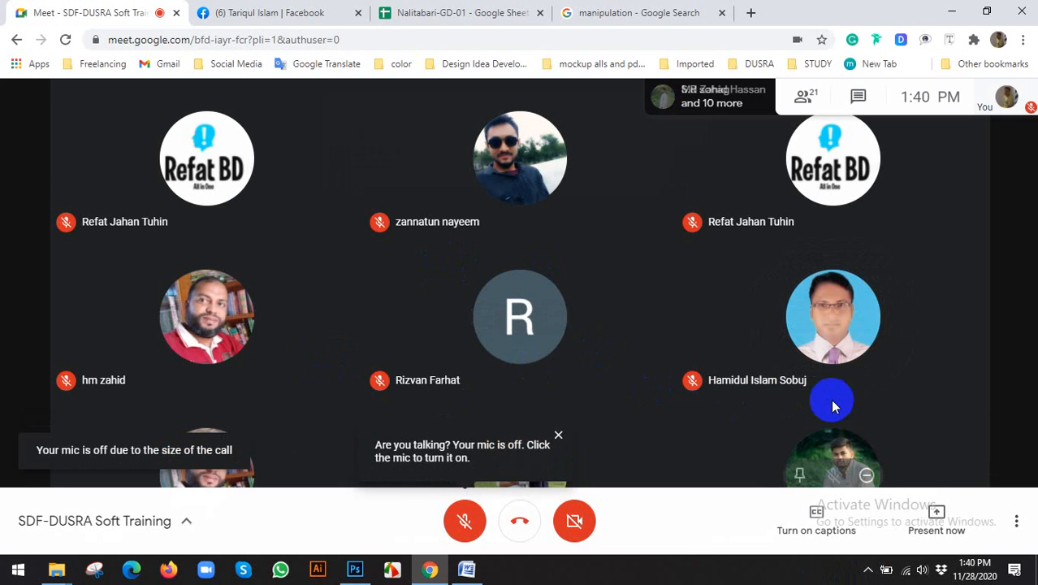
pyautogui.click(867, 569)
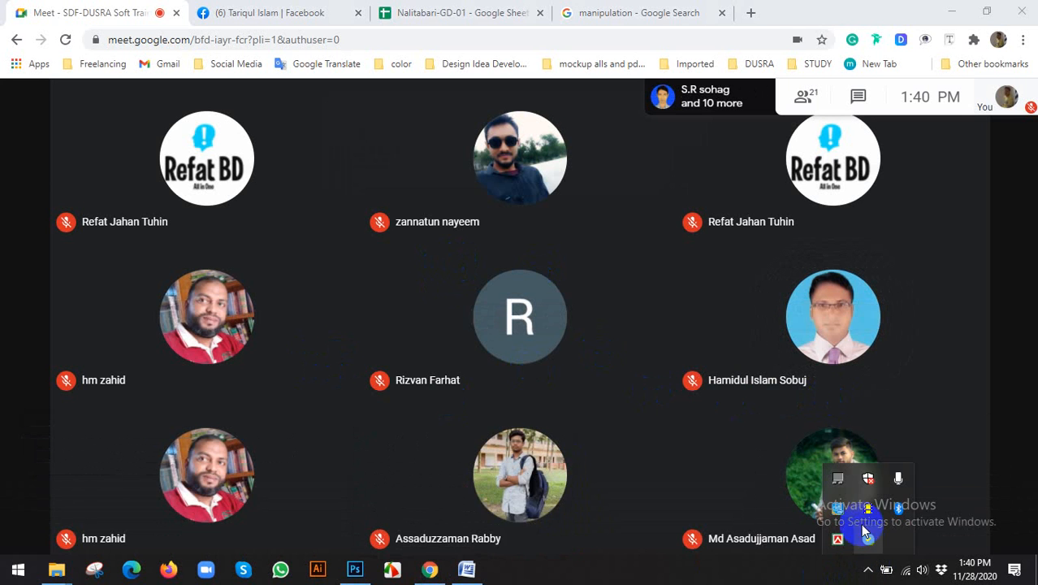
pyautogui.click(361, 121)
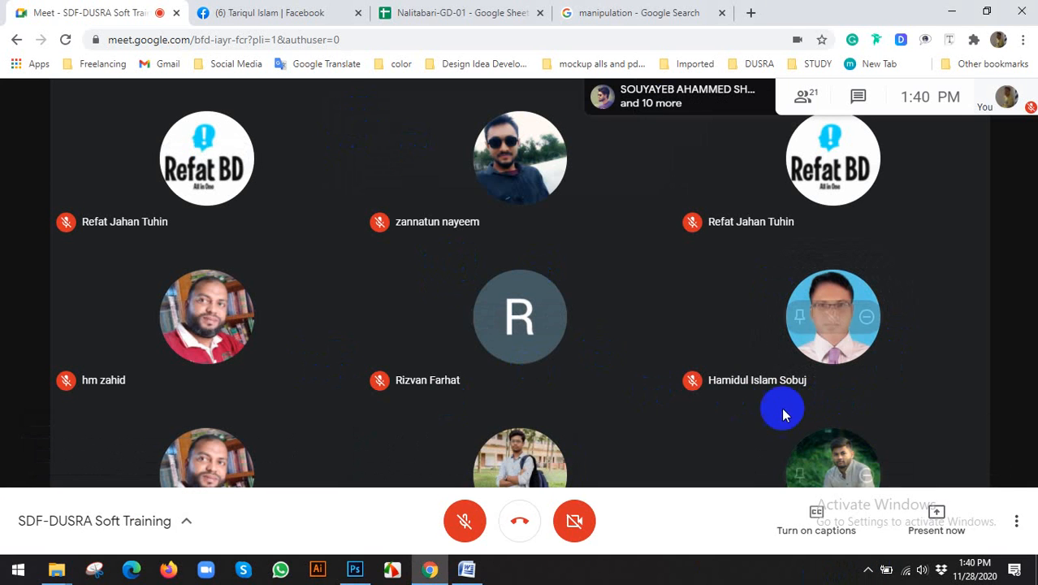
pyautogui.click(463, 518)
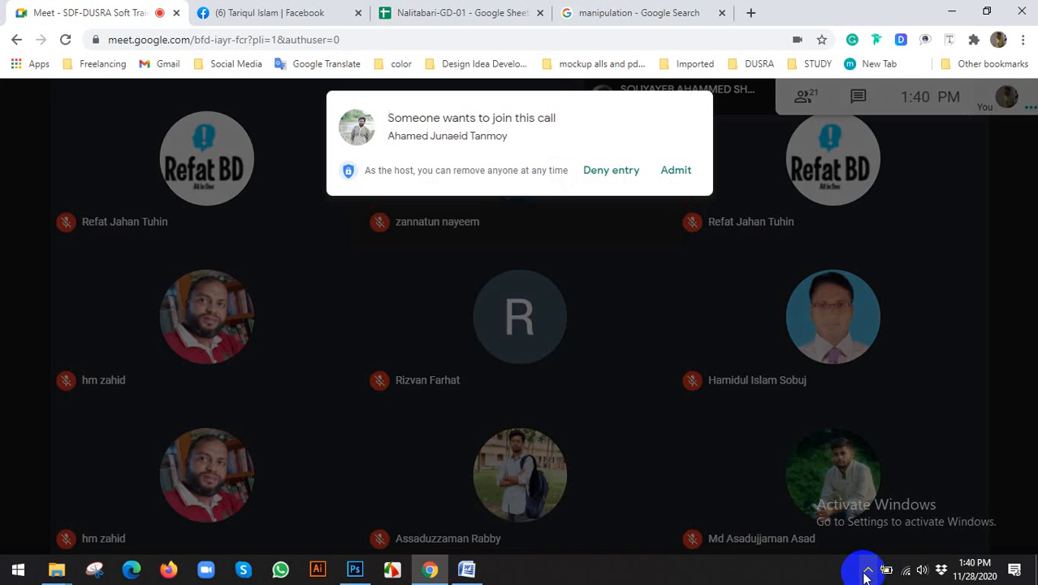
pyautogui.click(675, 173)
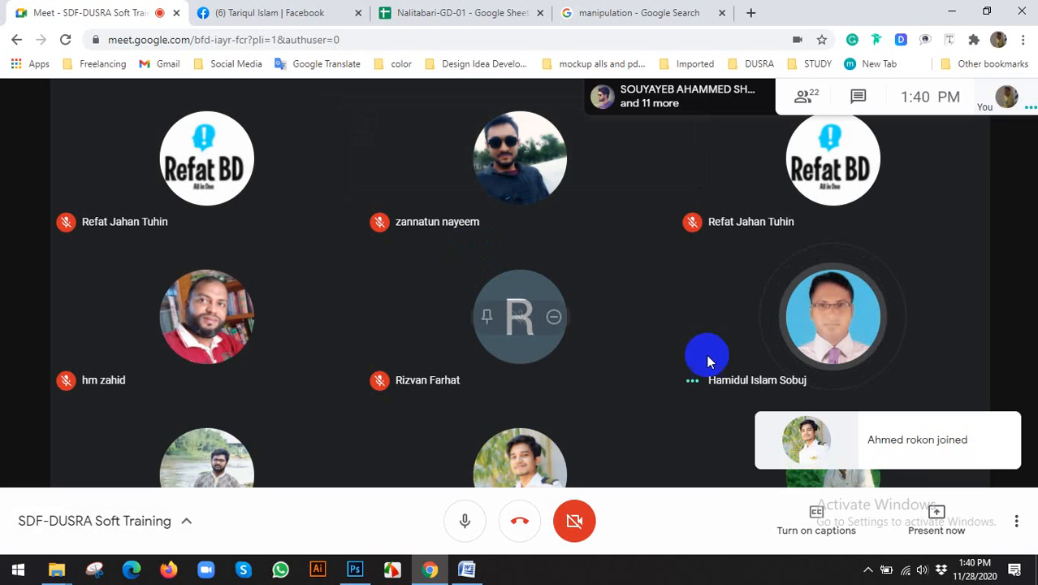
pyautogui.click(868, 570)
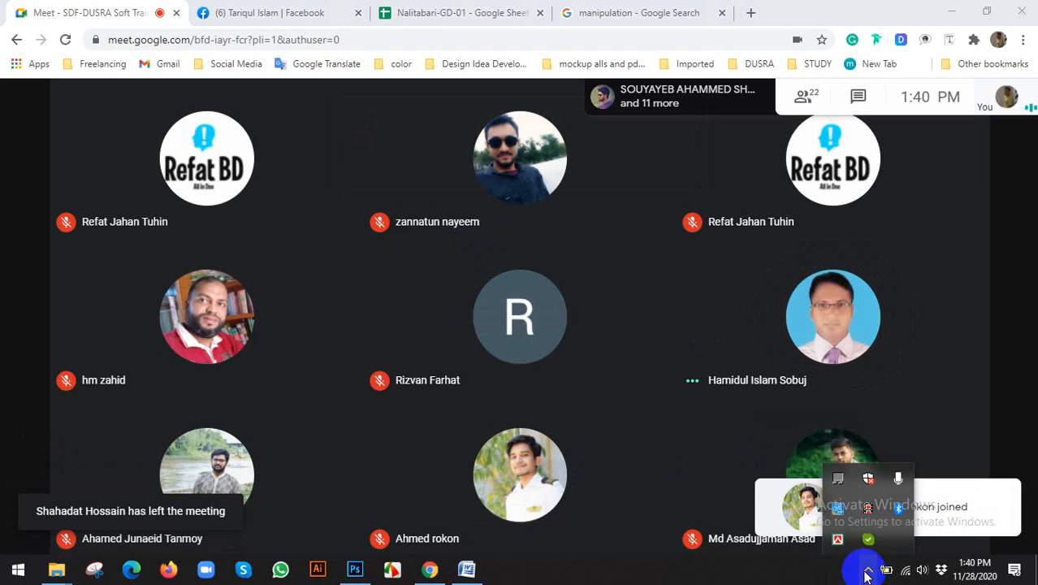
pyautogui.click(866, 569)
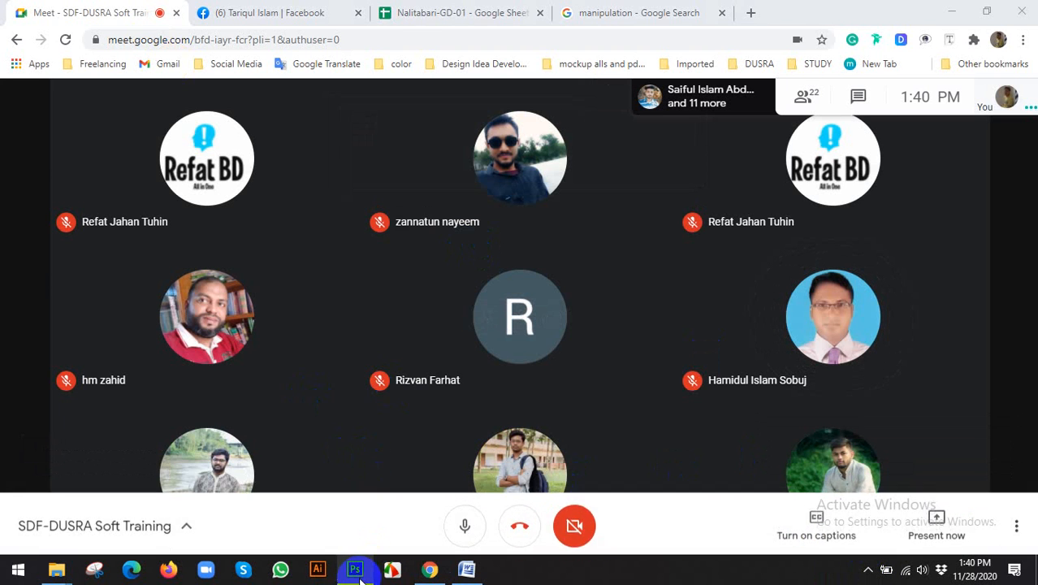
# Present the entire screen in the Google Meet call, hide the sharing notice, and switch to Photoshop.
pyautogui.click(354, 568)
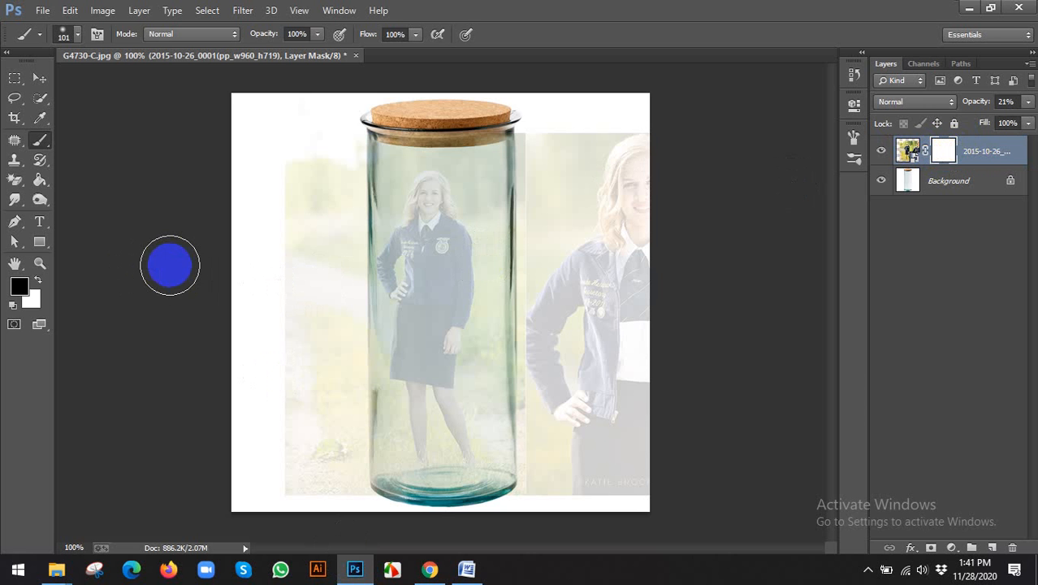
pyautogui.click(430, 565)
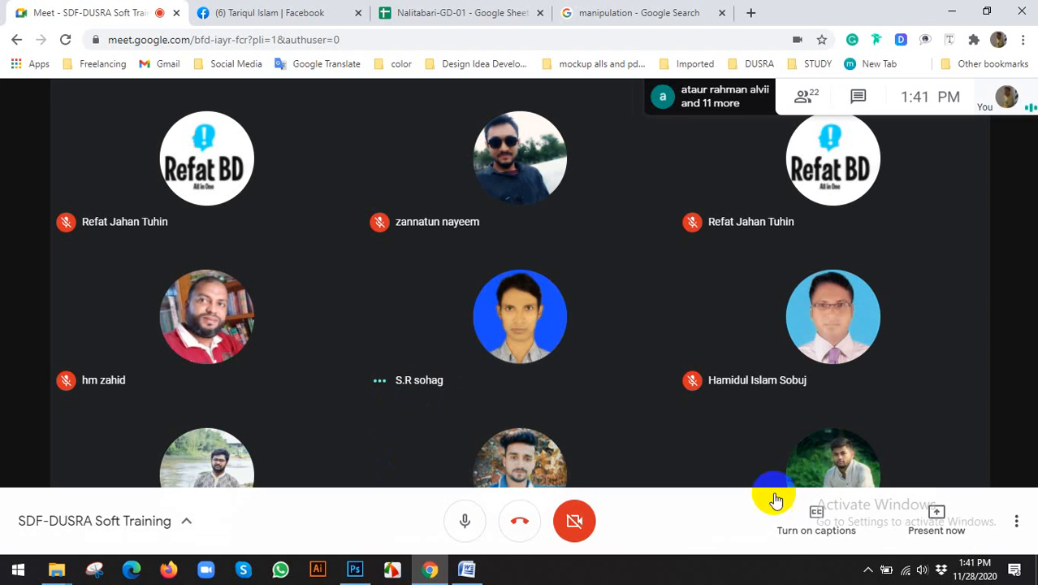
pyautogui.click(932, 518)
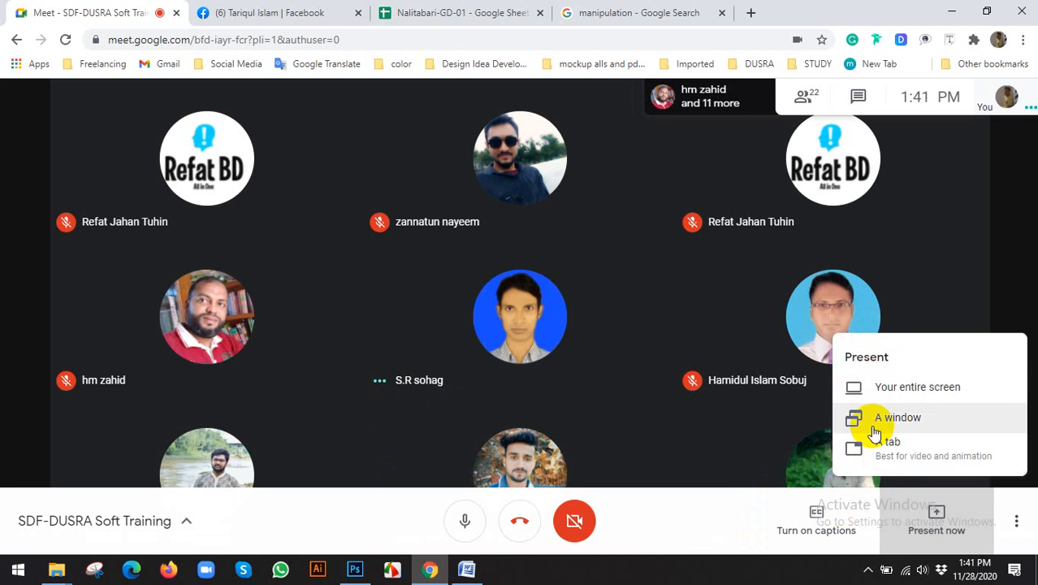
pyautogui.click(861, 386)
pyautogui.click(491, 246)
pyautogui.click(650, 369)
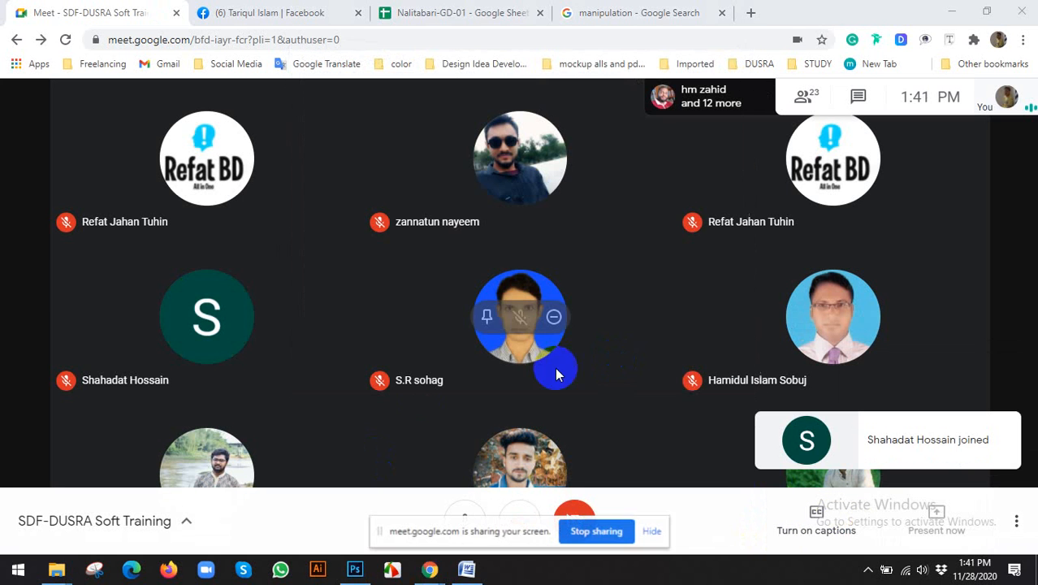
pyautogui.click(654, 532)
pyautogui.click(354, 568)
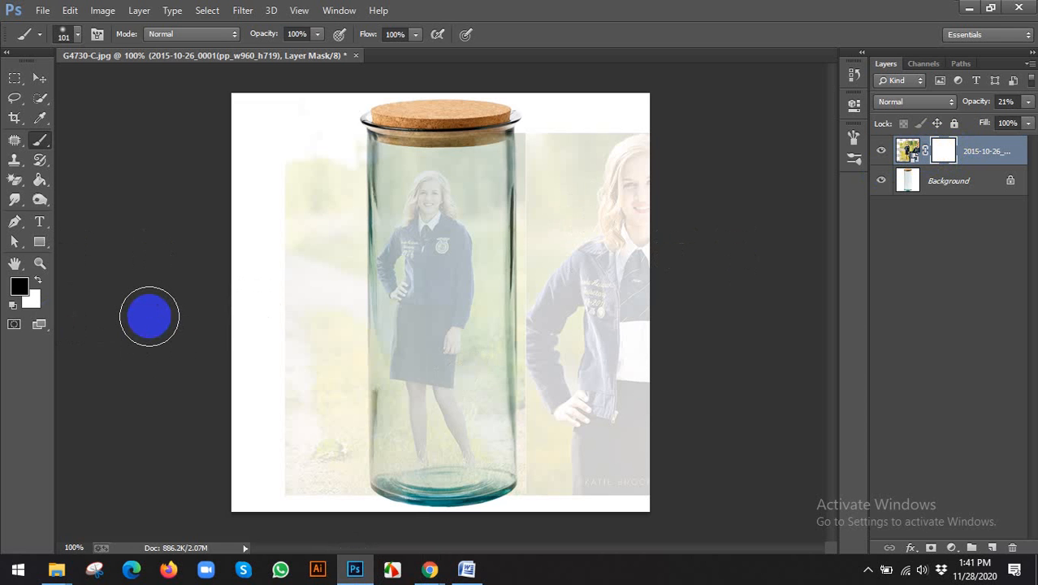
# Brush black over the portrait on the layer mask to hide the woman in the jar and her surroundings.
pyautogui.click(14, 290)
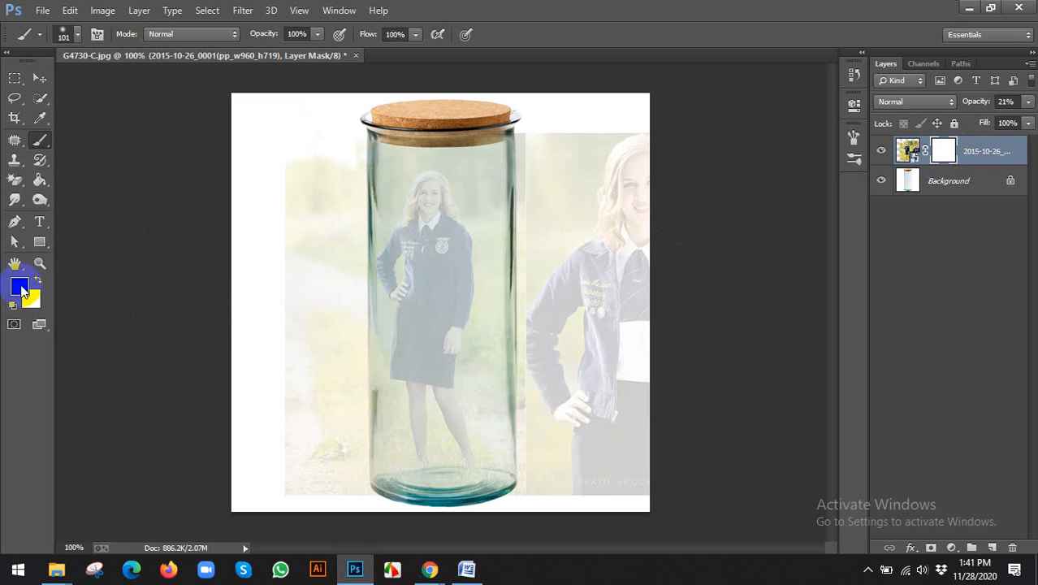
pyautogui.click(326, 176)
pyautogui.moveTo(310, 190)
pyautogui.mouseDown()
pyautogui.moveTo(370, 409)
pyautogui.moveTo(353, 145)
pyautogui.moveTo(433, 430)
pyautogui.moveTo(504, 324)
pyautogui.moveTo(548, 217)
pyautogui.moveTo(640, 348)
pyautogui.moveTo(685, 329)
pyautogui.moveTo(593, 187)
pyautogui.moveTo(490, 246)
pyautogui.moveTo(261, 217)
pyautogui.moveTo(246, 398)
pyautogui.moveTo(324, 533)
pyautogui.moveTo(484, 391)
pyautogui.moveTo(627, 338)
pyautogui.moveTo(619, 279)
pyautogui.moveTo(447, 134)
pyautogui.moveTo(269, 204)
pyautogui.moveTo(316, 173)
pyautogui.moveTo(346, 233)
pyautogui.moveTo(322, 219)
pyautogui.mouseUp()
# Compare hard and soft brush tips, and brush black over the remaining close-up portrait beside the jar on the mask.
pyautogui.click(77, 34)
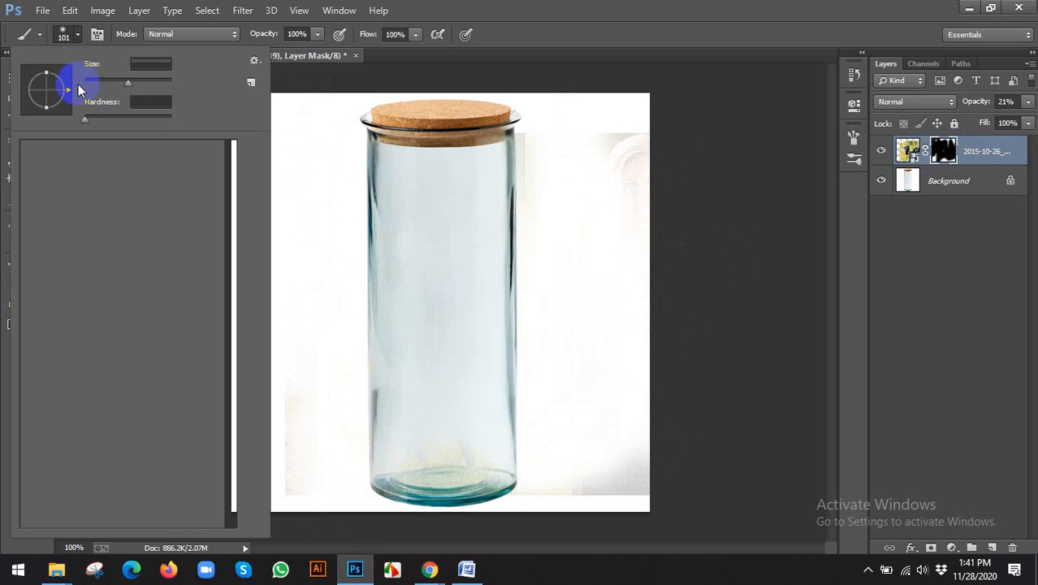
pyautogui.moveTo(558, 152)
pyautogui.mouseDown()
pyautogui.moveTo(581, 146)
pyautogui.moveTo(622, 241)
pyautogui.moveTo(630, 294)
pyautogui.mouseUp()
pyautogui.rightClick(69, 70)
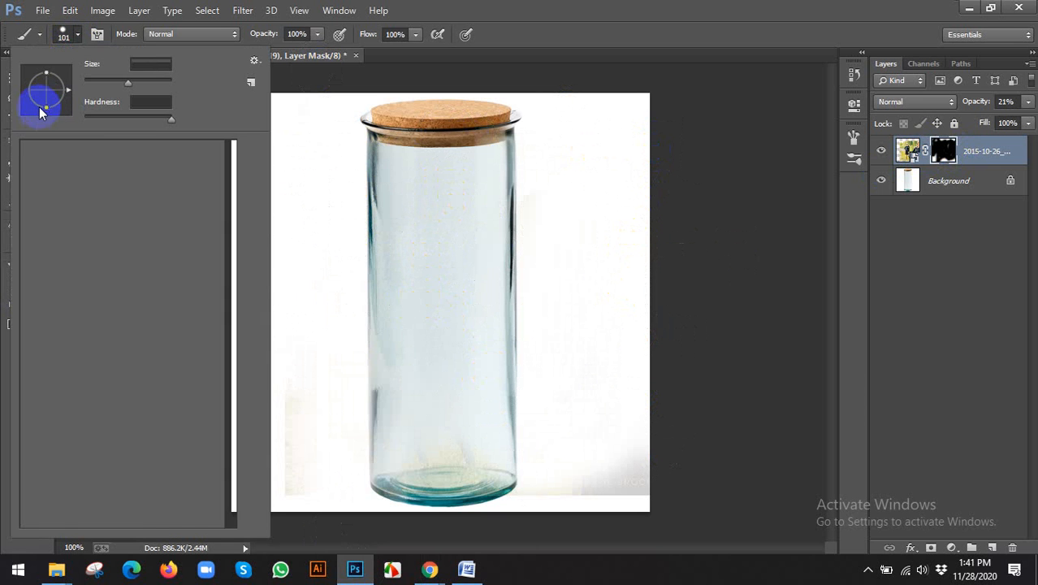
pyautogui.click(51, 151)
pyautogui.click(586, 7)
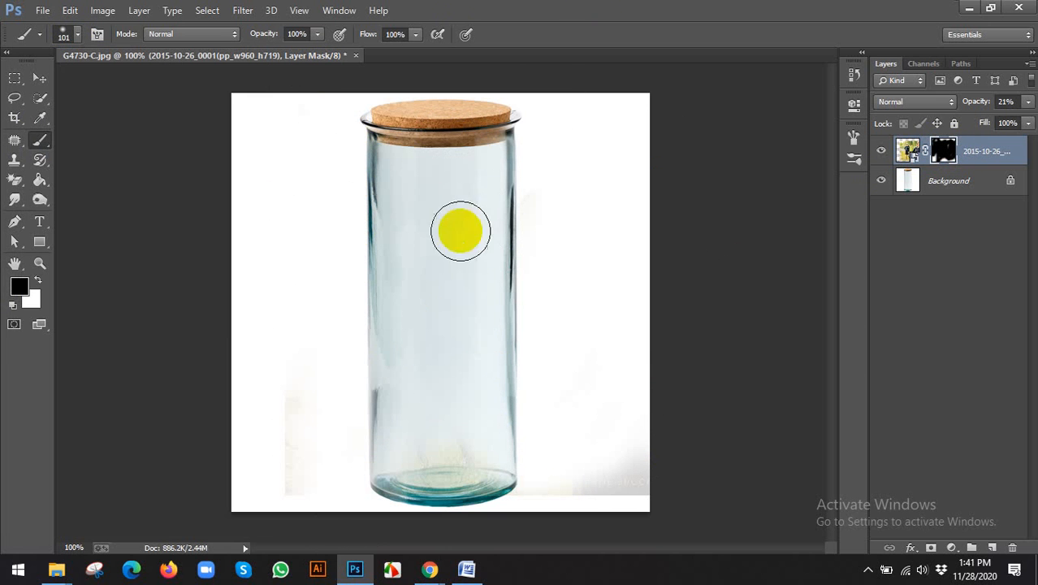
# Swap the foreground colour to white and brush the whole portrait back in on the mask, enlarging the brush to 200.
pyautogui.click(14, 306)
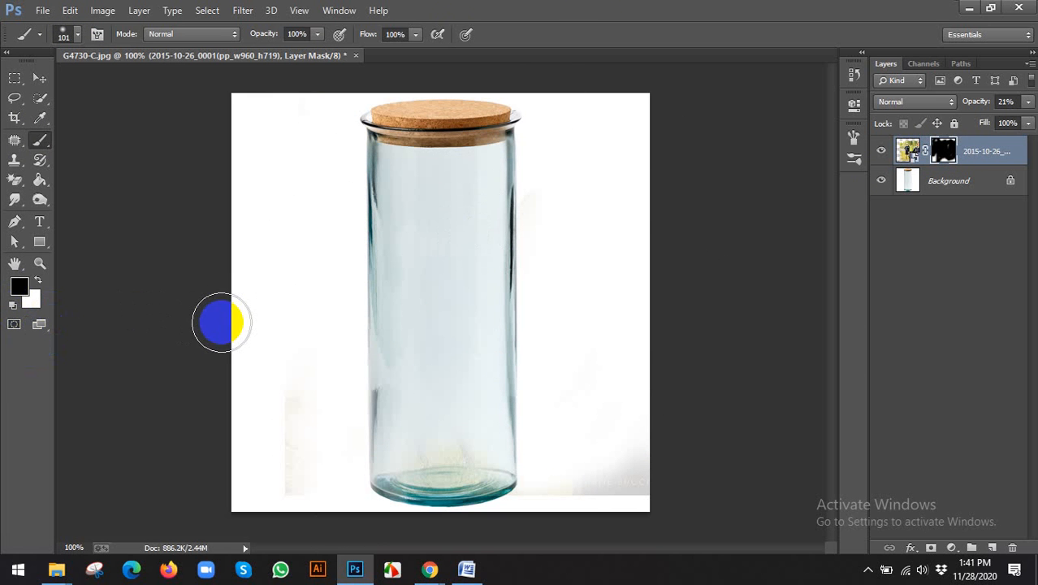
pyautogui.press('x')
pyautogui.moveTo(451, 222)
pyautogui.mouseDown()
pyautogui.moveTo(455, 406)
pyautogui.moveTo(495, 144)
pyautogui.moveTo(600, 175)
pyautogui.moveTo(651, 387)
pyautogui.moveTo(505, 311)
pyautogui.moveTo(327, 143)
pyautogui.moveTo(283, 204)
pyautogui.moveTo(314, 436)
pyautogui.moveTo(355, 311)
pyautogui.moveTo(400, 287)
pyautogui.moveTo(399, 236)
pyautogui.moveTo(424, 173)
pyautogui.moveTo(438, 427)
pyautogui.moveTo(442, 210)
pyautogui.moveTo(374, 235)
pyautogui.moveTo(336, 336)
pyautogui.moveTo(481, 326)
pyautogui.moveTo(563, 306)
pyautogui.moveTo(531, 333)
pyautogui.mouseUp()
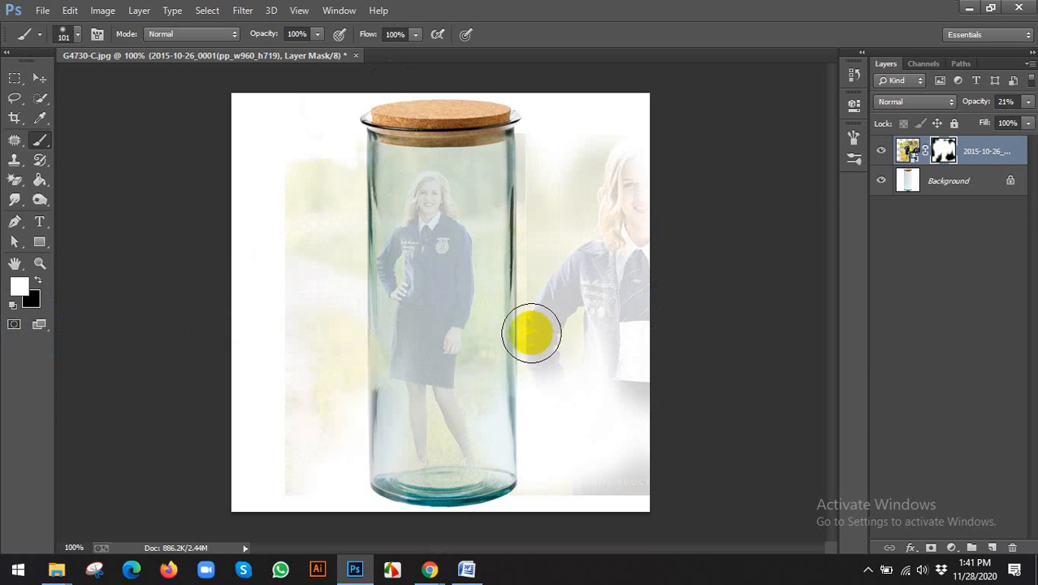
pyautogui.click(944, 151)
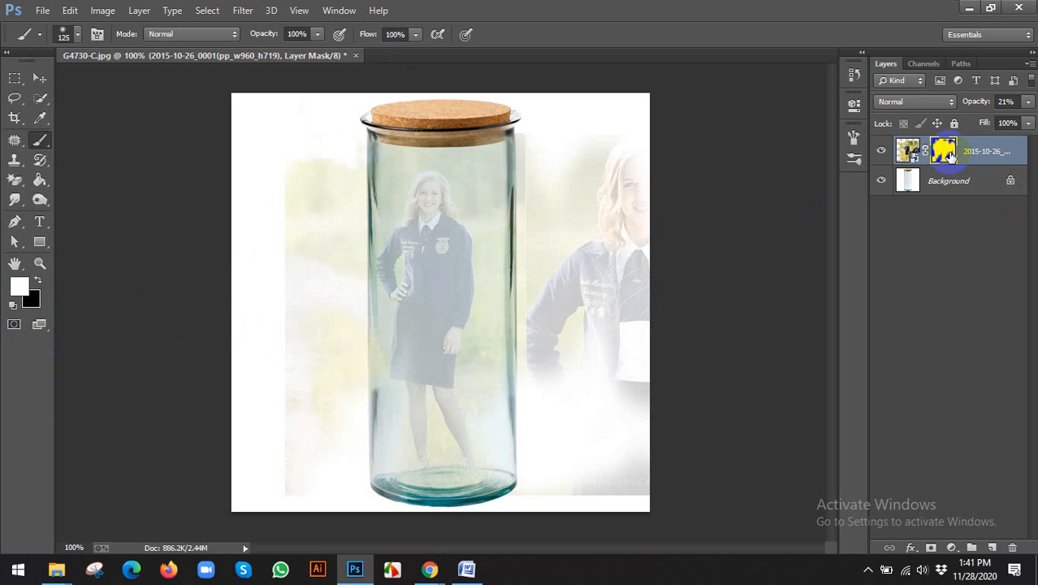
pyautogui.press(']')
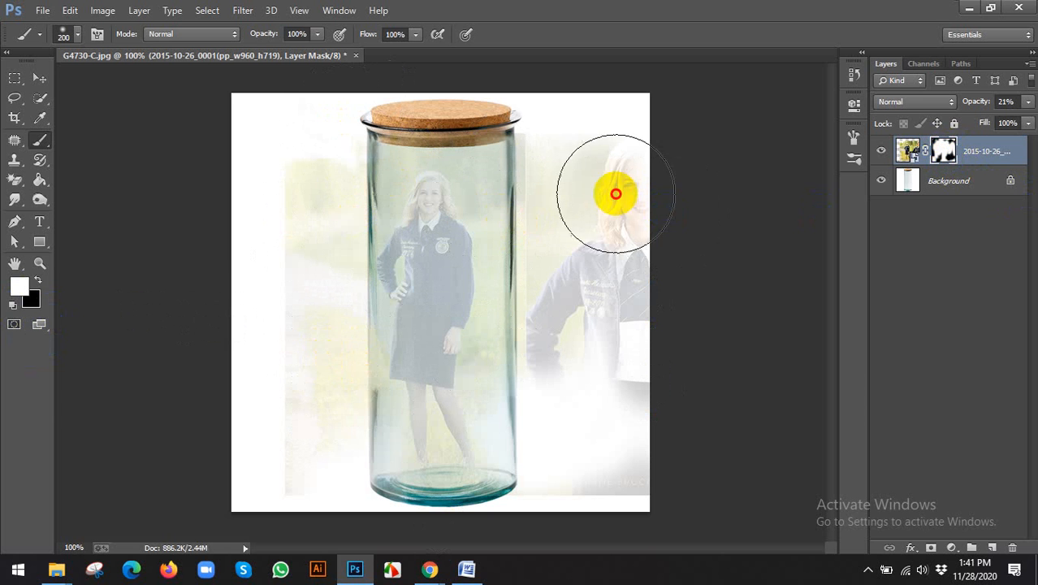
pyautogui.moveTo(614, 192)
pyautogui.mouseDown()
pyautogui.moveTo(632, 304)
pyautogui.moveTo(567, 178)
pyautogui.moveTo(571, 500)
pyautogui.moveTo(243, 462)
pyautogui.moveTo(424, 397)
pyautogui.moveTo(289, 416)
pyautogui.moveTo(358, 164)
pyautogui.moveTo(349, 160)
pyautogui.moveTo(570, 141)
pyautogui.moveTo(317, 178)
pyautogui.moveTo(651, 460)
pyautogui.moveTo(283, 496)
pyautogui.moveTo(372, 187)
pyautogui.moveTo(353, 116)
pyautogui.moveTo(525, 118)
pyautogui.moveTo(475, 498)
pyautogui.mouseUp()
# Brush black on the mask over the portrait background left of the jar, reducing the brush size to 90.
pyautogui.click(21, 285)
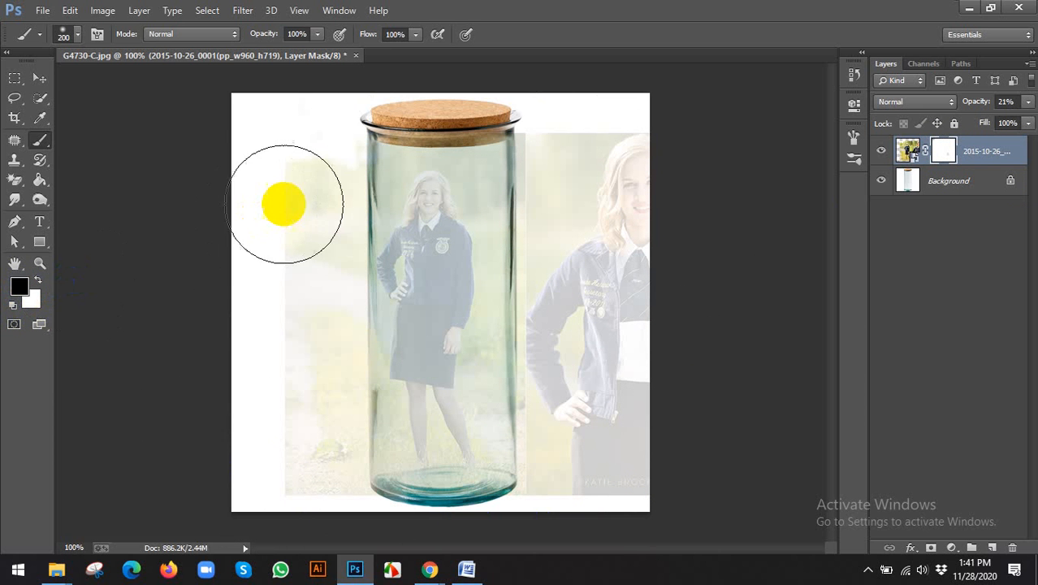
pyautogui.moveTo(283, 204)
pyautogui.mouseDown()
pyautogui.moveTo(276, 160)
pyautogui.moveTo(270, 289)
pyautogui.mouseUp()
pyautogui.press('[')
pyautogui.press('[')
pyautogui.press('[')
pyautogui.press('[')
pyautogui.press('[')
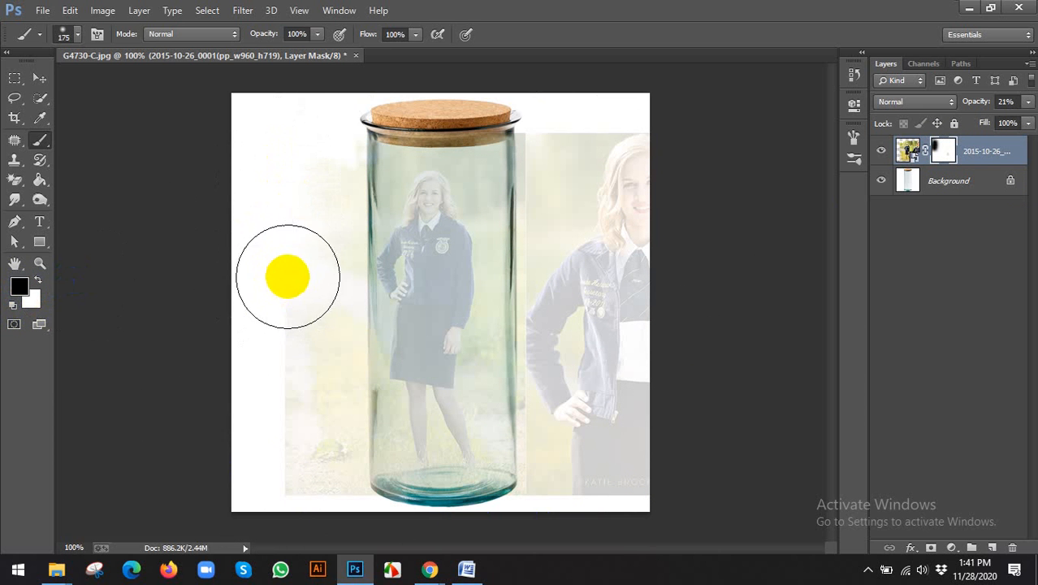
pyautogui.moveTo(307, 208)
pyautogui.mouseDown()
pyautogui.moveTo(319, 389)
pyautogui.moveTo(323, 287)
pyautogui.moveTo(282, 515)
pyautogui.moveTo(317, 399)
pyautogui.moveTo(329, 476)
pyautogui.moveTo(324, 507)
pyautogui.moveTo(326, 184)
pyautogui.moveTo(321, 384)
pyautogui.moveTo(344, 321)
pyautogui.moveTo(336, 480)
pyautogui.moveTo(348, 496)
pyautogui.moveTo(350, 329)
pyautogui.mouseUp()
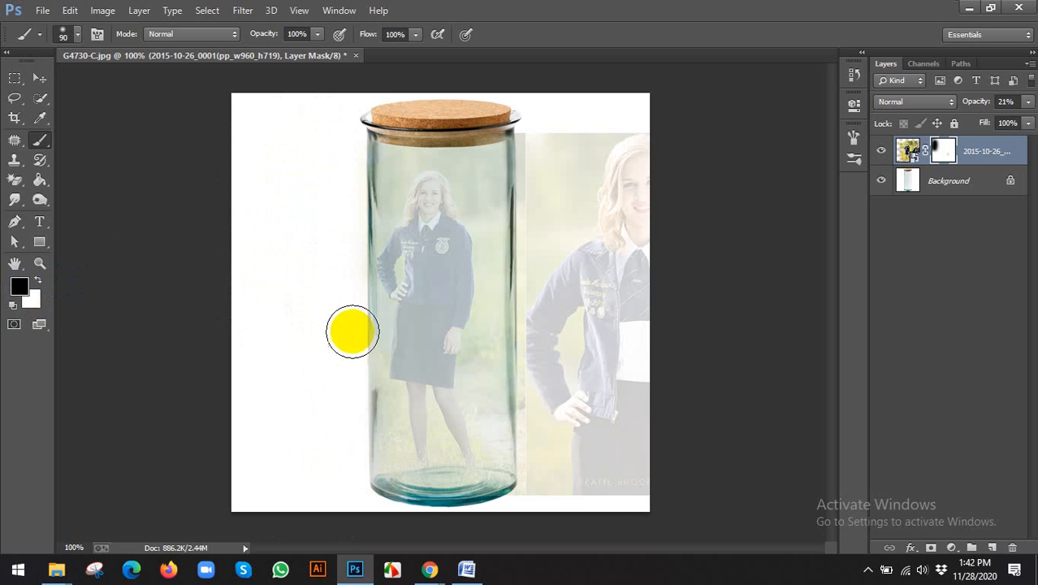
# Brush black on the mask over the close-up portrait right of the jar, around the cork lid, and at the lower left.
pyautogui.moveTo(551, 234)
pyautogui.mouseDown()
pyautogui.moveTo(625, 108)
pyautogui.moveTo(603, 336)
pyautogui.moveTo(570, 153)
pyautogui.moveTo(557, 143)
pyautogui.moveTo(537, 251)
pyautogui.moveTo(549, 491)
pyautogui.moveTo(656, 336)
pyautogui.moveTo(637, 120)
pyautogui.moveTo(617, 203)
pyautogui.mouseUp()
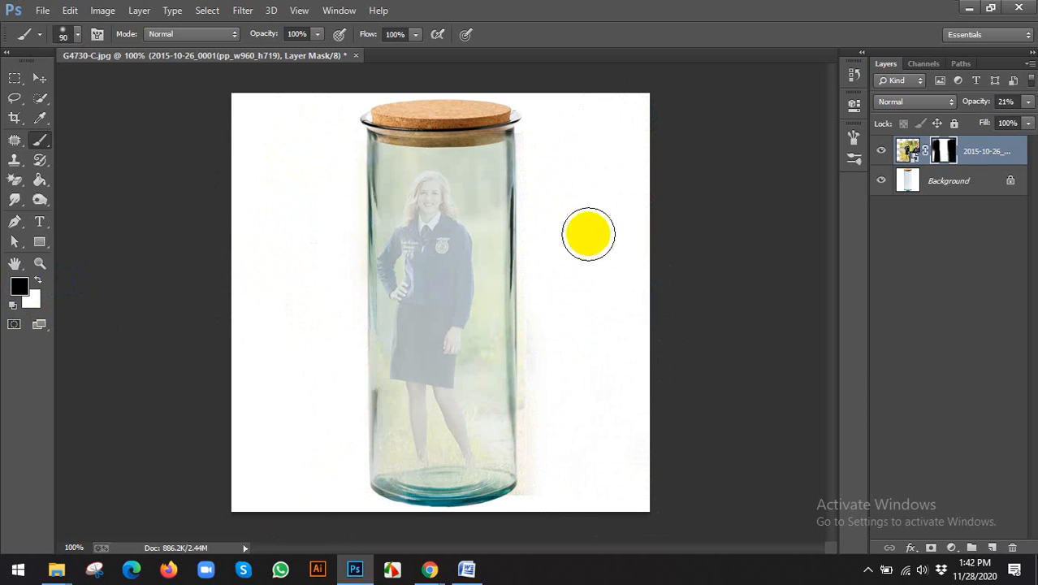
pyautogui.moveTo(536, 347)
pyautogui.mouseDown()
pyautogui.moveTo(553, 527)
pyautogui.moveTo(530, 496)
pyautogui.mouseUp()
pyautogui.moveTo(530, 116)
pyautogui.mouseDown()
pyautogui.moveTo(356, 111)
pyautogui.moveTo(551, 134)
pyautogui.moveTo(351, 142)
pyautogui.mouseUp()
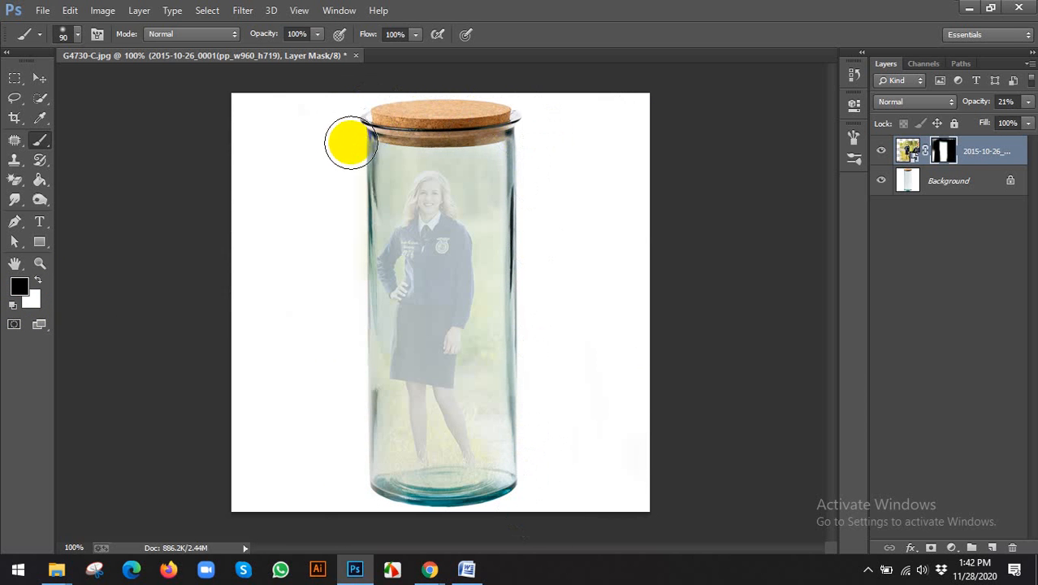
pyautogui.moveTo(324, 418)
pyautogui.mouseDown()
pyautogui.moveTo(364, 514)
pyautogui.moveTo(505, 522)
pyautogui.moveTo(329, 494)
pyautogui.mouseUp()
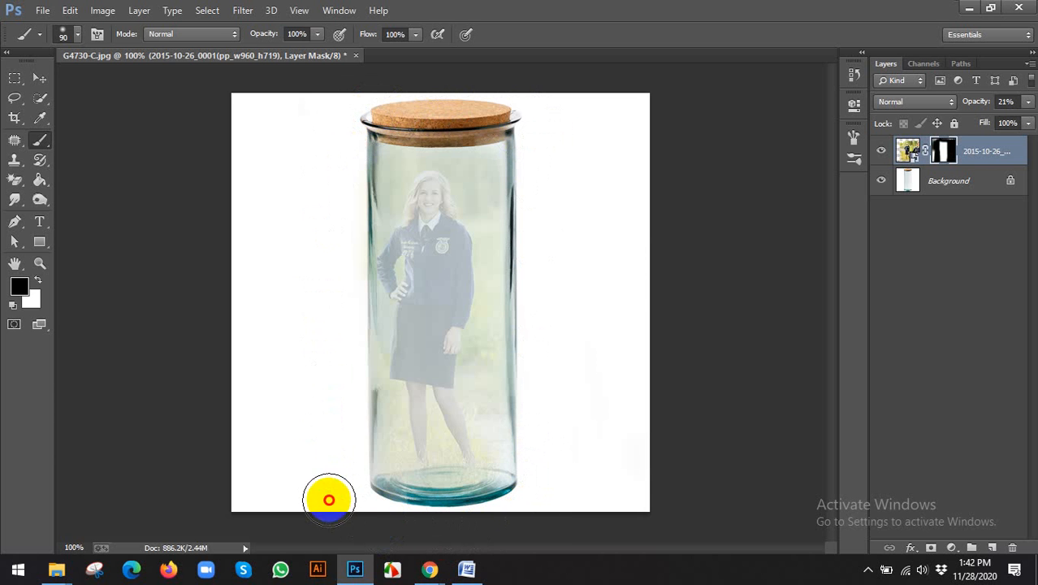
# Brush black over one half of the woman on the mask, and set the portrait layer's opacity to 100% with its mask active.
pyautogui.scroll(2, 490, 211)
pyautogui.moveTo(542, 231)
pyautogui.mouseDown()
pyautogui.moveTo(525, 300)
pyautogui.moveTo(534, 221)
pyautogui.moveTo(512, 155)
pyautogui.moveTo(440, 340)
pyautogui.moveTo(477, 352)
pyautogui.mouseUp()
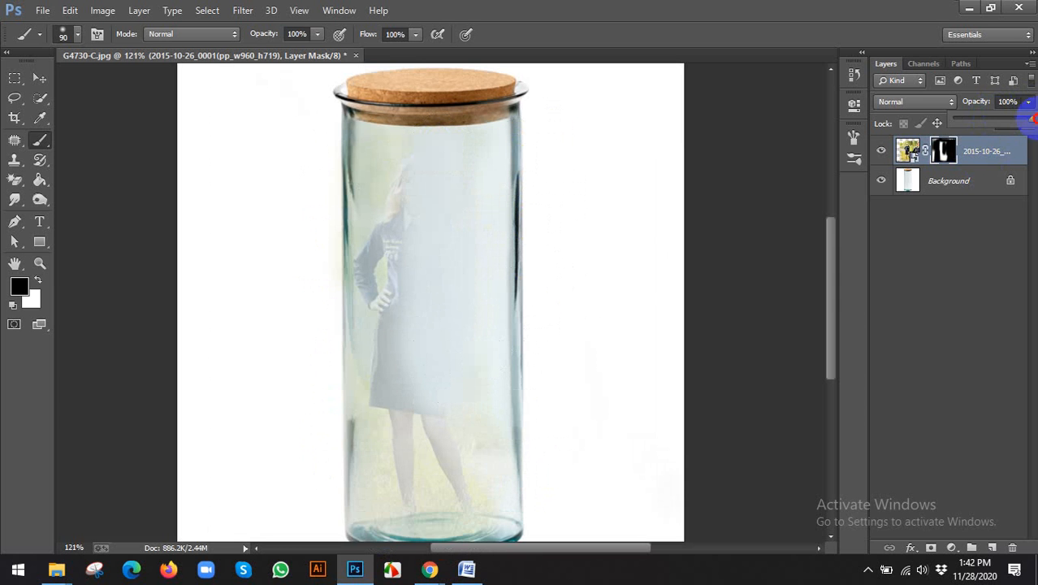
pyautogui.moveTo(1030, 120); pyautogui.dragTo(1031, 120)
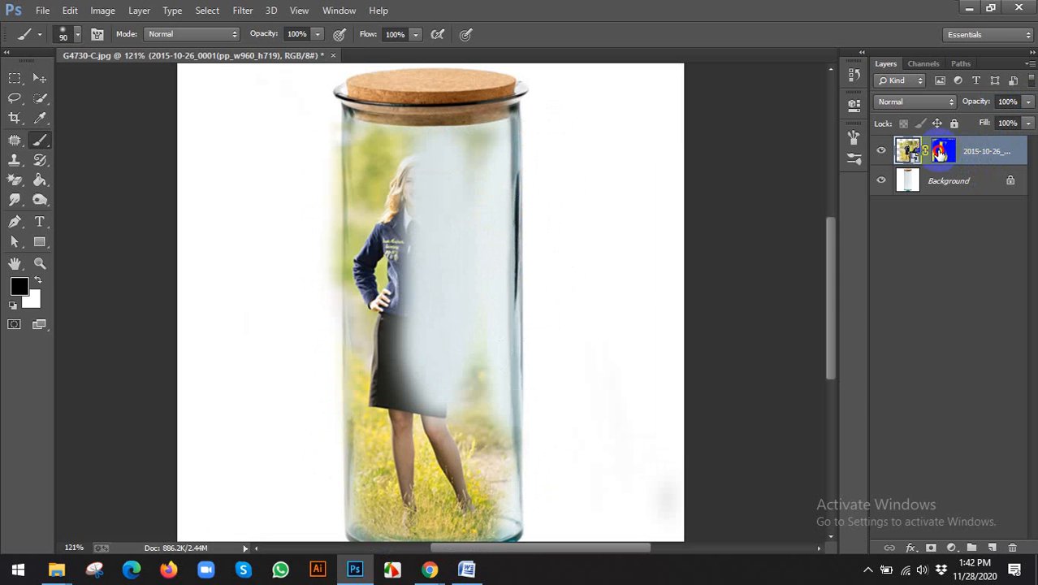
pyautogui.click(529, 272)
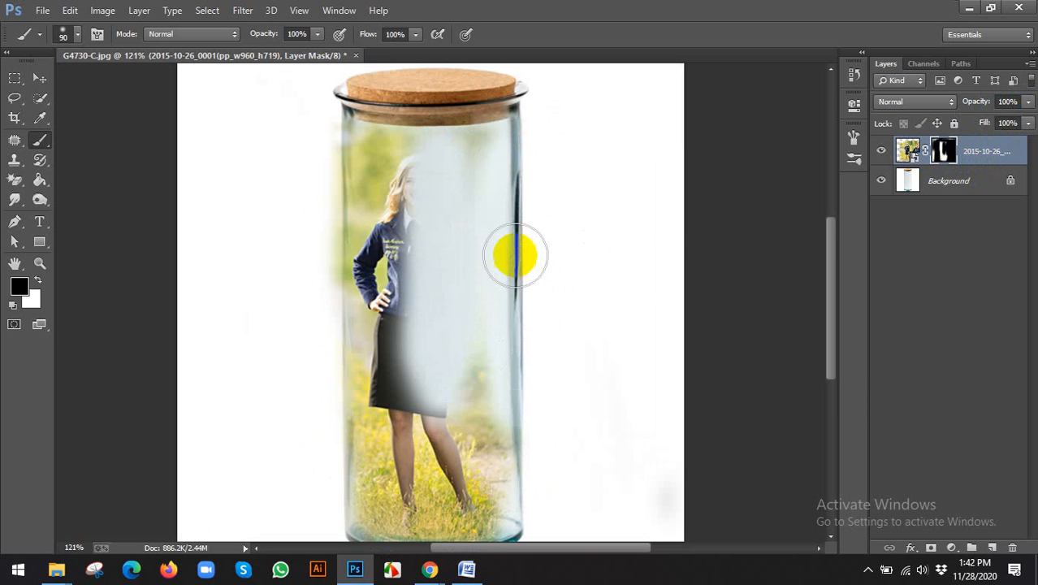
# Swap the foreground colour to white and brush the woman and the meadow back in inside the jar on the mask.
pyautogui.click(16, 294)
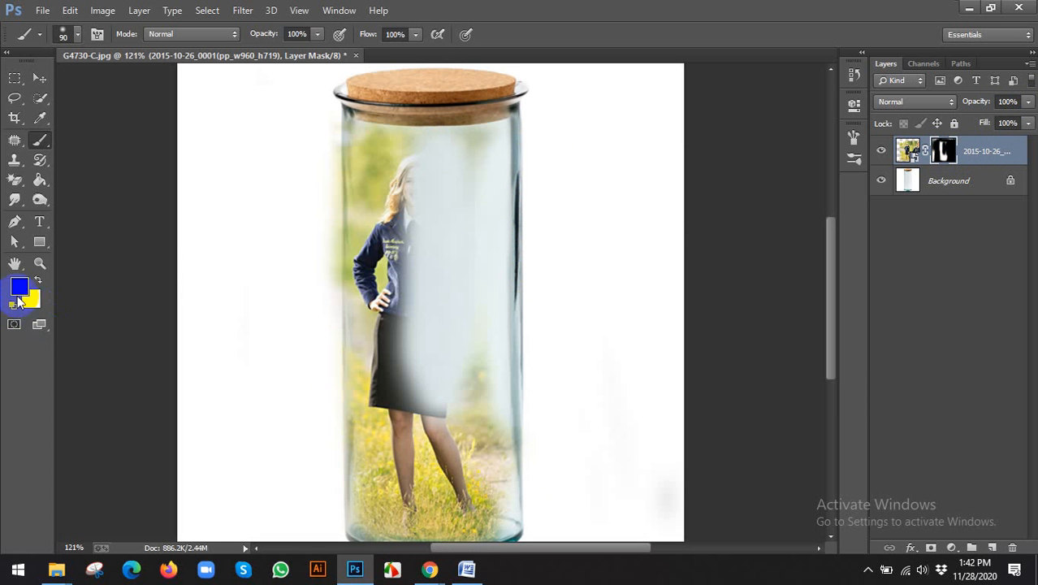
pyautogui.moveTo(387, 251)
pyautogui.mouseDown()
pyautogui.moveTo(427, 398)
pyautogui.moveTo(465, 204)
pyautogui.moveTo(453, 172)
pyautogui.moveTo(482, 157)
pyautogui.moveTo(489, 169)
pyautogui.moveTo(463, 308)
pyautogui.moveTo(480, 436)
pyautogui.moveTo(514, 410)
pyautogui.mouseUp()
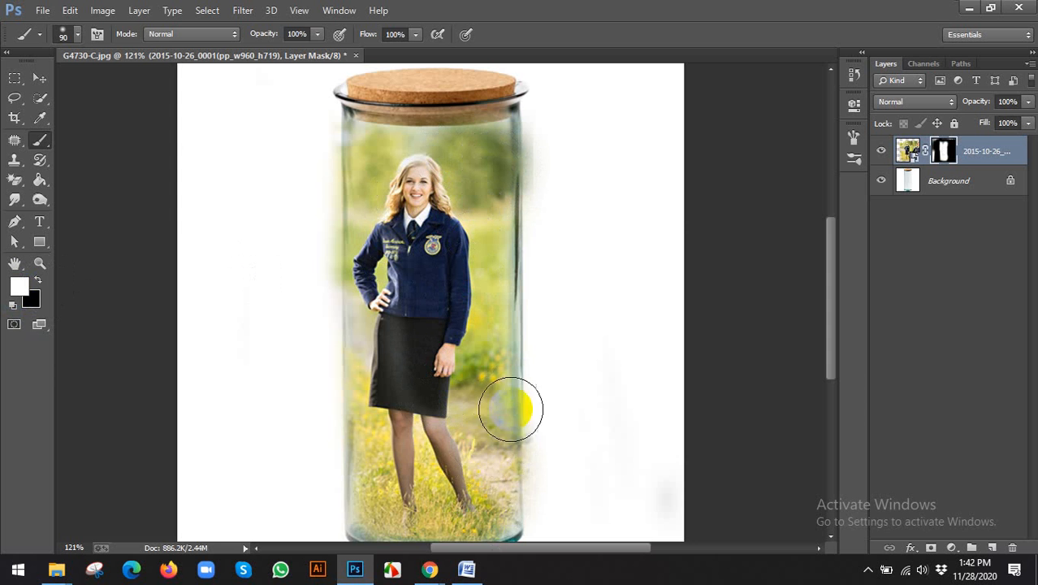
pyautogui.hotkey('ctrl', '1')
pyautogui.moveTo(418, 473)
pyautogui.mouseDown()
pyautogui.moveTo(386, 363)
pyautogui.moveTo(385, 398)
pyautogui.moveTo(392, 241)
pyautogui.mouseUp()
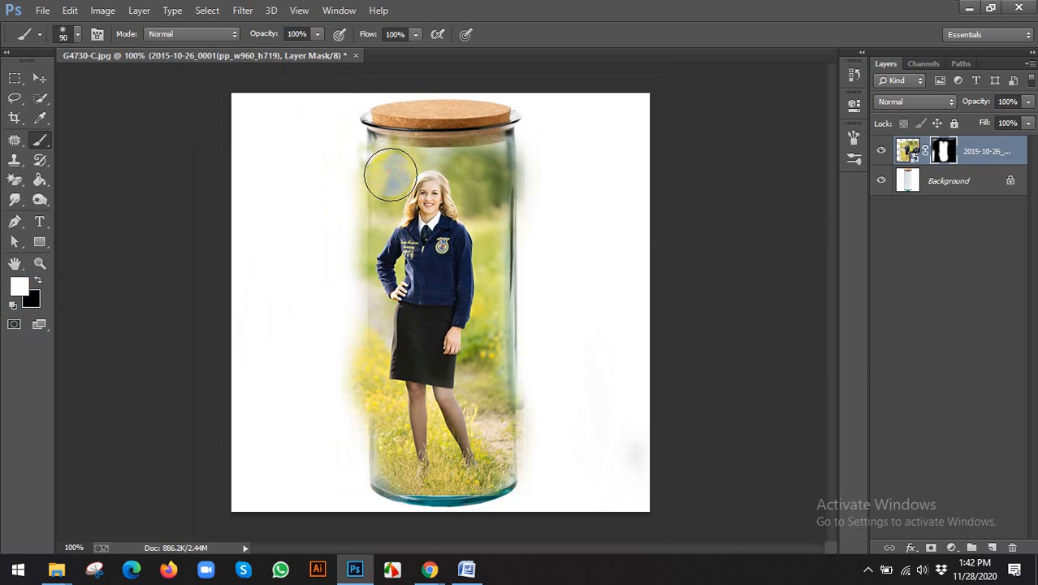
# Swap the foreground colour to black and brush away the meadow spilling past the jar's side edges and base on the mask.
pyautogui.press('x')
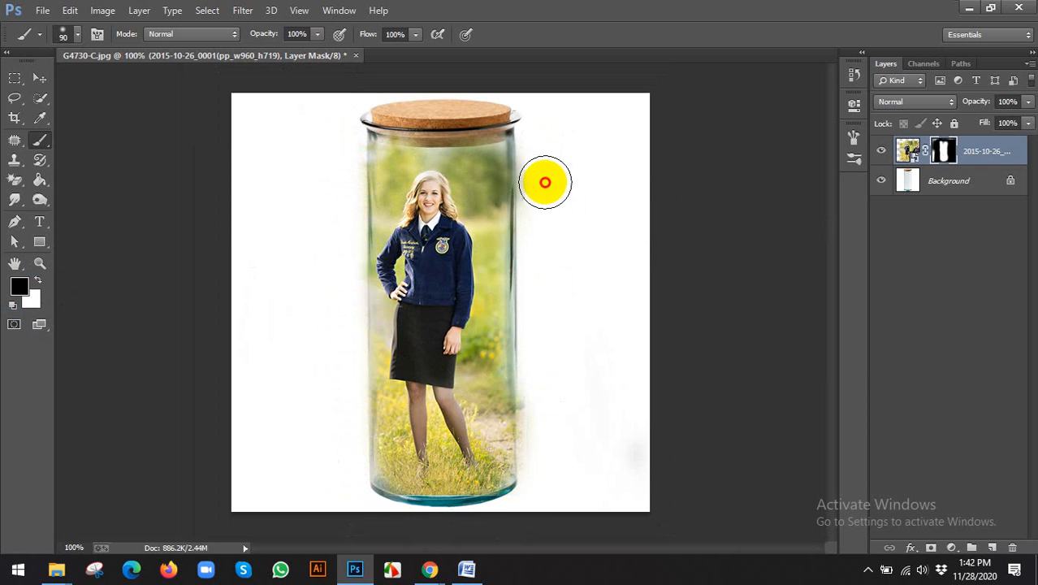
pyautogui.moveTo(545, 183)
pyautogui.mouseDown()
pyautogui.moveTo(535, 345)
pyautogui.moveTo(543, 506)
pyautogui.moveTo(520, 524)
pyautogui.moveTo(448, 530)
pyautogui.moveTo(384, 515)
pyautogui.moveTo(501, 518)
pyautogui.moveTo(533, 496)
pyautogui.moveTo(430, 525)
pyautogui.moveTo(350, 489)
pyautogui.mouseUp()
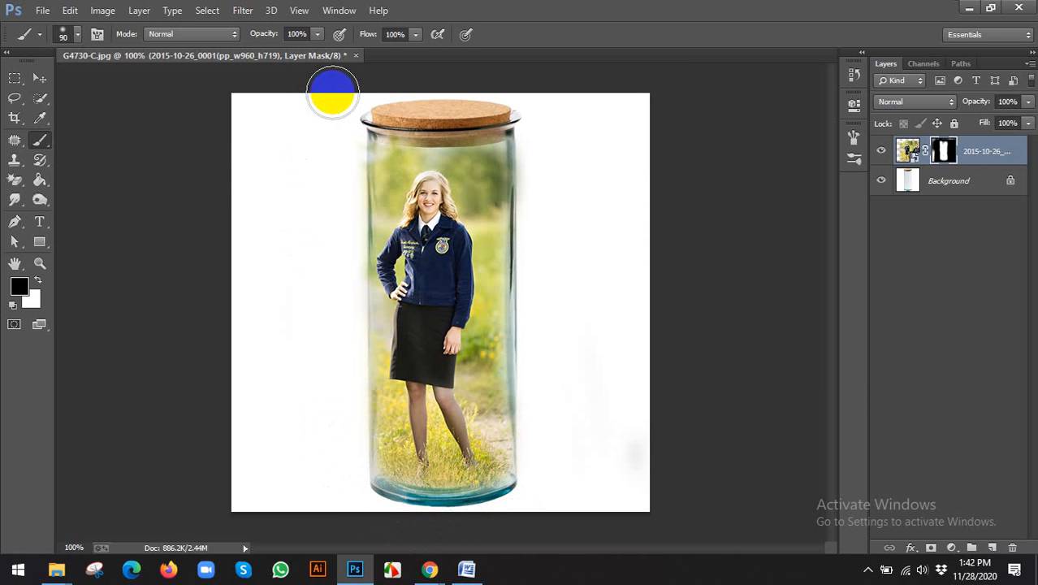
pyautogui.moveTo(331, 90)
pyautogui.mouseDown()
pyautogui.moveTo(343, 190)
pyautogui.moveTo(326, 264)
pyautogui.moveTo(339, 195)
pyautogui.moveTo(337, 353)
pyautogui.mouseUp()
pyautogui.moveTo(536, 148)
pyautogui.mouseDown()
pyautogui.moveTo(548, 249)
pyautogui.moveTo(549, 150)
pyautogui.moveTo(538, 216)
pyautogui.mouseUp()
pyautogui.moveTo(541, 298)
pyautogui.mouseDown()
pyautogui.moveTo(548, 407)
pyautogui.moveTo(532, 436)
pyautogui.moveTo(531, 515)
pyautogui.mouseUp()
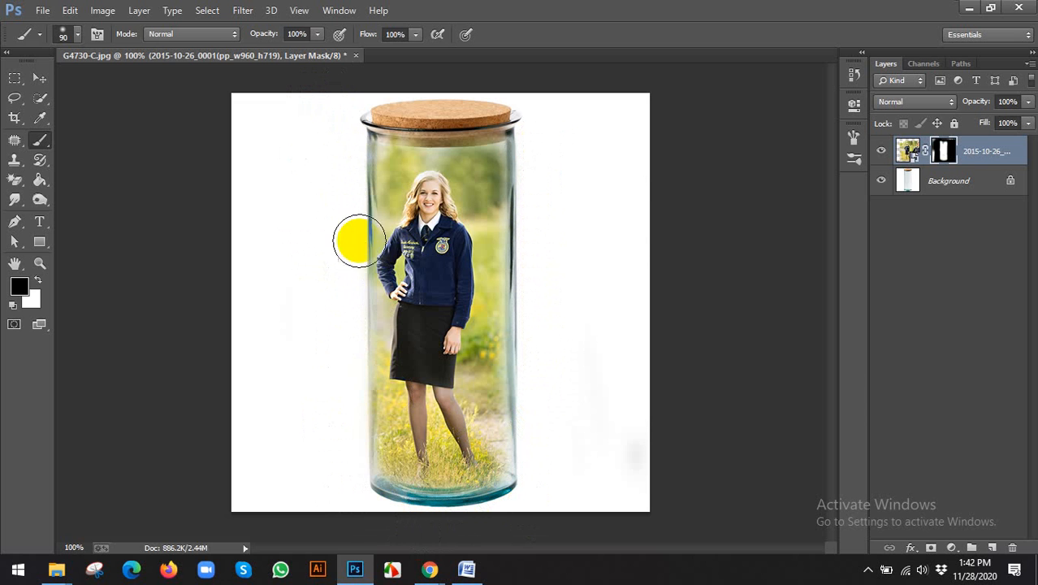
pyautogui.moveTo(346, 240)
pyautogui.mouseDown()
pyautogui.moveTo(334, 472)
pyautogui.moveTo(344, 417)
pyautogui.moveTo(348, 486)
pyautogui.moveTo(418, 501)
pyautogui.mouseUp()
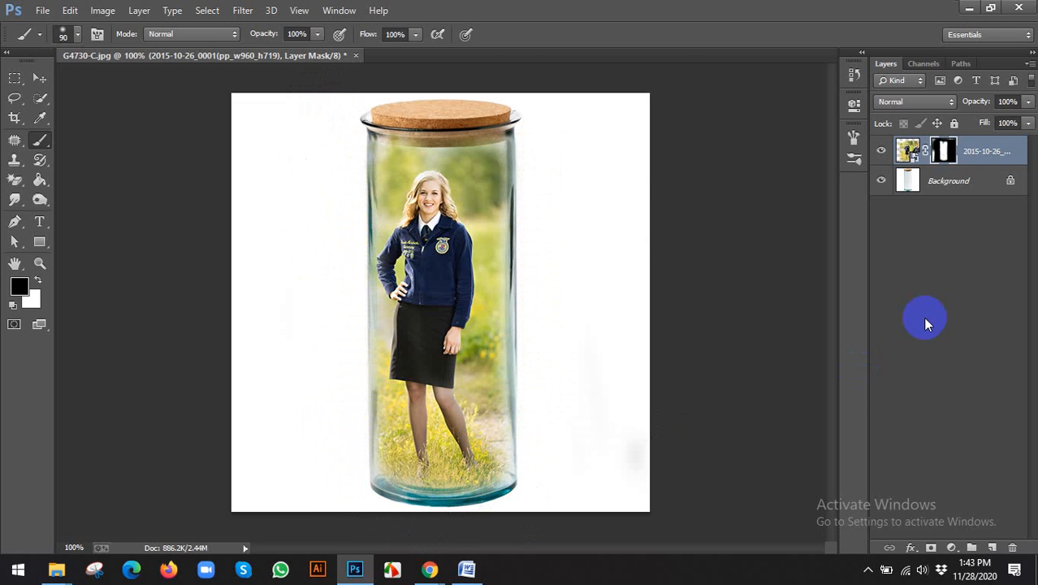
# Activate the portrait layer's image instead of its mask and try the Multiply, Darker Color and Lighten blend modes.
pyautogui.press('v')
pyautogui.click(943, 154)
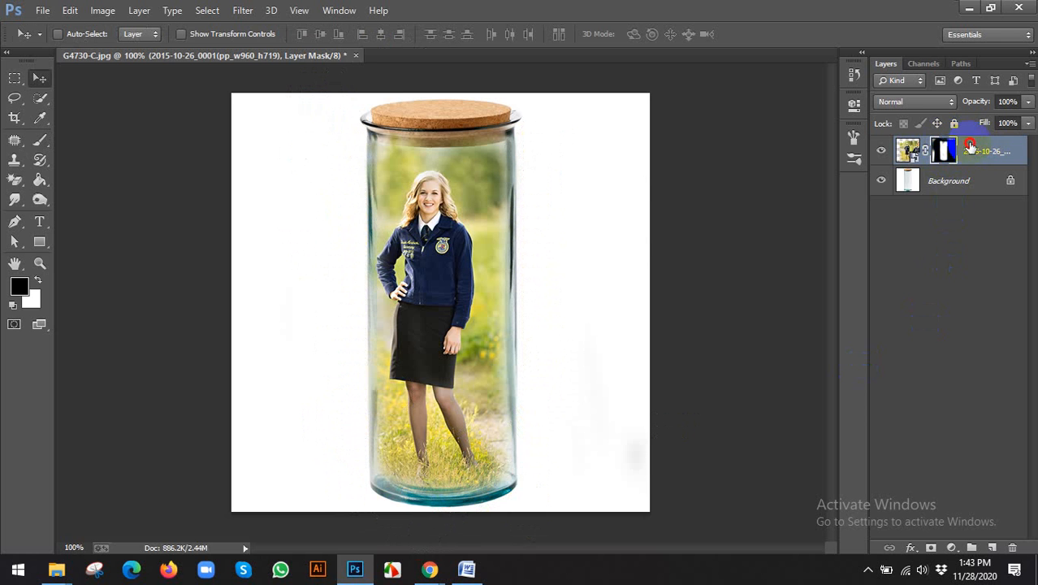
pyautogui.click(916, 102)
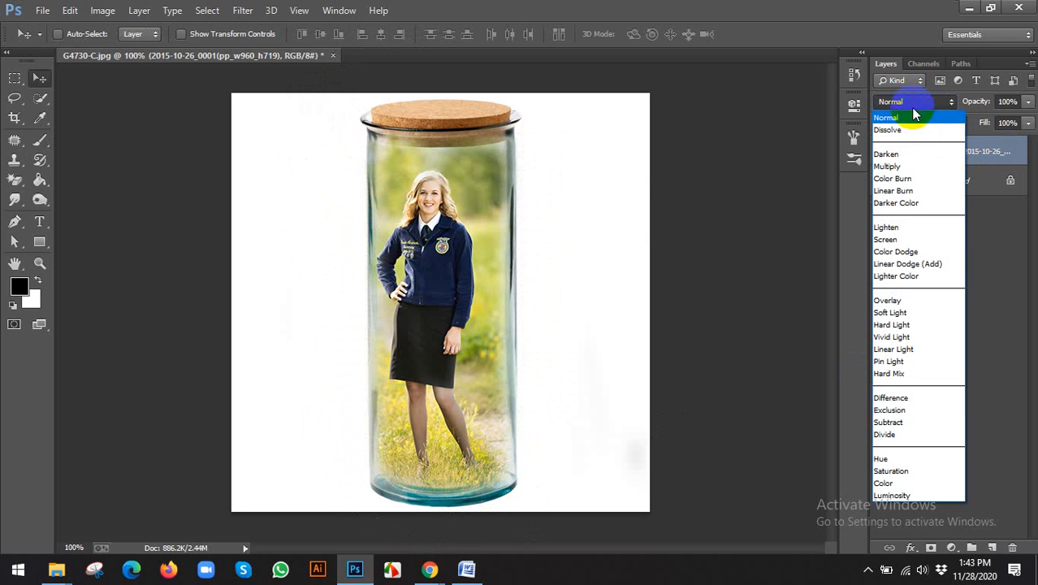
pyautogui.click(902, 167)
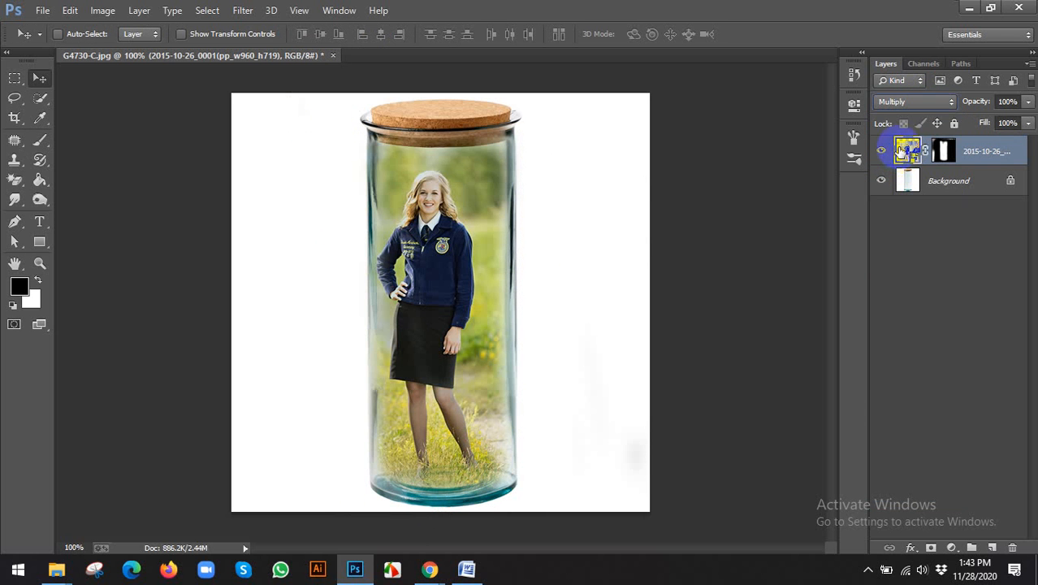
pyautogui.press('Down')
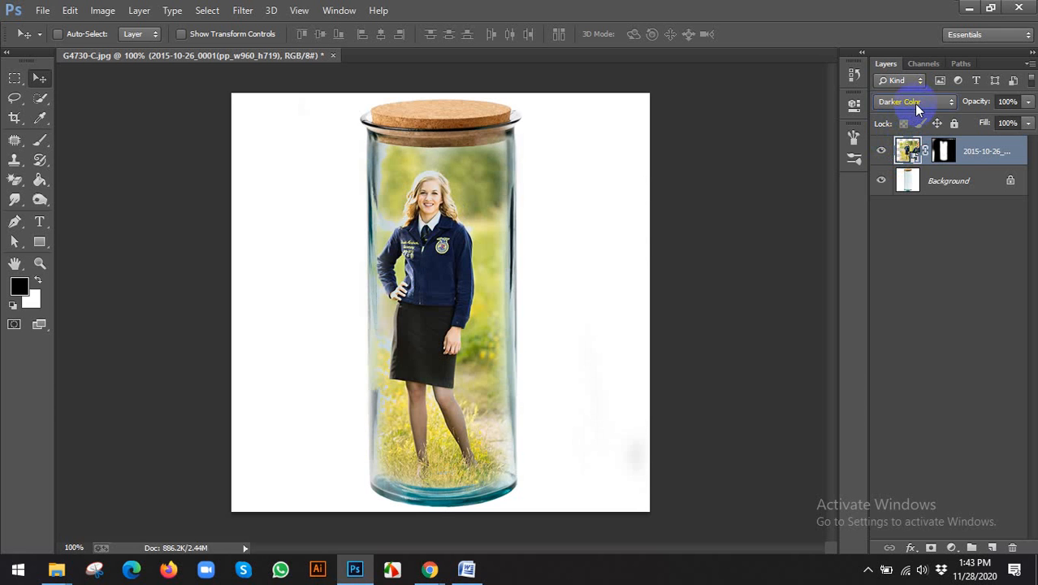
pyautogui.press('Down')
# Try the Screen and Overlay blend modes on the portrait layer, and set its blend mode back to Normal.
pyautogui.click(918, 101)
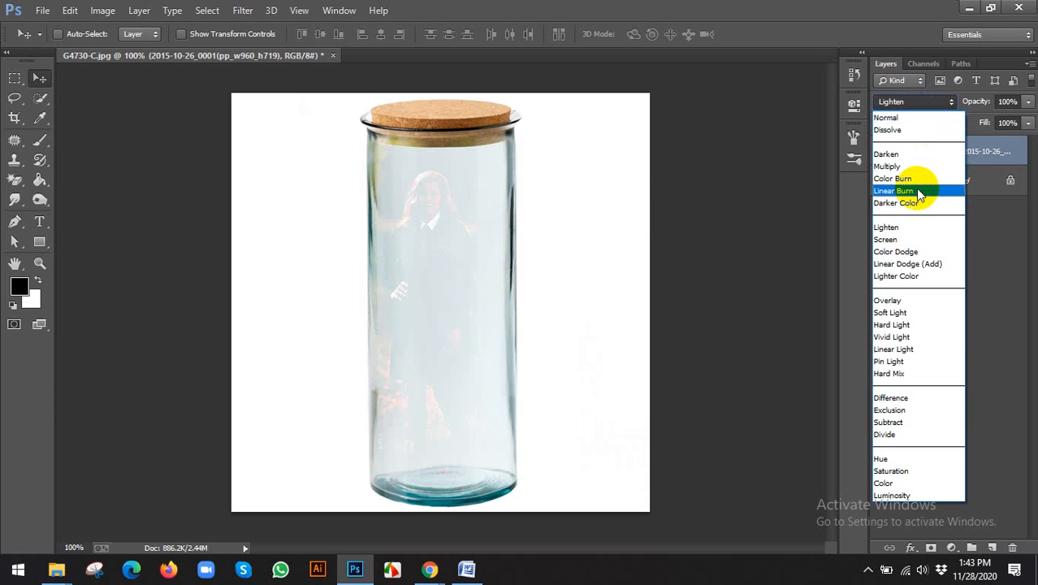
pyautogui.click(897, 239)
pyautogui.click(930, 104)
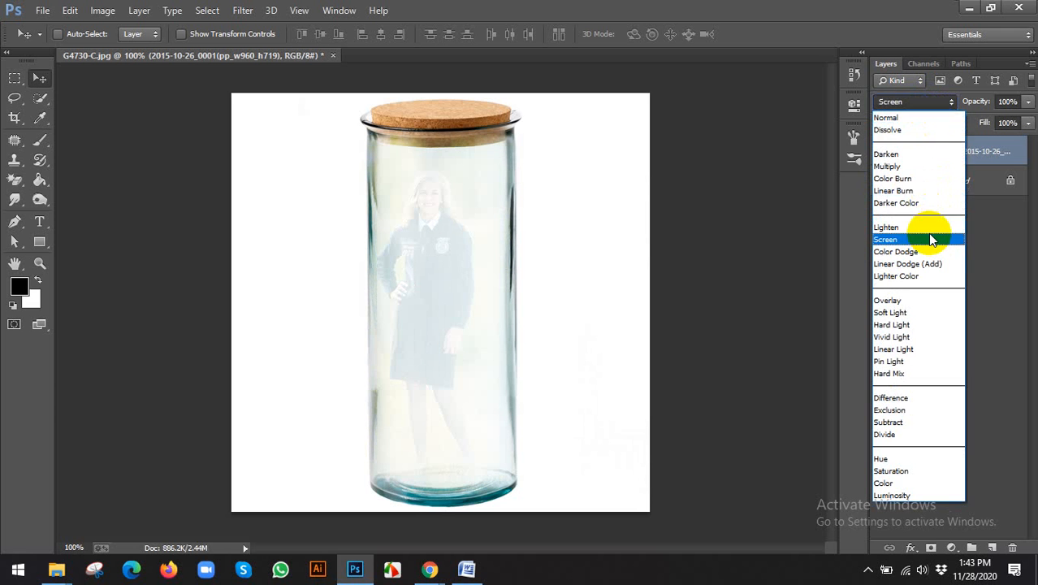
pyautogui.click(897, 300)
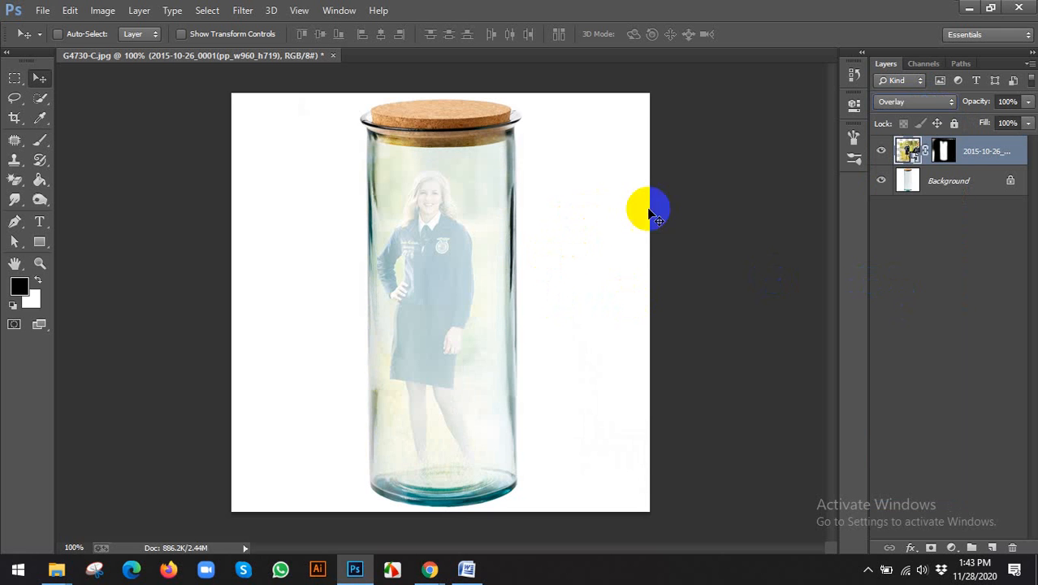
pyautogui.click(907, 103)
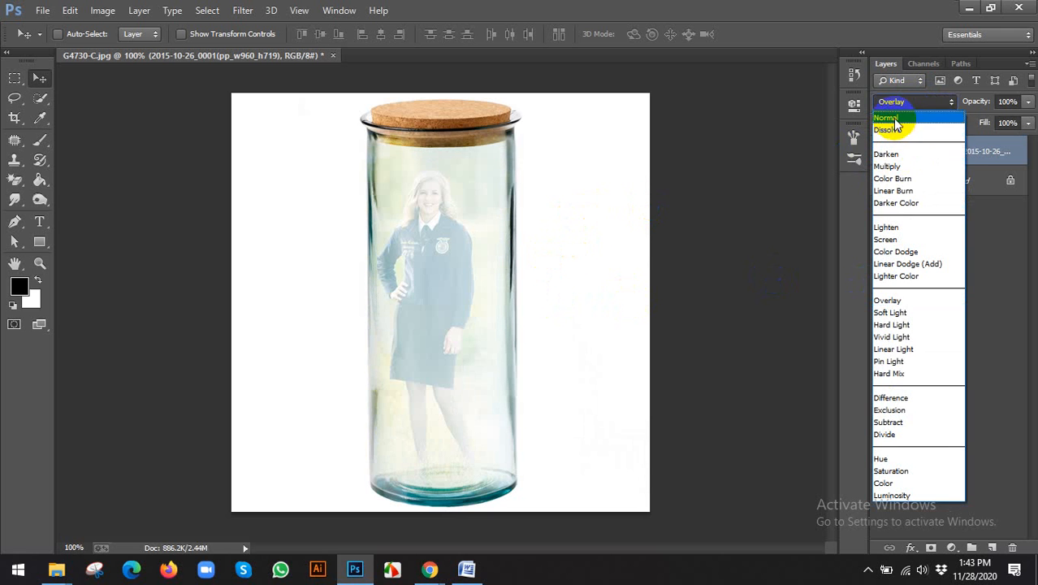
pyautogui.click(903, 111)
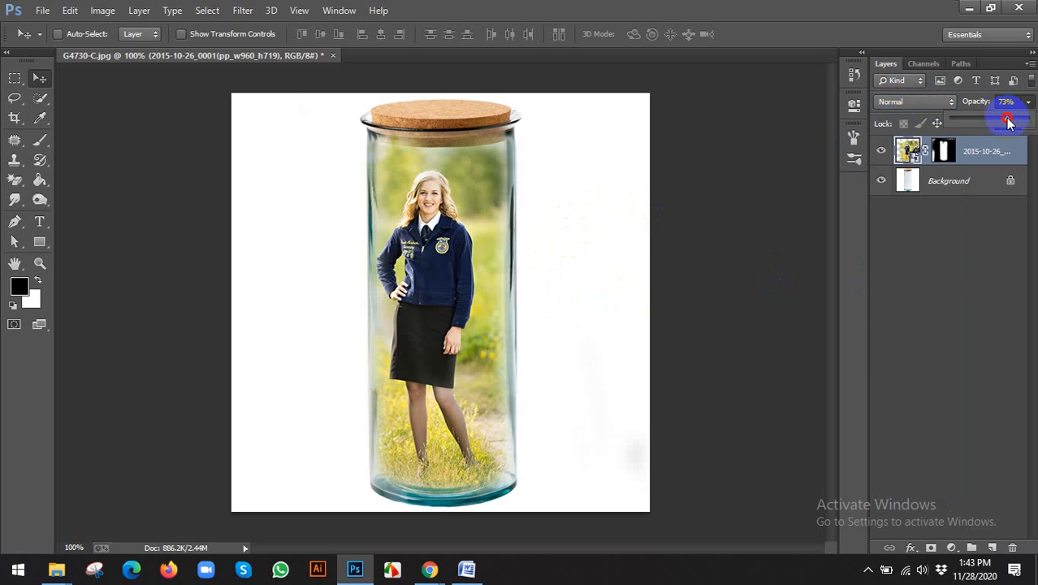
# Lower the portrait layer's opacity to 61%.
pyautogui.moveTo(1007, 120)
pyautogui.mouseDown()
pyautogui.moveTo(982, 129)
pyautogui.moveTo(1001, 122)
pyautogui.mouseUp()
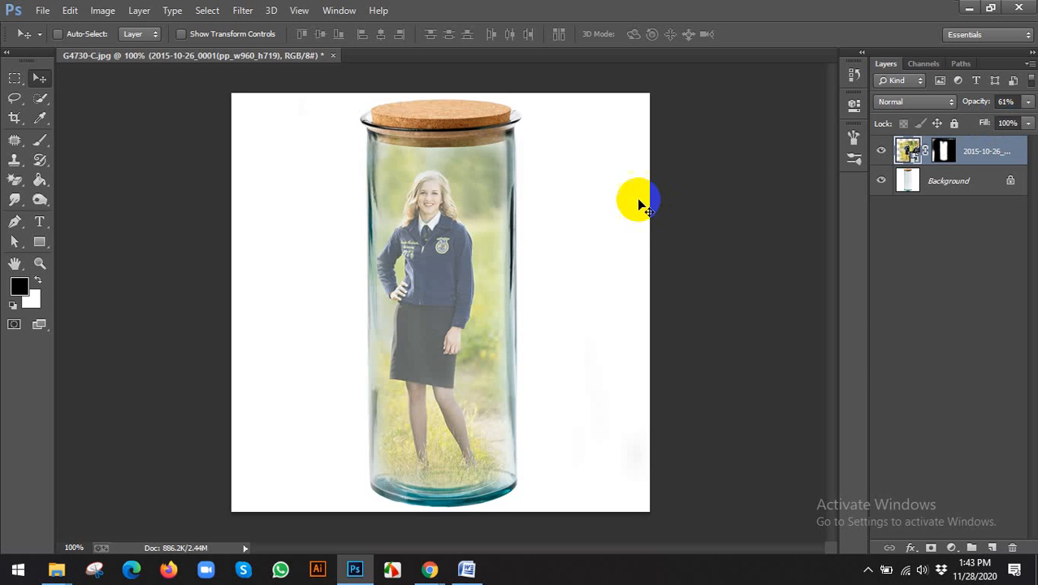
pyautogui.scroll(-1, 639, 205)
pyautogui.scroll(1, 638, 204)
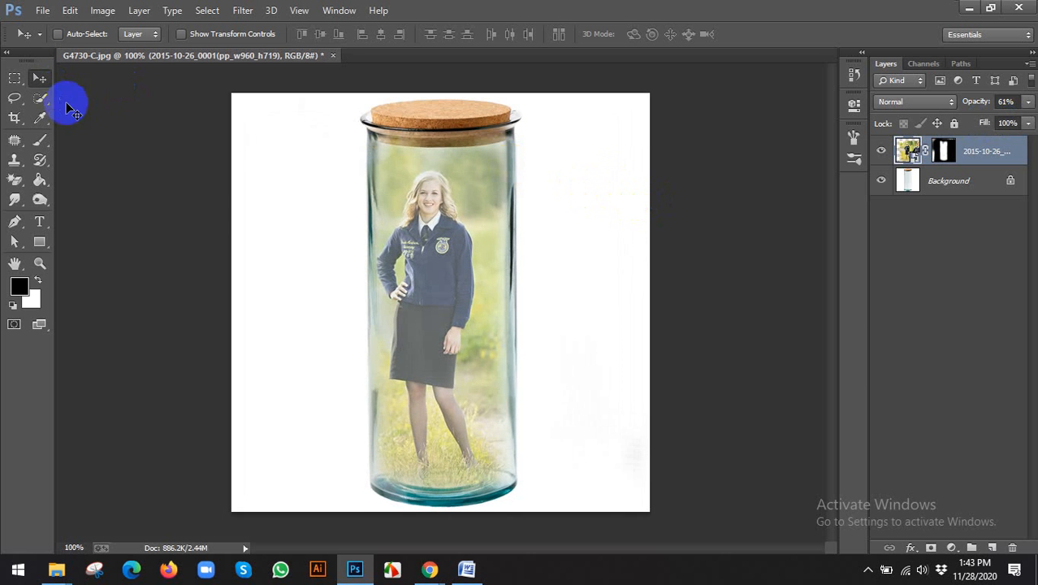
# Switch to File Explorer, go to the Fish folder, and open img-thing.jpg as a new Photoshop document.
pyautogui.click(56, 569)
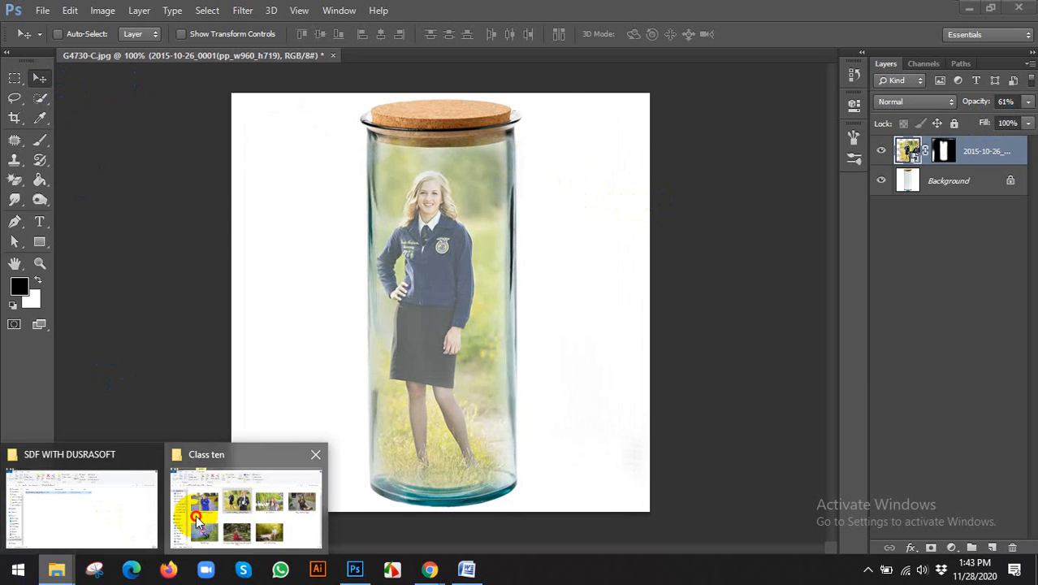
pyautogui.click(198, 520)
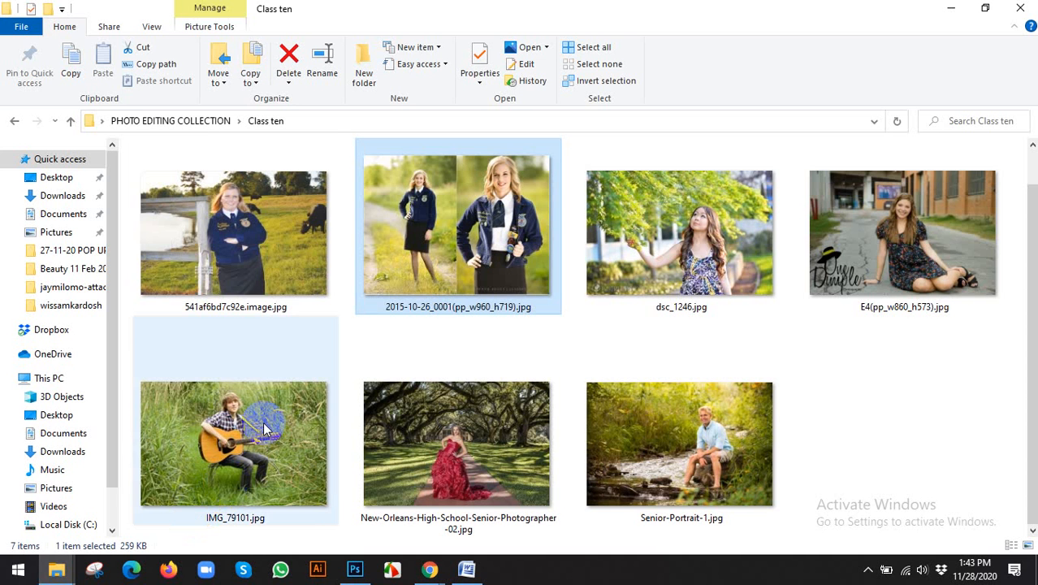
pyautogui.click(15, 121)
pyautogui.doubleClick(559, 179)
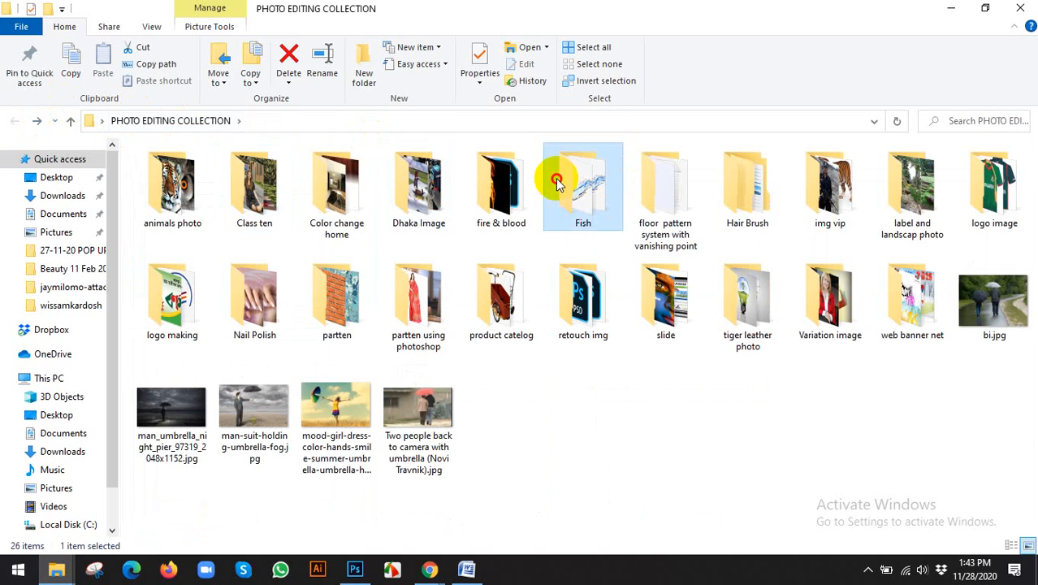
pyautogui.click(497, 280)
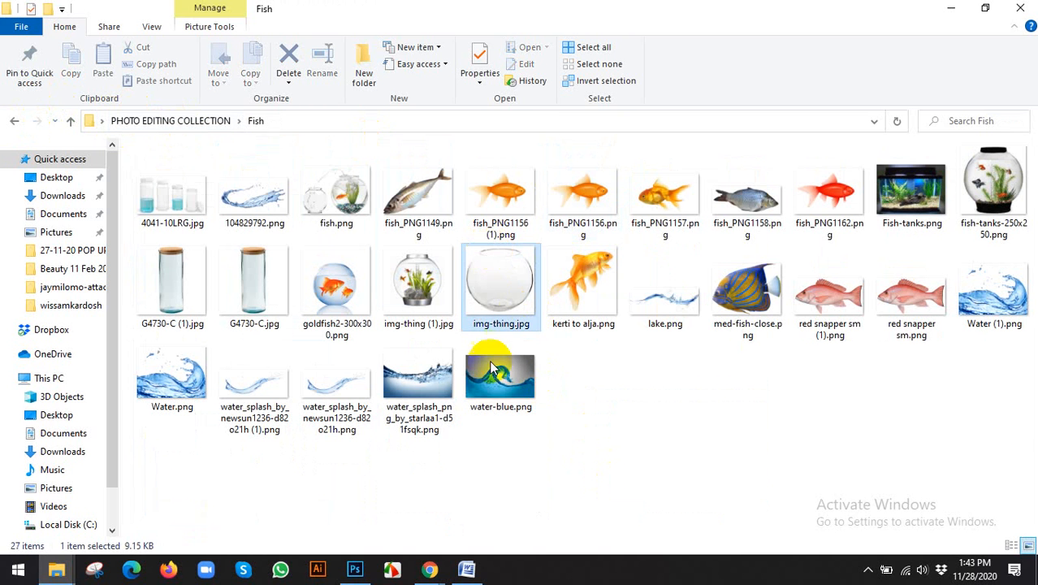
pyautogui.click(396, 279)
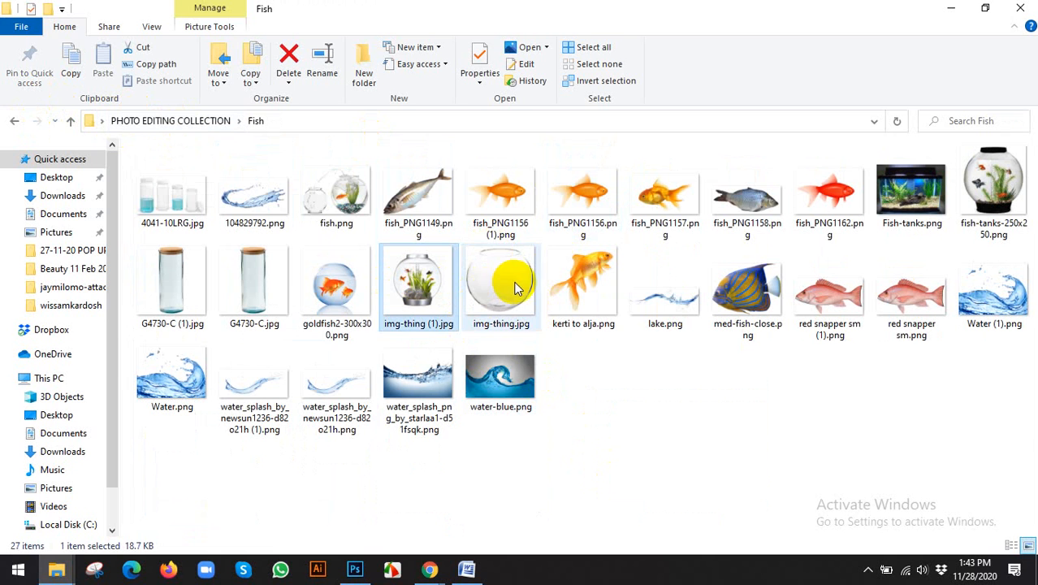
pyautogui.click(340, 278)
pyautogui.moveTo(498, 276); pyautogui.dragTo(370, 13)
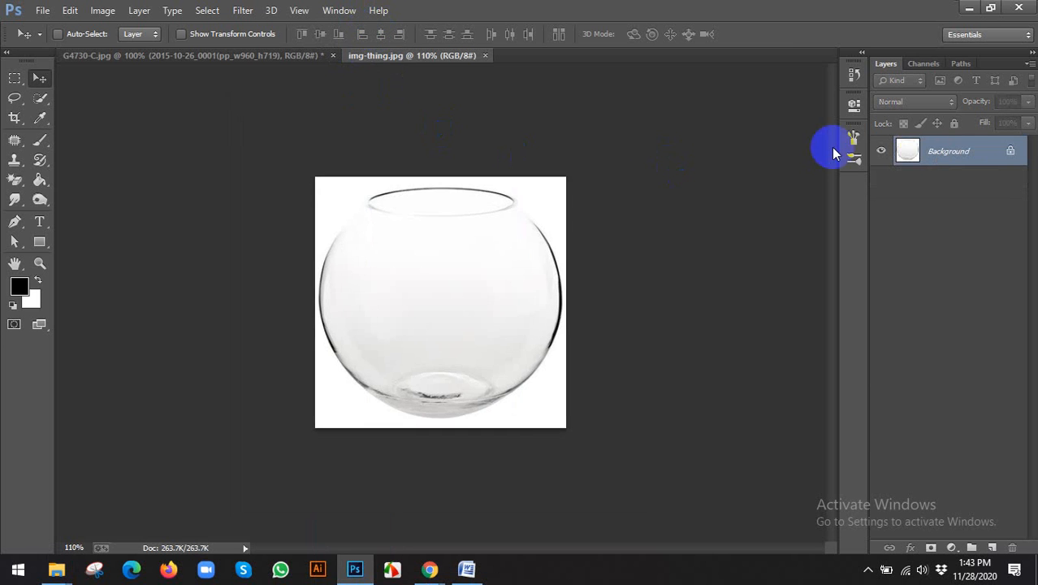
# Place water_splash_png_by_starlaa1-d51fsqk.png from the Fish folder over the glass bowl, scaled to about 206%.
pyautogui.moveTo(56, 569)
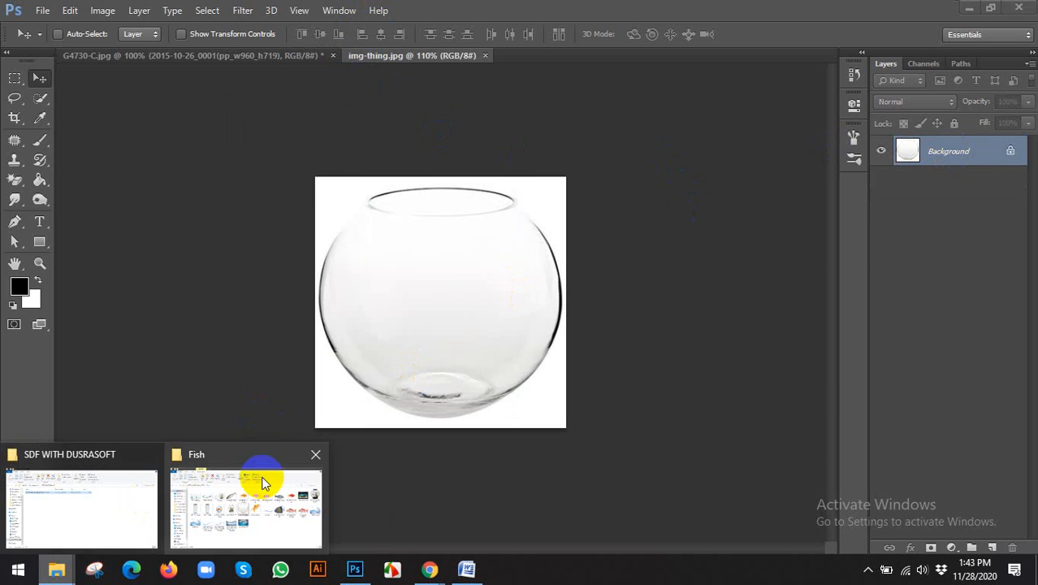
pyautogui.click(261, 483)
pyautogui.click(771, 210)
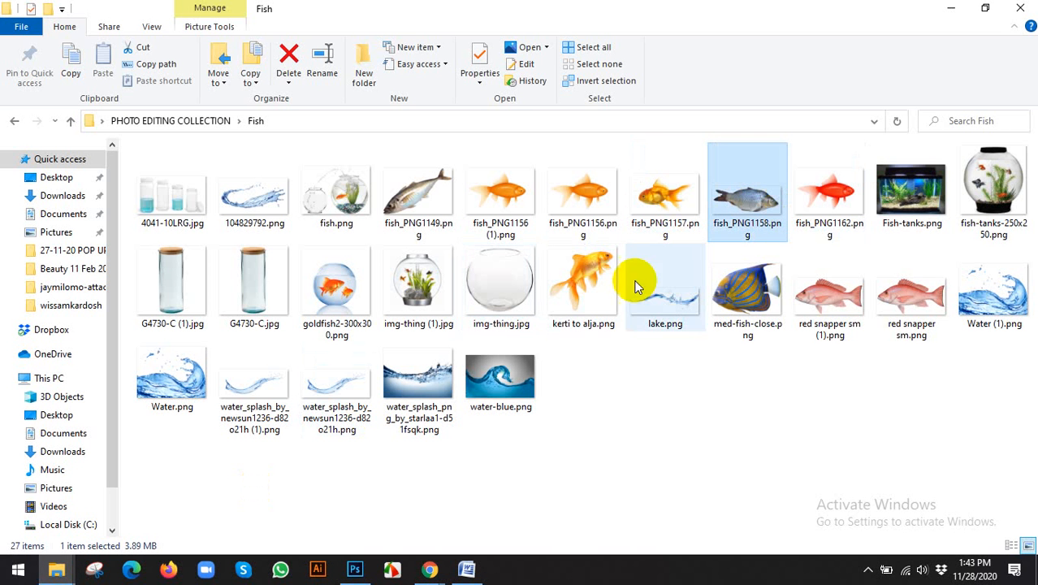
pyautogui.click(585, 287)
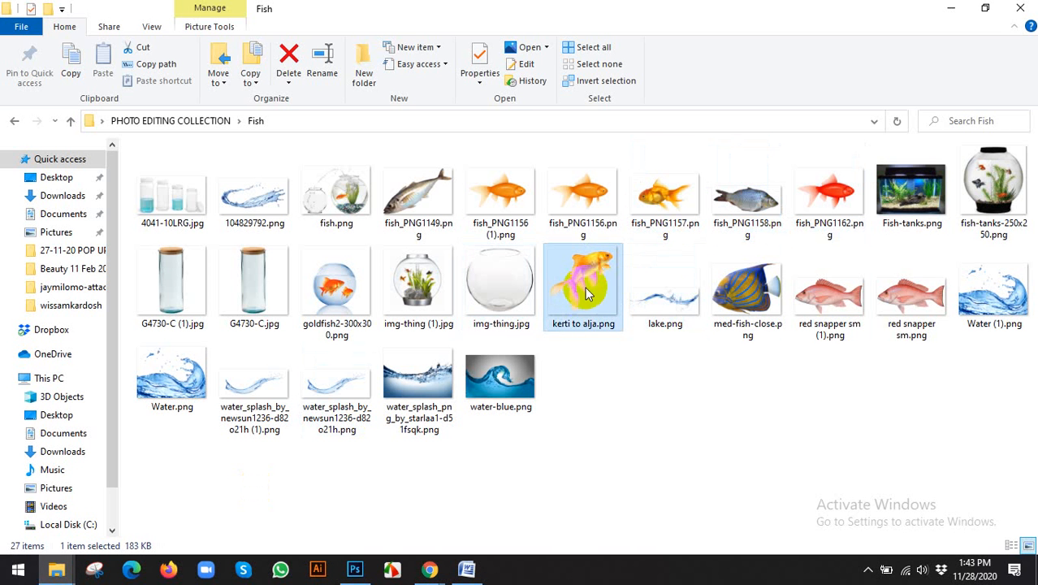
pyautogui.click(967, 290)
pyautogui.click(424, 386)
pyautogui.moveTo(420, 385); pyautogui.dragTo(514, 283)
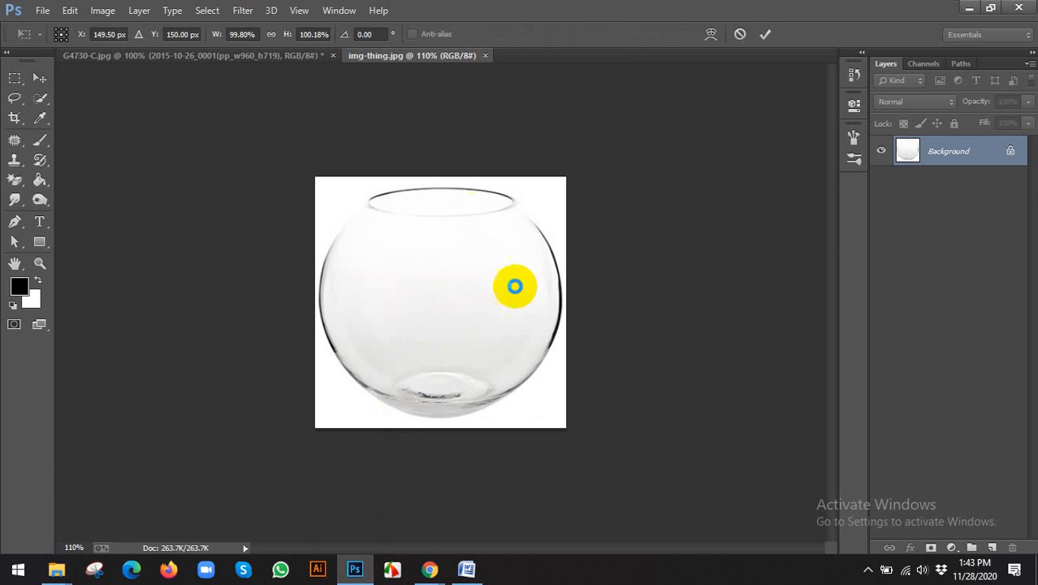
pyautogui.moveTo(526, 367); pyautogui.dragTo(612, 426)
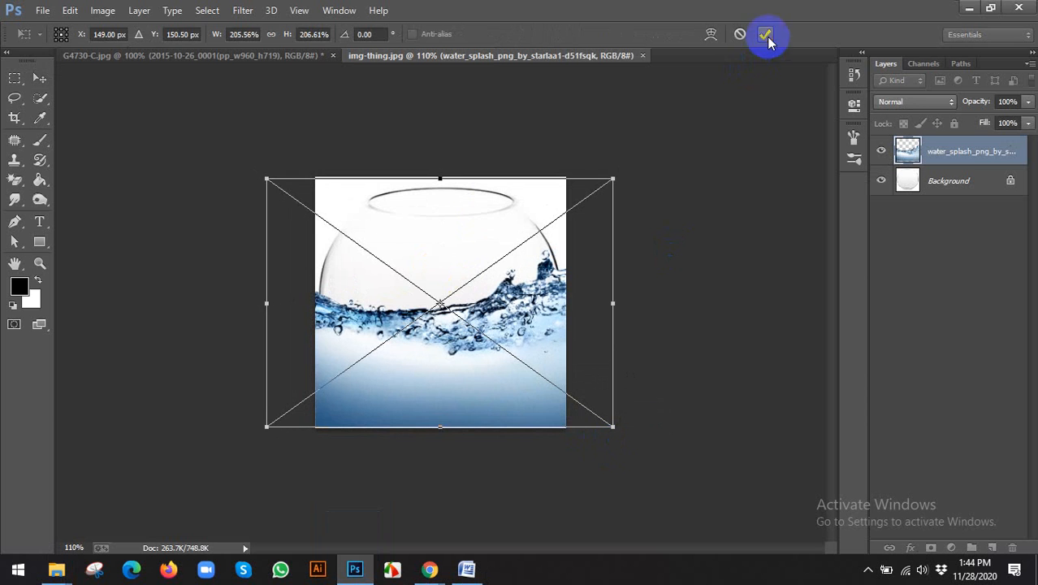
pyautogui.click(765, 35)
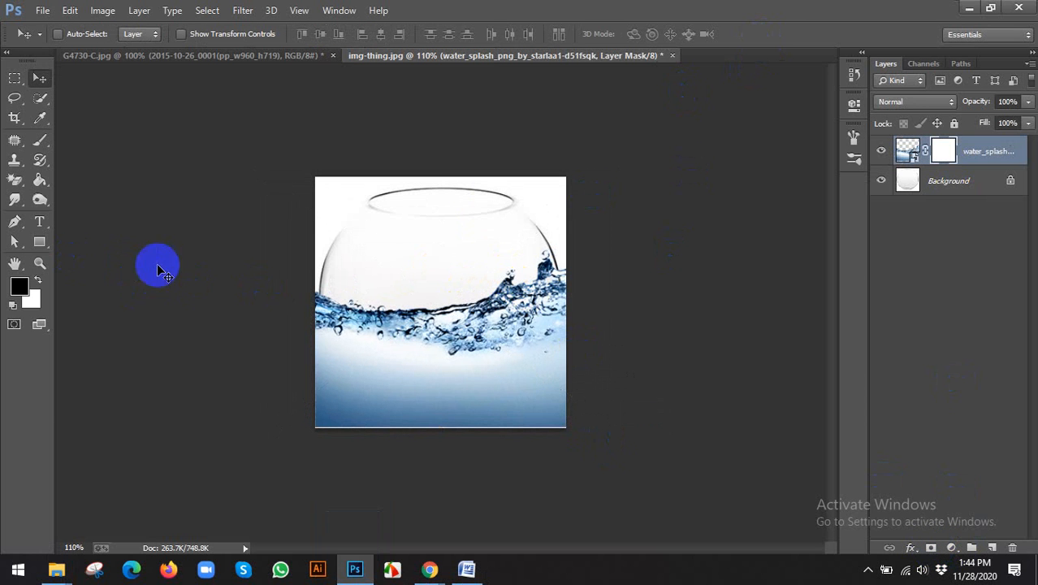
# Mask the water layer, brushing black over the water outside the bowl and white to bring it back.
pyautogui.press('b')
pyautogui.moveTo(322, 329); pyautogui.dragTo(317, 292)
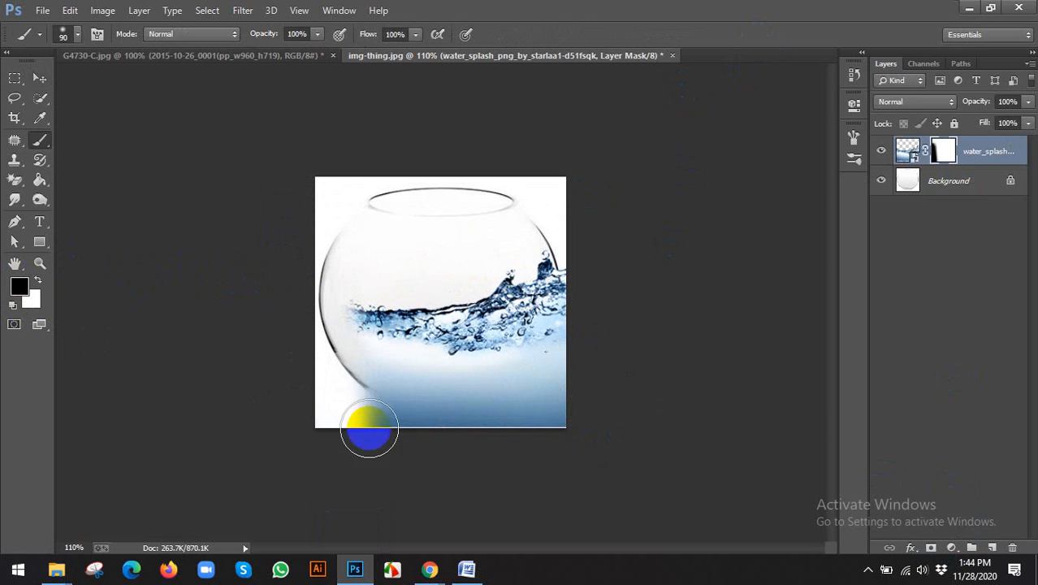
pyautogui.moveTo(371, 429)
pyautogui.mouseDown()
pyautogui.moveTo(606, 465)
pyautogui.moveTo(271, 451)
pyautogui.mouseUp()
pyautogui.moveTo(615, 272)
pyautogui.mouseDown()
pyautogui.moveTo(536, 498)
pyautogui.moveTo(299, 454)
pyautogui.moveTo(210, 402)
pyautogui.mouseUp()
pyautogui.press('x')
pyautogui.moveTo(293, 290)
pyautogui.mouseDown()
pyautogui.moveTo(507, 472)
pyautogui.moveTo(567, 488)
pyautogui.moveTo(269, 242)
pyautogui.moveTo(452, 340)
pyautogui.moveTo(674, 237)
pyautogui.moveTo(499, 459)
pyautogui.mouseUp()
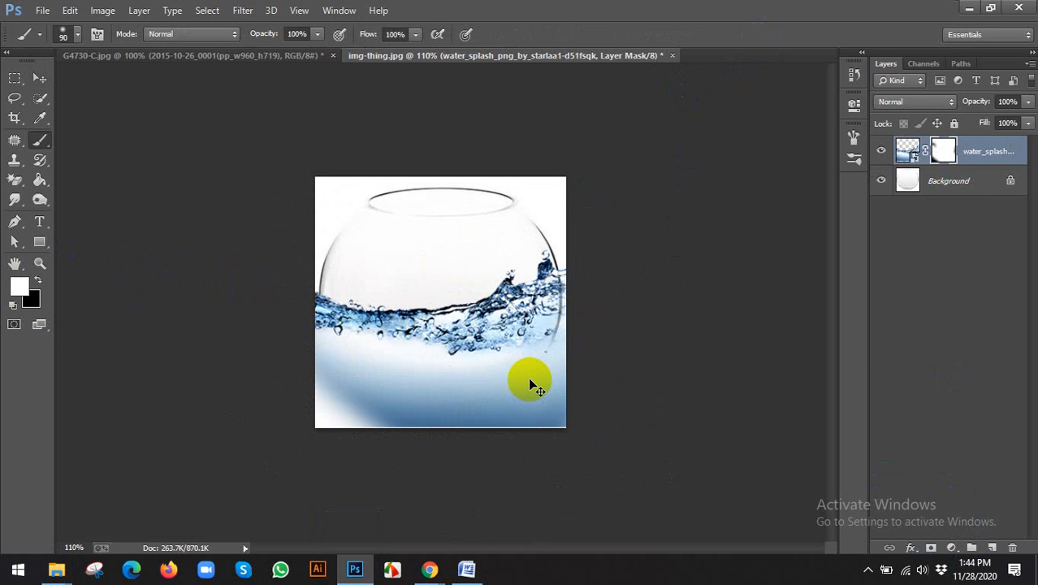
# Undo the last brush strokes on the mask and delete the water splash layer.
pyautogui.hotkey('ctrl', 'alt', 'z')
pyautogui.hotkey('ctrl', 'alt', 'z')
pyautogui.click(42, 79)
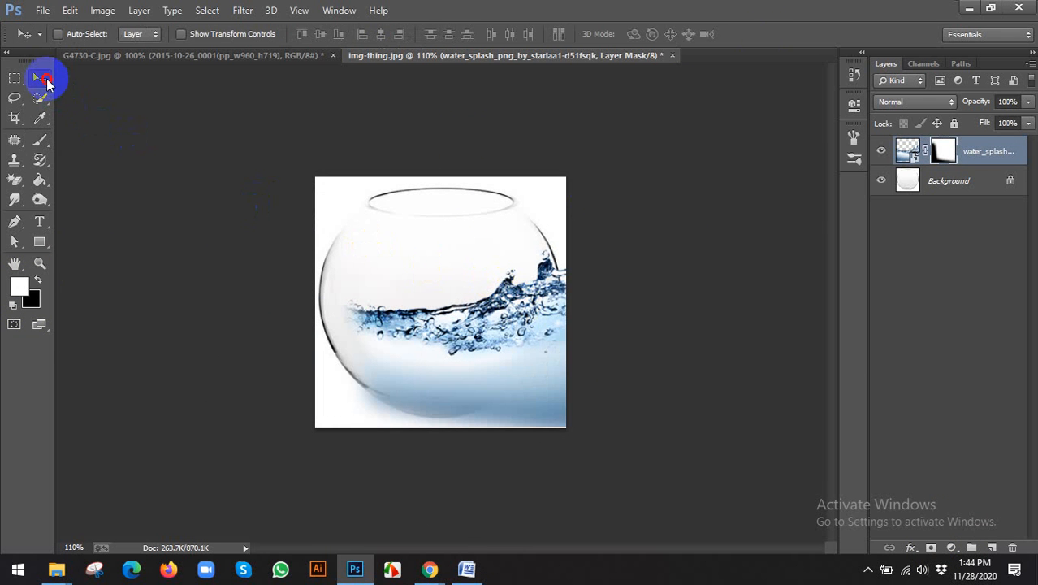
pyautogui.press('Delete')
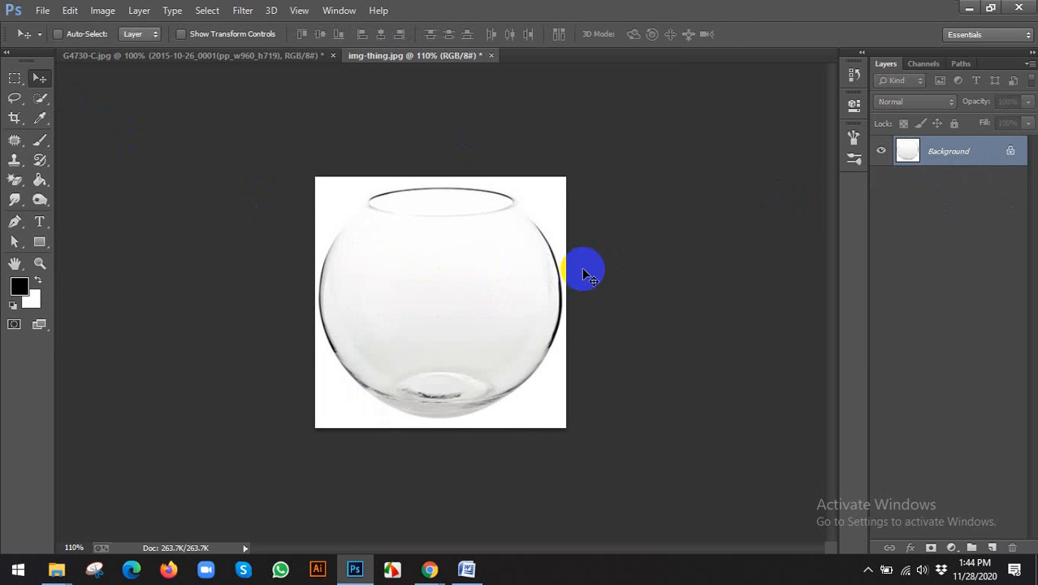
# Convert the glass bowl's locked Background into an ordinary layer named Layer 0.
pyautogui.scroll(1, 584, 273)
pyautogui.doubleClick(967, 154)
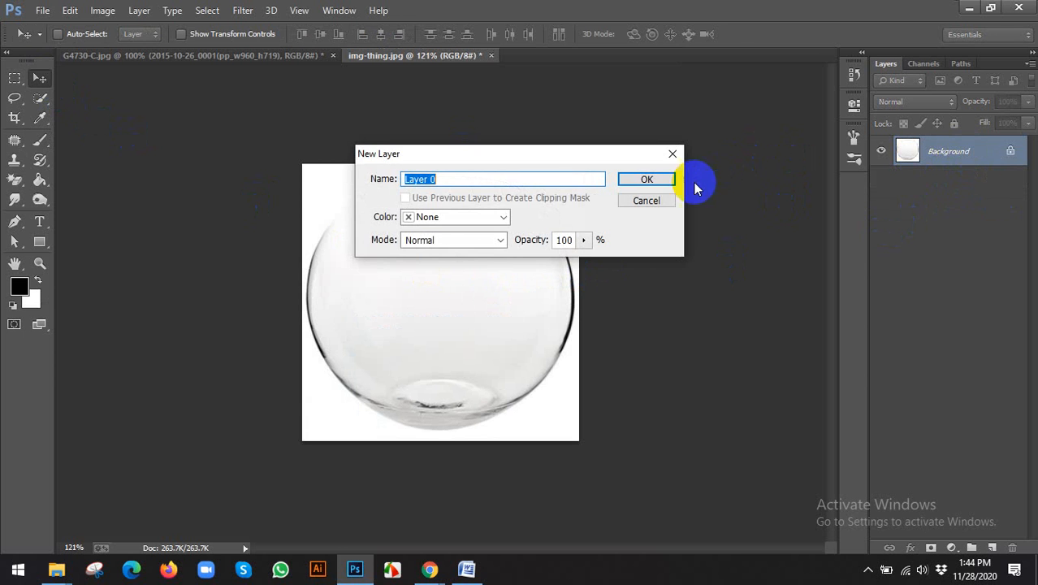
pyautogui.click(627, 180)
# Check the Google Meet call in Chrome and return to Photoshop.
pyautogui.click(430, 568)
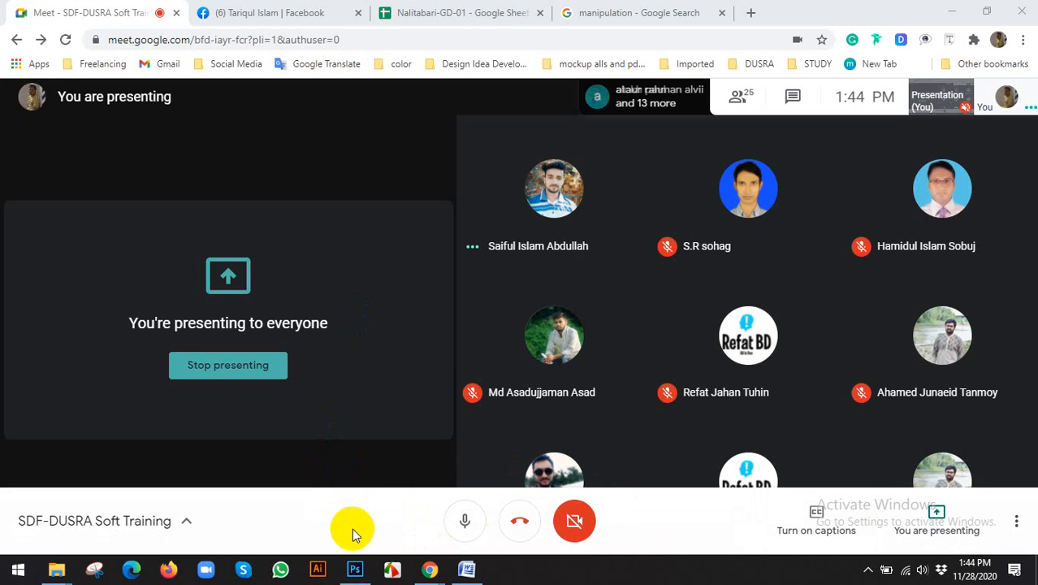
pyautogui.click(355, 569)
# Draw a trial elliptical selection over the bowl with the Elliptical Marquee tool and clear it.
pyautogui.scroll(2, 478, 251)
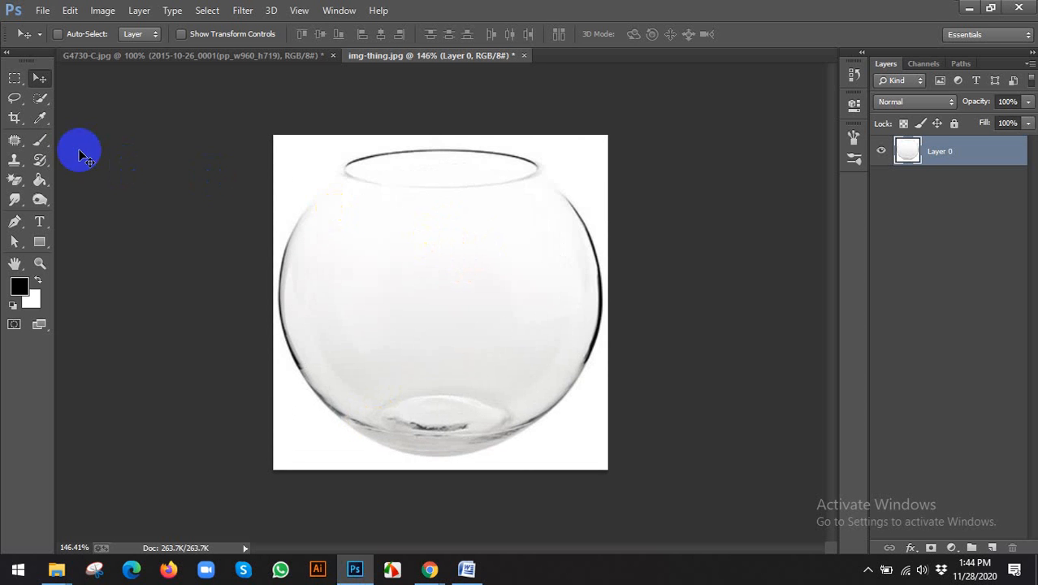
pyautogui.rightClick(13, 82)
pyautogui.click(81, 64)
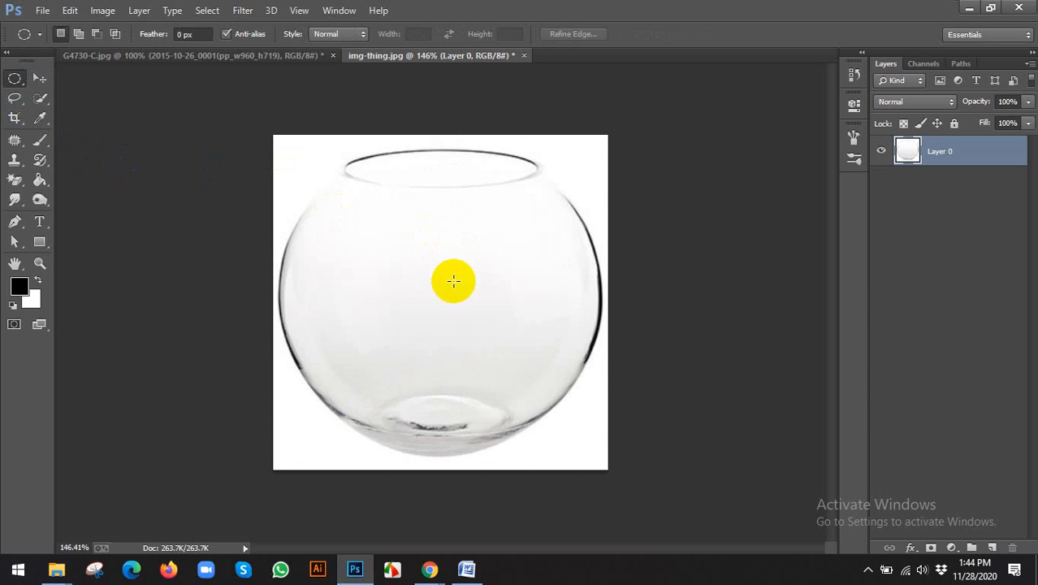
pyautogui.moveTo(403, 216)
pyautogui.mouseDown()
pyautogui.moveTo(519, 348)
pyautogui.moveTo(607, 406)
pyautogui.mouseUp()
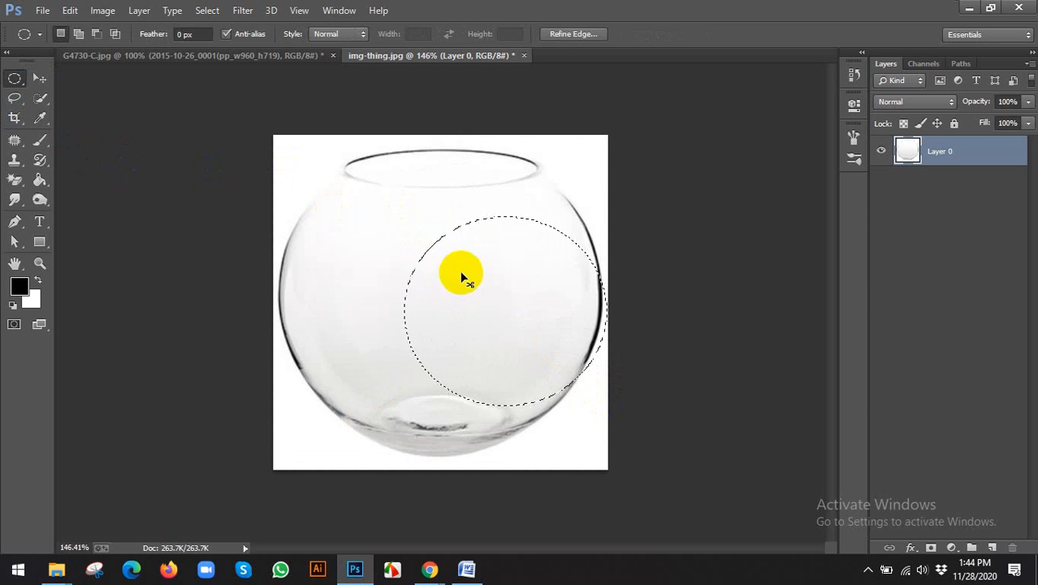
pyautogui.click(460, 273)
# Try selecting the bowl and its white surroundings with the Quick Selection tool, and deselect everything.
pyautogui.rightClick(44, 99)
pyautogui.click(114, 96)
pyautogui.moveTo(318, 208)
pyautogui.mouseDown()
pyautogui.moveTo(358, 241)
pyautogui.moveTo(393, 301)
pyautogui.moveTo(525, 389)
pyautogui.mouseUp()
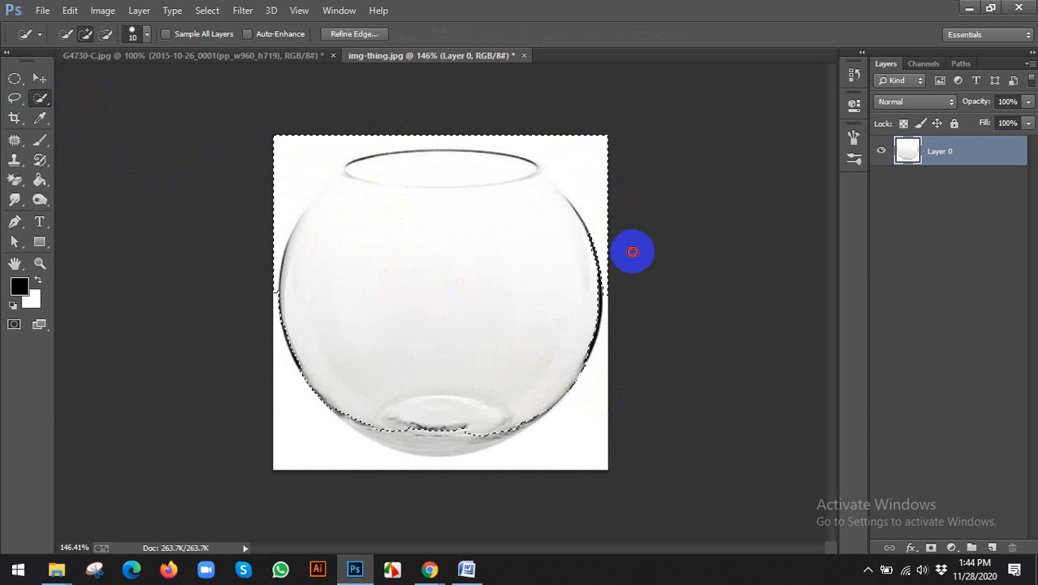
pyautogui.moveTo(591, 167)
pyautogui.mouseDown()
pyautogui.moveTo(371, 125)
pyautogui.moveTo(220, 156)
pyautogui.moveTo(347, 135)
pyautogui.moveTo(278, 268)
pyautogui.mouseUp()
pyautogui.hotkey('ctrl', 'd')
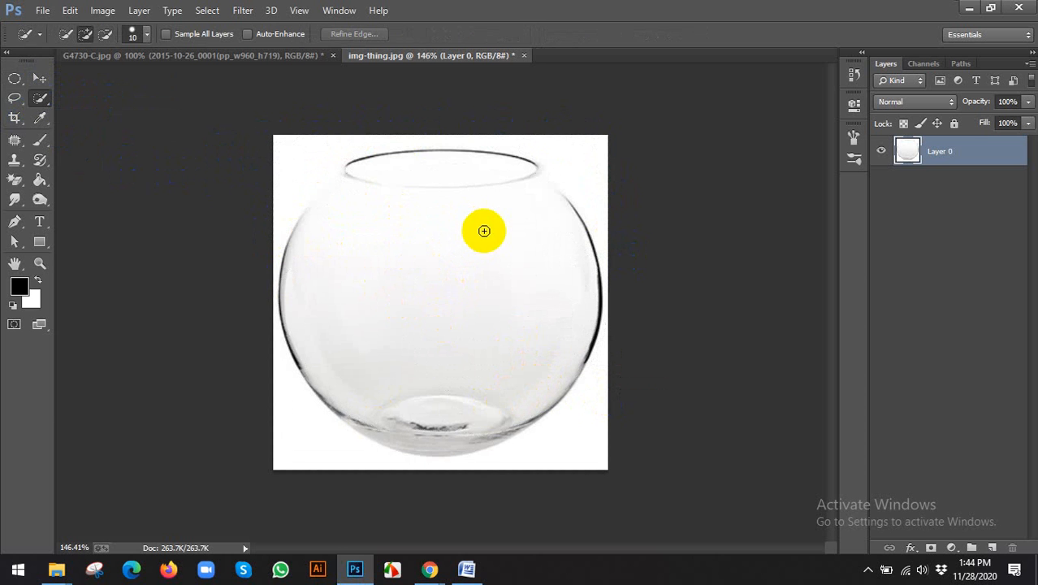
# Place Water (1).png from the Fish folder into the img-thing.jpg document and enlarge it over the bowl.
pyautogui.moveTo(77, 566)
pyautogui.click(209, 506)
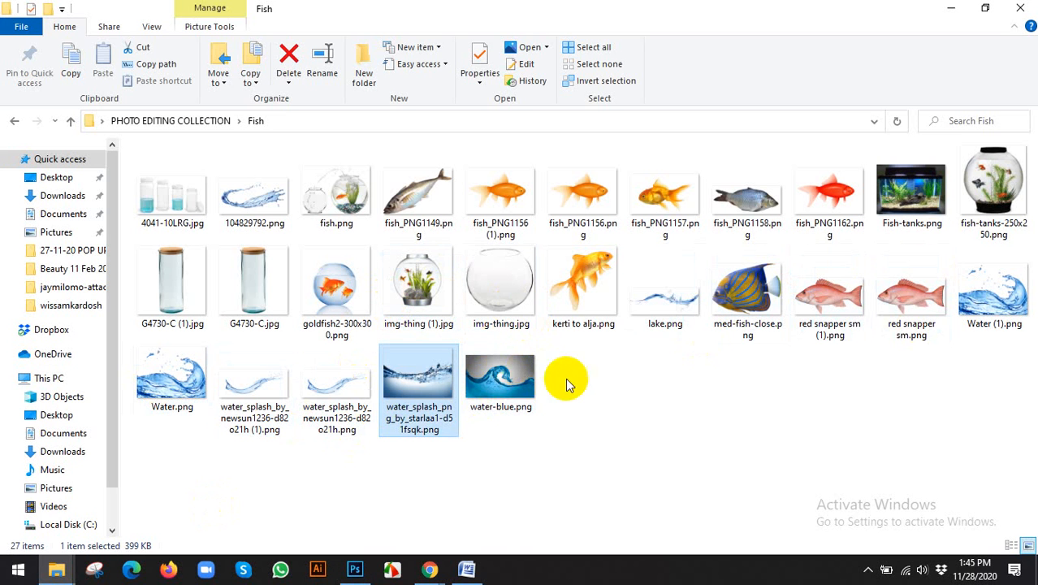
pyautogui.click(516, 390)
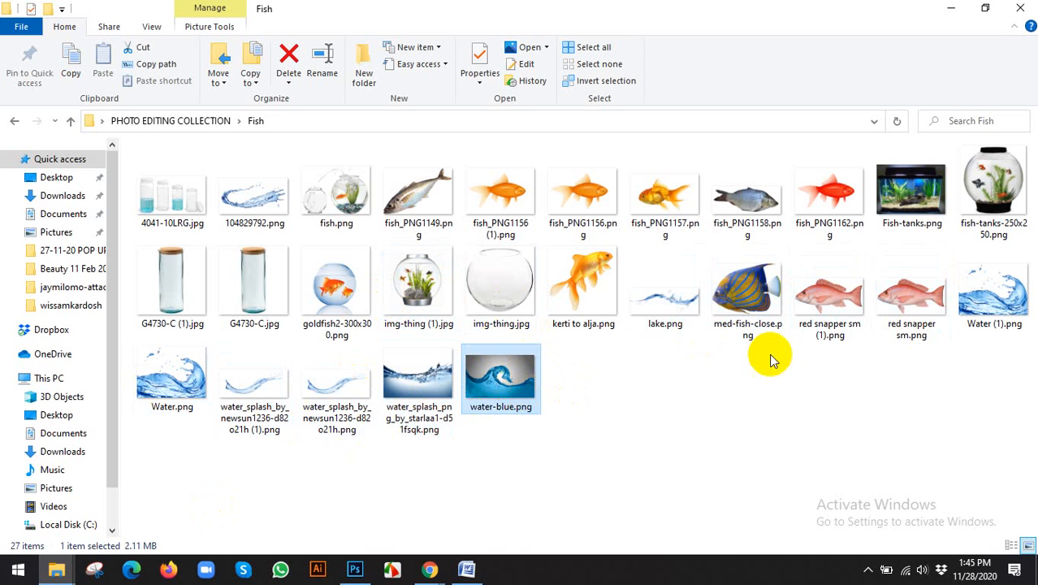
pyautogui.click(993, 304)
pyautogui.moveTo(998, 301); pyautogui.dragTo(440, 264)
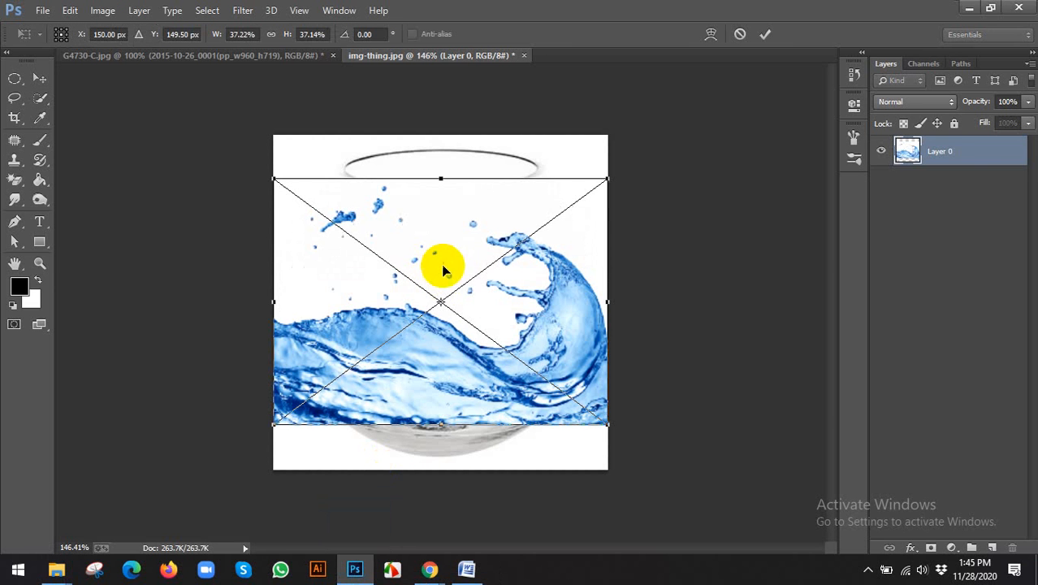
pyautogui.moveTo(641, 138); pyautogui.dragTo(641, 146)
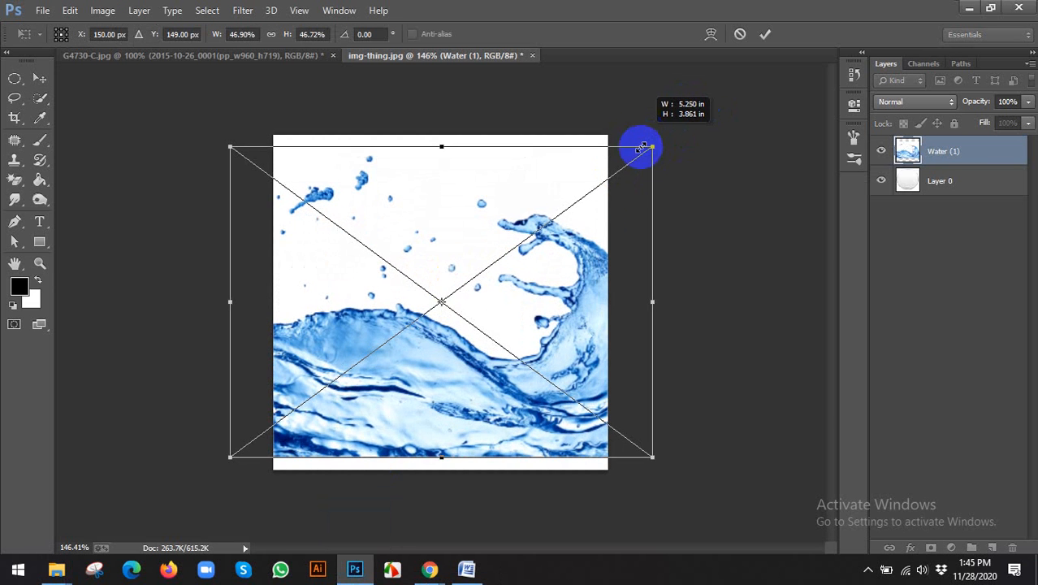
pyautogui.click(761, 39)
# Try a quick selection on the small white gap inside the water wave and clear it.
pyautogui.press('w')
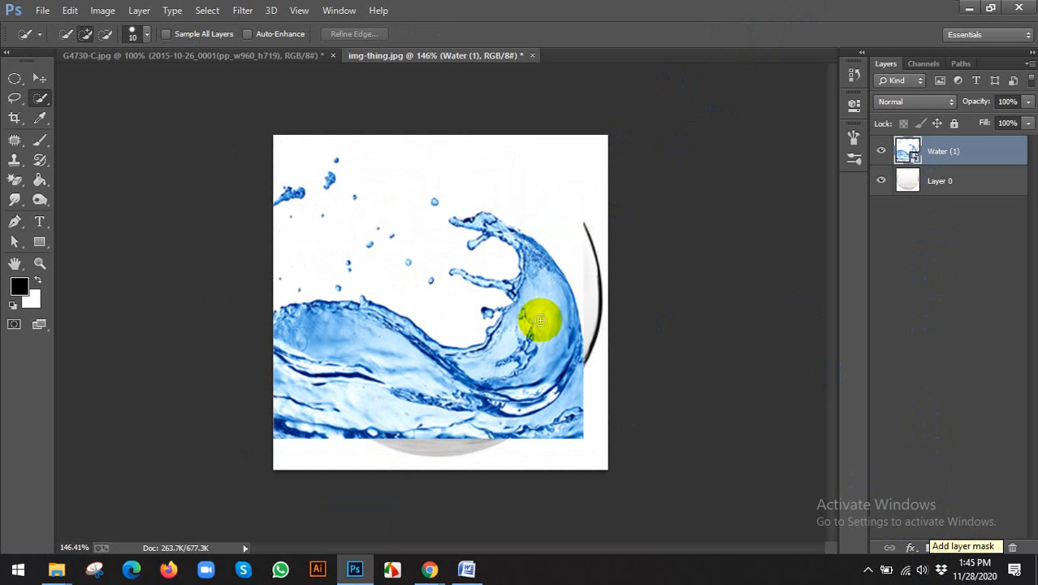
pyautogui.click(508, 300)
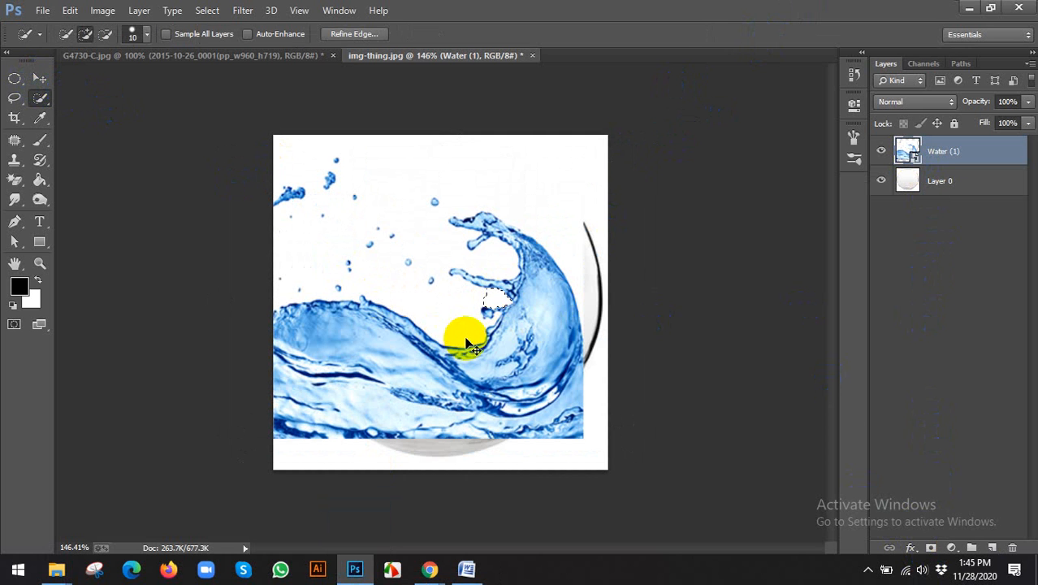
pyautogui.press('v')
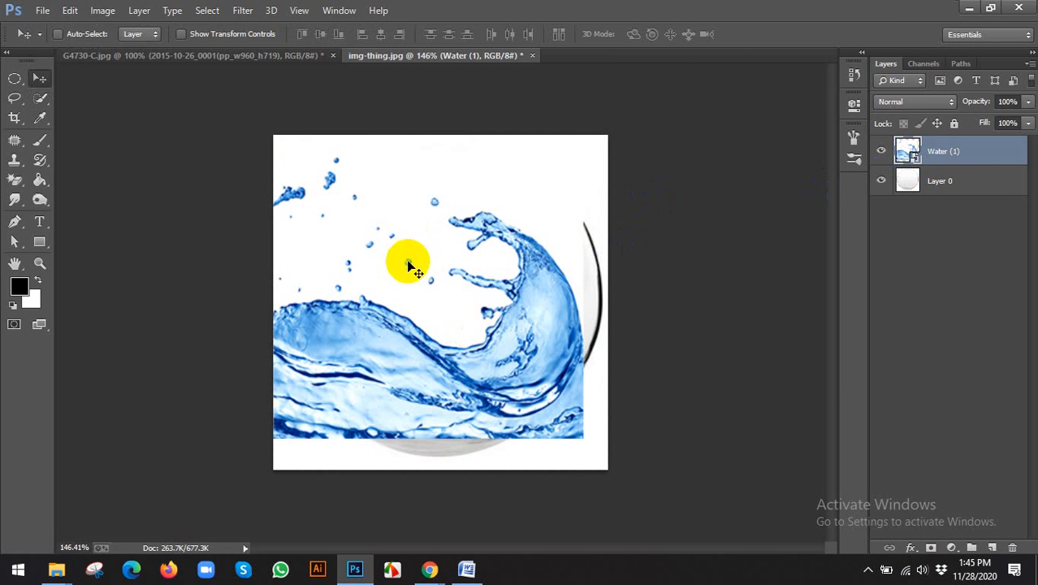
# Reposition and enlarge the water splash so it covers the whole canvas, with the rulers shown.
pyautogui.moveTo(407, 262)
pyautogui.mouseDown()
pyautogui.moveTo(454, 267)
pyautogui.moveTo(438, 281)
pyautogui.mouseUp()
pyautogui.hotkey('ctrl', 'r')
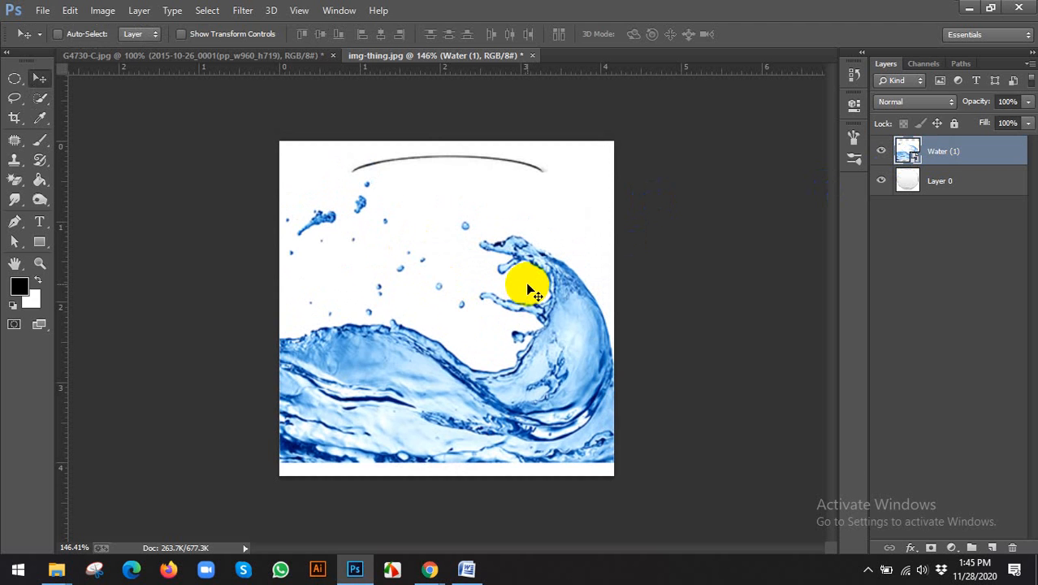
pyautogui.hotkey('ctrl', 't')
pyautogui.moveTo(611, 173); pyautogui.dragTo(650, 144)
pyautogui.click(762, 36)
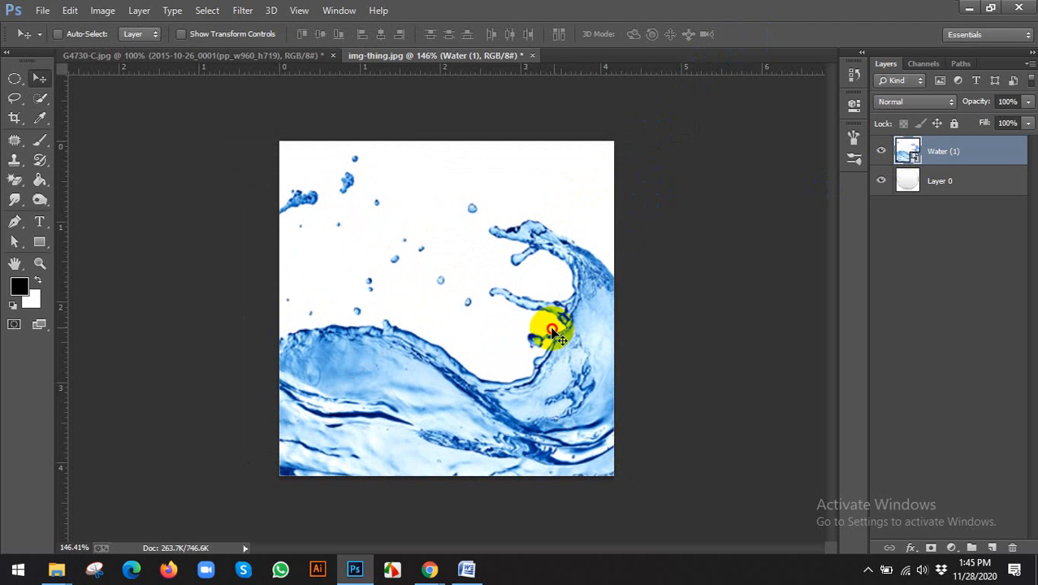
pyautogui.moveTo(552, 332)
pyautogui.mouseDown()
pyautogui.moveTo(554, 306)
pyautogui.moveTo(554, 319)
pyautogui.mouseUp()
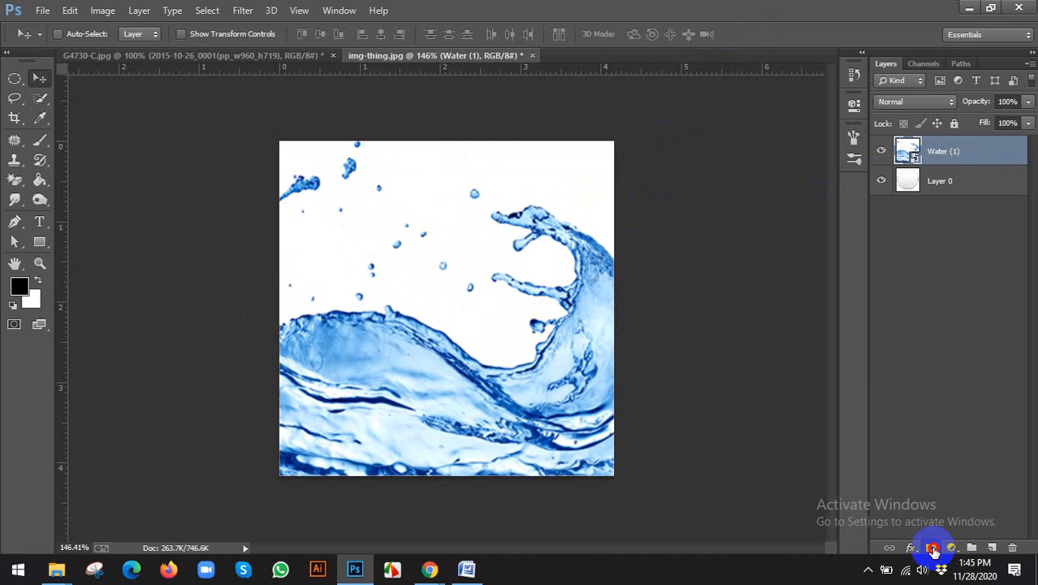
# Add a black, hide-all layer mask to the Water (1) layer and switch to the Brush tool.
pyautogui.keyDown('alt'); pyautogui.click(932, 549); pyautogui.keyUp('alt')
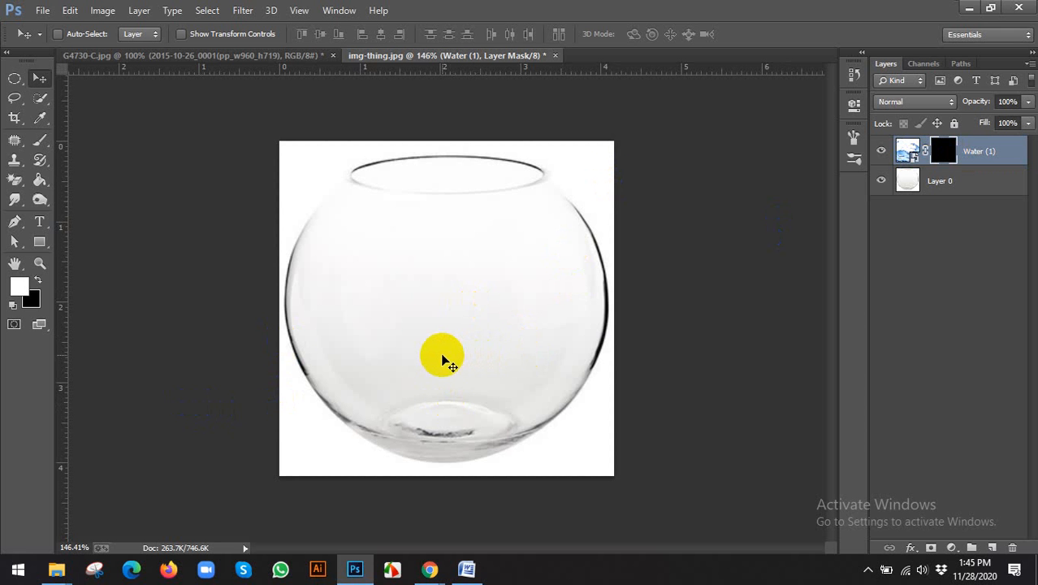
pyautogui.press('b')
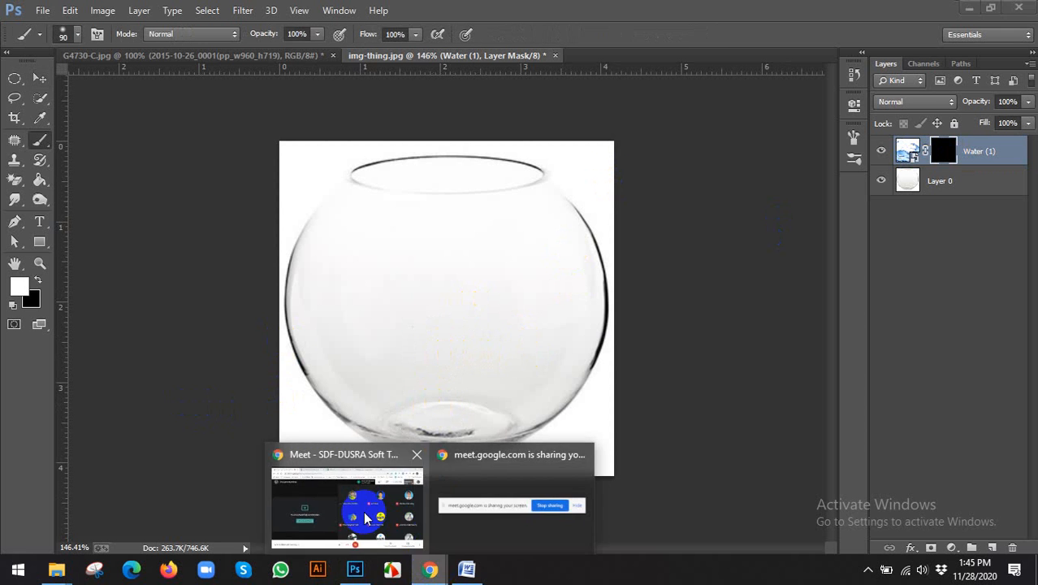
# Check the participant list of the Google Meet call in Chrome and return to Photoshop.
pyautogui.click(346, 505)
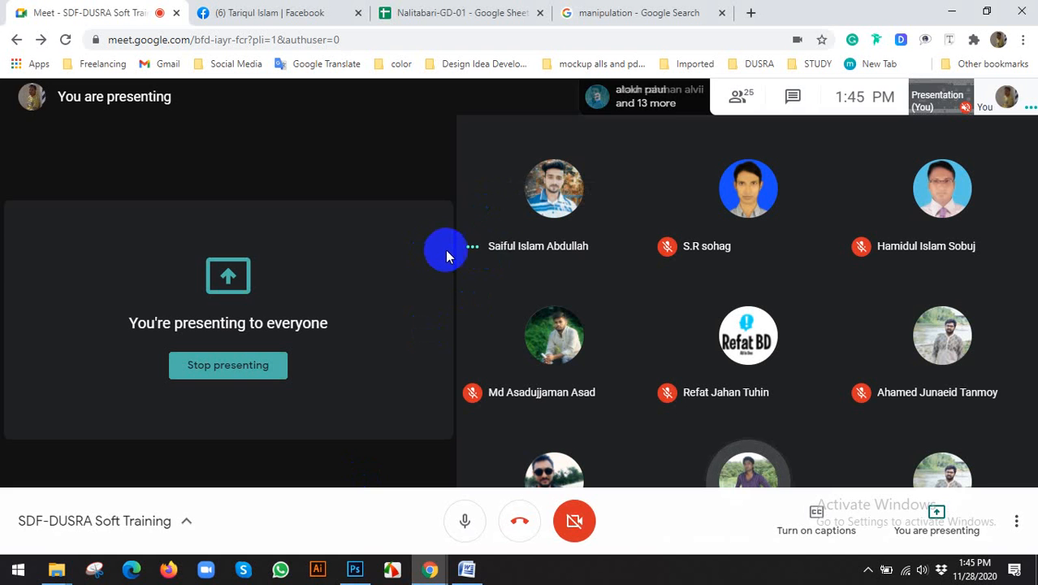
pyautogui.click(732, 96)
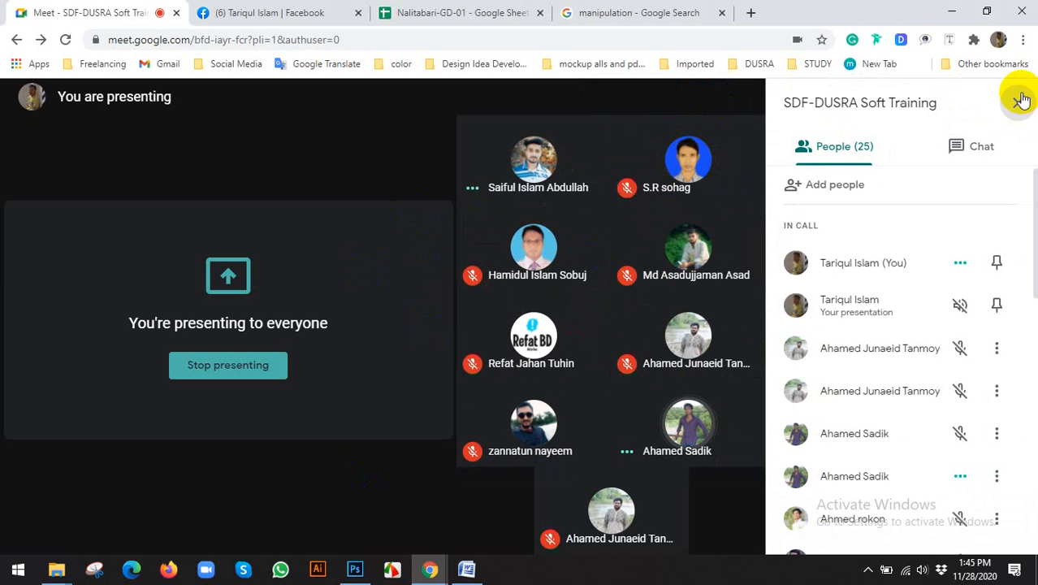
pyautogui.click(1018, 103)
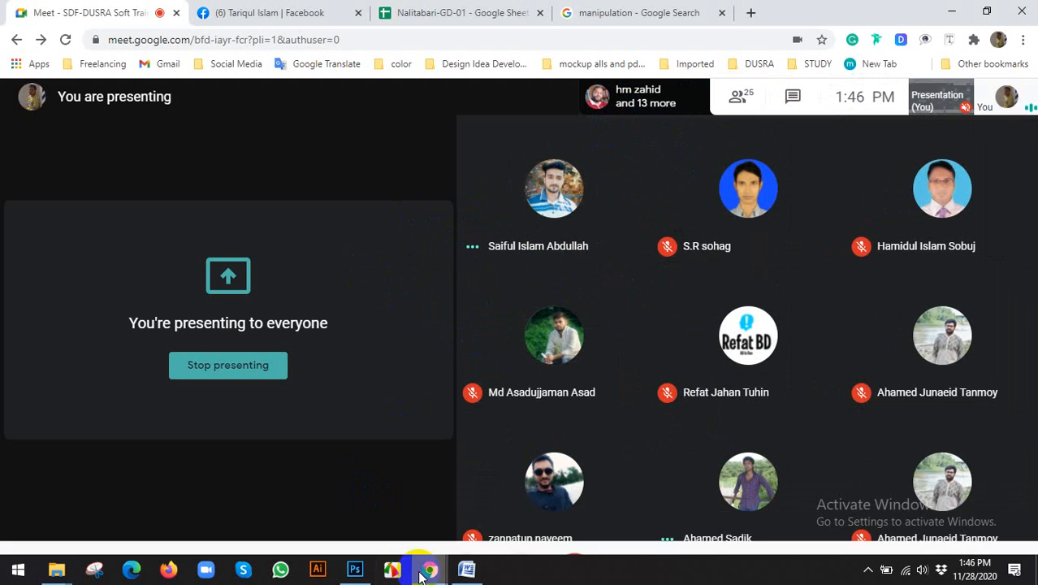
pyautogui.click(353, 575)
# Paint a trial white stroke on the water's mask in the middle of the bowl and undo it.
pyautogui.moveTo(466, 217)
pyautogui.mouseDown()
pyautogui.moveTo(416, 340)
pyautogui.moveTo(435, 328)
pyautogui.moveTo(433, 296)
pyautogui.mouseUp()
pyautogui.moveTo(397, 239)
pyautogui.mouseDown()
pyautogui.moveTo(449, 296)
pyautogui.moveTo(498, 277)
pyautogui.moveTo(539, 253)
pyautogui.mouseUp()
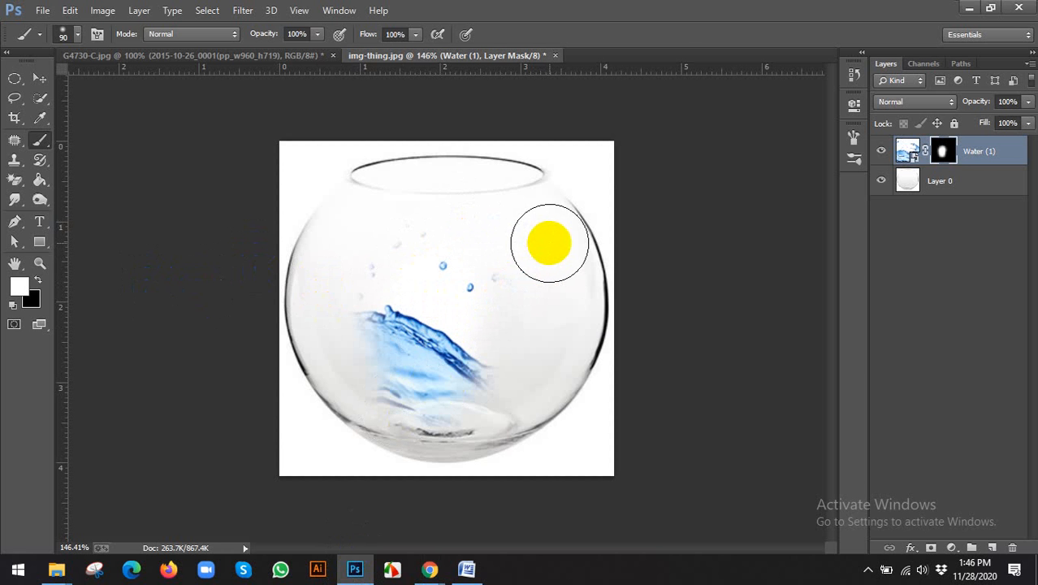
pyautogui.hotkey('ctrl', 'z')
pyautogui.press('v')
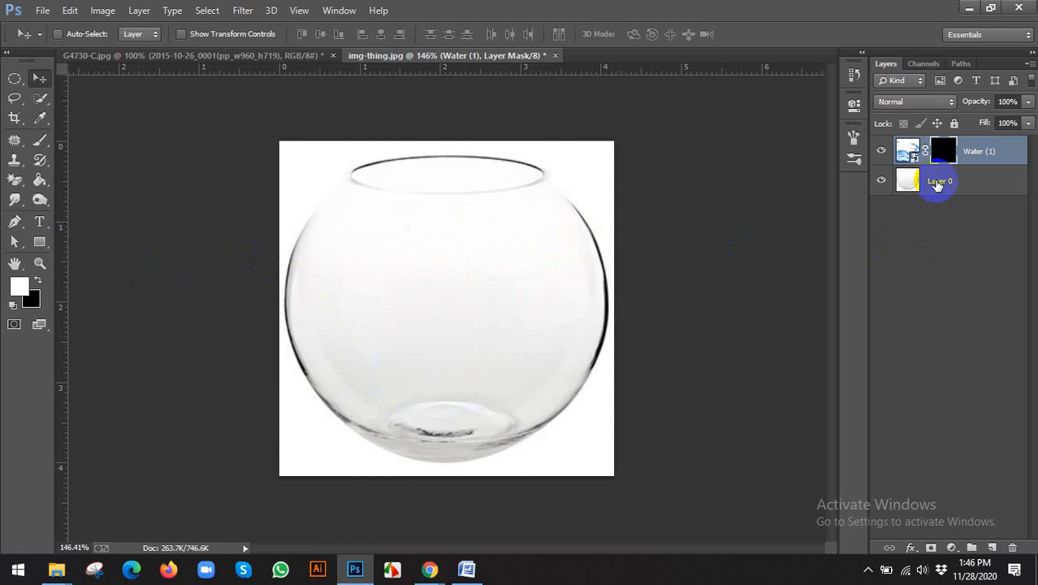
# Admit all waiting participants to the Google Meet call in Chrome and return to Photoshop.
pyautogui.moveTo(429, 568)
pyautogui.click(406, 537)
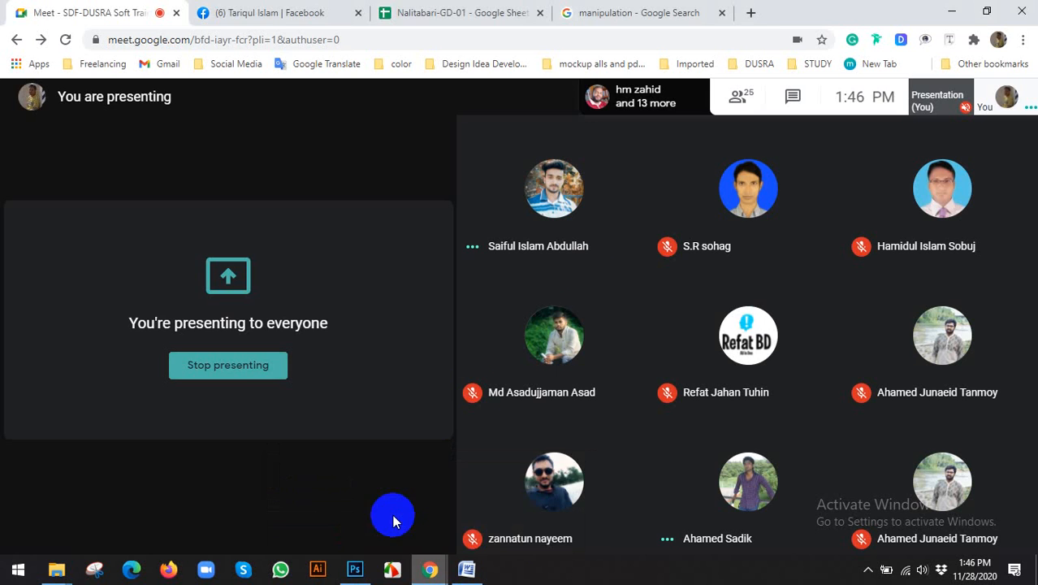
pyautogui.click(662, 192)
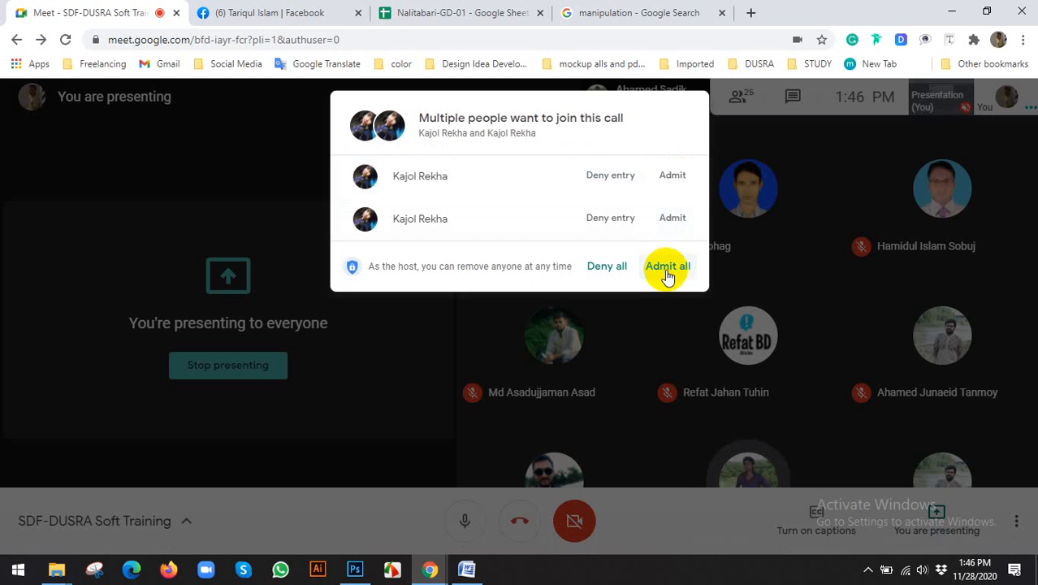
pyautogui.click(666, 267)
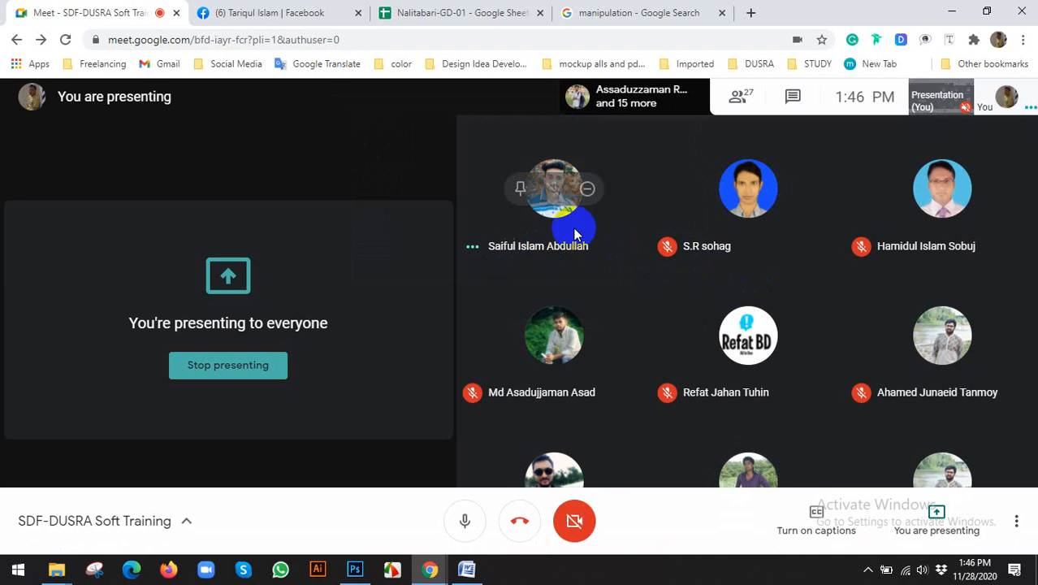
pyautogui.click(357, 569)
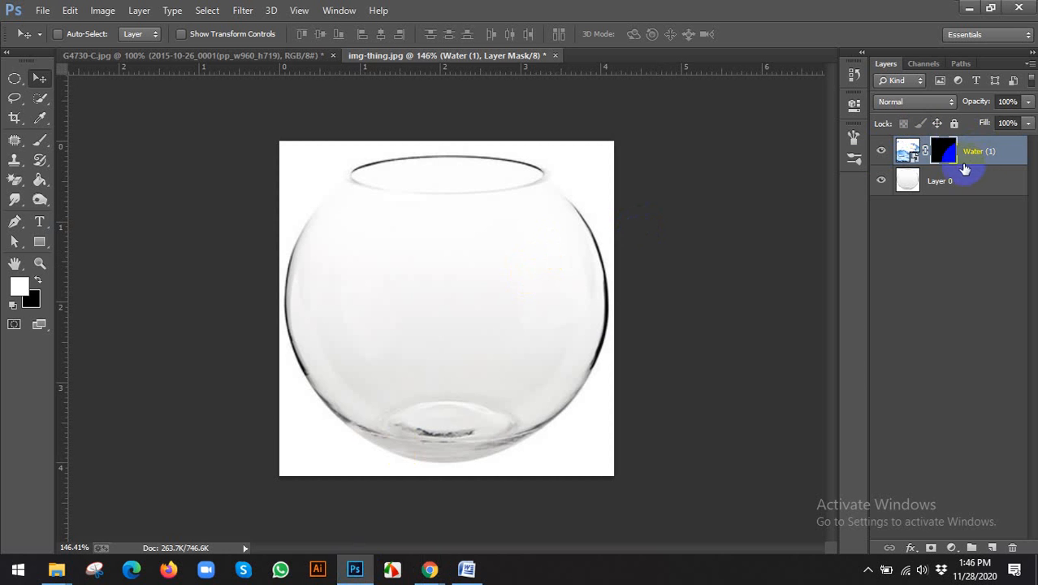
# Admit the next waiting participant to the Google Meet call and switch back to Photoshop.
pyautogui.moveTo(428, 565)
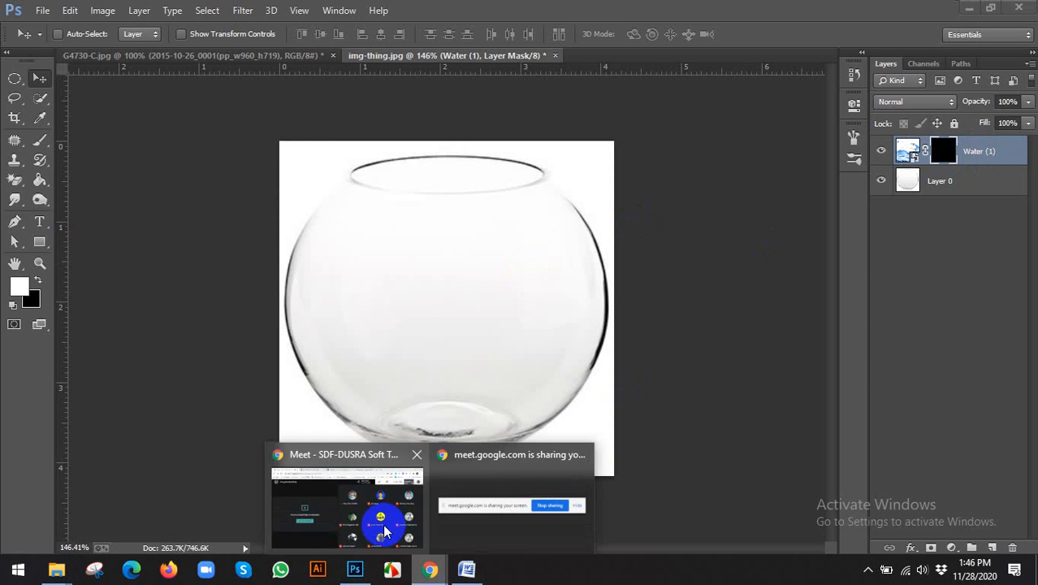
pyautogui.click(406, 527)
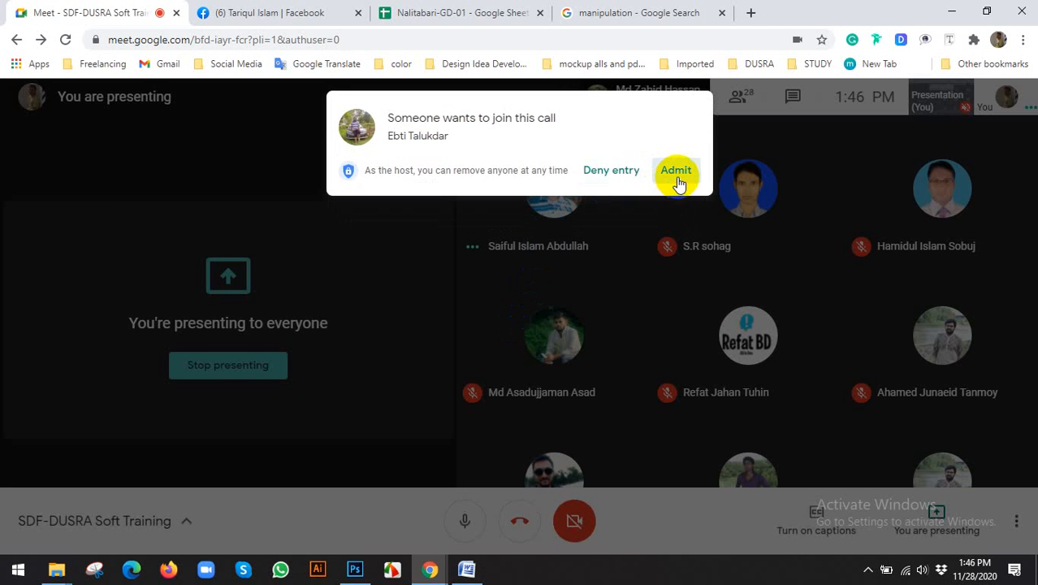
pyautogui.click(677, 179)
pyautogui.click(354, 567)
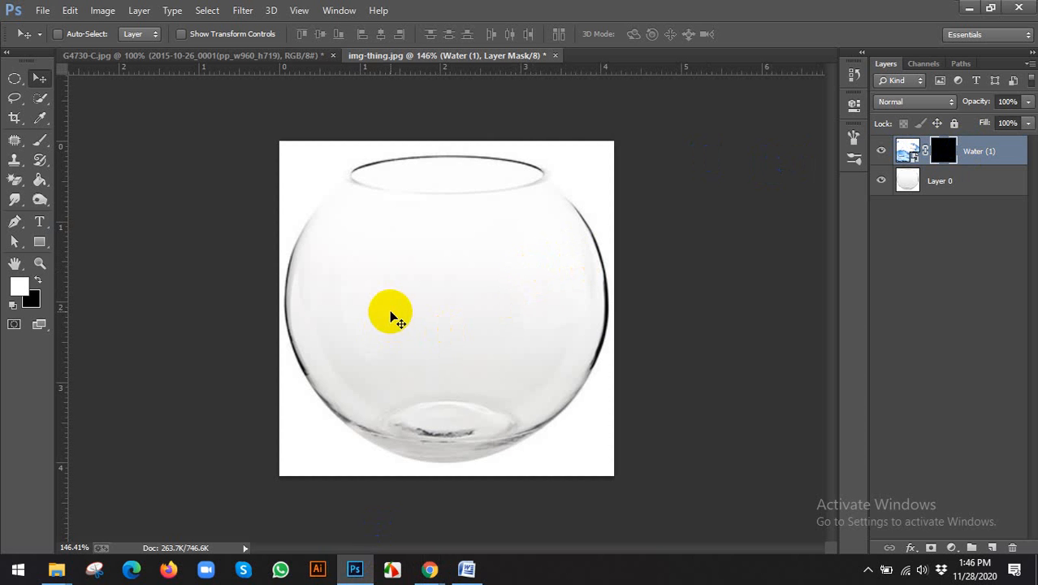
# Paint white on the Water (1) mask with the 90 px brush to reveal the splash inside the bowl.
pyautogui.press('b')
pyautogui.moveTo(394, 304)
pyautogui.mouseDown()
pyautogui.moveTo(491, 248)
pyautogui.moveTo(481, 306)
pyautogui.moveTo(448, 269)
pyautogui.moveTo(510, 237)
pyautogui.moveTo(524, 303)
pyautogui.moveTo(368, 330)
pyautogui.moveTo(352, 243)
pyautogui.moveTo(386, 376)
pyautogui.moveTo(460, 398)
pyautogui.moveTo(521, 366)
pyautogui.moveTo(549, 296)
pyautogui.moveTo(540, 245)
pyautogui.moveTo(479, 375)
pyautogui.moveTo(412, 394)
pyautogui.moveTo(370, 366)
pyautogui.moveTo(354, 274)
pyautogui.moveTo(540, 234)
pyautogui.moveTo(475, 371)
pyautogui.mouseUp()
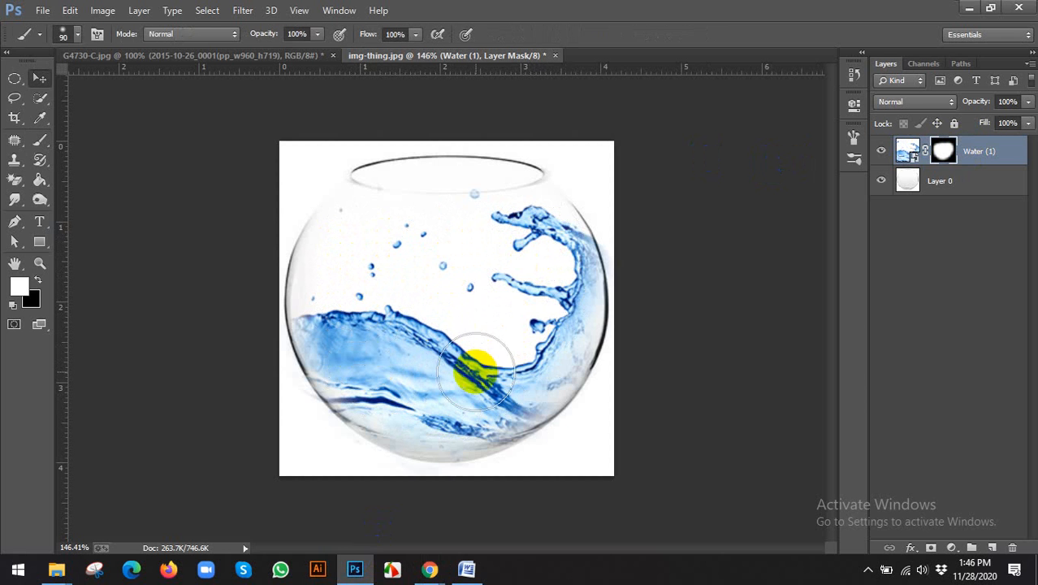
pyautogui.press('v')
# Switch to Google Meet in Chrome, admit one more waiting participant, and return to Photoshop.
pyautogui.click(430, 568)
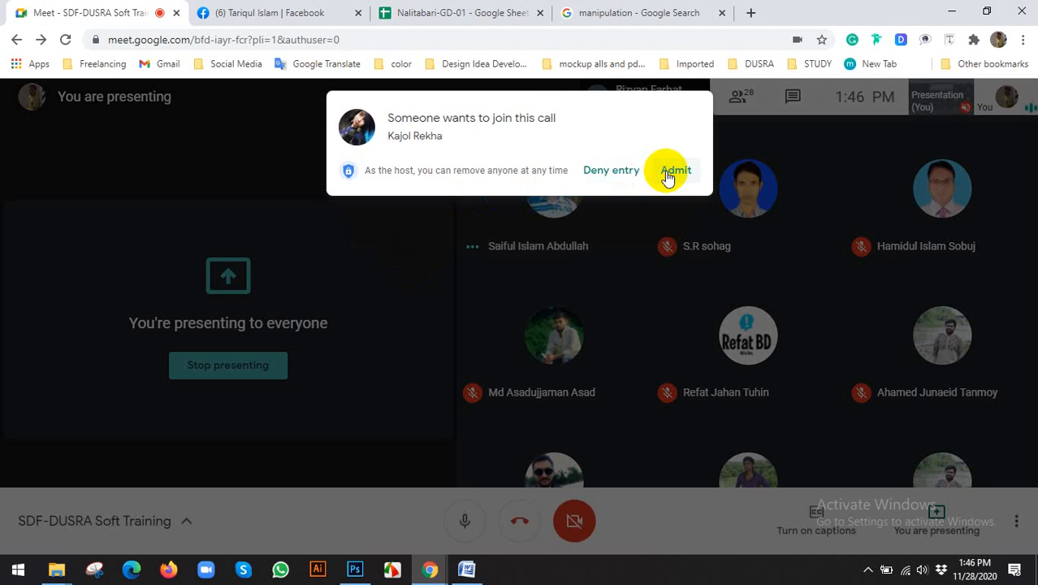
pyautogui.click(670, 174)
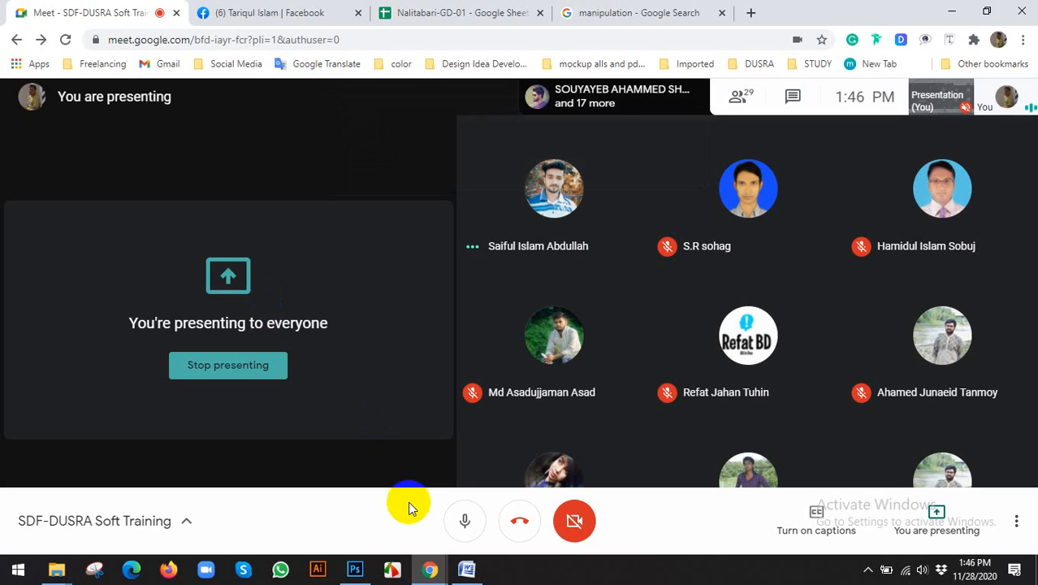
pyautogui.click(355, 570)
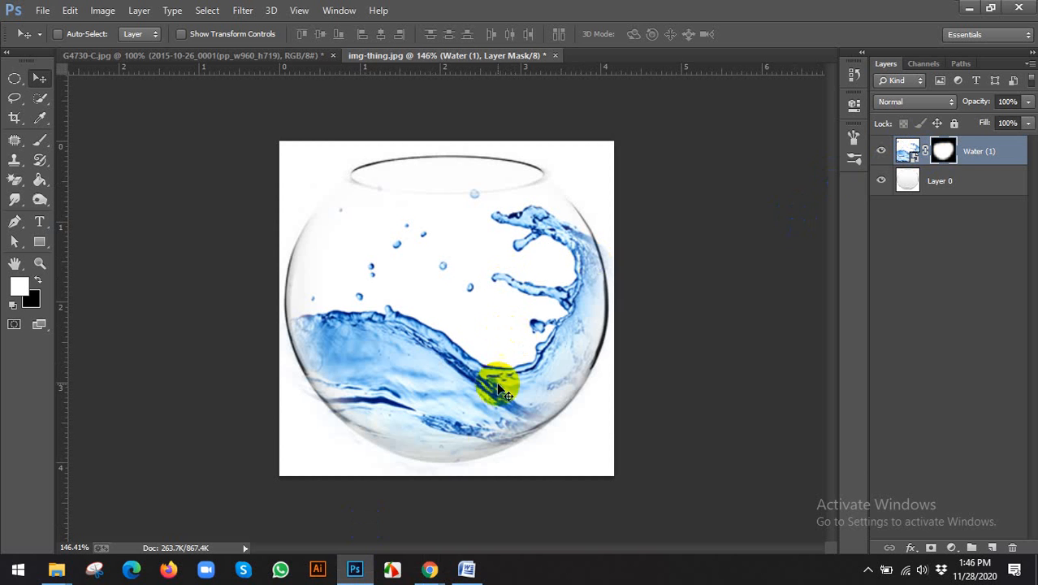
# Reveal more water along the bowl's lower edge on the Water (1) mask, and hide the spill outside the glass with a 60 px black brush.
pyautogui.press('b')
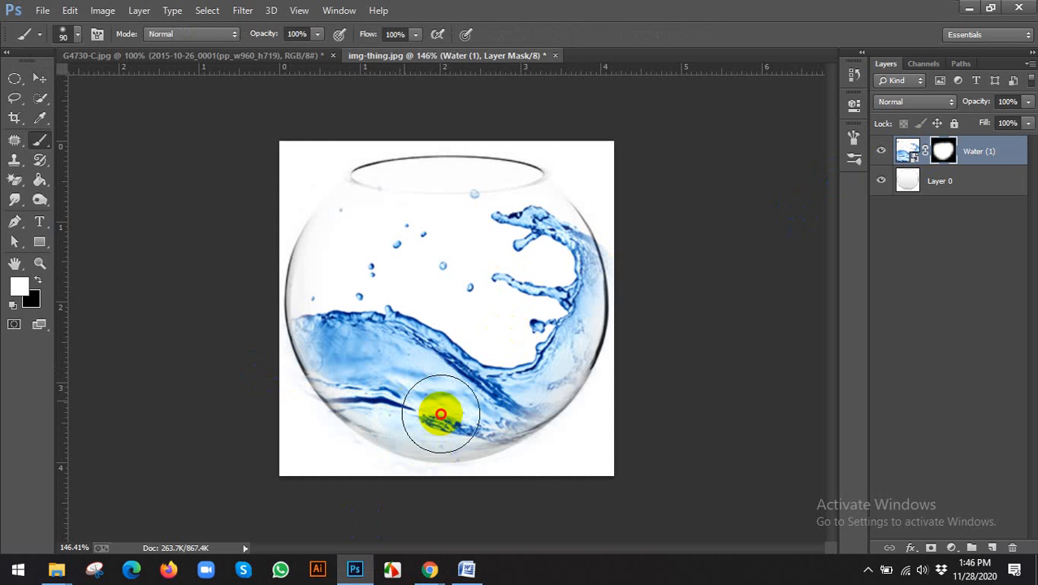
pyautogui.moveTo(440, 414)
pyautogui.mouseDown()
pyautogui.moveTo(370, 405)
pyautogui.moveTo(389, 388)
pyautogui.mouseUp()
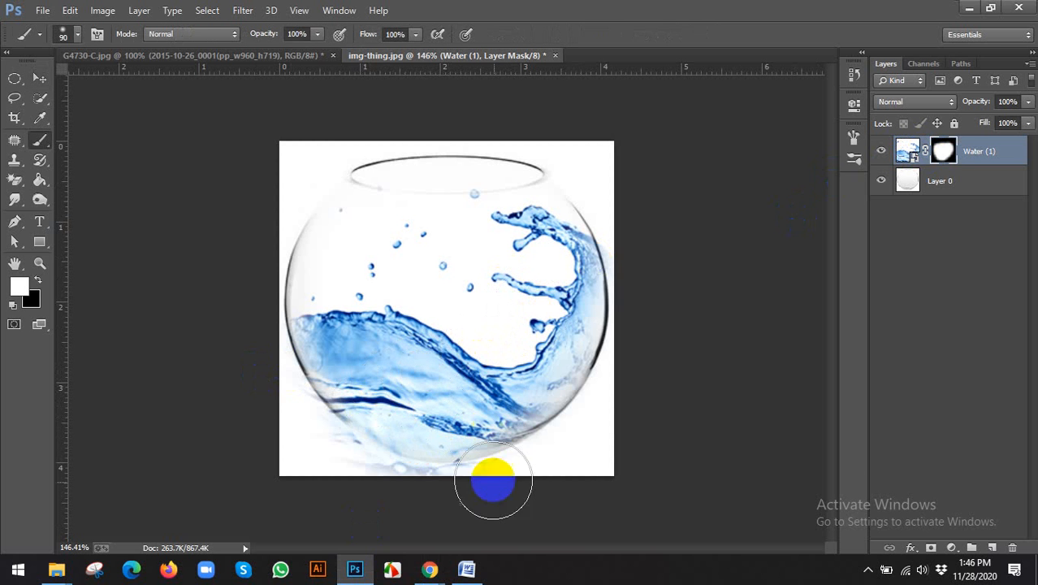
pyautogui.press('x')
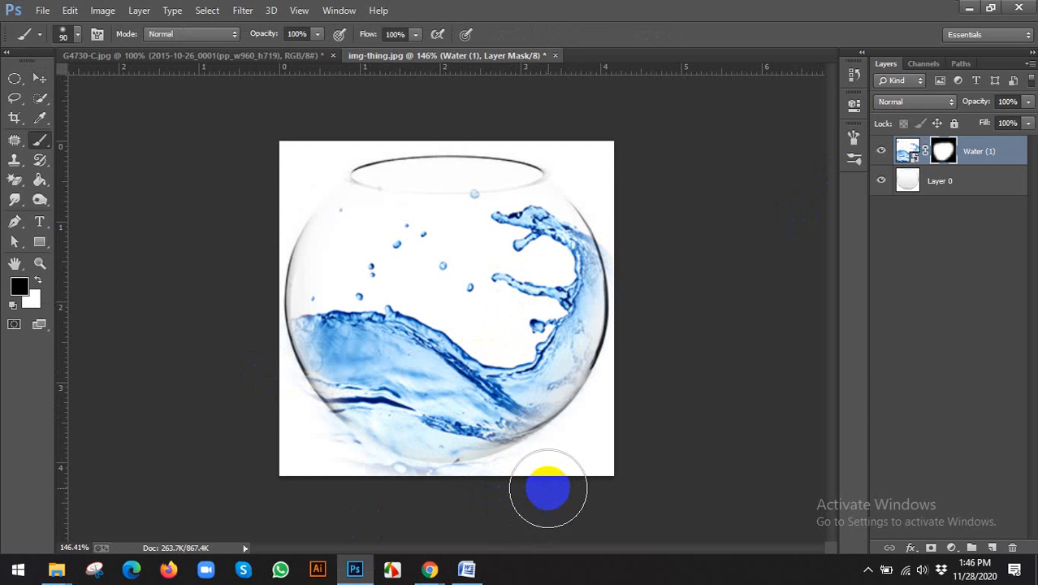
pyautogui.press('[')
pyautogui.press('[')
pyautogui.press('[')
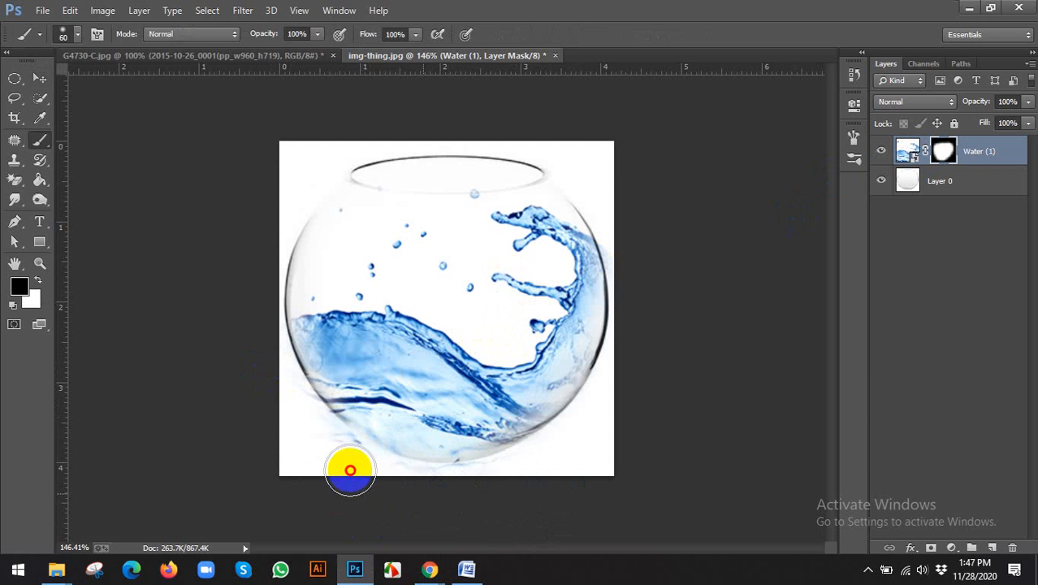
pyautogui.moveTo(350, 470)
pyautogui.mouseDown()
pyautogui.moveTo(275, 382)
pyautogui.moveTo(257, 327)
pyautogui.moveTo(272, 357)
pyautogui.mouseUp()
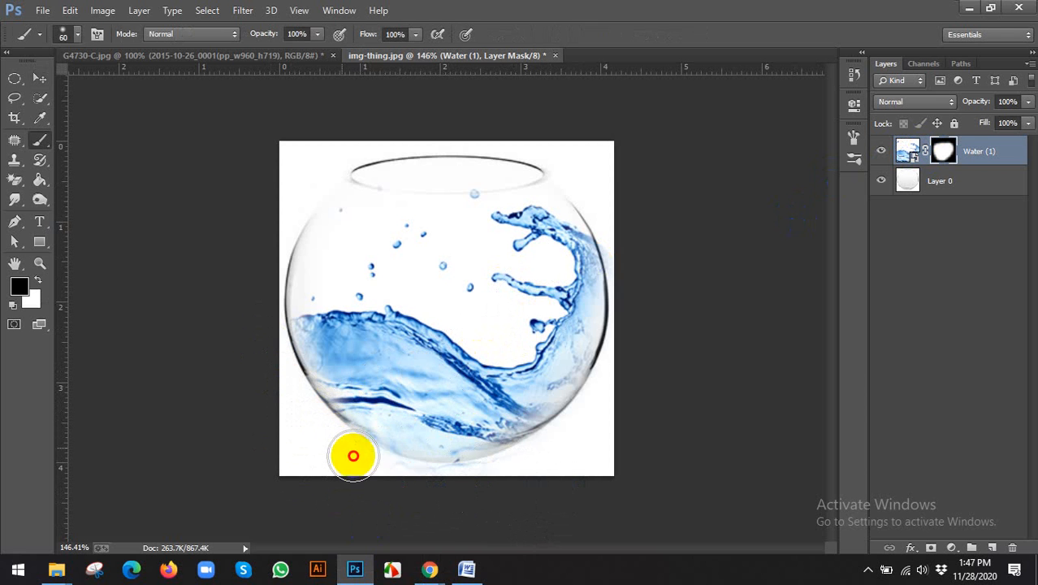
pyautogui.moveTo(353, 455)
pyautogui.mouseDown()
pyautogui.moveTo(434, 482)
pyautogui.moveTo(493, 486)
pyautogui.moveTo(511, 475)
pyautogui.moveTo(427, 480)
pyautogui.moveTo(482, 480)
pyautogui.moveTo(532, 460)
pyautogui.moveTo(582, 418)
pyautogui.moveTo(607, 386)
pyautogui.moveTo(621, 311)
pyautogui.moveTo(616, 226)
pyautogui.mouseUp()
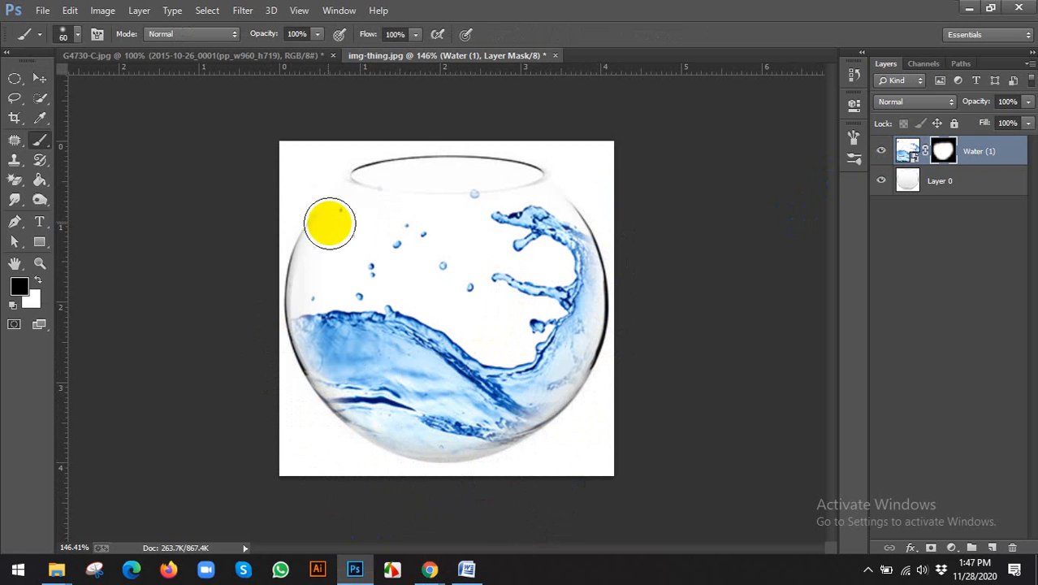
pyautogui.moveTo(315, 200)
pyautogui.mouseDown()
pyautogui.moveTo(326, 166)
pyautogui.moveTo(248, 324)
pyautogui.moveTo(322, 158)
pyautogui.moveTo(616, 144)
pyautogui.mouseUp()
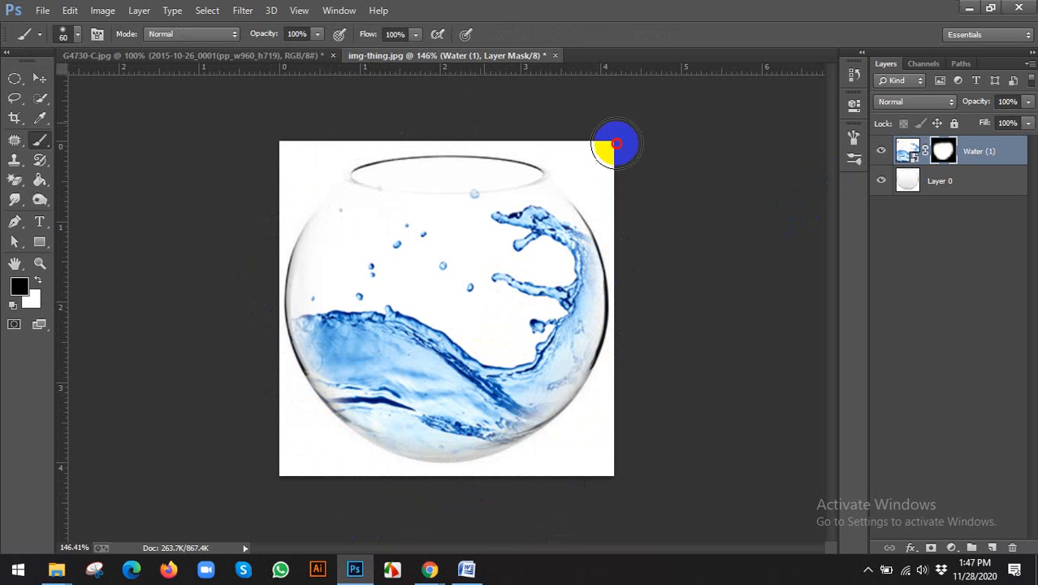
pyautogui.press('v')
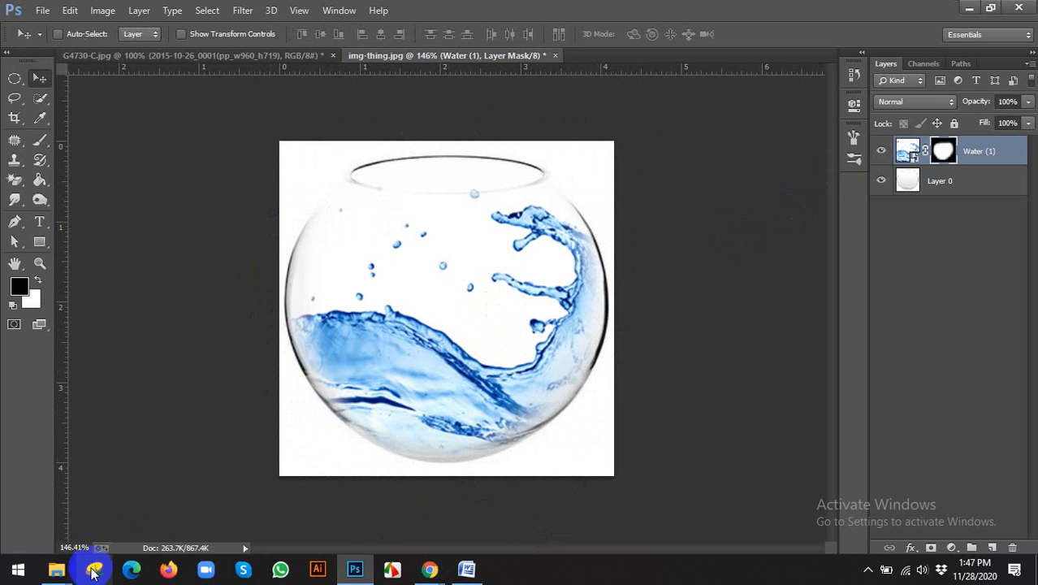
# Place kerti to alja.png from the Fish folder into the fishbowl image, scale it to 105%, and move the goldfish down into the water.
pyautogui.click(59, 572)
pyautogui.click(251, 486)
pyautogui.click(417, 223)
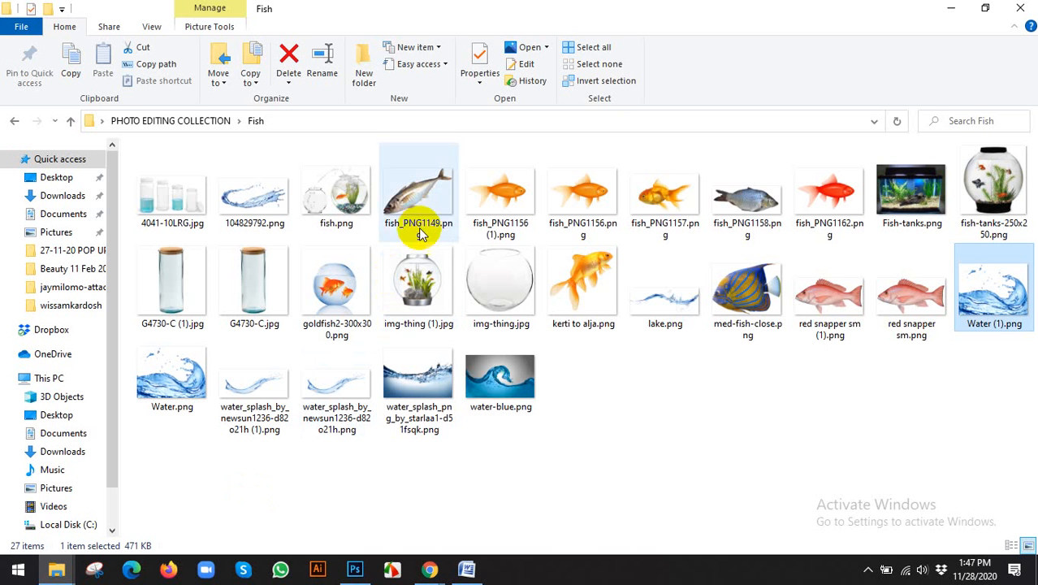
pyautogui.click(582, 285)
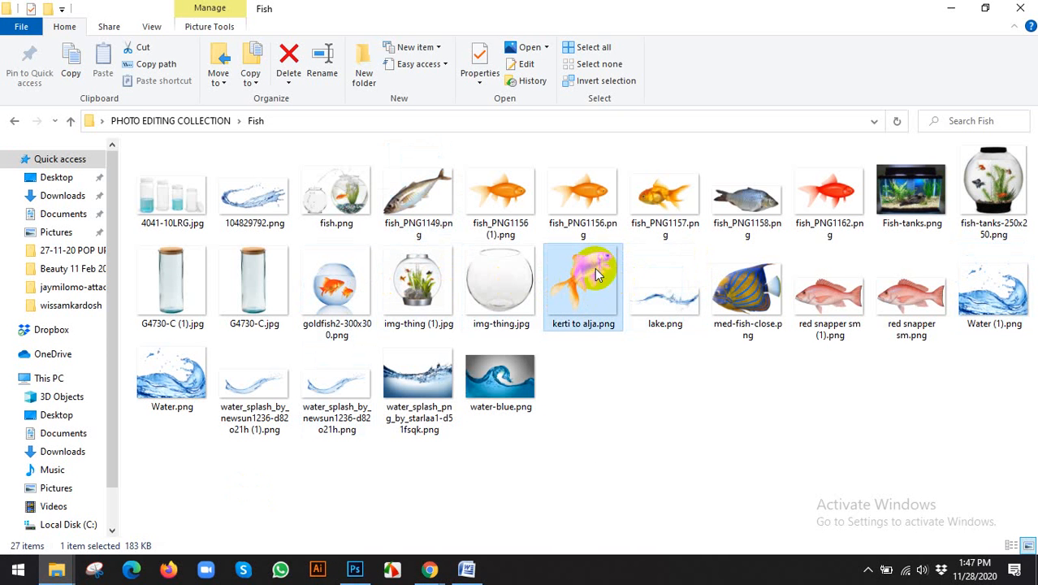
pyautogui.moveTo(602, 271); pyautogui.dragTo(468, 263)
pyautogui.moveTo(515, 220); pyautogui.dragTo(527, 212)
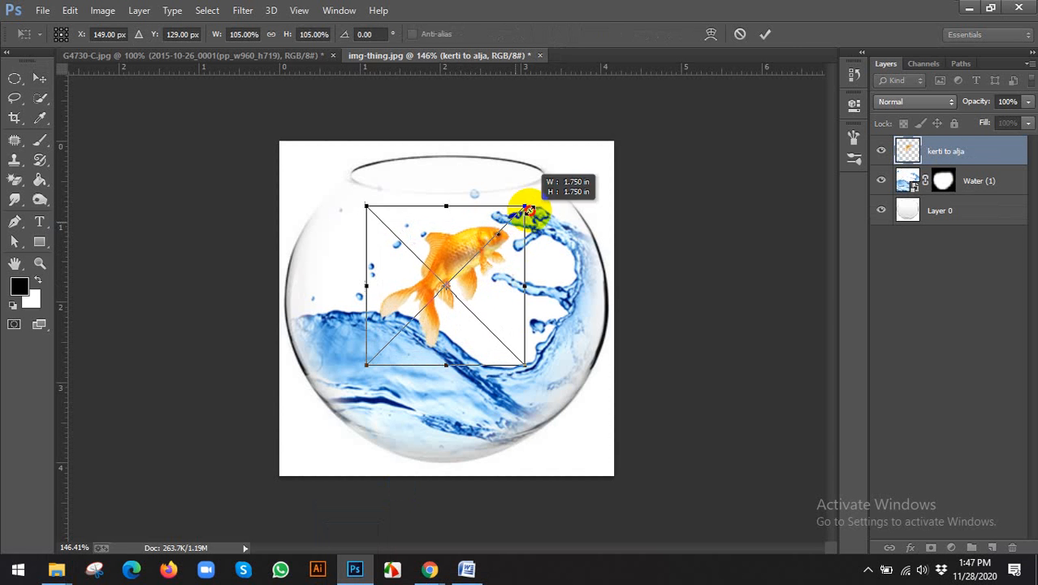
pyautogui.click(765, 33)
pyautogui.moveTo(468, 229); pyautogui.dragTo(457, 290)
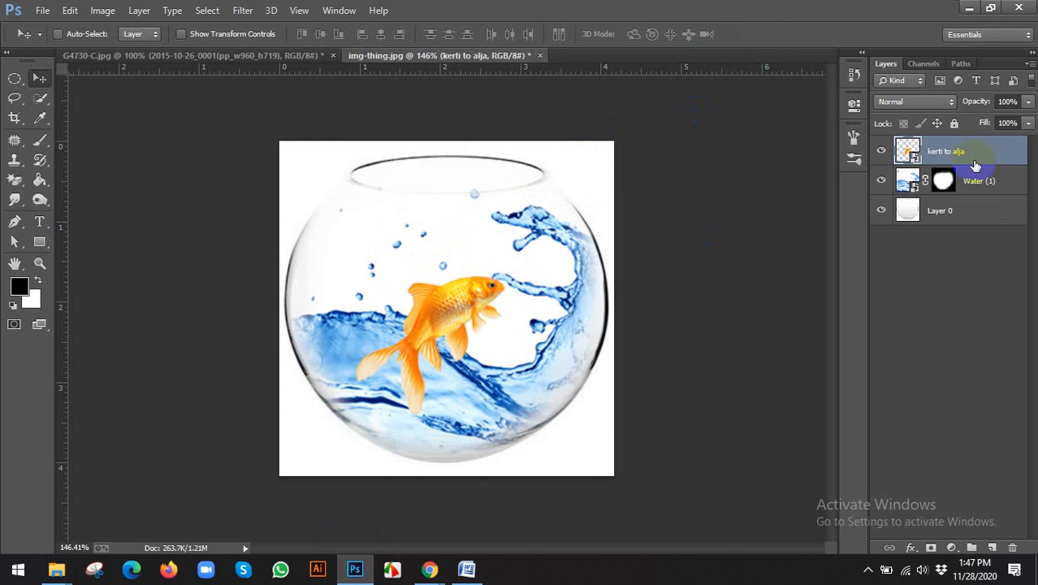
# Preview the kerti to alja layer in successive blend modes, starting with Multiply and ending with Luminosity.
pyautogui.click(915, 102)
pyautogui.click(890, 139)
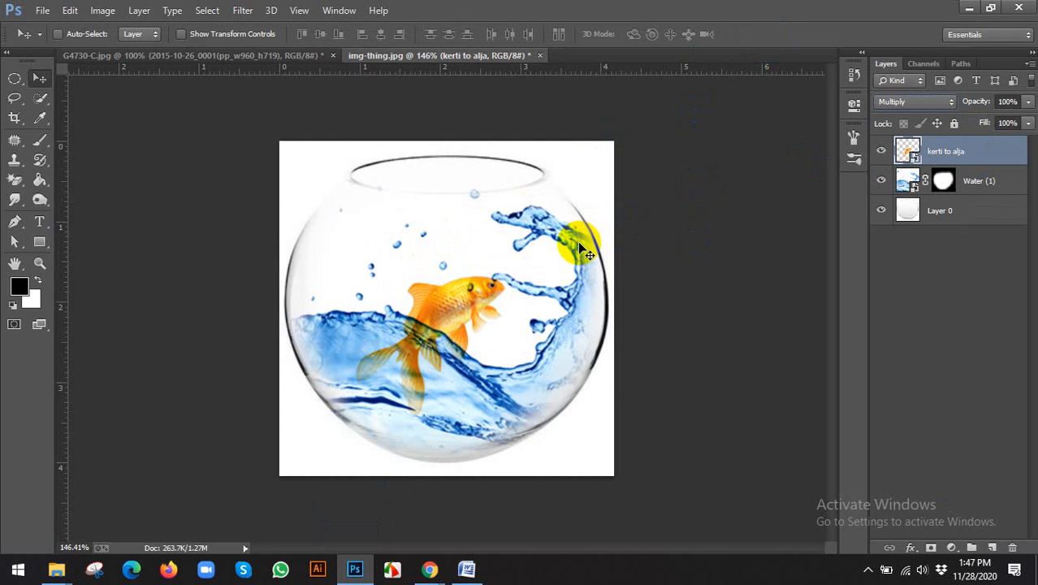
pyautogui.hotkey('shift', '+')
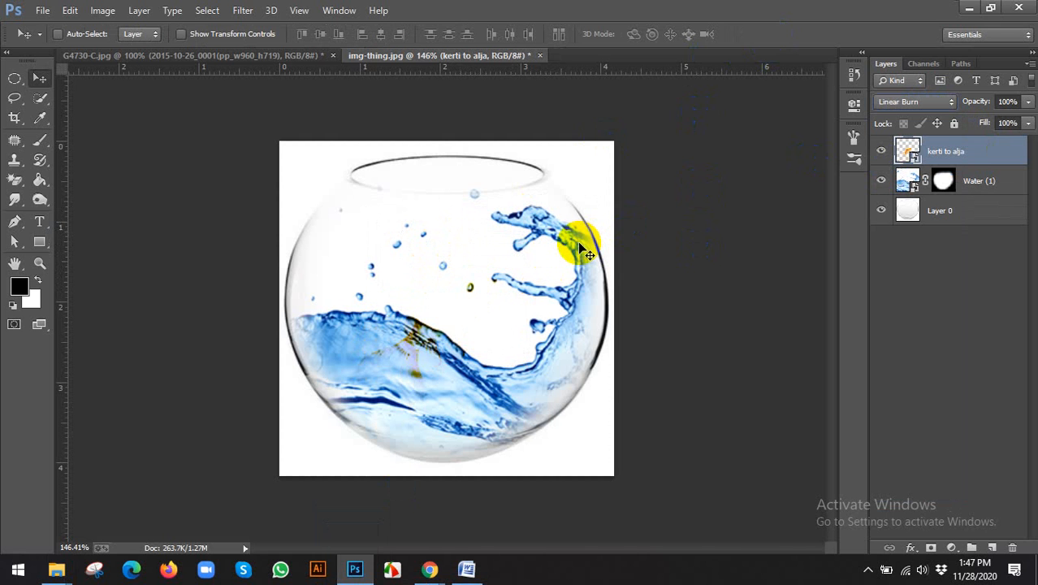
pyautogui.hotkey('shift', '+')
pyautogui.hotkey('shift', '+')
pyautogui.hotkey('shift', '+')
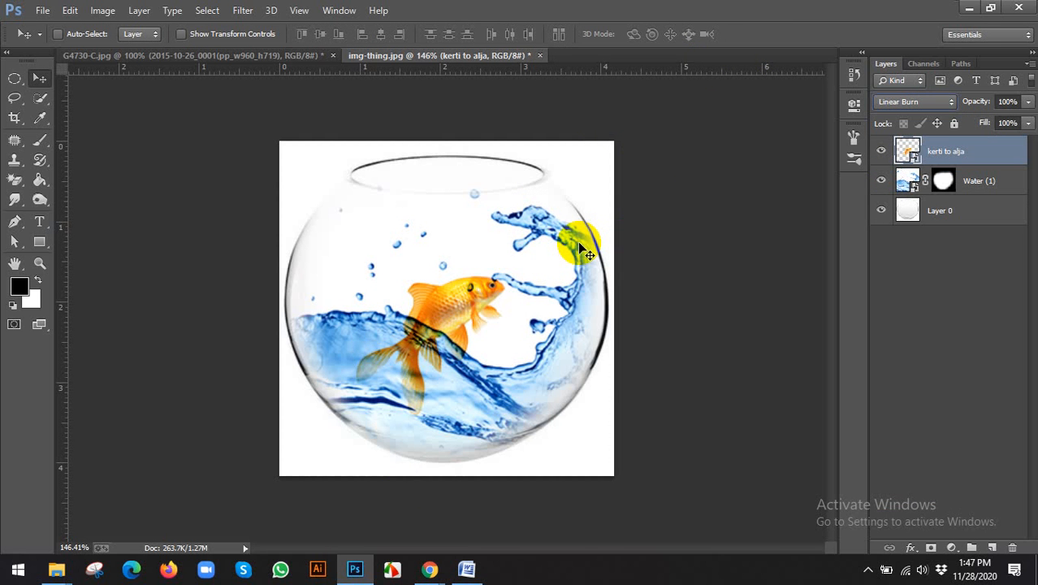
pyautogui.hotkey('shift', '+')
pyautogui.hotkey('shift', '+')
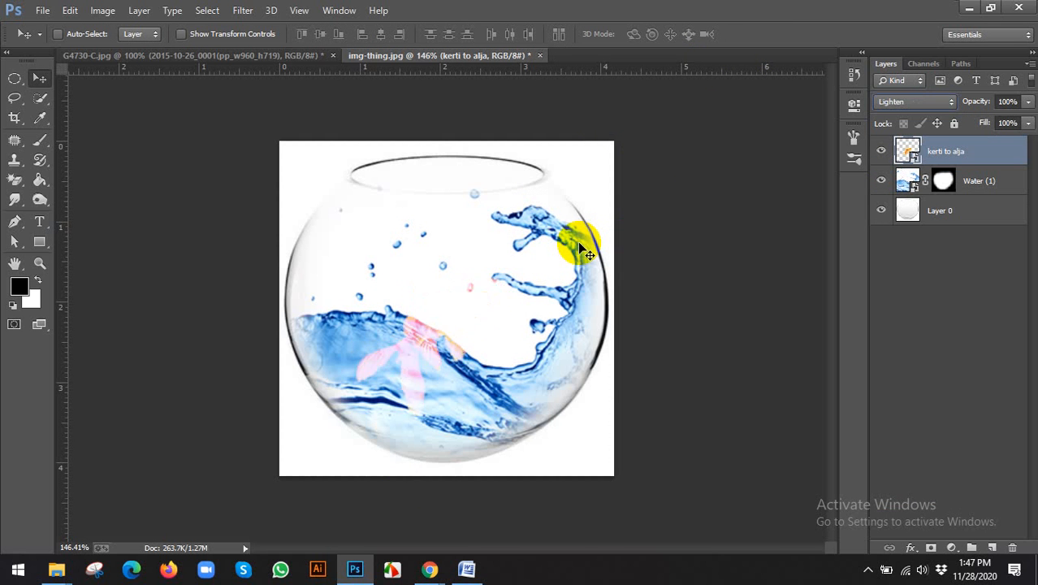
pyautogui.hotkey('shift', '+')
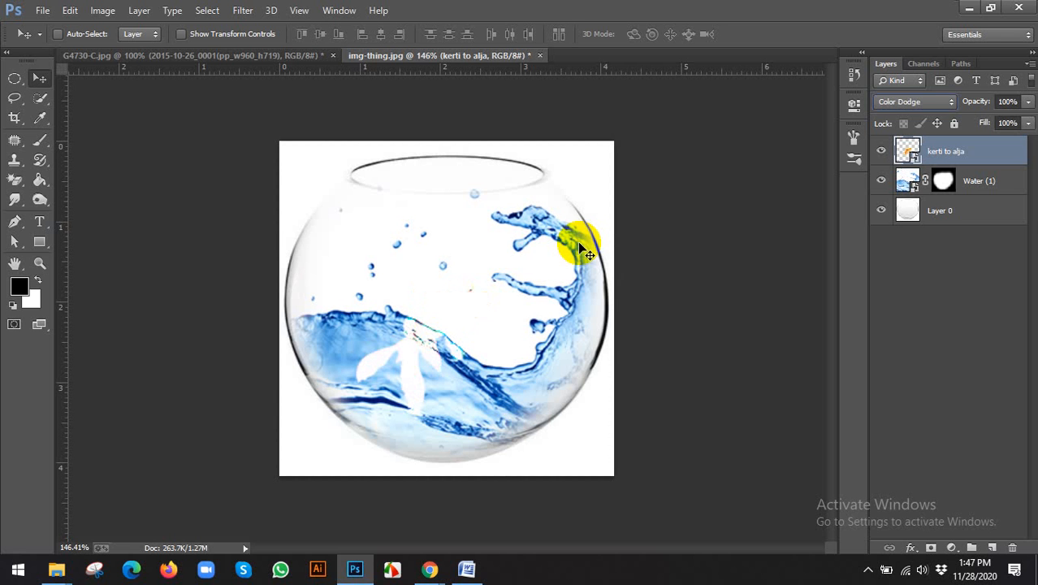
pyautogui.hotkey('shift', '+')
pyautogui.hotkey('shift', '+')
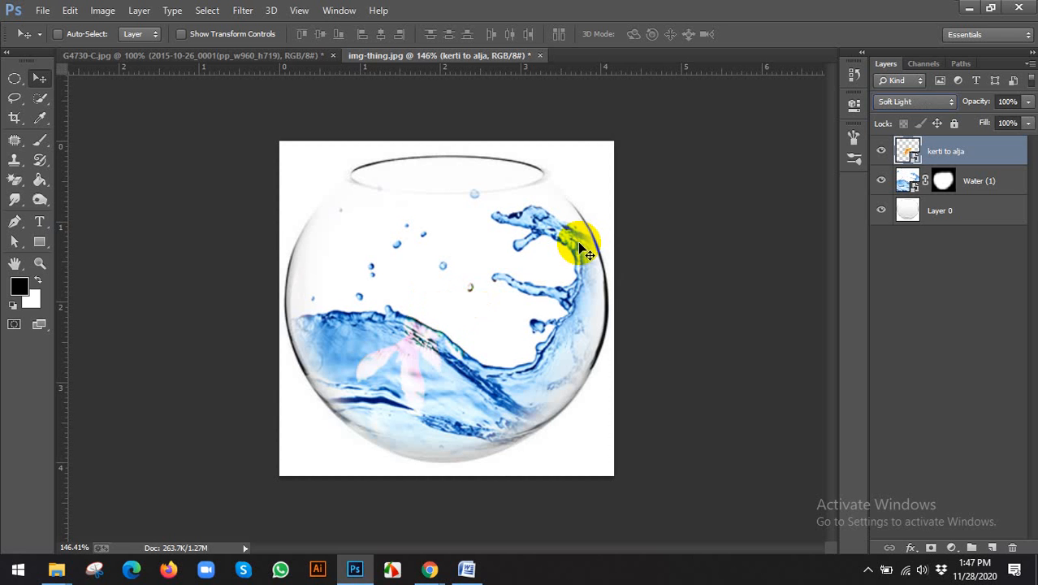
pyautogui.hotkey('shift', '-')
pyautogui.hotkey('shift', '+')
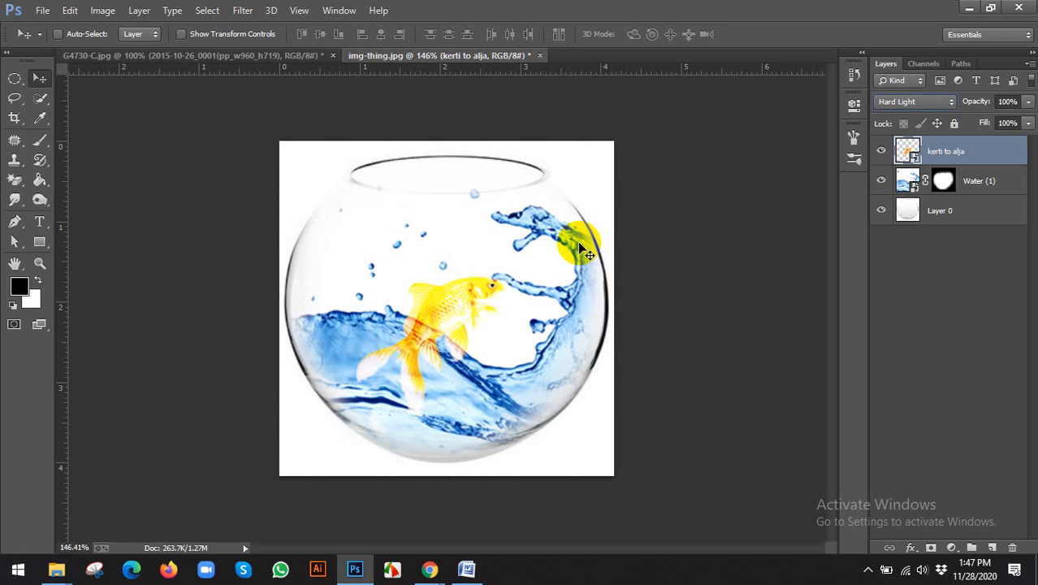
pyautogui.hotkey('shift', '+')
pyautogui.hotkey('shift', '+')
pyautogui.hotkey('shift', '+')
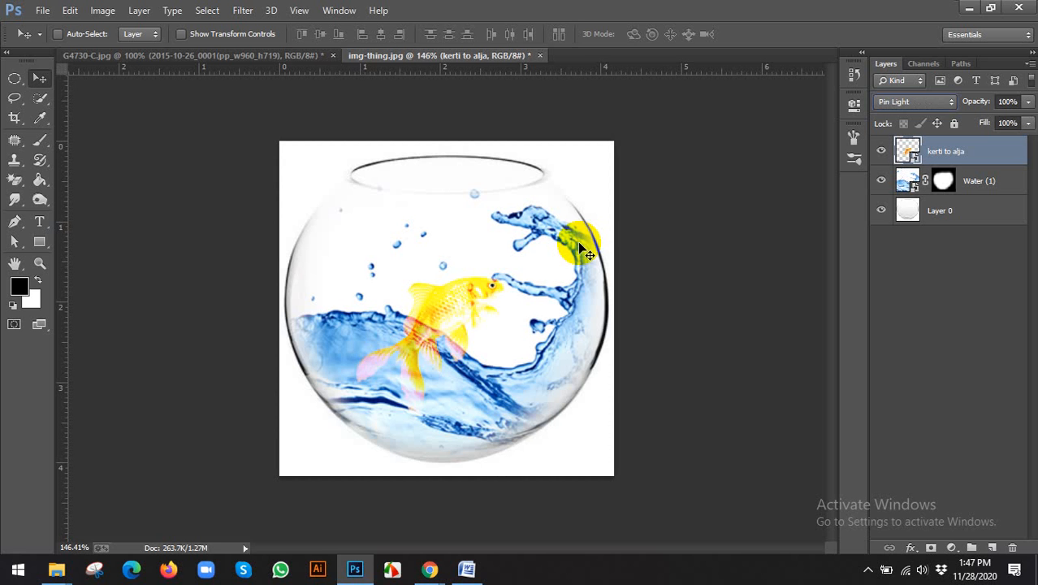
pyautogui.hotkey('shift', '+')
pyautogui.hotkey('shift', '+')
pyautogui.hotkey('shift', '+')
pyautogui.hotkey('shift', '+')
pyautogui.hotkey('shift', '+')
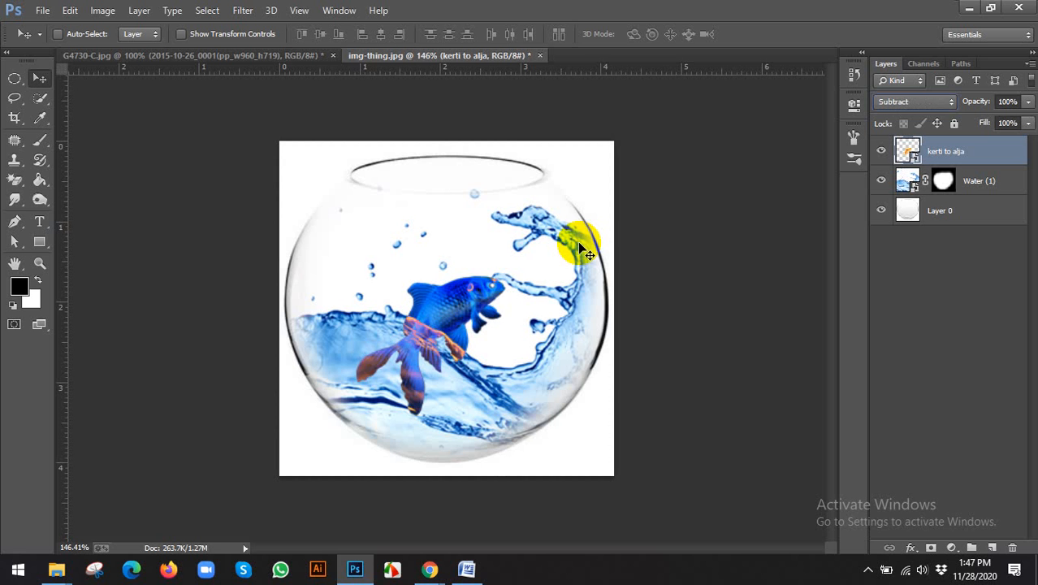
pyautogui.hotkey('shift', '+')
pyautogui.hotkey('shift', '+')
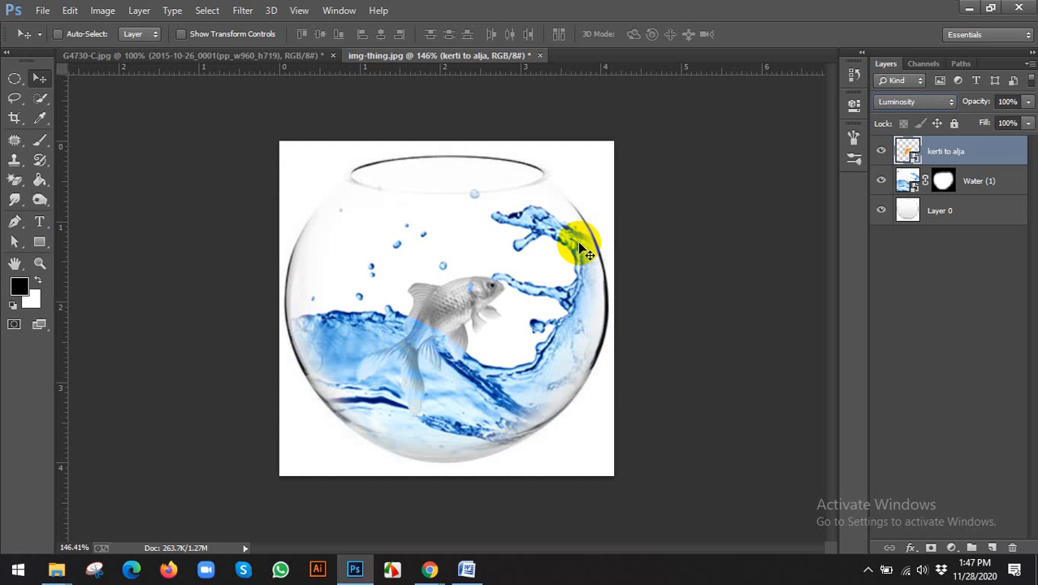
# Set the blend mode of the kerti to alja layer to Multiply.
pyautogui.click(920, 98)
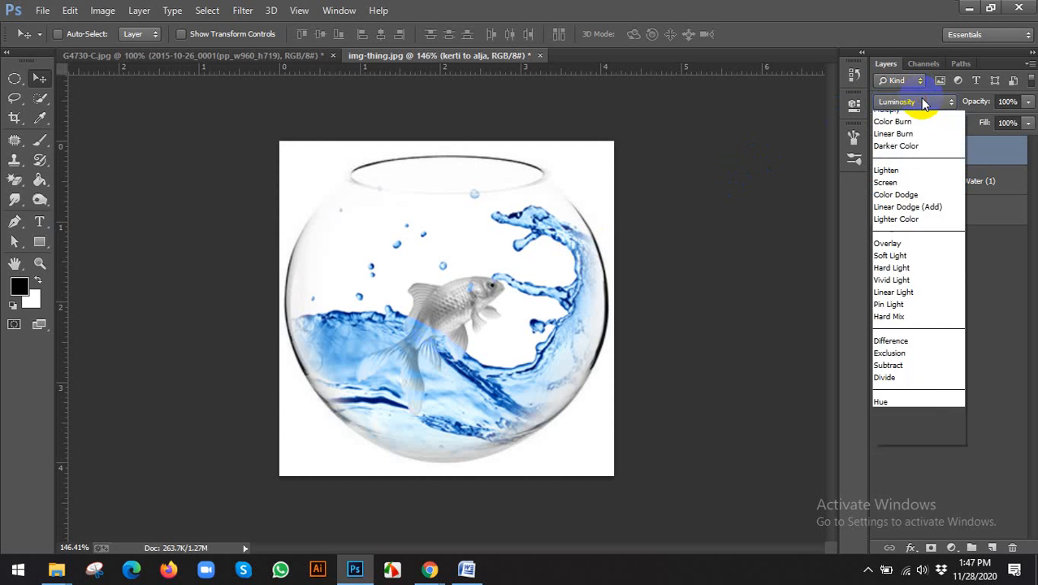
pyautogui.click(903, 163)
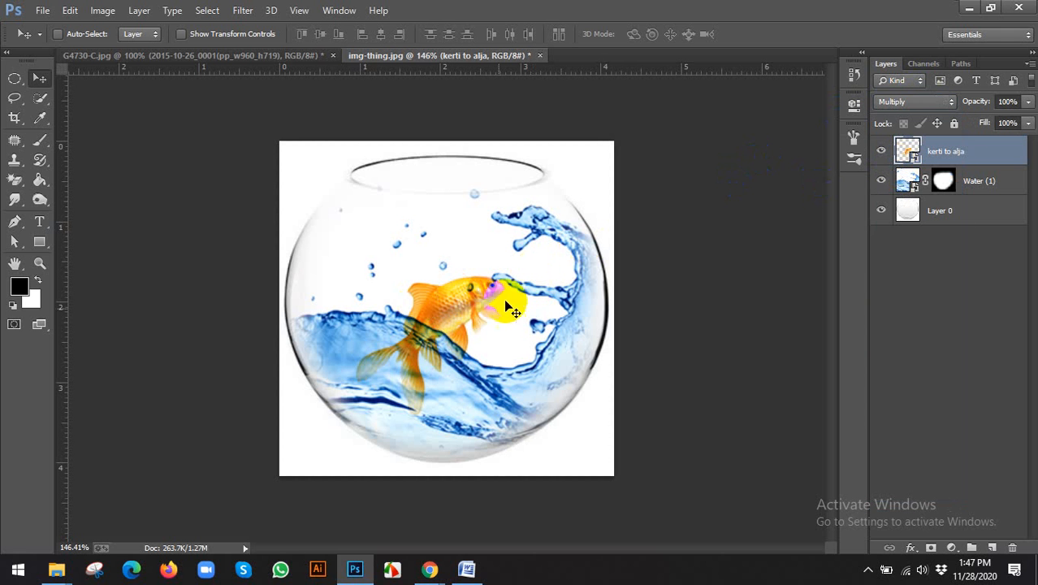
# Examine the fishbowl composite alongside the woman-in-a-jar composite in the G4730-C.jpg document.
pyautogui.scroll(1, 601, 275)
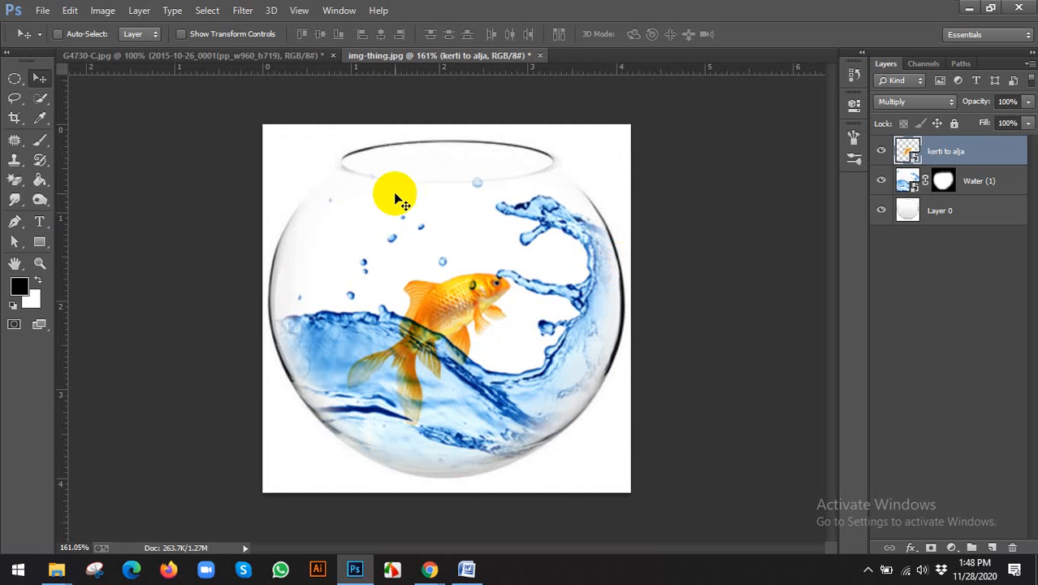
pyautogui.click(239, 57)
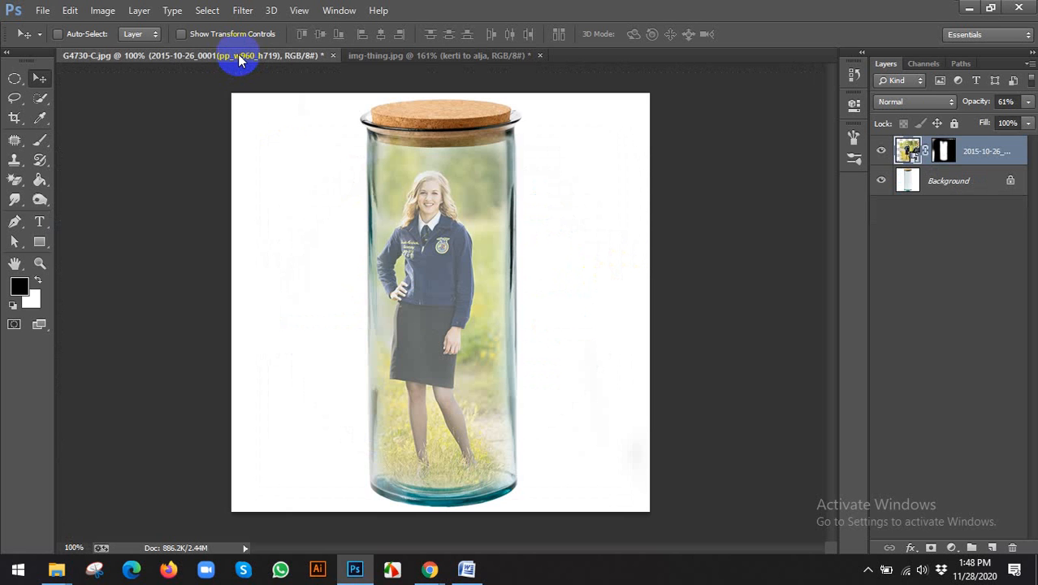
pyautogui.click(435, 55)
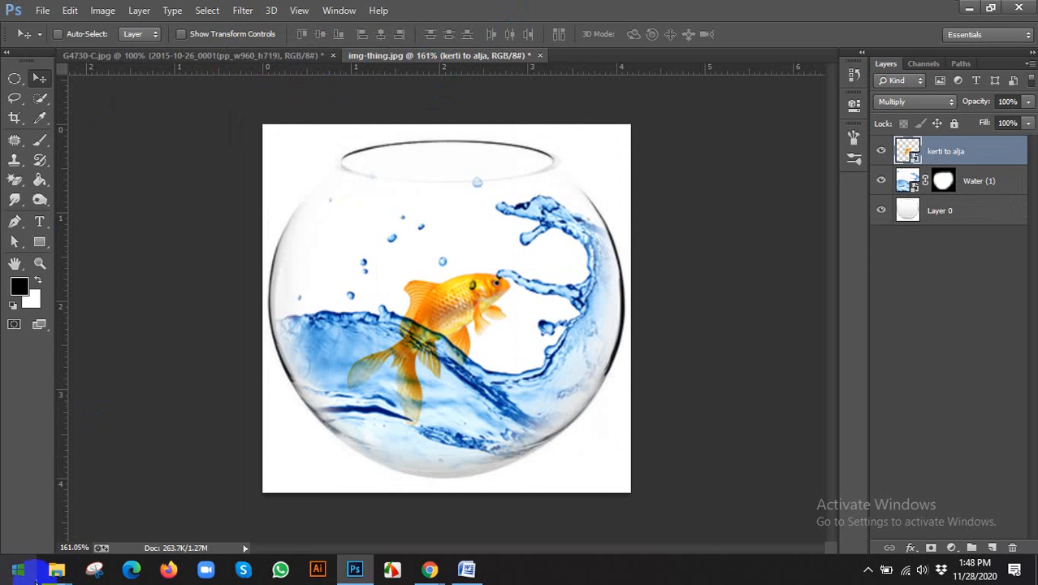
# Switch to File Explorer and open the tiger leather photo folder inside PHOTO EDITING COLLECTION.
pyautogui.moveTo(56, 569)
pyautogui.click(233, 492)
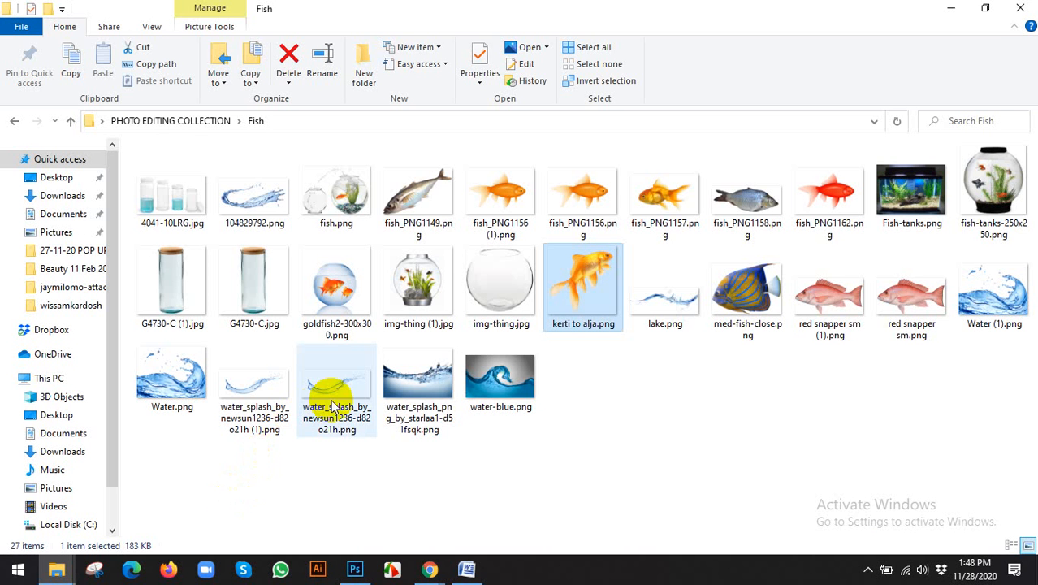
pyautogui.click(185, 121)
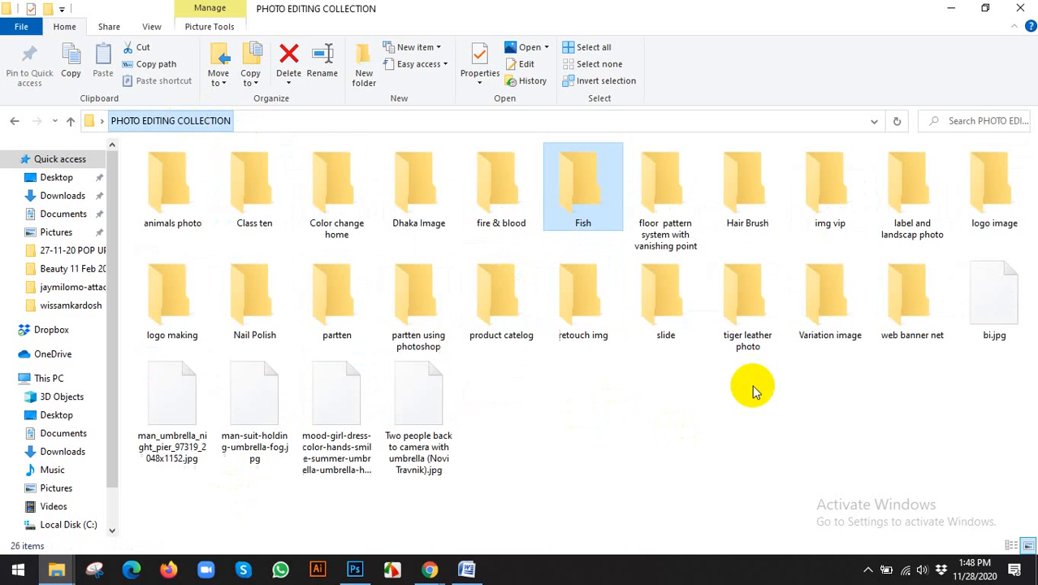
pyautogui.doubleClick(746, 331)
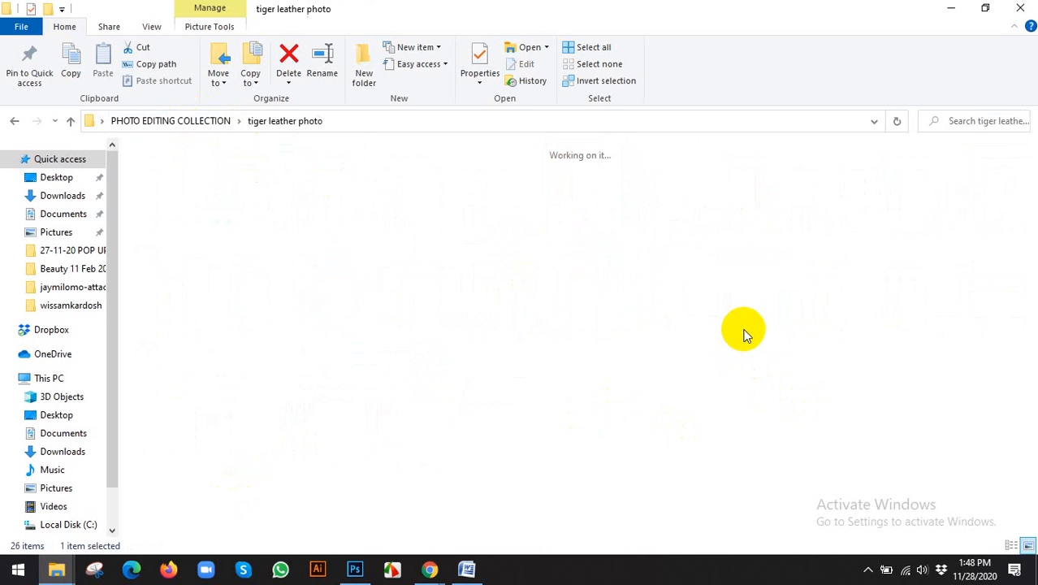
# View the bigstock-Electric-light-bulb-and-a-plan-36441958.jpg example image, close it, and select the depositphotos image of a goldfish inside a bulb.
pyautogui.click(674, 221)
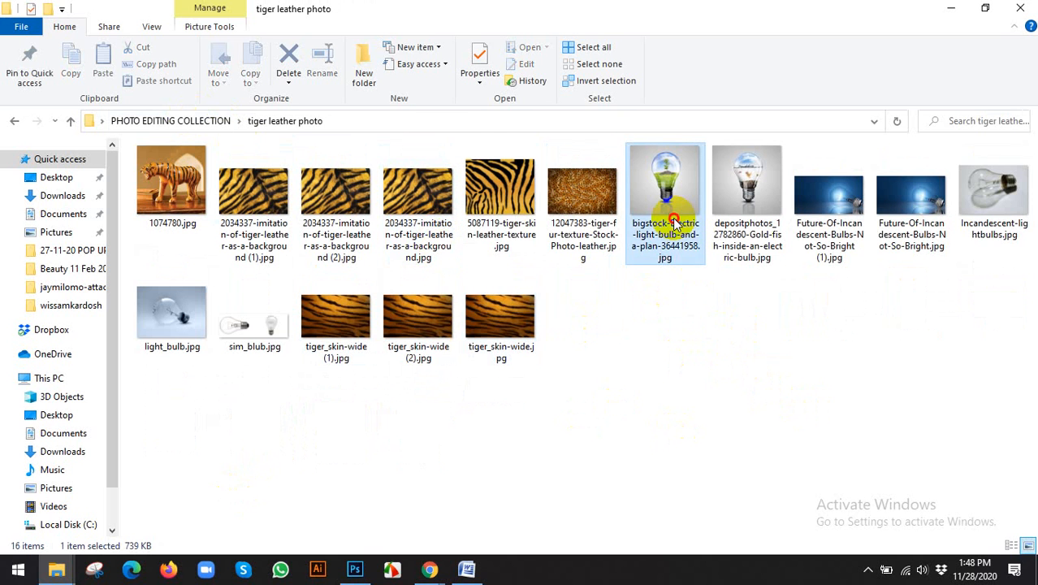
pyautogui.doubleClick(671, 220)
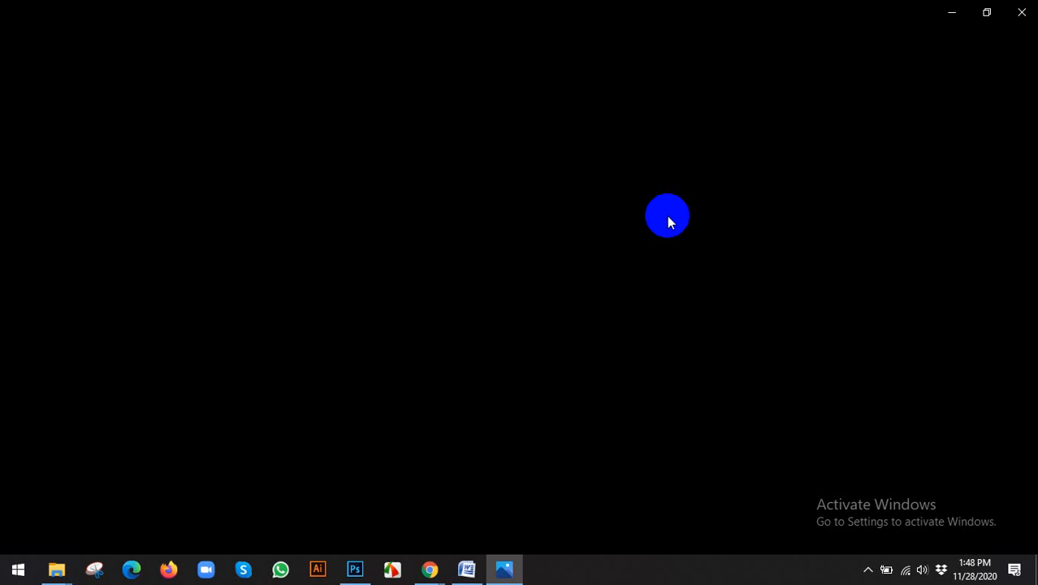
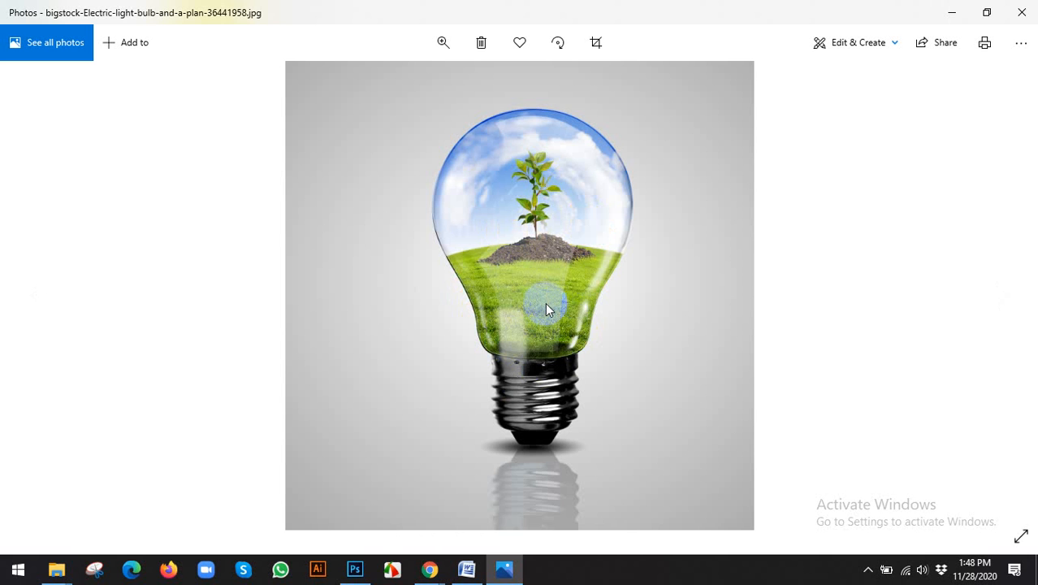
pyautogui.click(1023, 11)
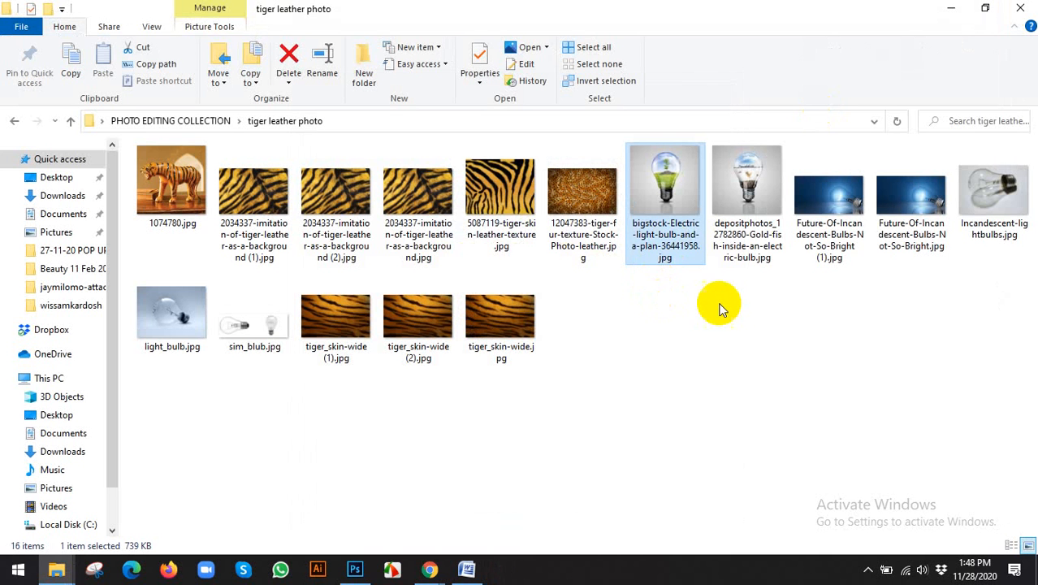
pyautogui.click(740, 240)
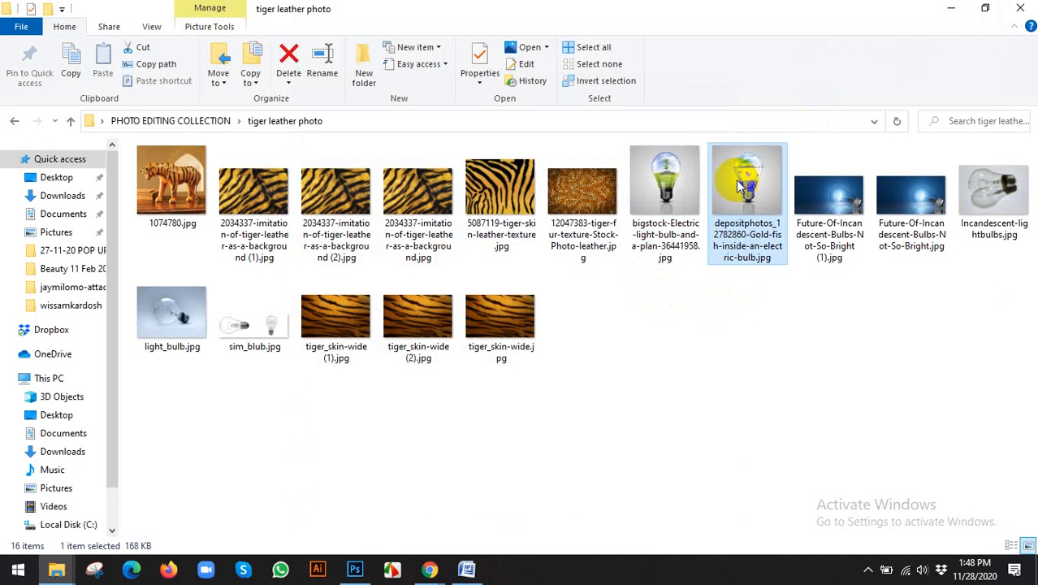
# View the depositphotos example image of goldfish inside an electric bulb, and close it.
pyautogui.doubleClick(730, 189)
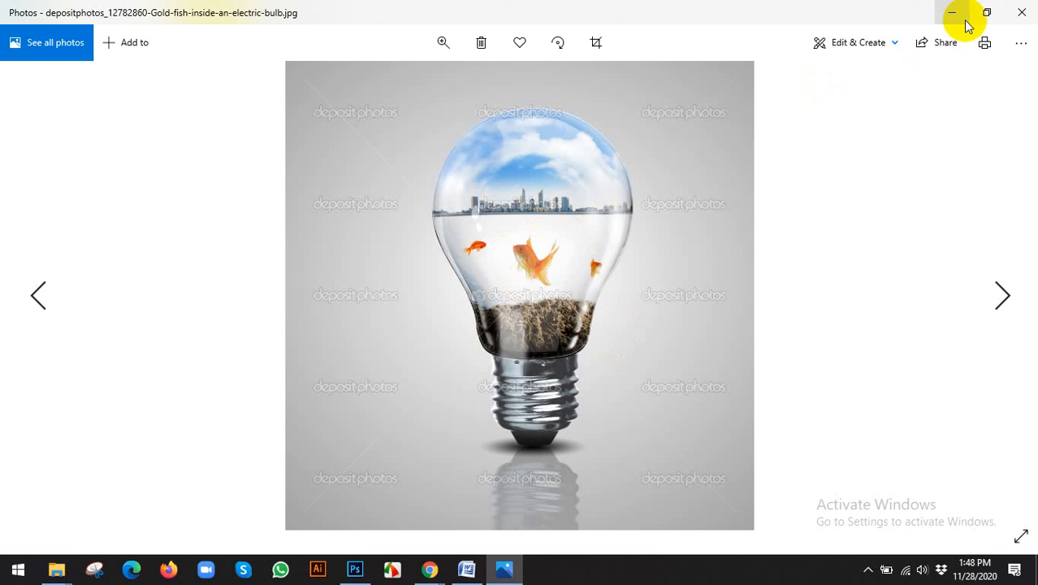
pyautogui.click(1018, 12)
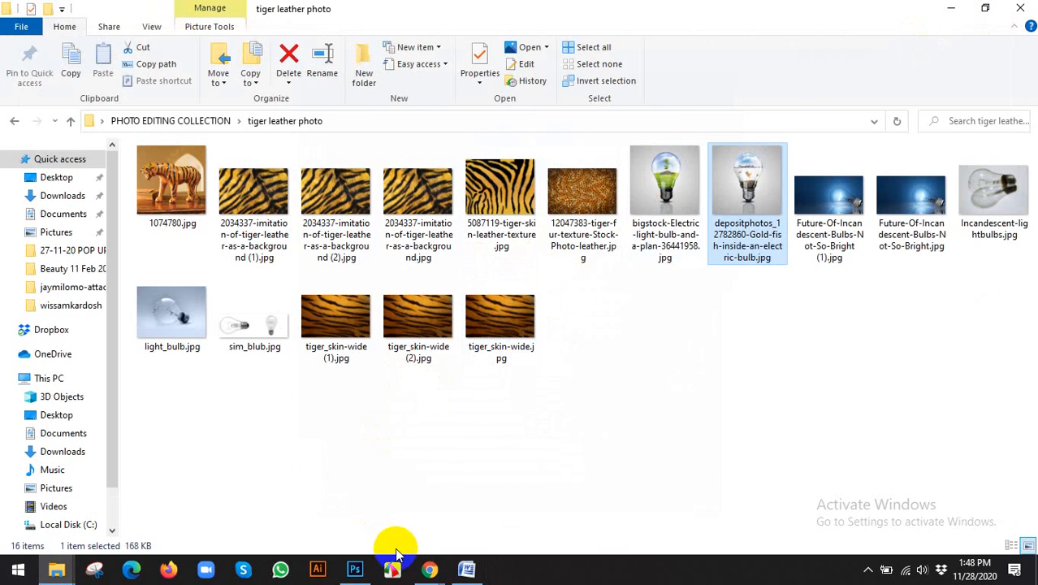
# Switch to the Google Meet call in Chrome, read the class chat, and close the chat.
pyautogui.moveTo(438, 575)
pyautogui.click(365, 515)
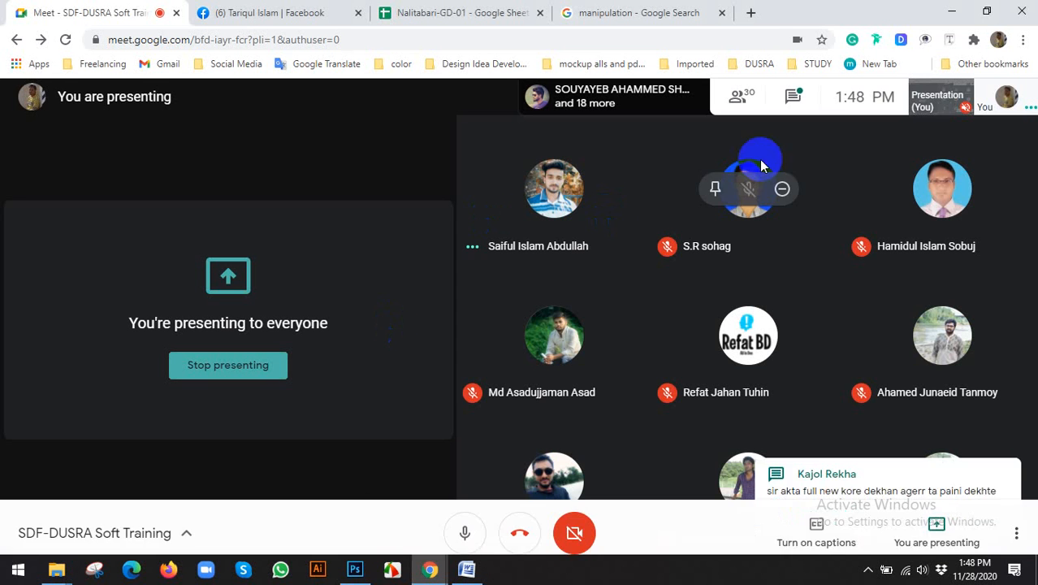
pyautogui.click(796, 110)
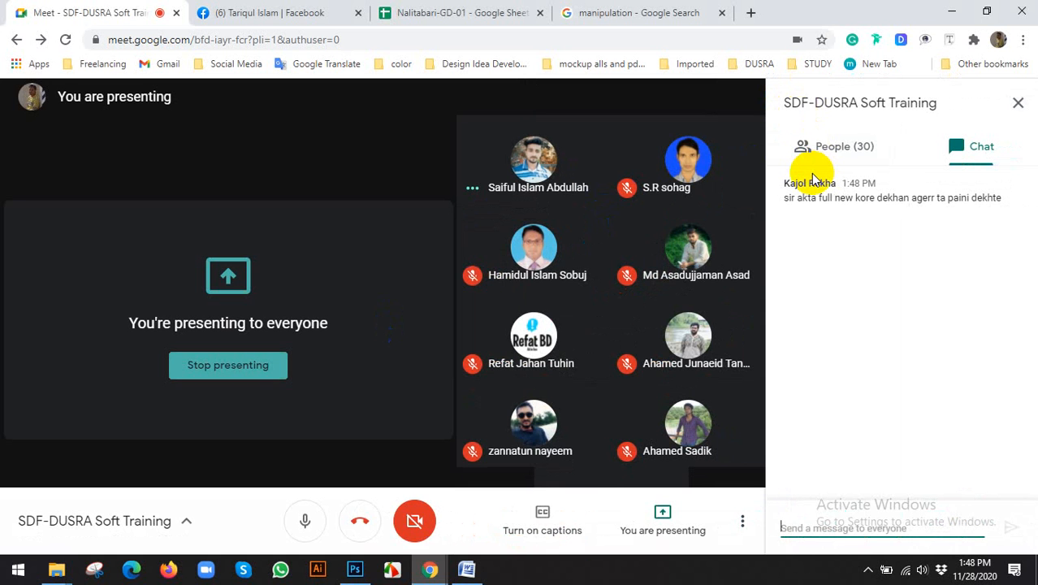
pyautogui.click(1017, 102)
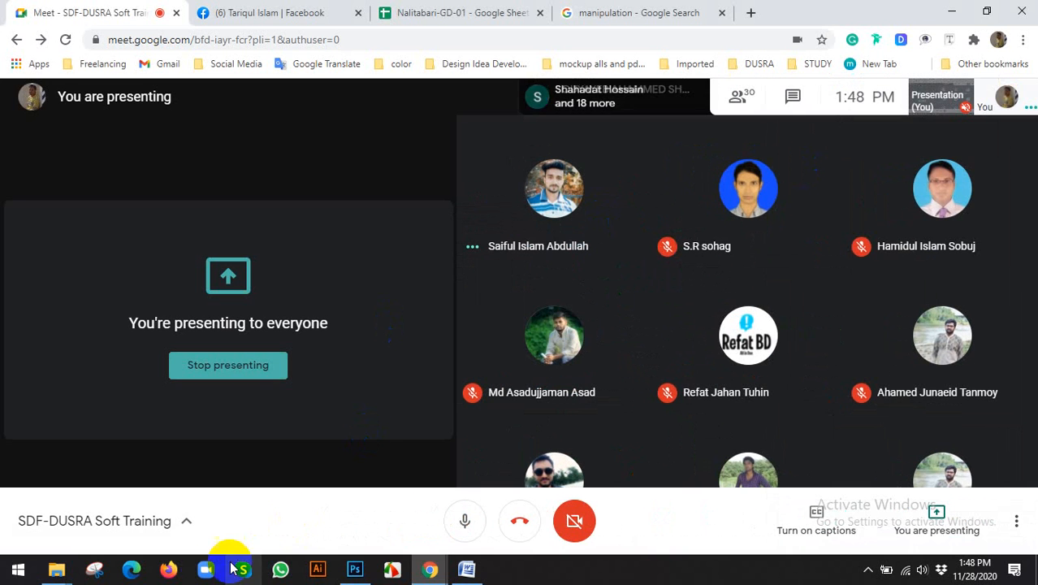
# Return to the tiger leather photo folder in File Explorer and check sim_blub.jpg, light_bulb.jpg and the two bulb composite examples.
pyautogui.click(357, 568)
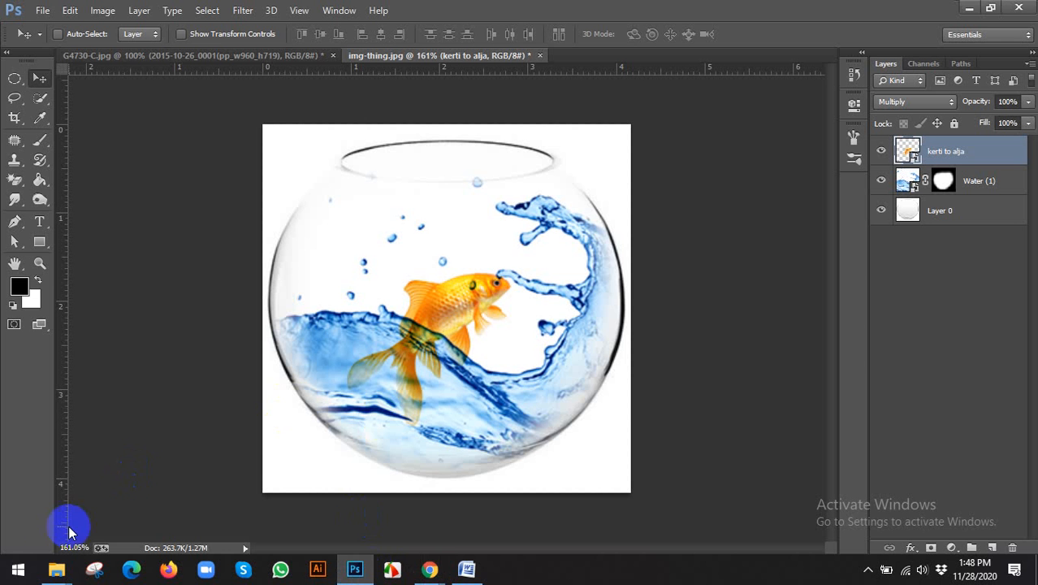
pyautogui.moveTo(55, 569)
pyautogui.click(196, 505)
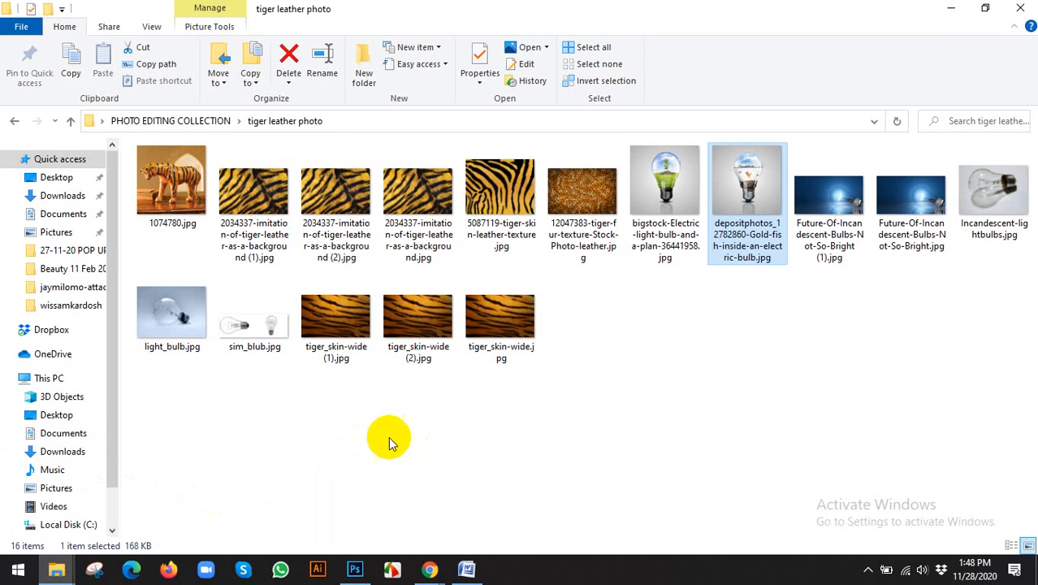
pyautogui.click(275, 329)
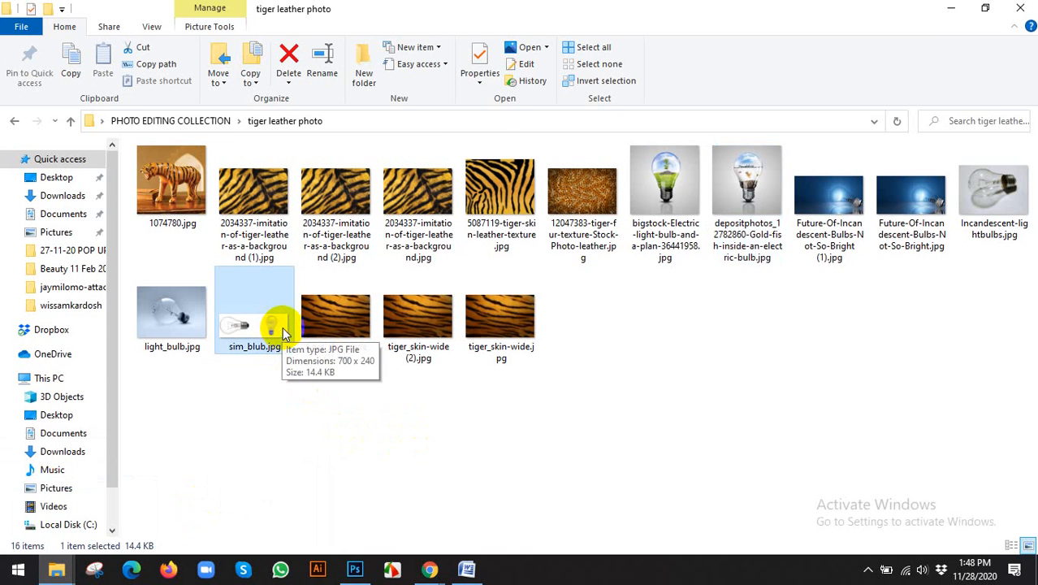
pyautogui.click(173, 325)
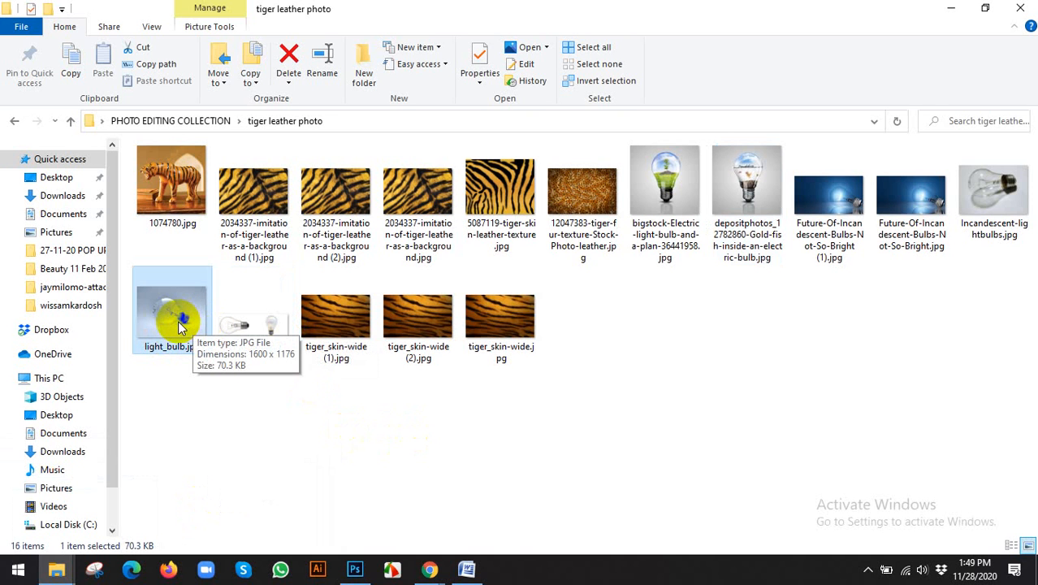
pyautogui.click(752, 182)
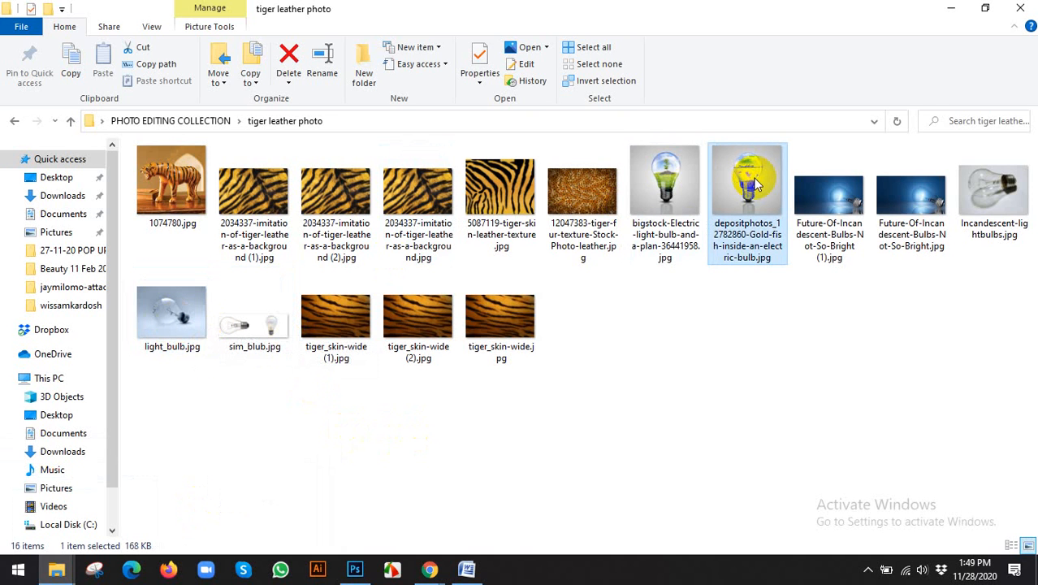
pyautogui.click(678, 198)
# Switch to Chrome and replace the manipulation search with a Google search for "blank blub".
pyautogui.moveTo(428, 567)
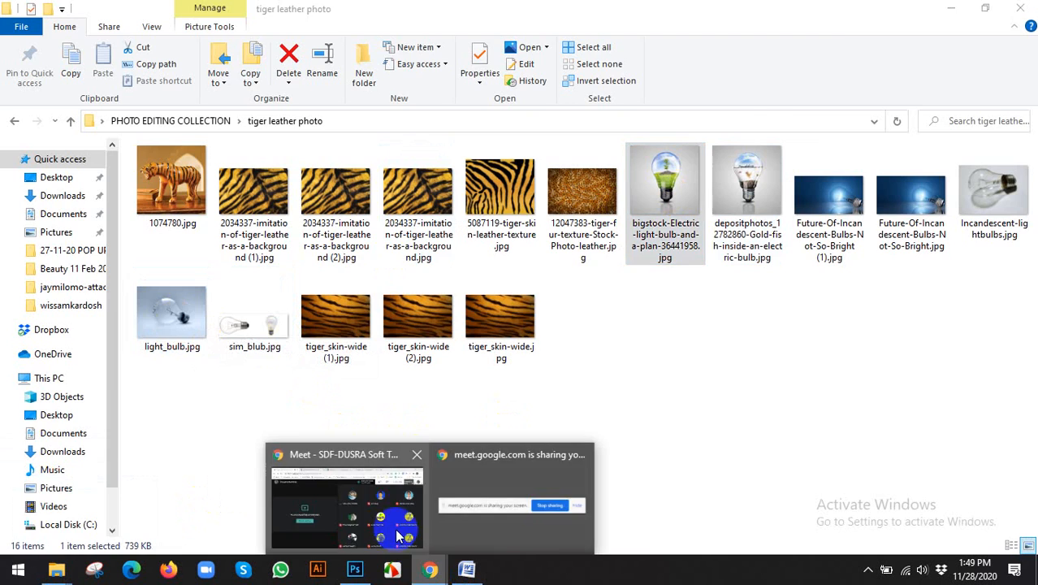
pyautogui.click(395, 527)
pyautogui.click(654, 24)
pyautogui.click(448, 41)
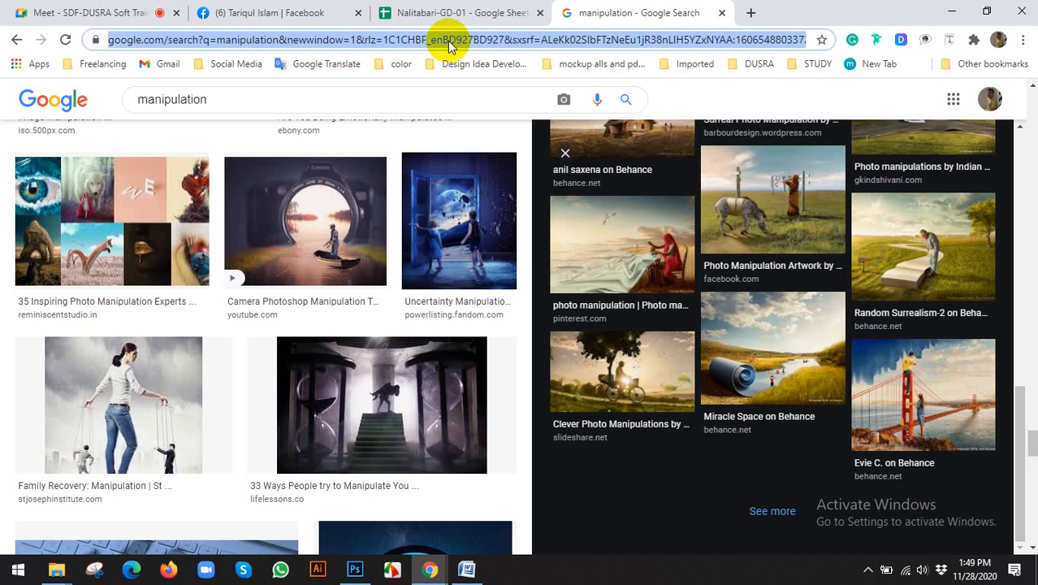
pyautogui.write('blan')
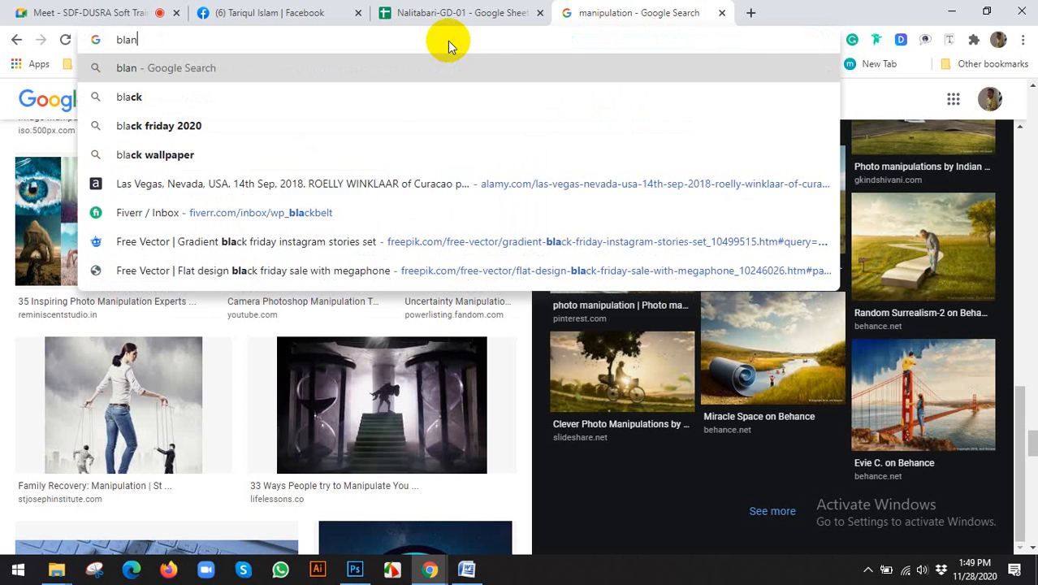
pyautogui.write('k blub')
pyautogui.press('Return')
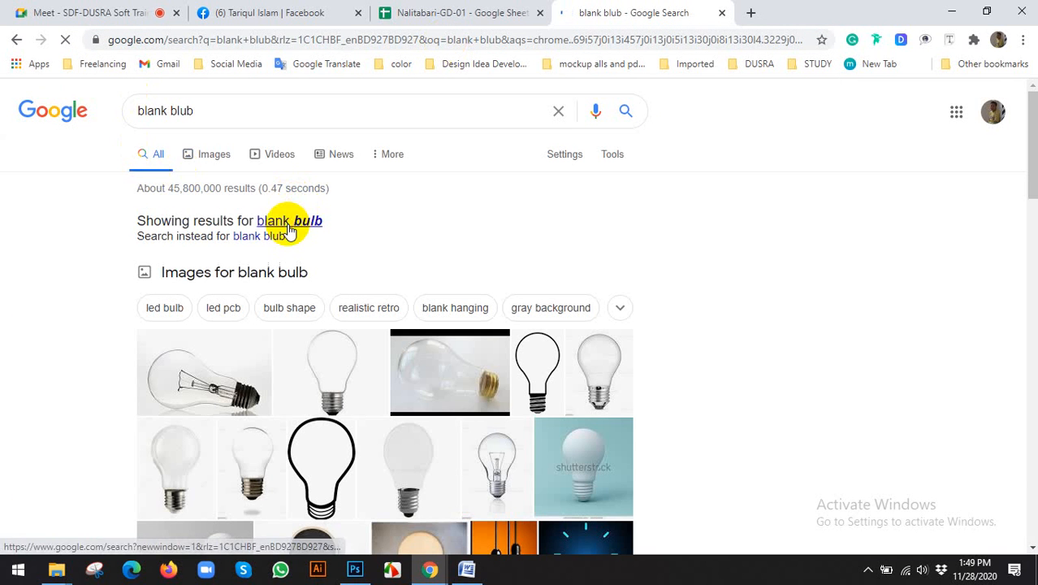
# Show the image results for blank bulb and filter them to Large size.
pyautogui.click(615, 154)
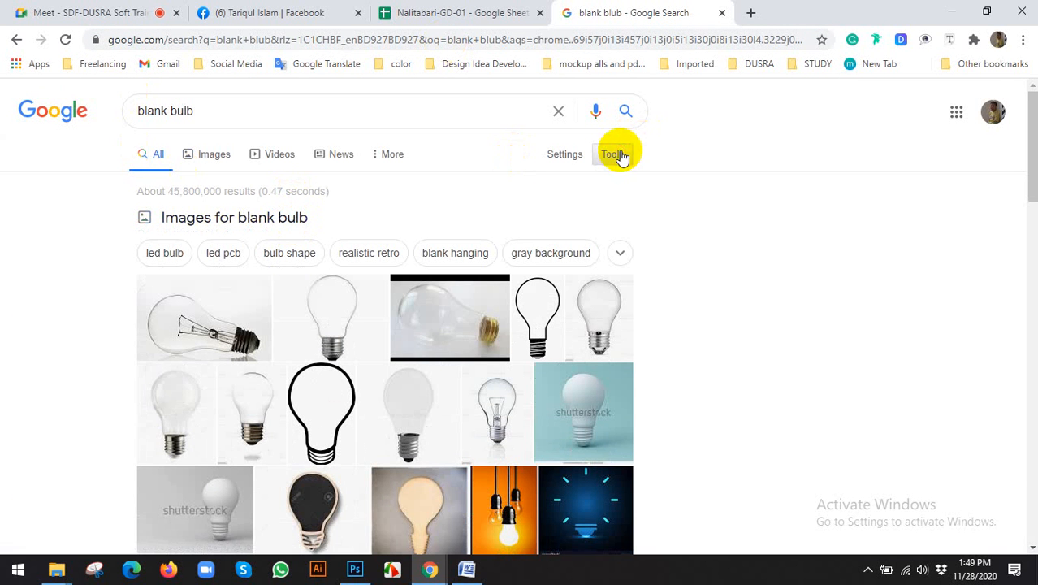
pyautogui.click(206, 155)
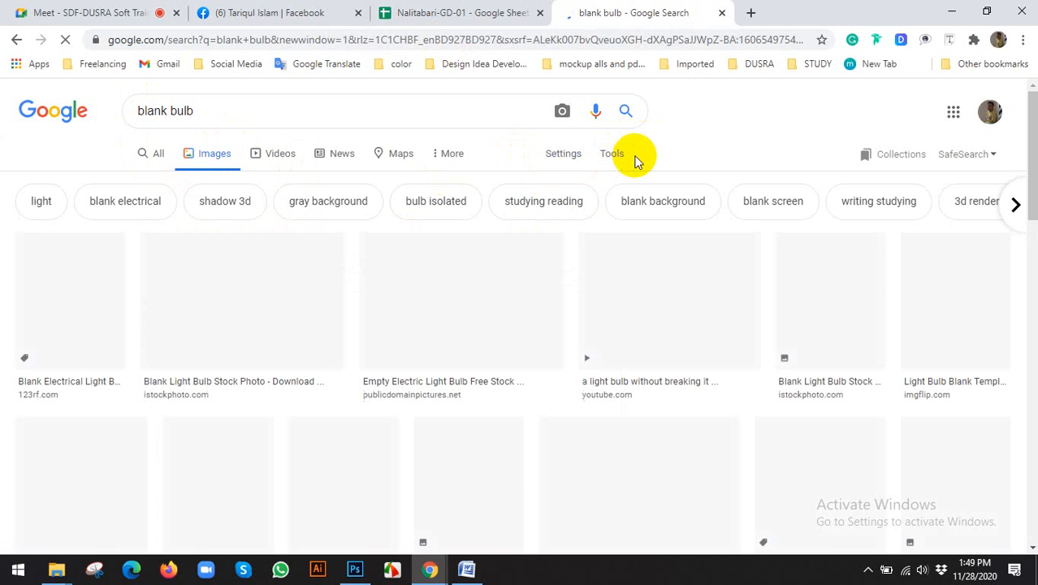
pyautogui.click(615, 159)
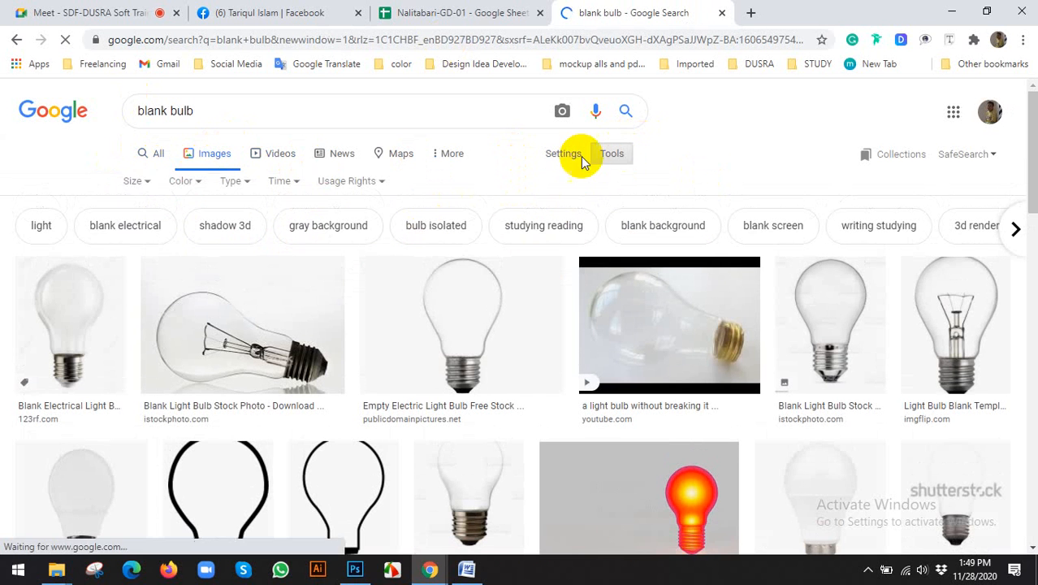
pyautogui.click(136, 180)
pyautogui.click(144, 235)
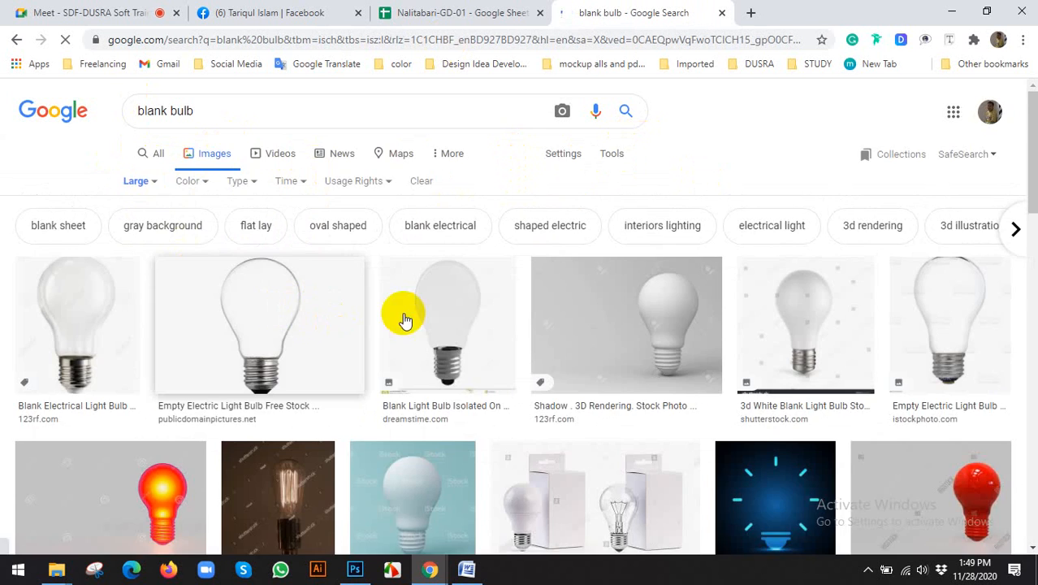
# Browse the large bulb images and preview the Empty Electric Light Bulb from publicdomainpictures.net.
pyautogui.scroll(-4, 405, 319)
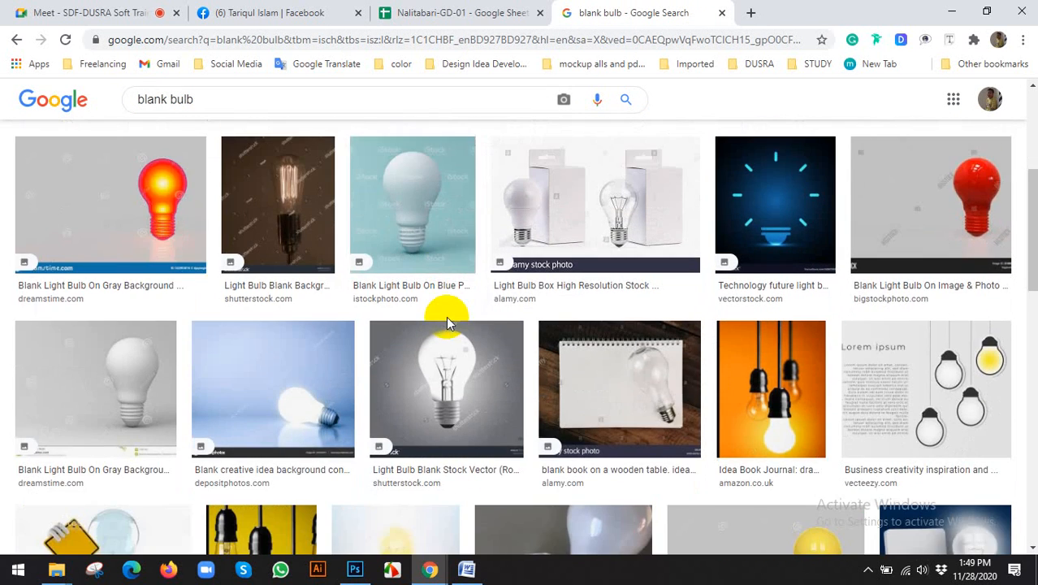
pyautogui.scroll(-6, 445, 322)
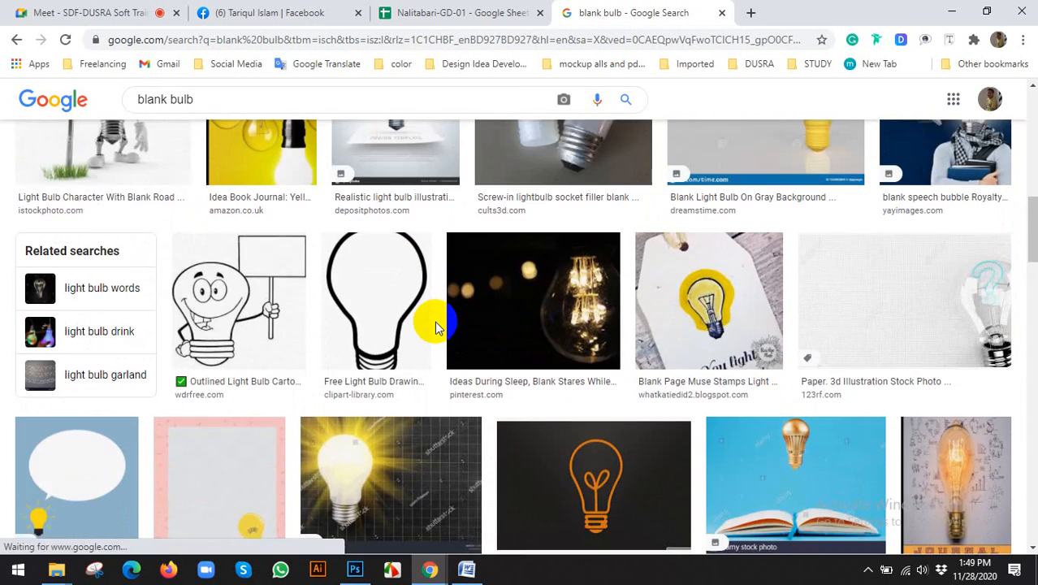
pyautogui.scroll(-4, 435, 321)
pyautogui.scroll(4, 430, 324)
pyautogui.scroll(-8, 431, 328)
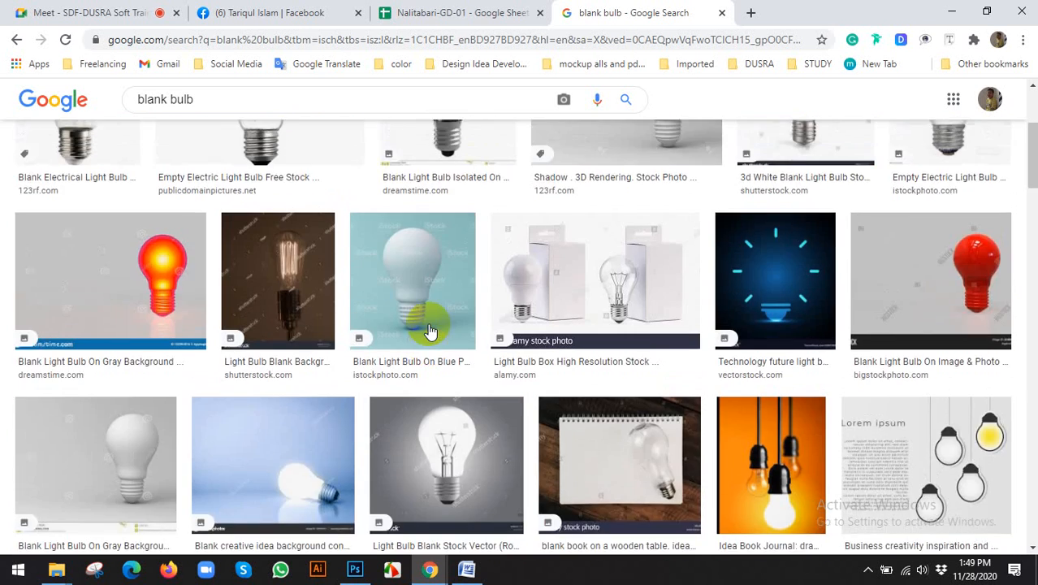
pyautogui.scroll(3, 430, 332)
pyautogui.click(291, 301)
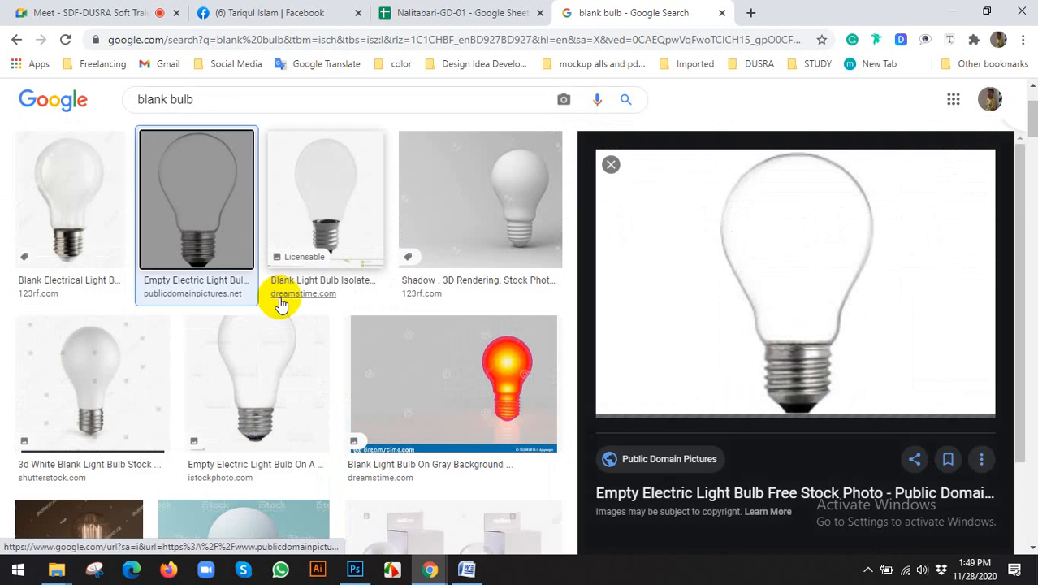
# Go through the related images to the clear PNGio bulb with a filament and copy that image.
pyautogui.scroll(-4, 737, 337)
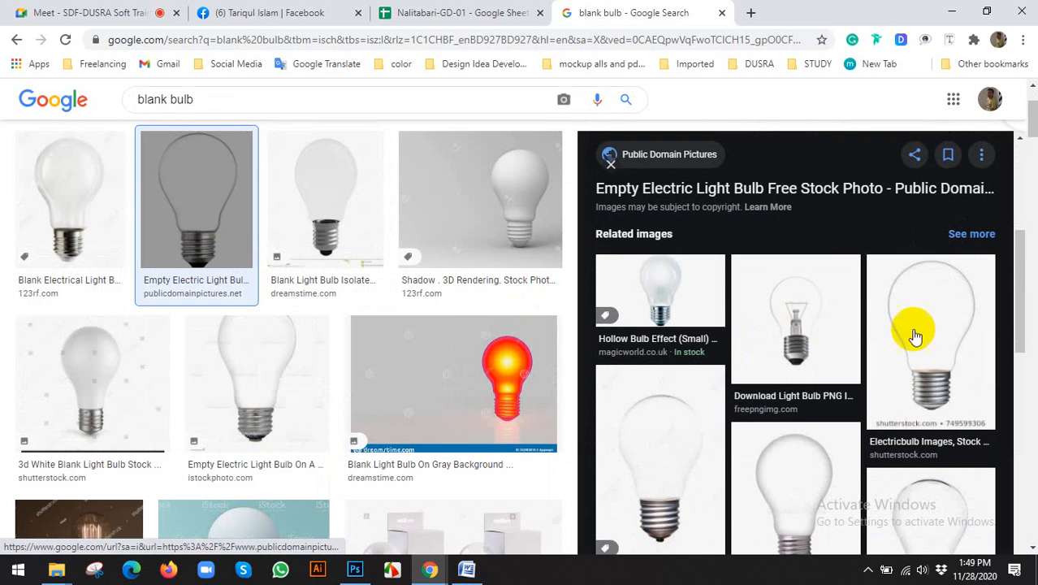
pyautogui.click(915, 336)
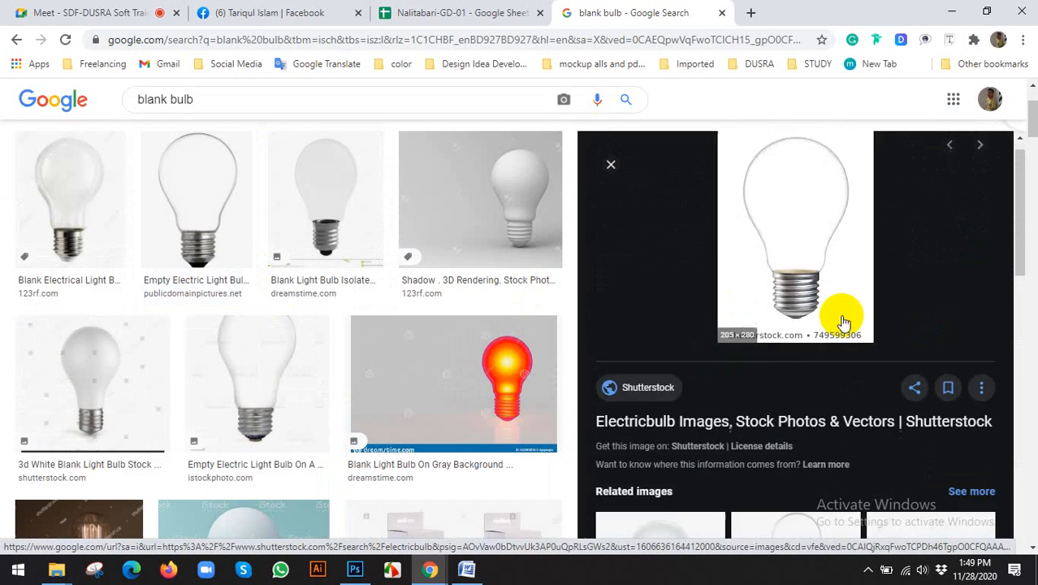
pyautogui.scroll(-4, 843, 322)
pyautogui.click(653, 377)
pyautogui.scroll(-2, 852, 315)
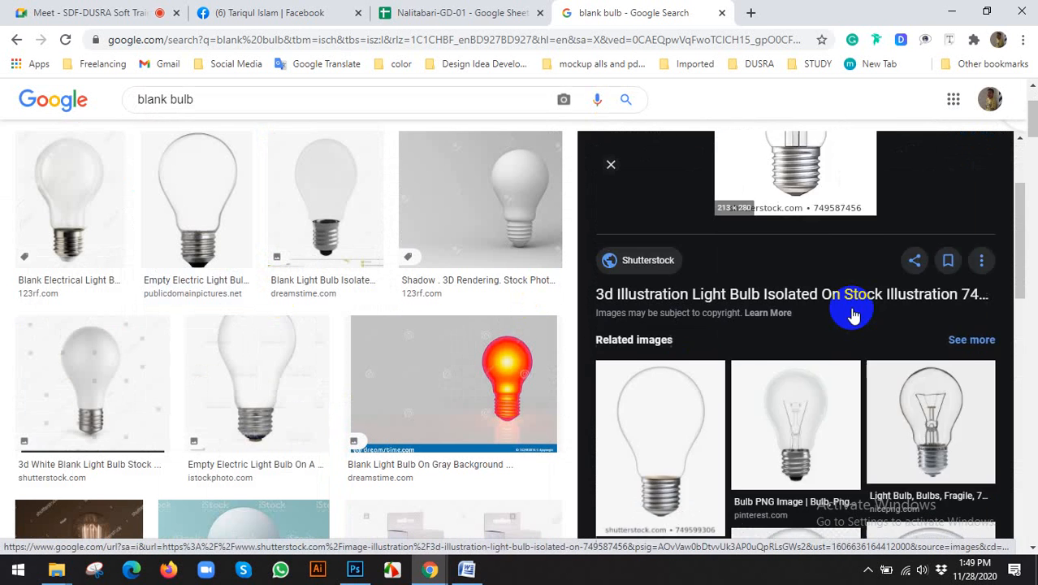
pyautogui.scroll(-3, 852, 315)
pyautogui.click(807, 410)
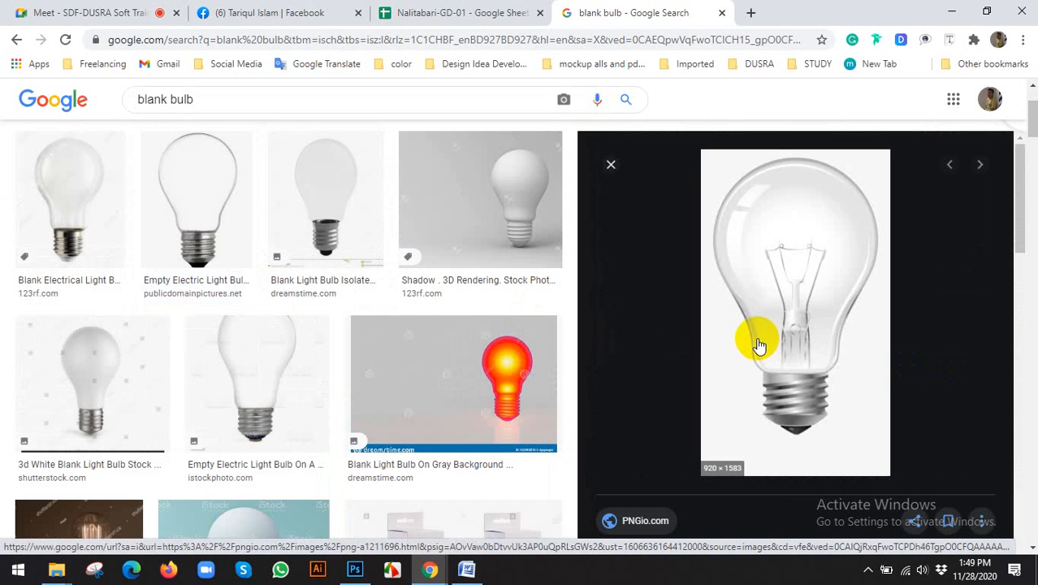
pyautogui.click(814, 235)
pyautogui.click(854, 388)
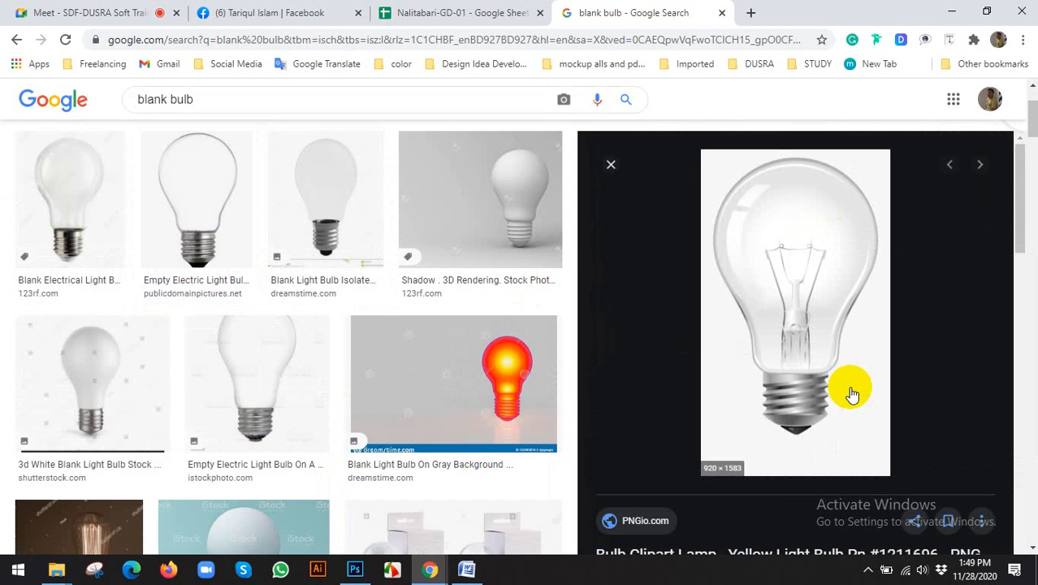
# Switch to Photoshop, create a new document with the default settings, and paste the copied bulb image into it.
pyautogui.click(354, 569)
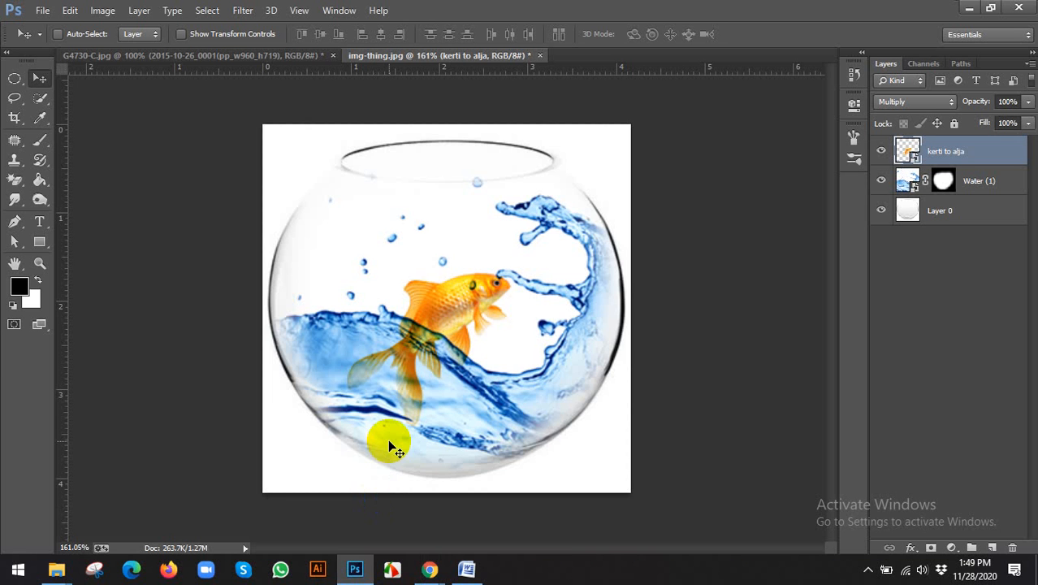
pyautogui.hotkey('ctrl', 'n')
pyautogui.press('Return')
pyautogui.hotkey('ctrl', 'v')
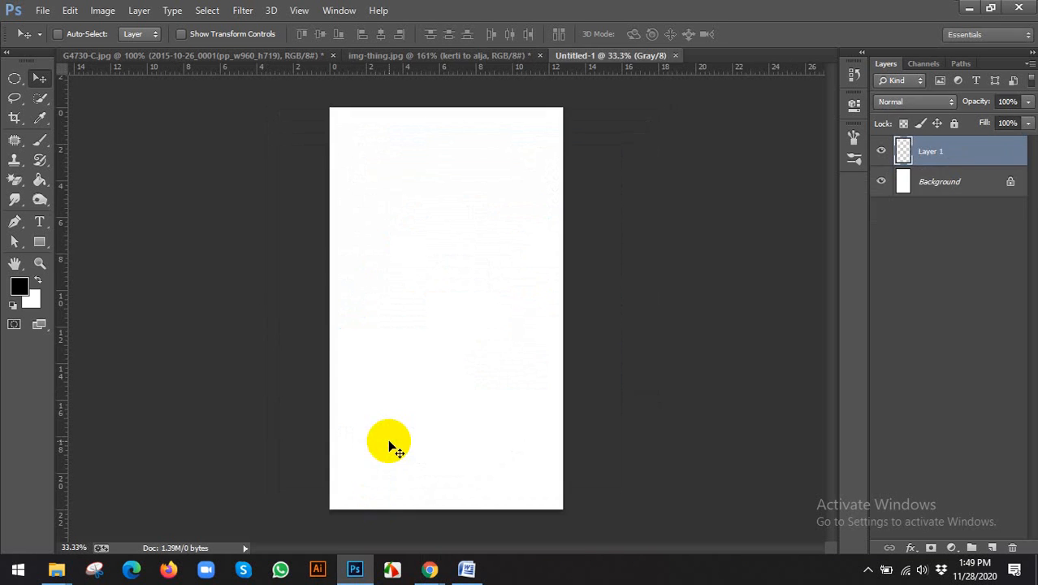
# Delete the Background layer beneath the pasted bulb layer.
pyautogui.click(939, 193)
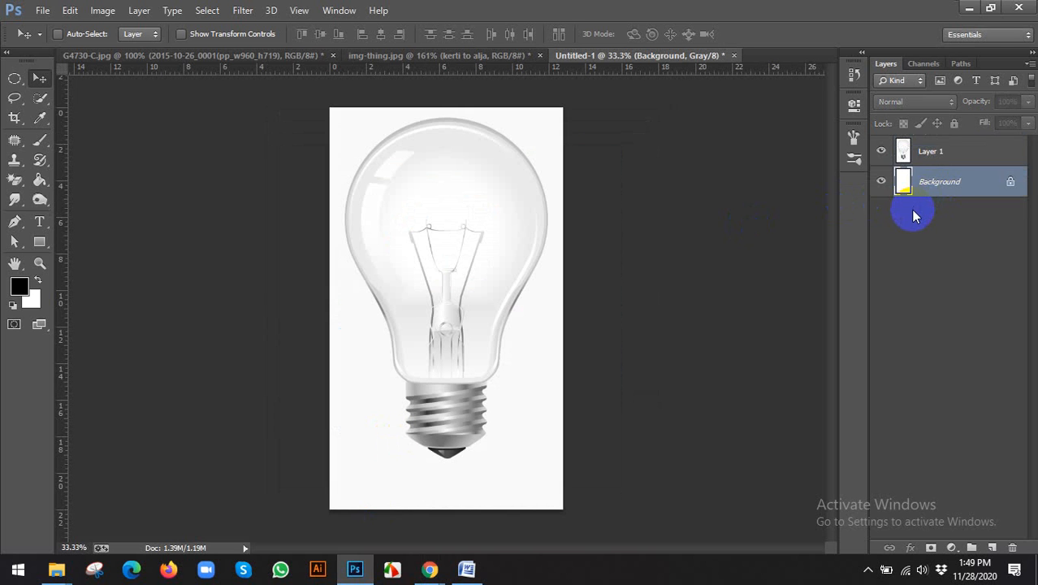
pyautogui.press('Delete')
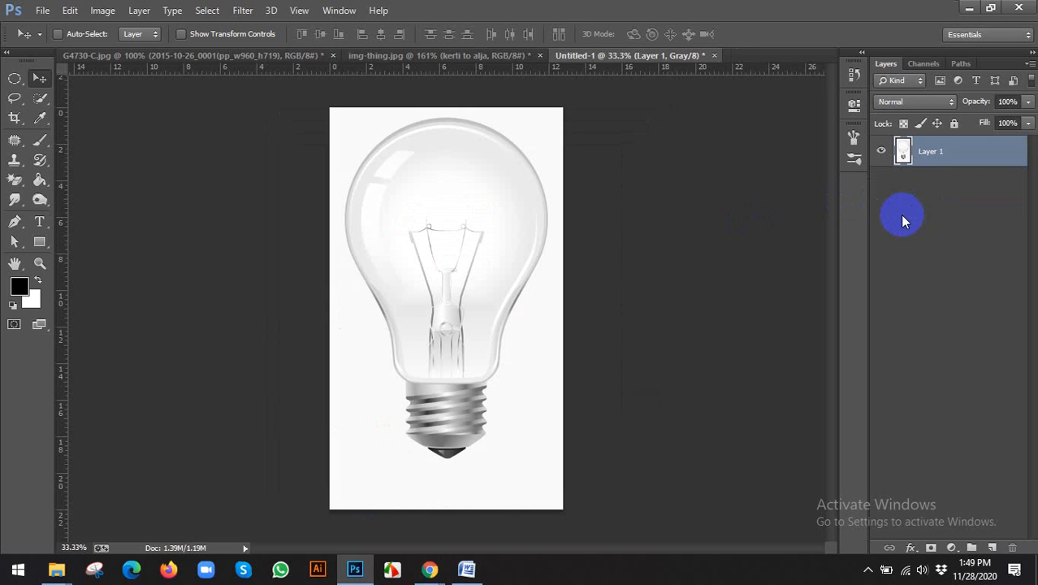
# Switch to File Explorer and look through the tiger leather photo and PHOTO EDITING COLLECTION folders for a picture to put in the bulb.
pyautogui.click(53, 565)
pyautogui.click(201, 509)
pyautogui.click(661, 222)
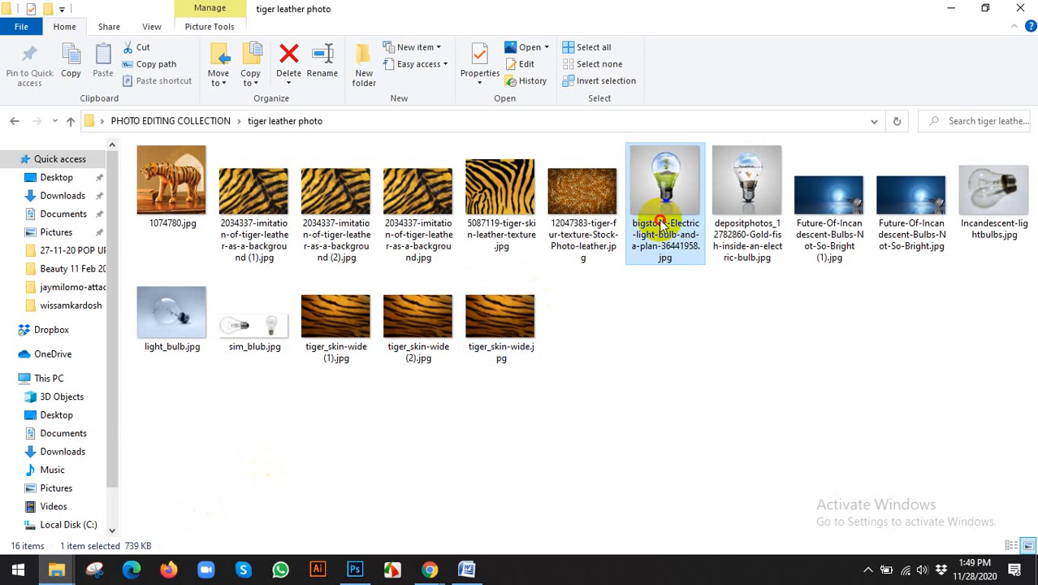
pyautogui.click(686, 219)
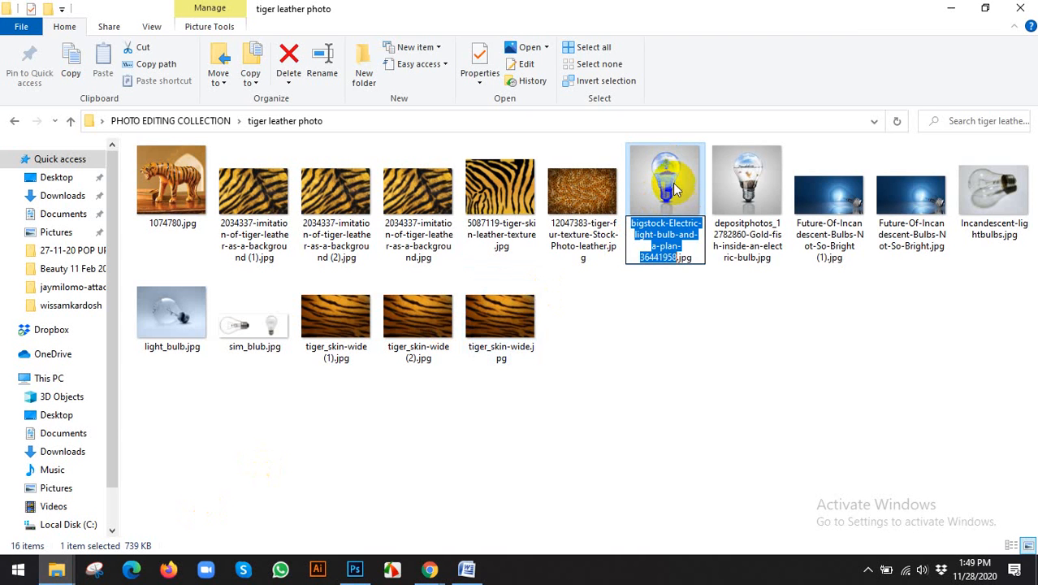
pyautogui.click(431, 566)
pyautogui.click(379, 515)
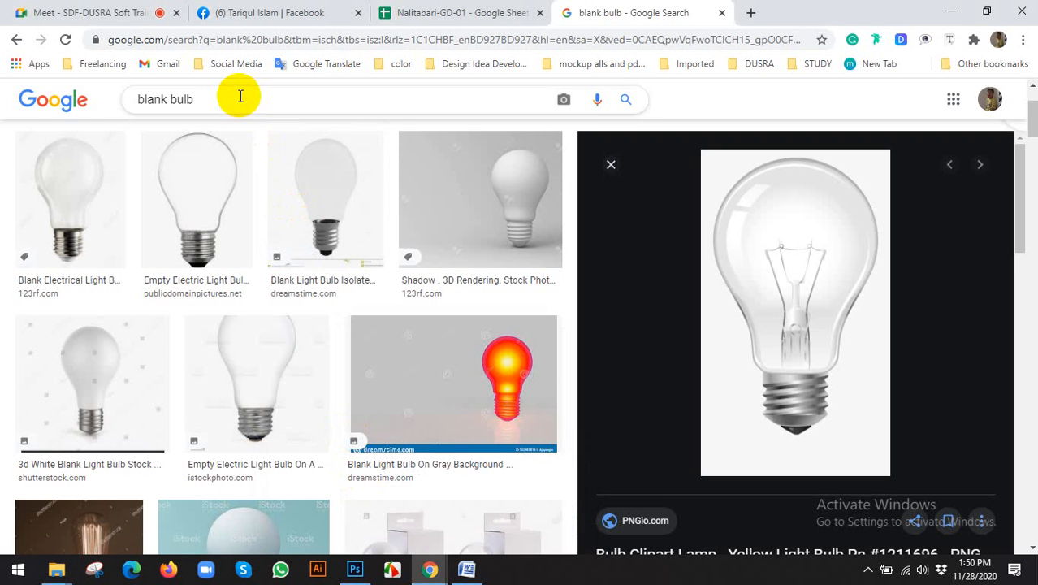
pyautogui.click(56, 569)
pyautogui.click(244, 504)
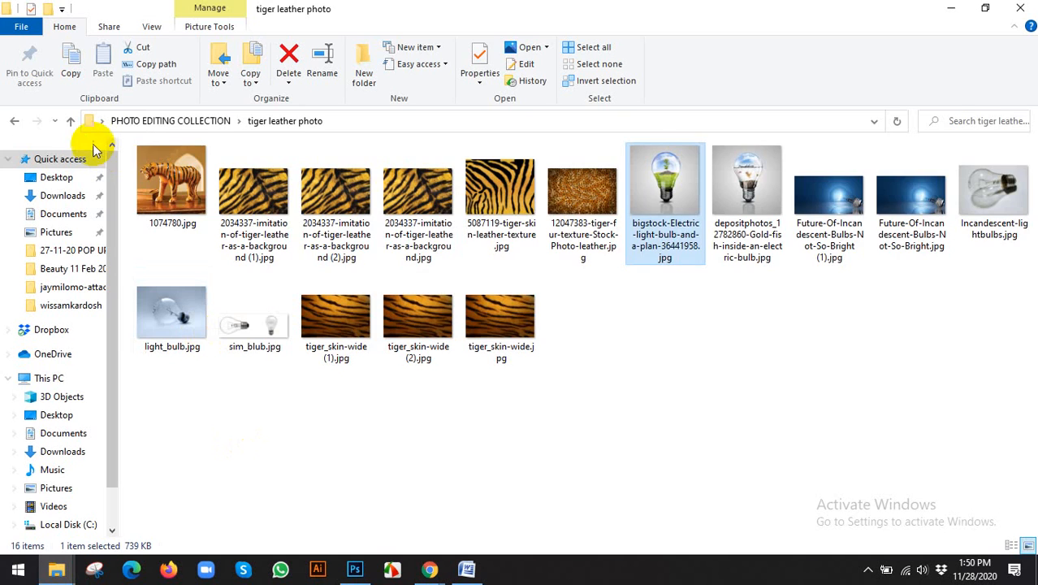
pyautogui.click(14, 122)
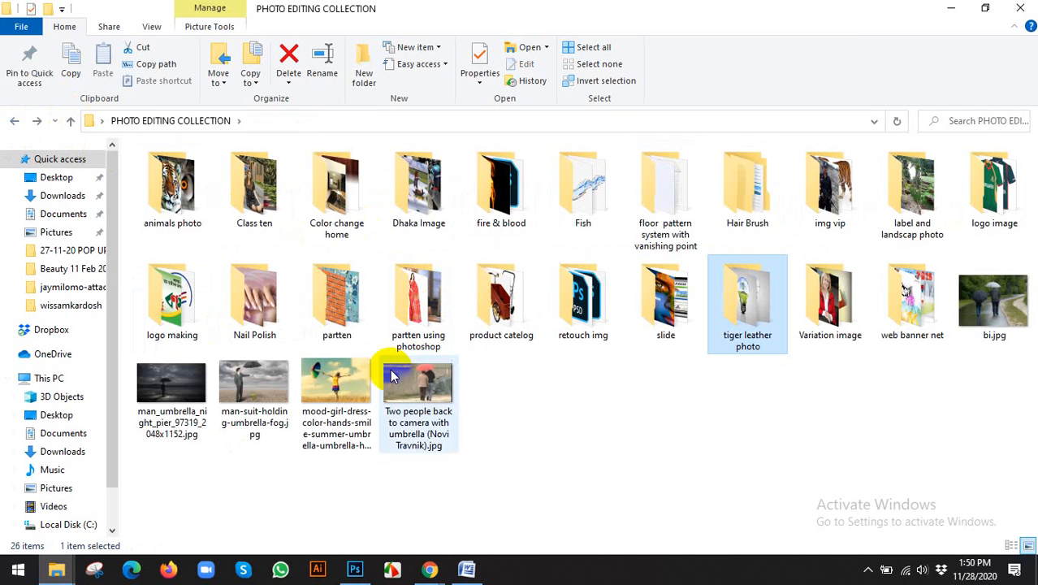
pyautogui.click(288, 382)
pyautogui.click(248, 299)
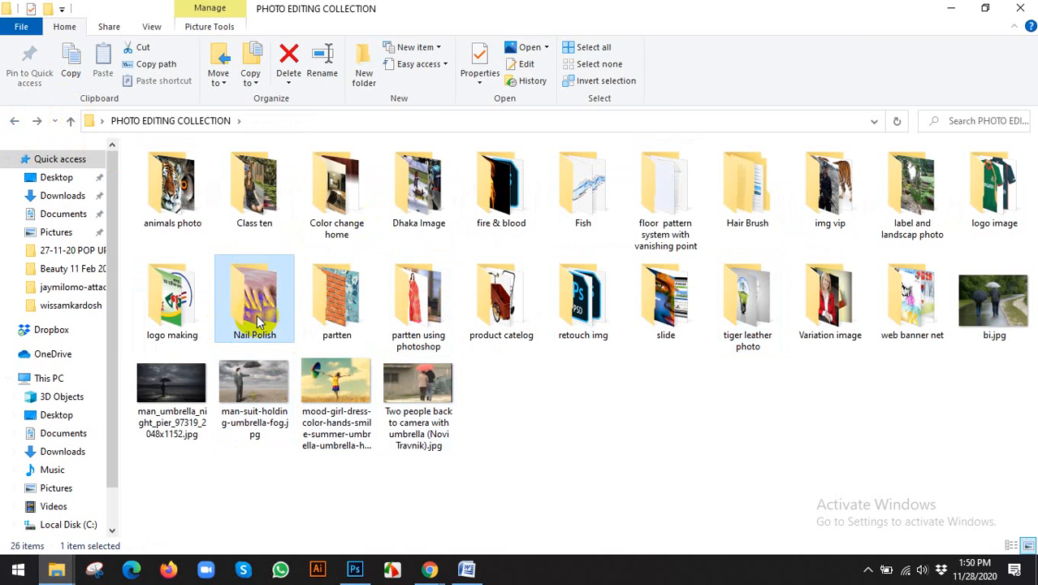
pyautogui.click(999, 312)
pyautogui.click(836, 294)
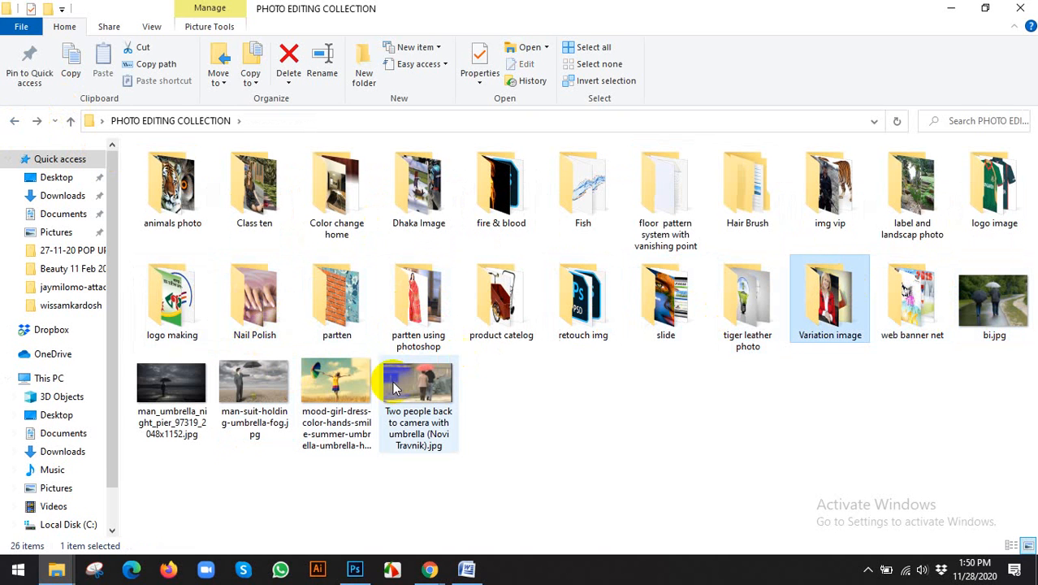
# Open the label and landscap photo folder and preview the garden path image DSC2288.jpg.
pyautogui.click(928, 213)
pyautogui.doubleClick(928, 213)
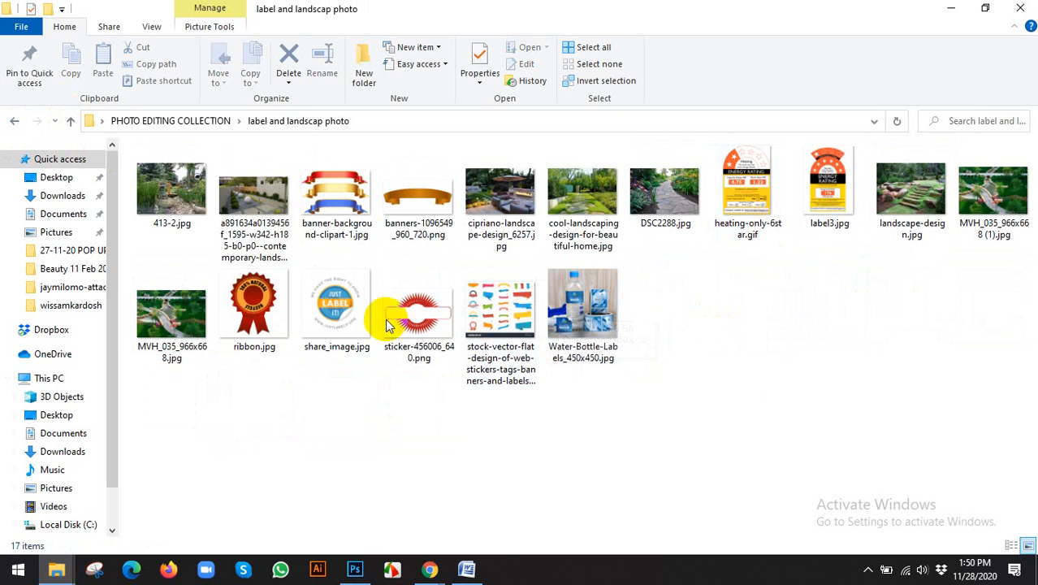
pyautogui.click(186, 199)
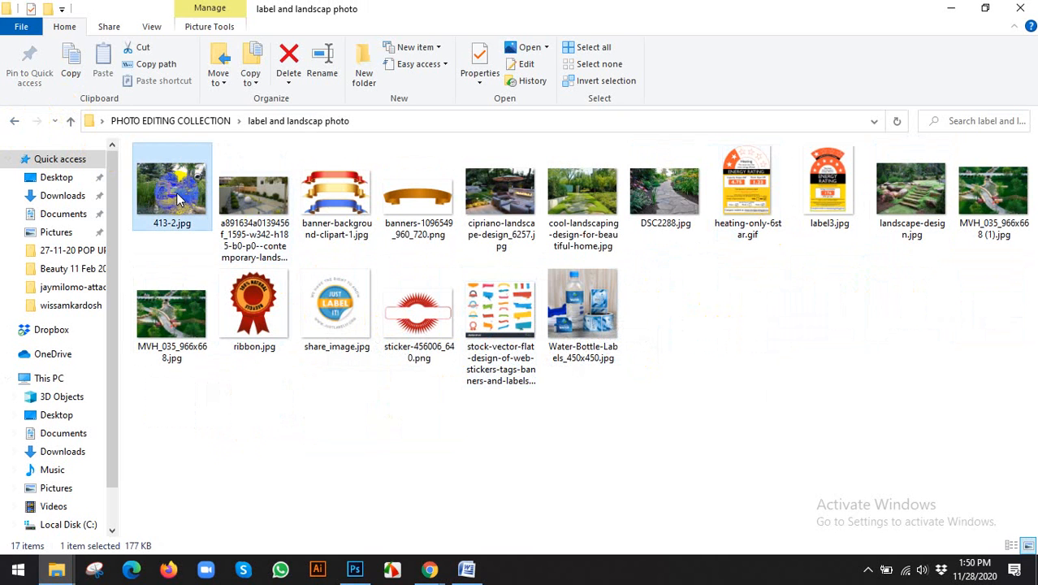
pyautogui.click(664, 194)
pyautogui.doubleClick(671, 210)
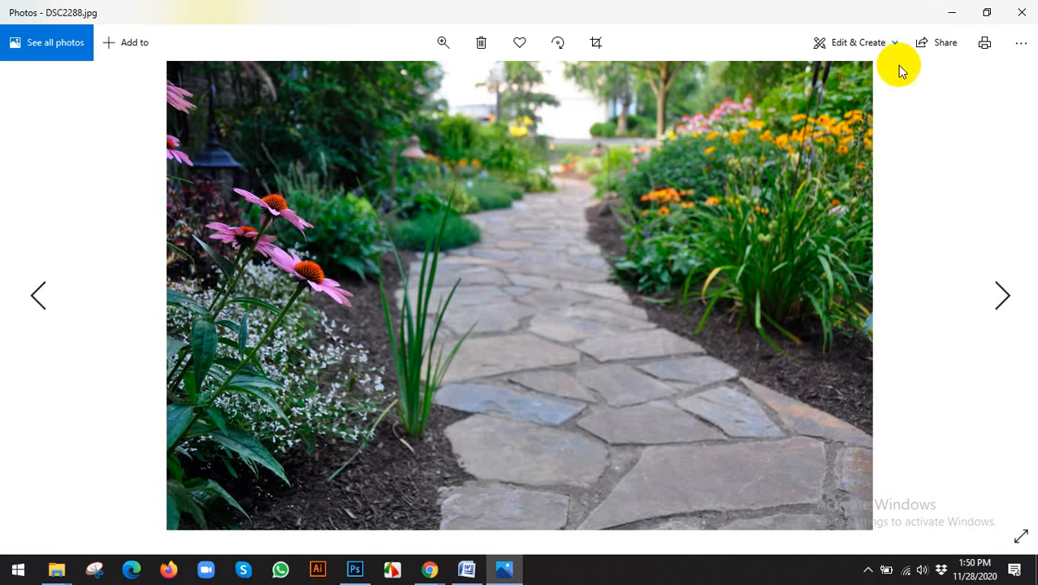
pyautogui.click(1024, 16)
# Try placing DSC2288.jpg over the bulb in Photoshop, cancel the placement, and convert the document to RGB Color.
pyautogui.moveTo(664, 195); pyautogui.dragTo(469, 242)
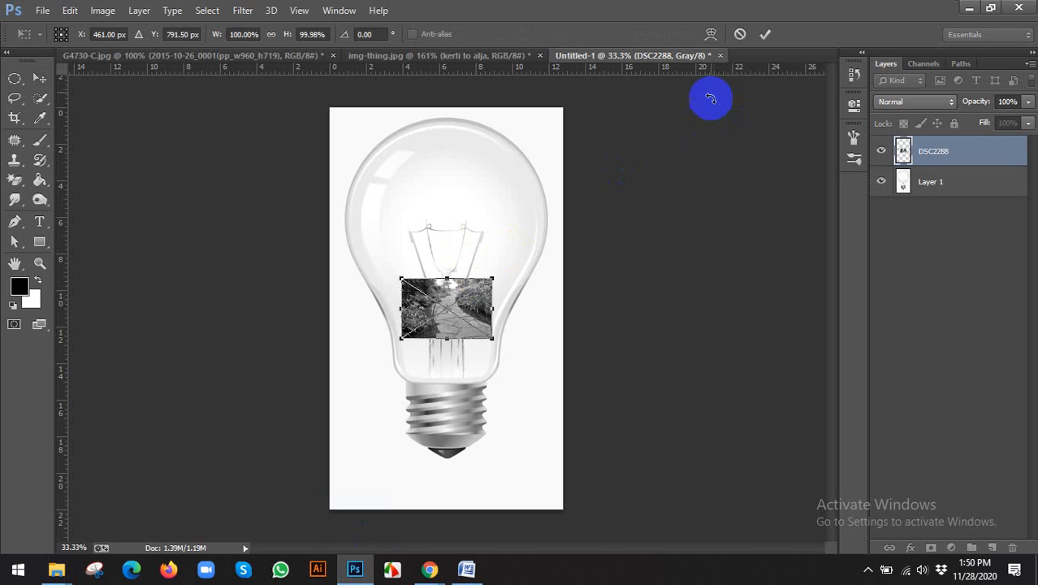
pyautogui.click(740, 34)
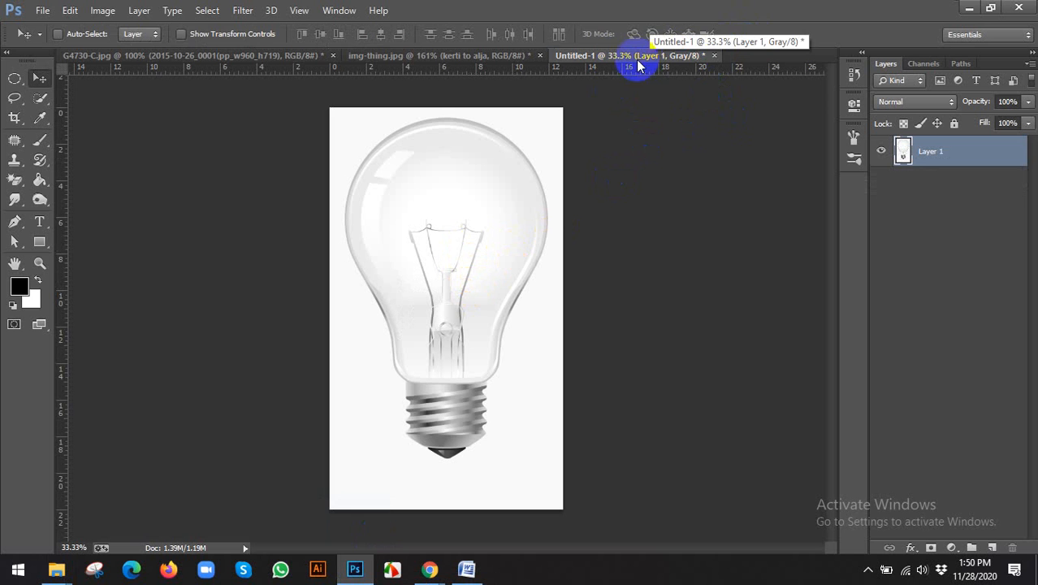
pyautogui.click(102, 10)
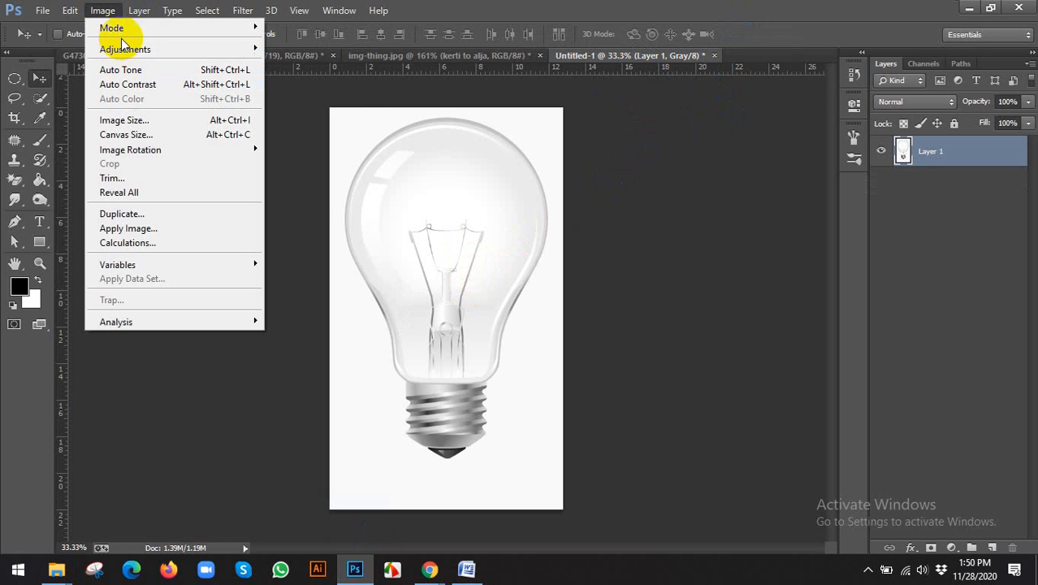
pyautogui.moveTo(113, 28)
pyautogui.click(306, 84)
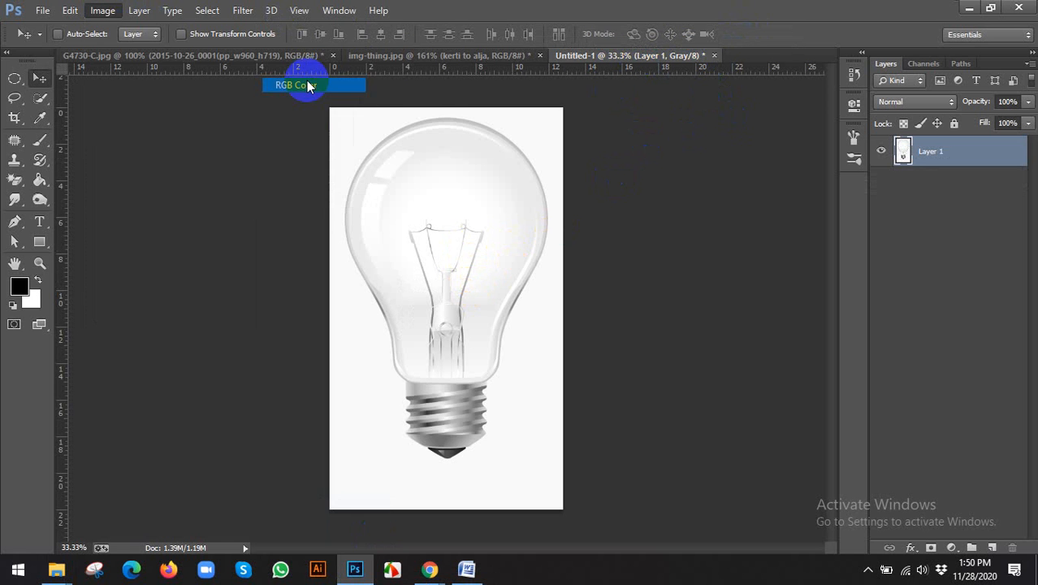
# Place DSC2288.jpg from the folder above the bulb layer, scaled to about 450% and positioned so it covers the bulb's glass.
pyautogui.moveTo(56, 568)
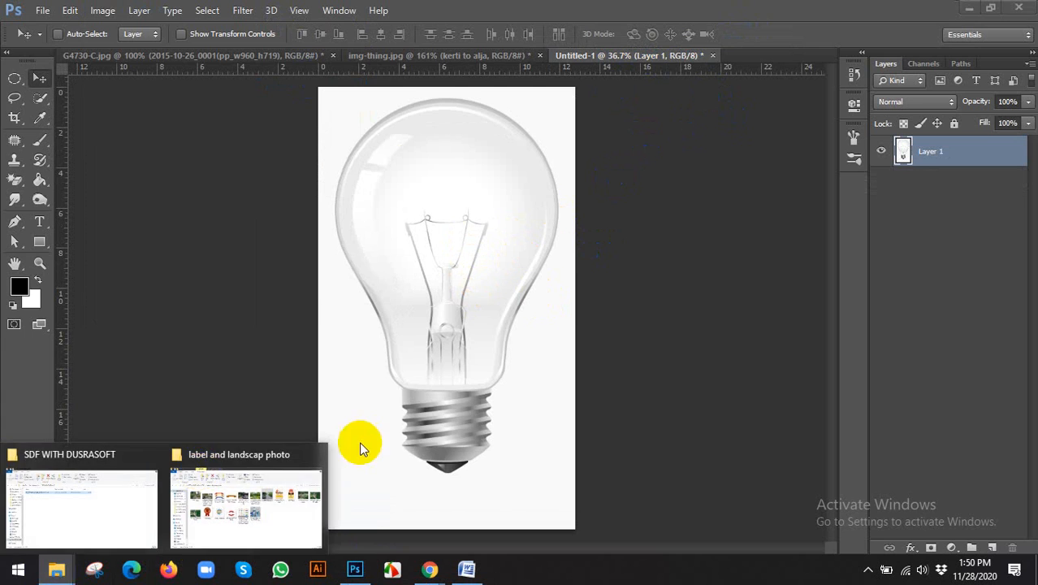
pyautogui.click(268, 487)
pyautogui.moveTo(656, 213); pyautogui.dragTo(466, 252)
pyautogui.moveTo(520, 270); pyautogui.dragTo(584, 139)
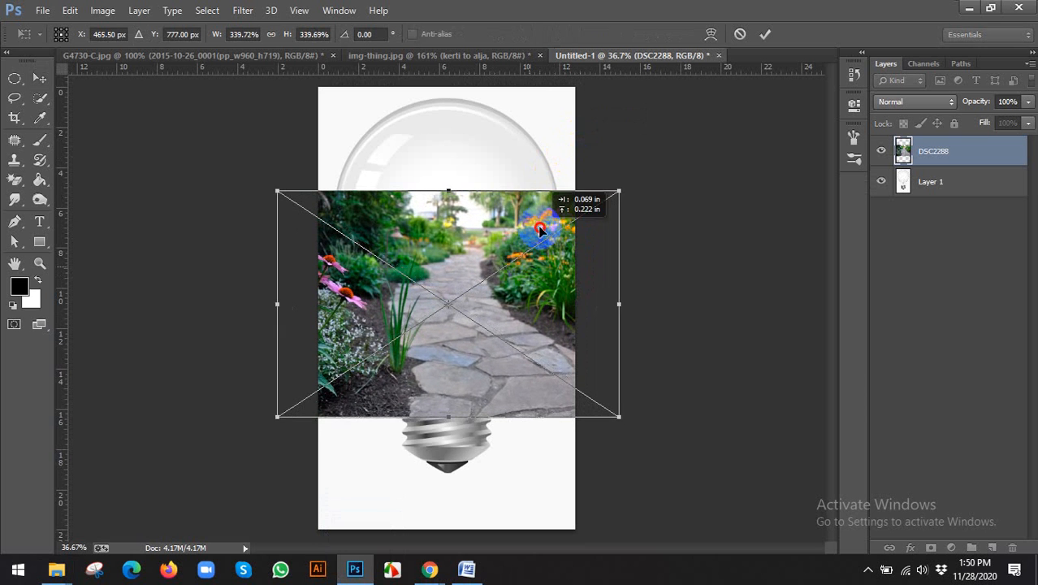
pyautogui.moveTo(544, 267); pyautogui.dragTo(548, 226)
pyautogui.moveTo(628, 155); pyautogui.dragTo(660, 116)
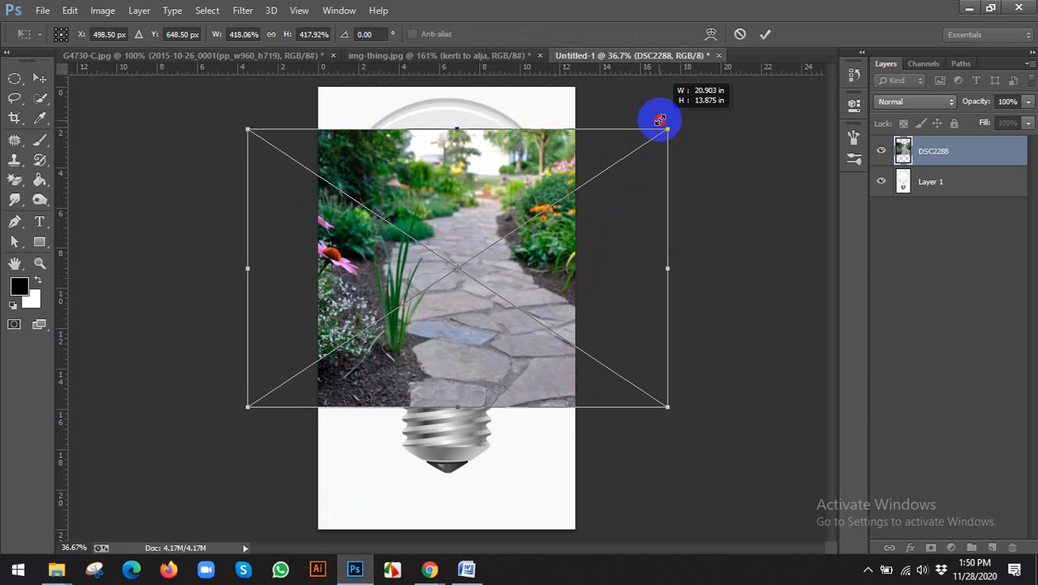
pyautogui.moveTo(575, 232); pyautogui.dragTo(643, 219)
pyautogui.scroll(-2, 643, 219)
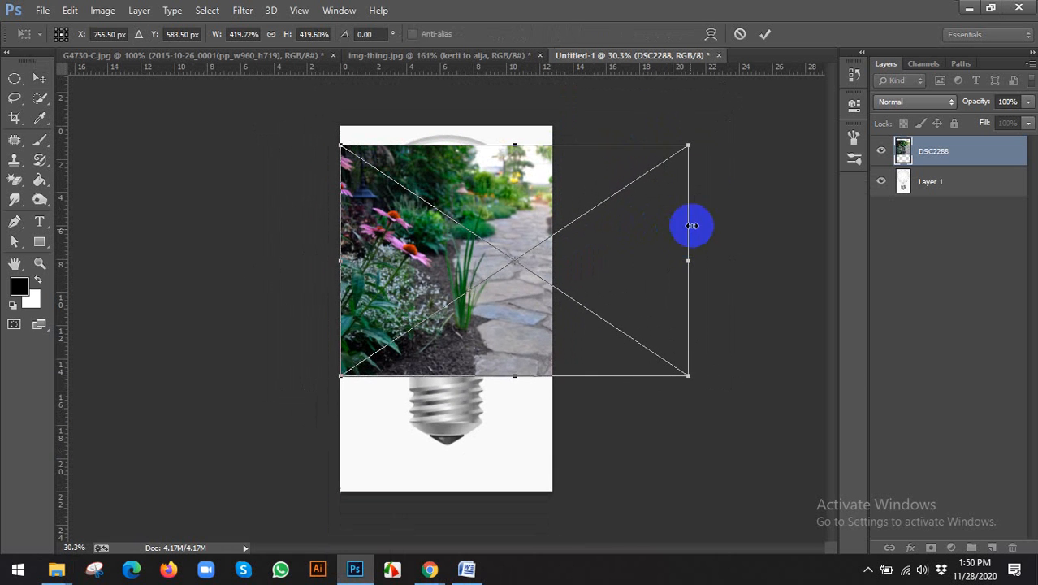
pyautogui.moveTo(695, 144); pyautogui.dragTo(701, 136)
pyautogui.moveTo(582, 167); pyautogui.dragTo(595, 163)
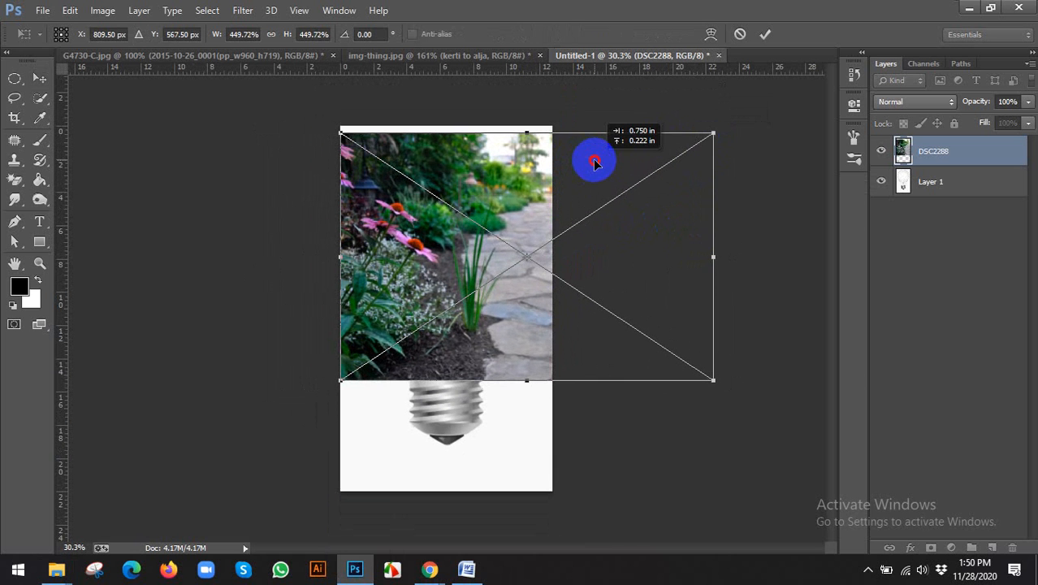
pyautogui.click(766, 33)
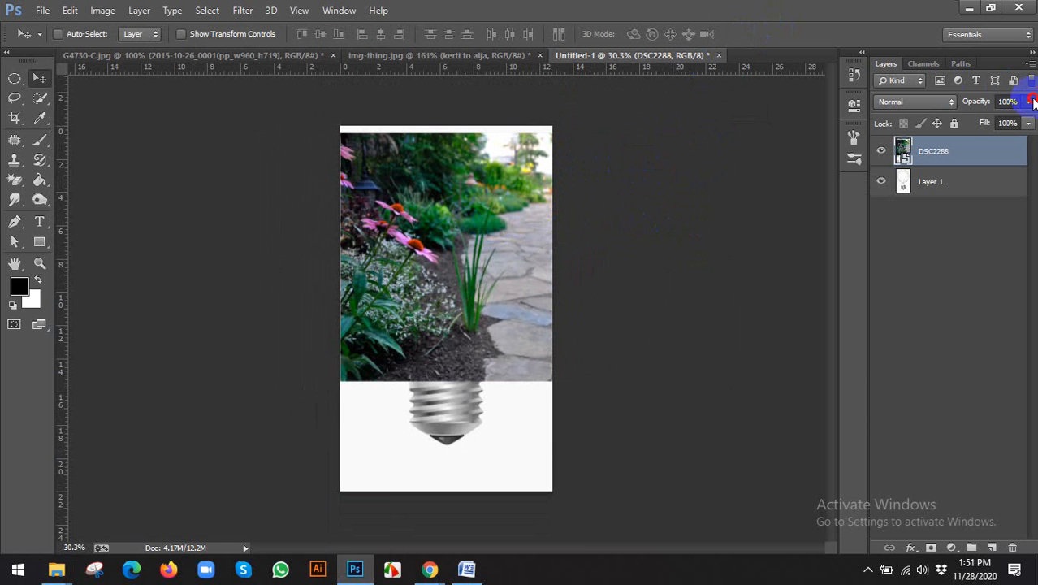
# Add a black layer mask to the DSC2288 layer and prepare a 500 px Brush with white as the foreground color.
pyautogui.moveTo(982, 124); pyautogui.dragTo(1032, 124)
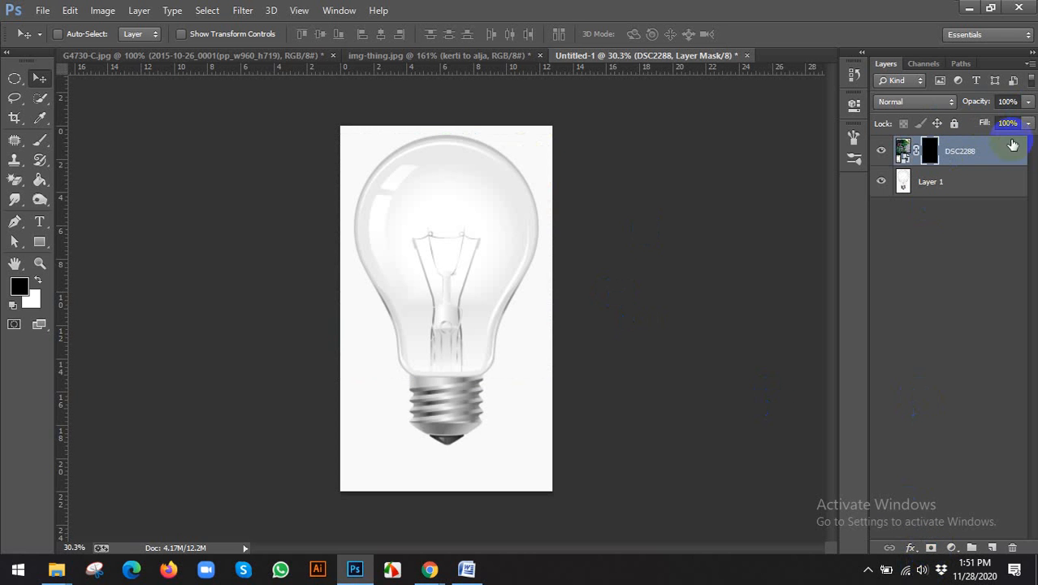
pyautogui.press('b')
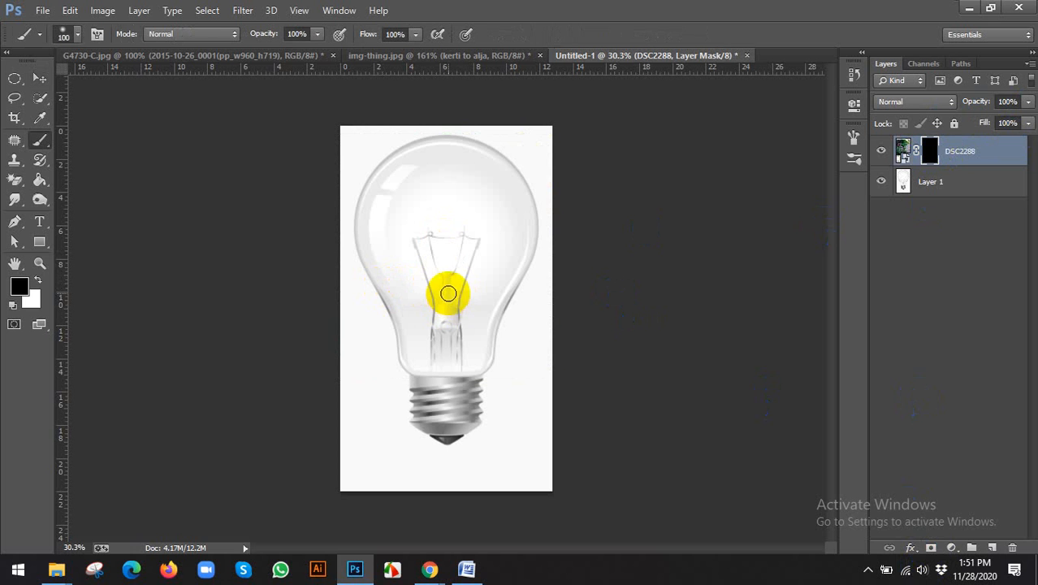
pyautogui.press(']')
pyautogui.press(']')
pyautogui.press(']')
pyautogui.press(']')
pyautogui.press(']')
pyautogui.press(']')
pyautogui.press(']')
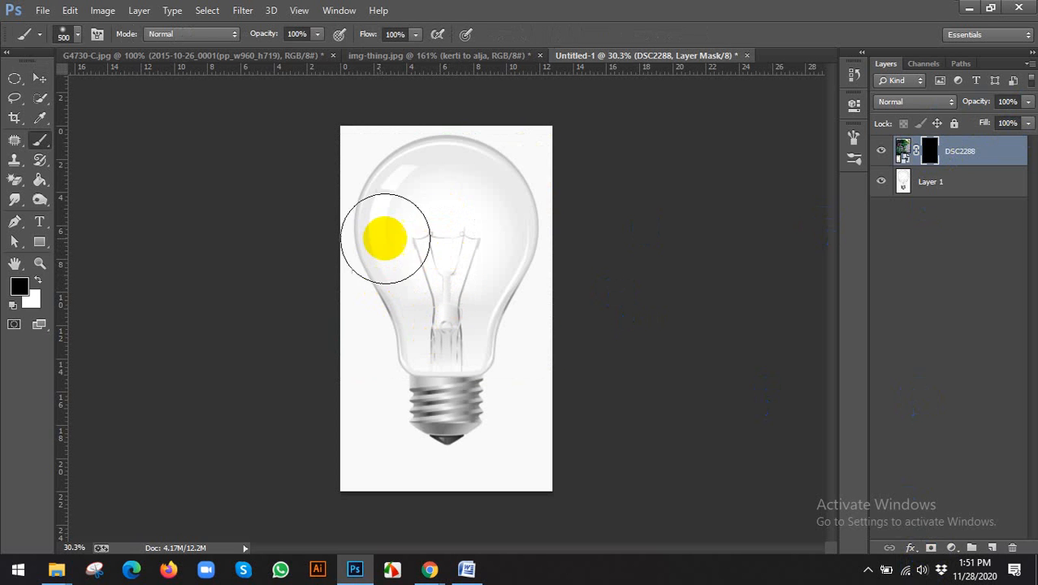
pyautogui.press('x')
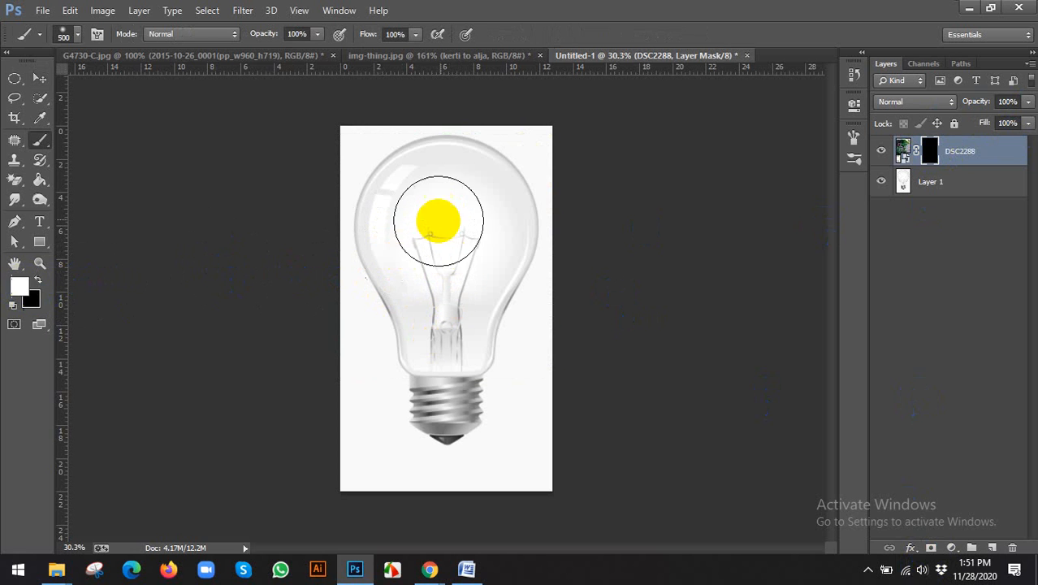
# Paint white on the DSC2288 mask inside the bulb to reveal the garden, reducing the brush size for the narrower areas.
pyautogui.moveTo(439, 220)
pyautogui.mouseDown()
pyautogui.moveTo(443, 270)
pyautogui.moveTo(450, 231)
pyautogui.moveTo(490, 253)
pyautogui.moveTo(460, 213)
pyautogui.moveTo(421, 206)
pyautogui.moveTo(475, 156)
pyautogui.mouseUp()
pyautogui.click(37, 280)
pyautogui.press('x')
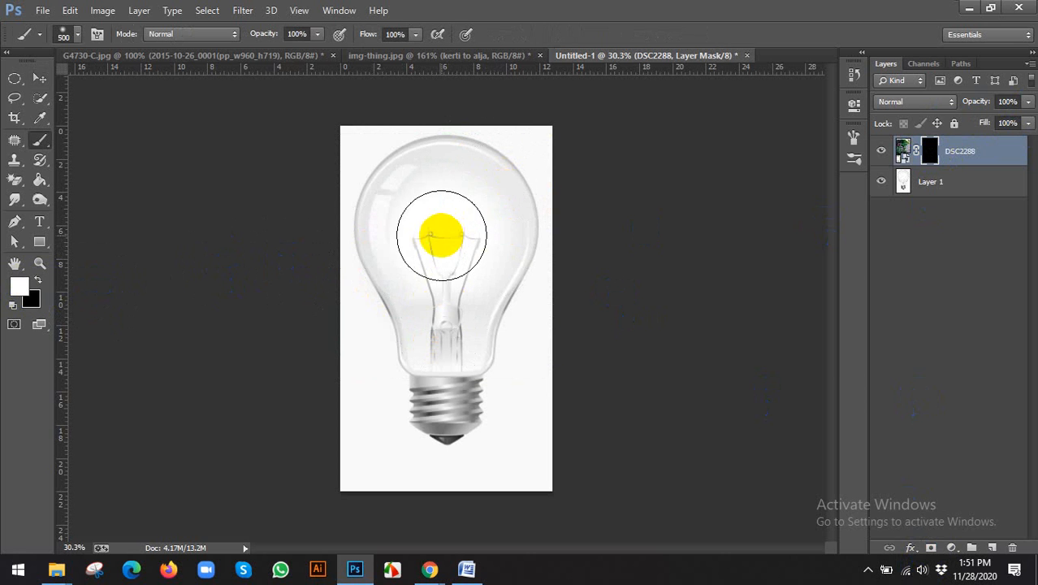
pyautogui.moveTo(440, 234)
pyautogui.mouseDown()
pyautogui.moveTo(446, 278)
pyautogui.moveTo(452, 216)
pyautogui.mouseUp()
pyautogui.scroll(3, 451, 217)
pyautogui.press('[')
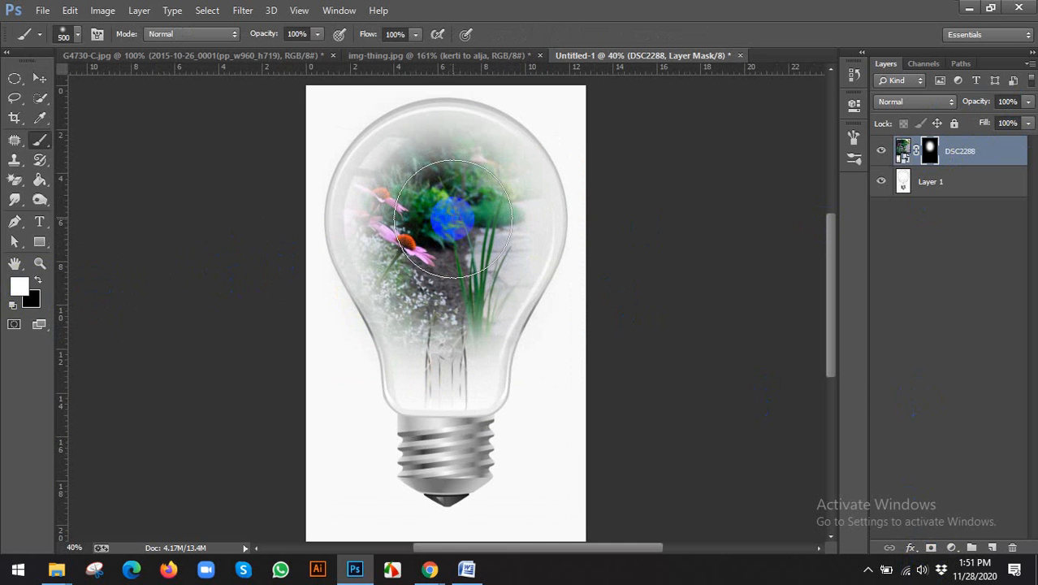
pyautogui.moveTo(431, 177)
pyautogui.mouseDown()
pyautogui.moveTo(472, 146)
pyautogui.moveTo(507, 171)
pyautogui.moveTo(505, 226)
pyautogui.moveTo(522, 212)
pyautogui.moveTo(448, 386)
pyautogui.moveTo(490, 335)
pyautogui.moveTo(458, 391)
pyautogui.moveTo(427, 386)
pyautogui.moveTo(370, 253)
pyautogui.moveTo(369, 201)
pyautogui.moveTo(403, 147)
pyautogui.moveTo(429, 137)
pyautogui.moveTo(487, 143)
pyautogui.moveTo(515, 179)
pyautogui.moveTo(518, 229)
pyautogui.moveTo(477, 330)
pyautogui.mouseUp()
pyautogui.press('[')
pyautogui.press('[')
pyautogui.press('[')
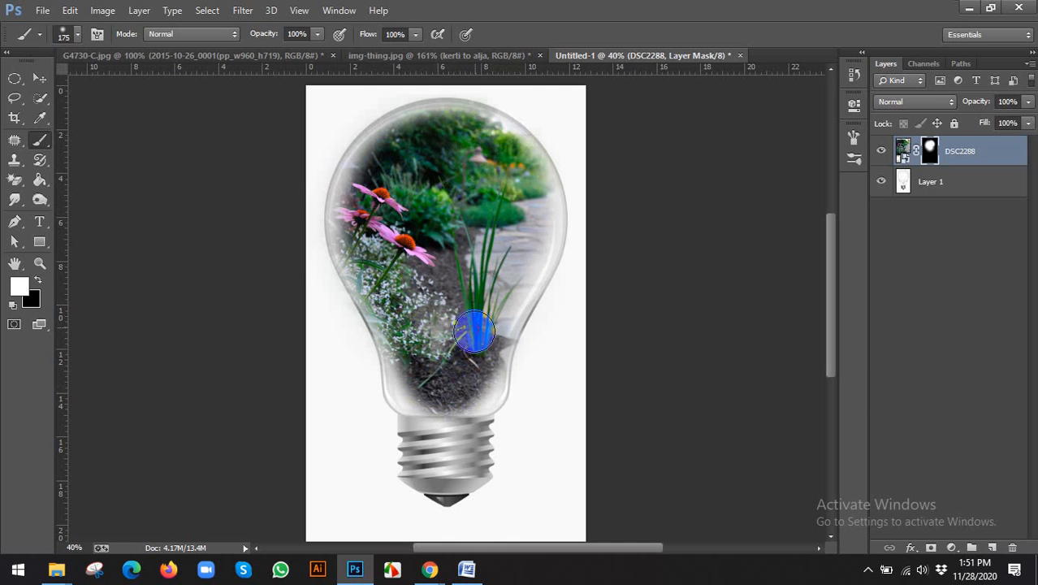
# Reduce the brush to 100 px and paint white on the mask along the bulb's sides and lower neck.
pyautogui.scroll(-3, 476, 330)
pyautogui.press('[')
pyautogui.press('[')
pyautogui.press('[')
pyautogui.moveTo(510, 239); pyautogui.dragTo(493, 300)
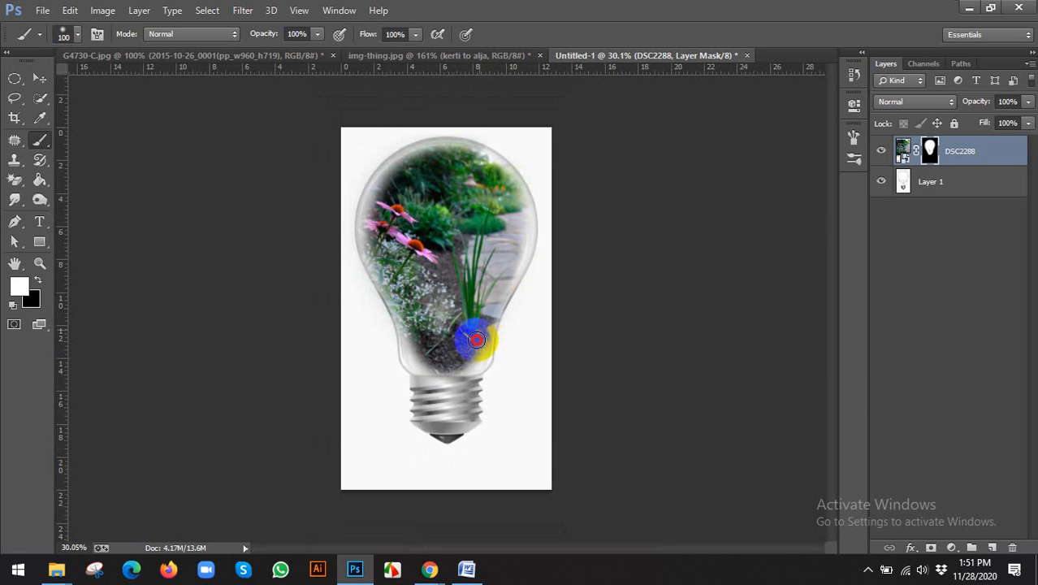
pyautogui.moveTo(476, 339)
pyautogui.mouseDown()
pyautogui.moveTo(528, 225)
pyautogui.moveTo(510, 184)
pyautogui.mouseUp()
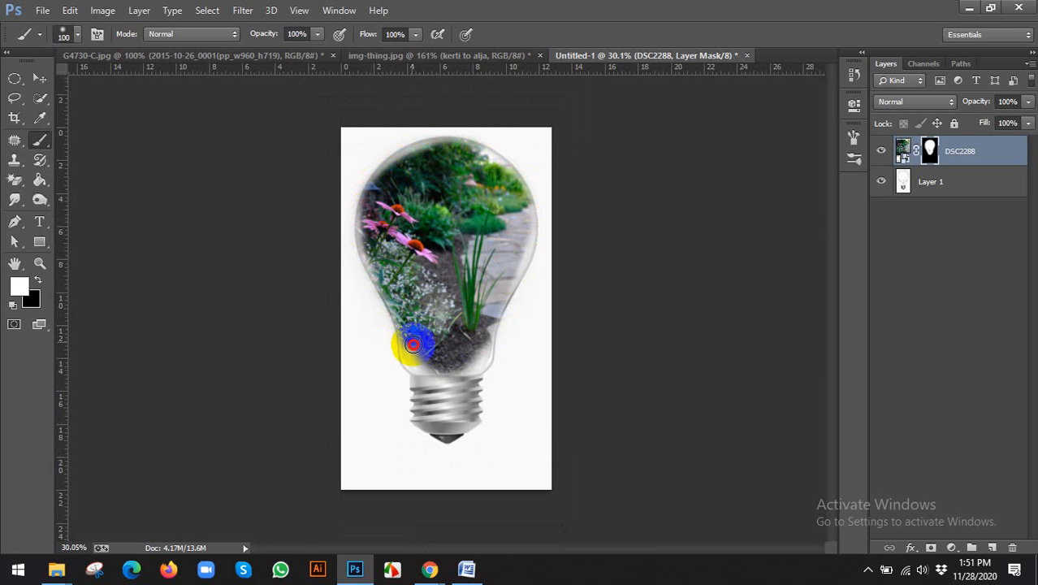
pyautogui.moveTo(418, 362); pyautogui.dragTo(463, 364)
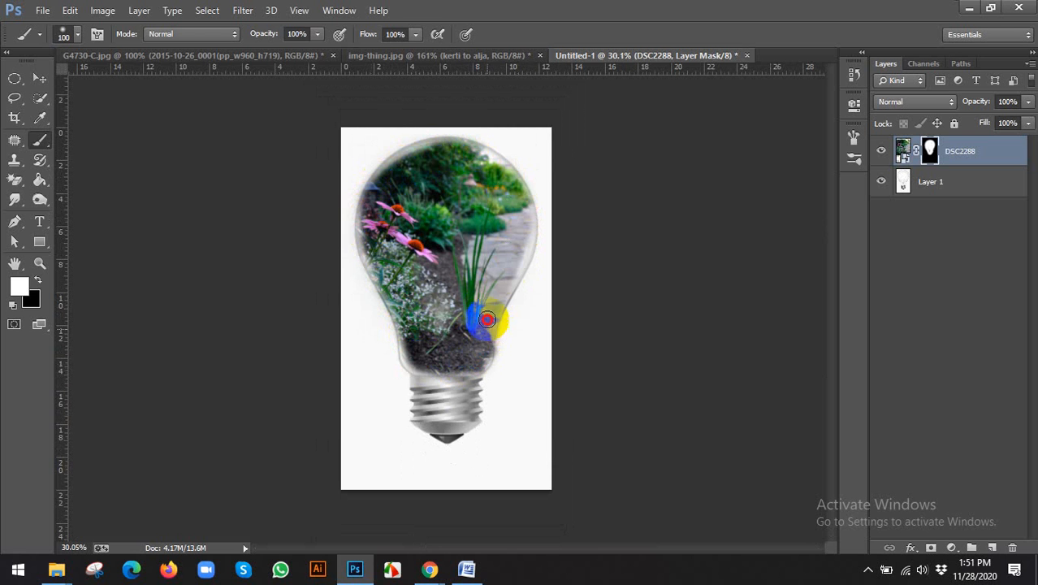
# Extend the revealed garden to the glass outline by painting white on the mask along the bulb's upper edge and sides.
pyautogui.moveTo(492, 160); pyautogui.dragTo(442, 147)
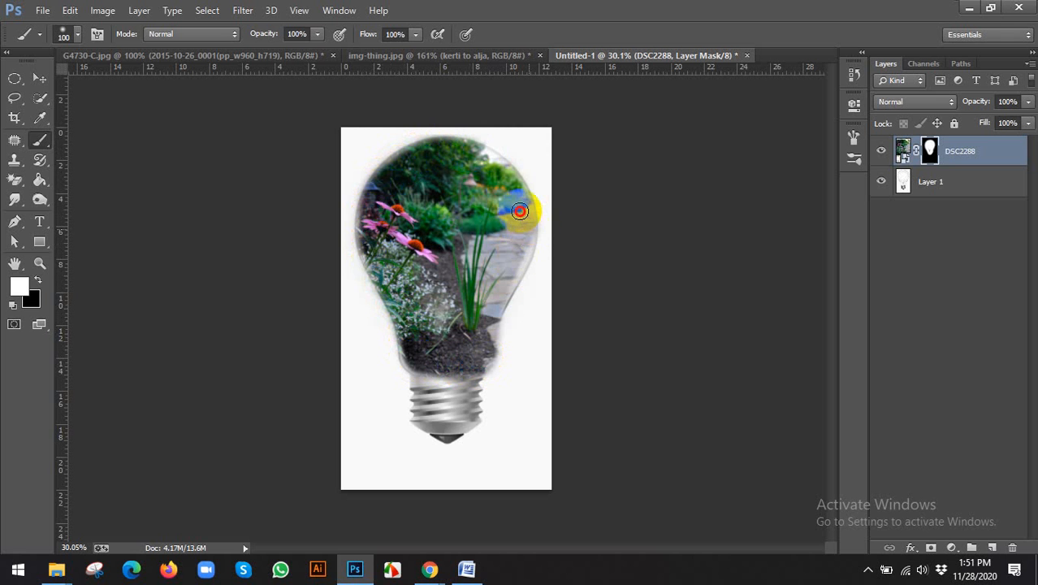
pyautogui.moveTo(520, 211); pyautogui.dragTo(521, 239)
pyautogui.moveTo(496, 286)
pyautogui.mouseDown()
pyautogui.moveTo(504, 239)
pyautogui.moveTo(495, 185)
pyautogui.mouseUp()
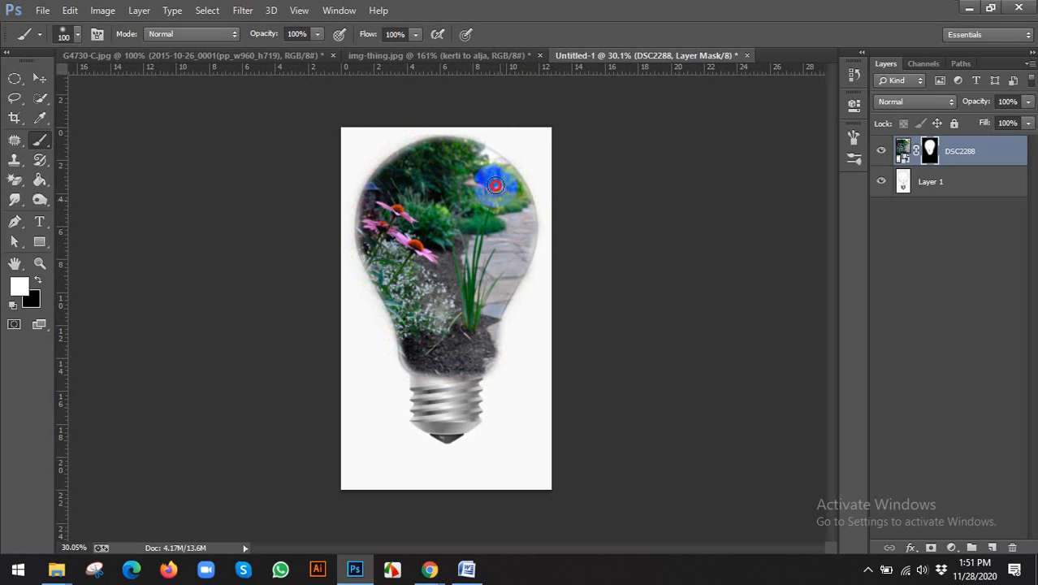
pyautogui.moveTo(424, 152); pyautogui.dragTo(390, 173)
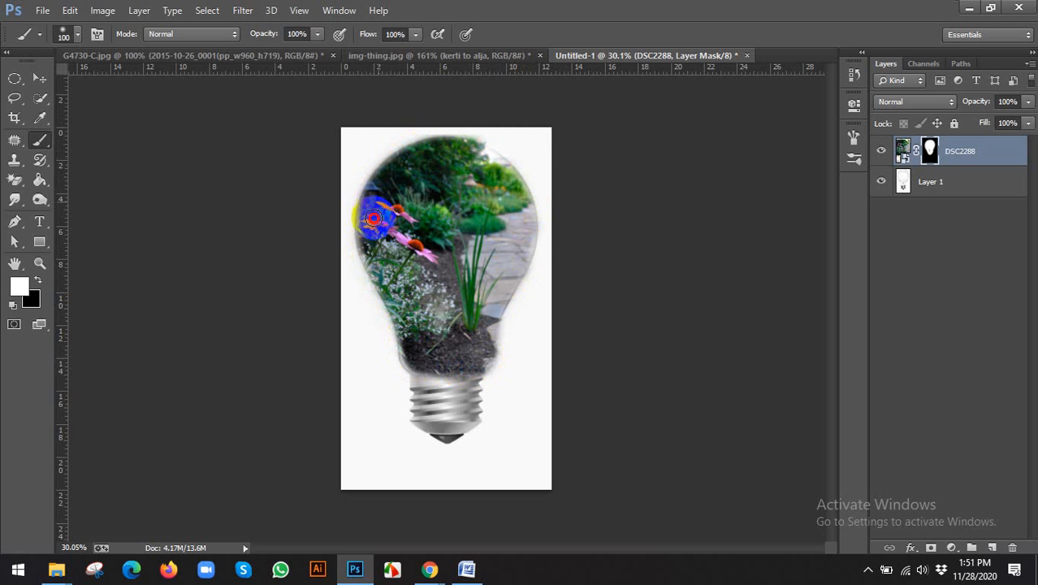
pyautogui.moveTo(370, 230)
pyautogui.mouseDown()
pyautogui.moveTo(370, 178)
pyautogui.moveTo(402, 155)
pyautogui.moveTo(508, 156)
pyautogui.mouseUp()
pyautogui.scroll(4, 532, 190)
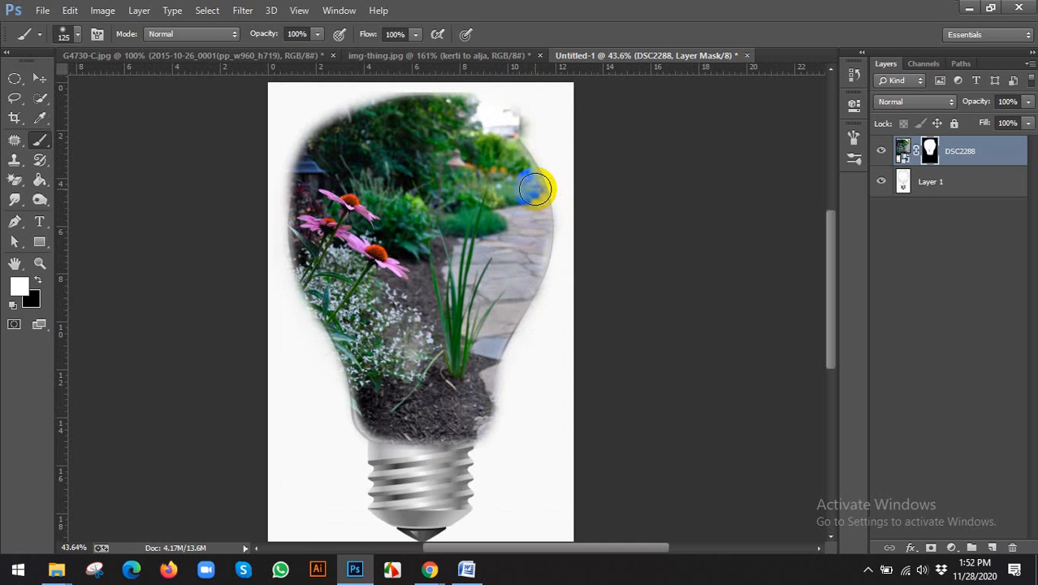
pyautogui.scroll(-3, 536, 194)
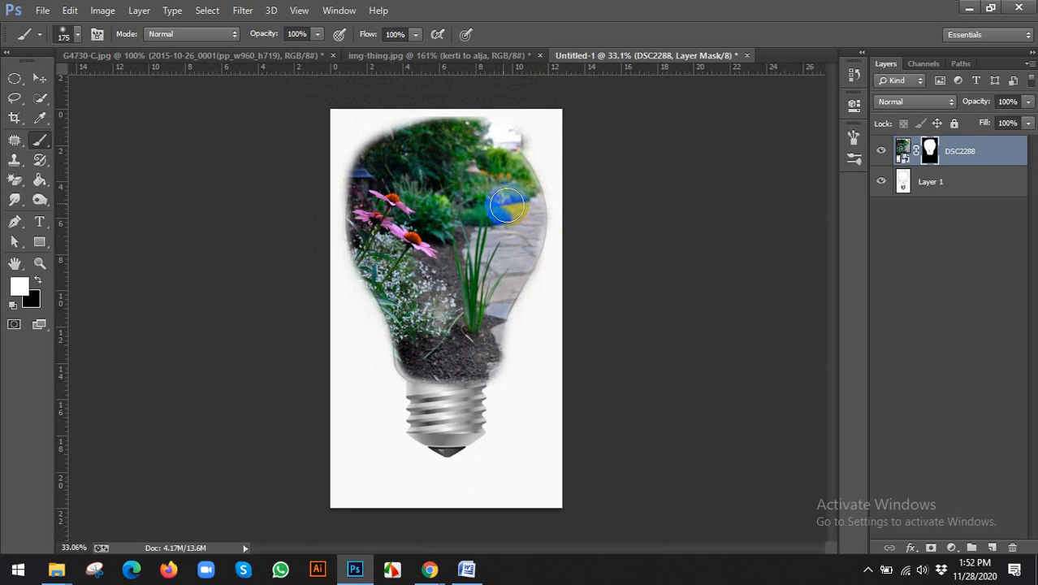
# Paint black on the DSC2288 mask around the bulb's outline and over the screw base to remove the garden spill outside the glass.
pyautogui.press('x')
pyautogui.click(367, 153)
pyautogui.moveTo(336, 141); pyautogui.dragTo(340, 239)
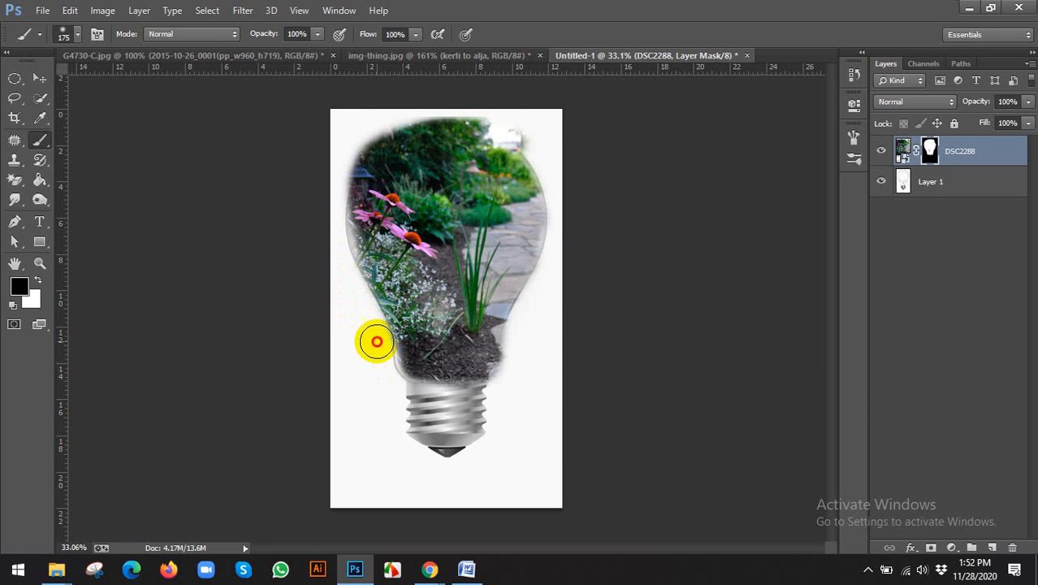
pyautogui.click(334, 211)
pyautogui.moveTo(334, 211)
pyautogui.mouseDown()
pyautogui.moveTo(346, 138)
pyautogui.moveTo(369, 121)
pyautogui.moveTo(327, 174)
pyautogui.moveTo(373, 118)
pyautogui.moveTo(372, 130)
pyautogui.moveTo(460, 102)
pyautogui.moveTo(523, 124)
pyautogui.moveTo(544, 150)
pyautogui.moveTo(466, 100)
pyautogui.moveTo(404, 100)
pyautogui.moveTo(512, 125)
pyautogui.moveTo(560, 180)
pyautogui.moveTo(572, 239)
pyautogui.moveTo(545, 334)
pyautogui.moveTo(520, 344)
pyautogui.mouseUp()
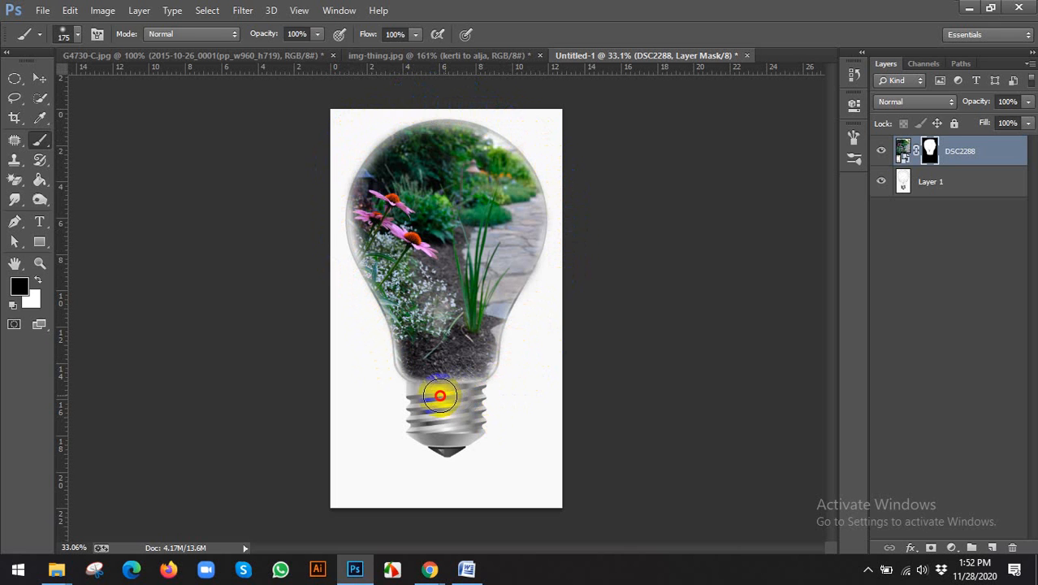
pyautogui.moveTo(439, 395)
pyautogui.mouseDown()
pyautogui.moveTo(379, 376)
pyautogui.moveTo(455, 406)
pyautogui.moveTo(507, 391)
pyautogui.moveTo(524, 368)
pyautogui.moveTo(501, 390)
pyautogui.moveTo(513, 373)
pyautogui.moveTo(513, 400)
pyautogui.mouseUp()
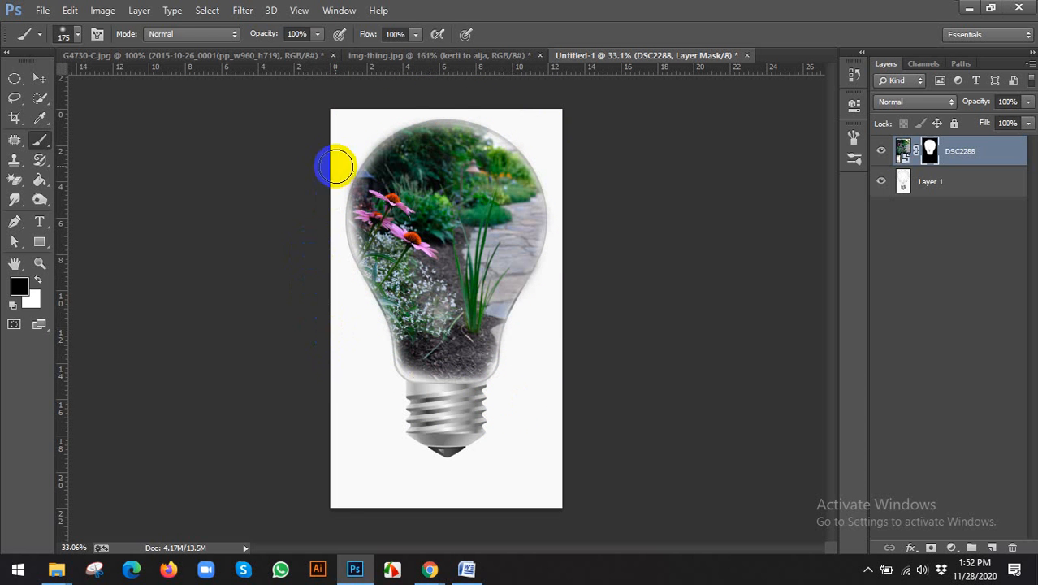
pyautogui.press('v')
pyautogui.scroll(-1, 440, 225)
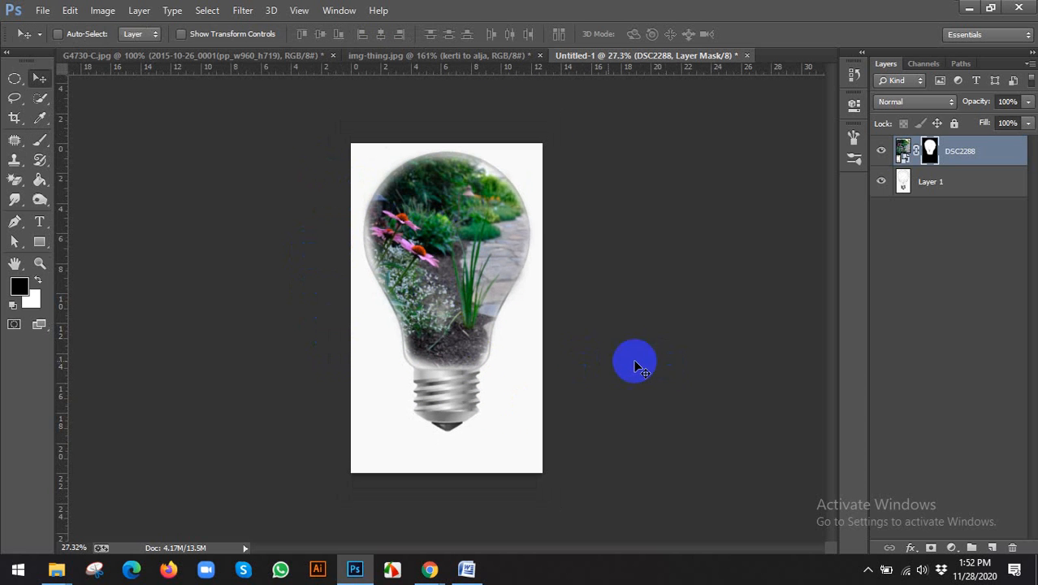
# Place the man-suit-holding-umbrella-fog image from the PHOTO EDITING COLLECTION folder over the upper part of the bulb and commit it.
pyautogui.moveTo(71, 569)
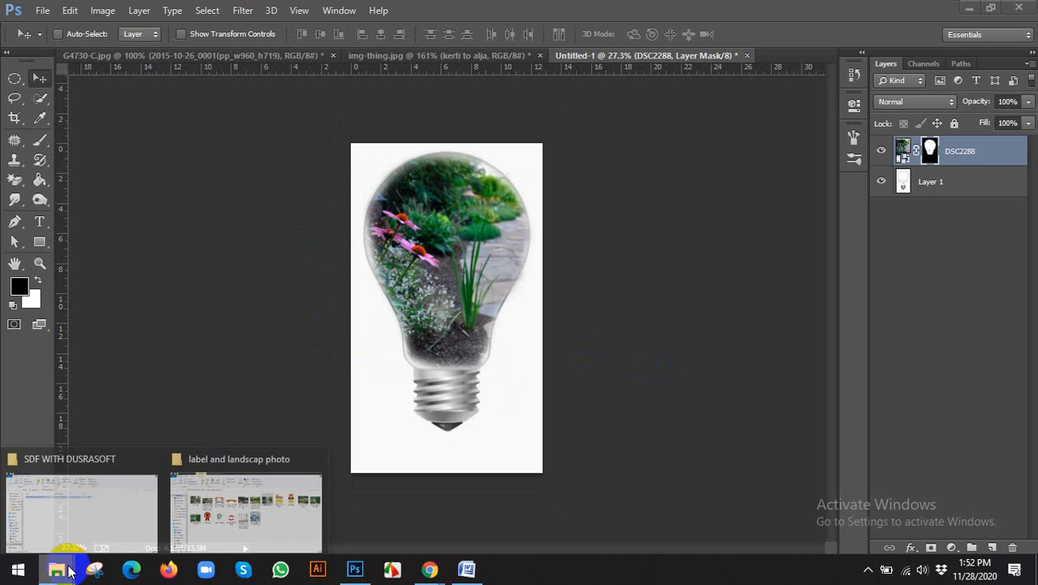
pyautogui.click(225, 510)
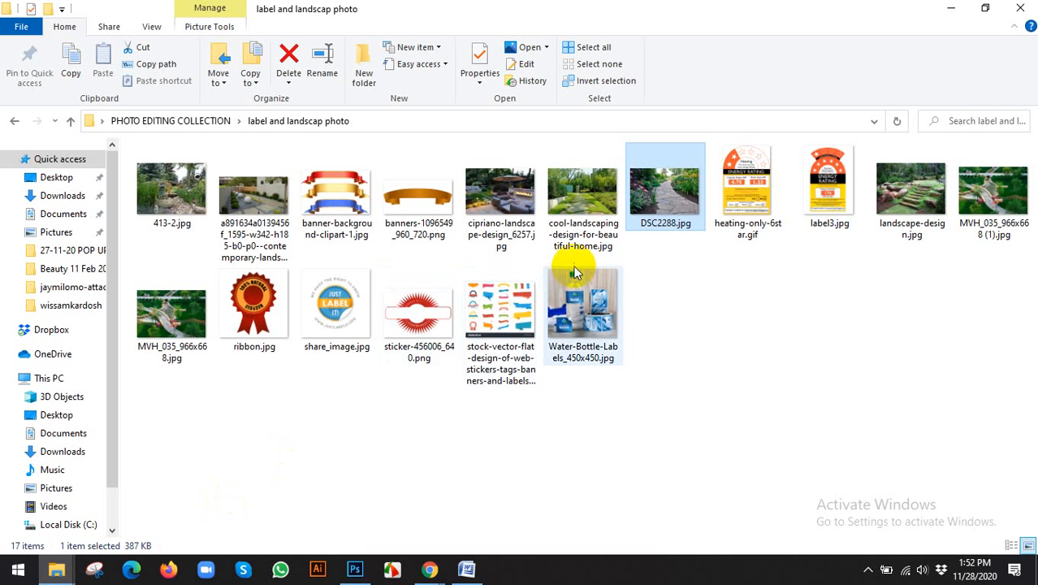
pyautogui.click(17, 121)
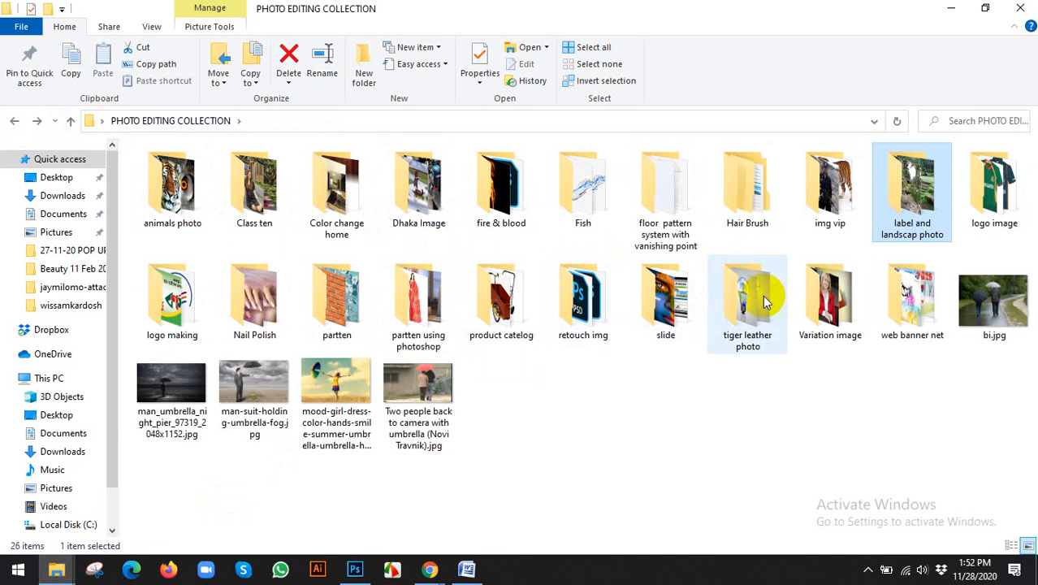
pyautogui.click(235, 383)
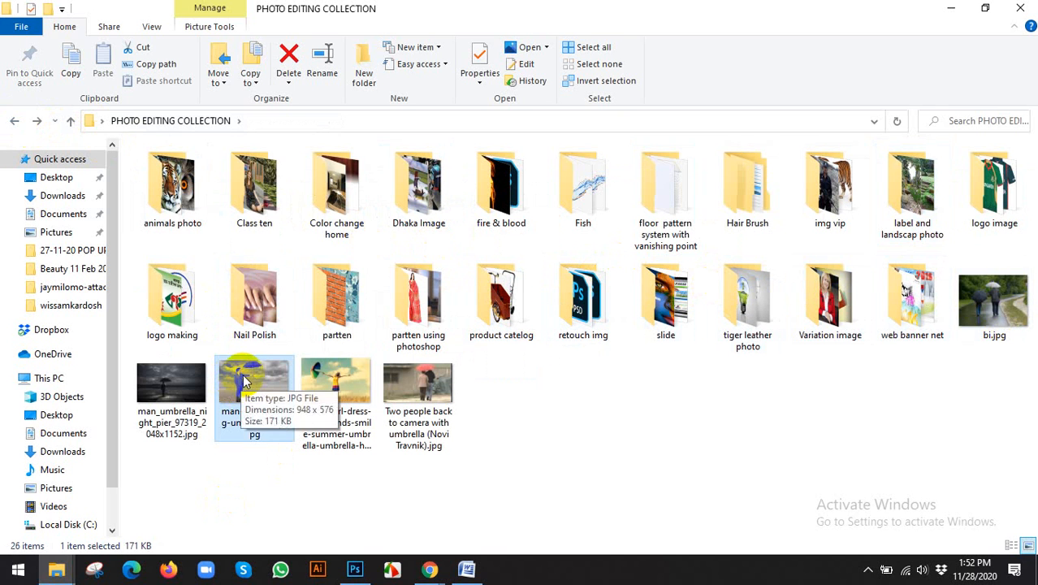
pyautogui.moveTo(241, 385); pyautogui.dragTo(425, 322)
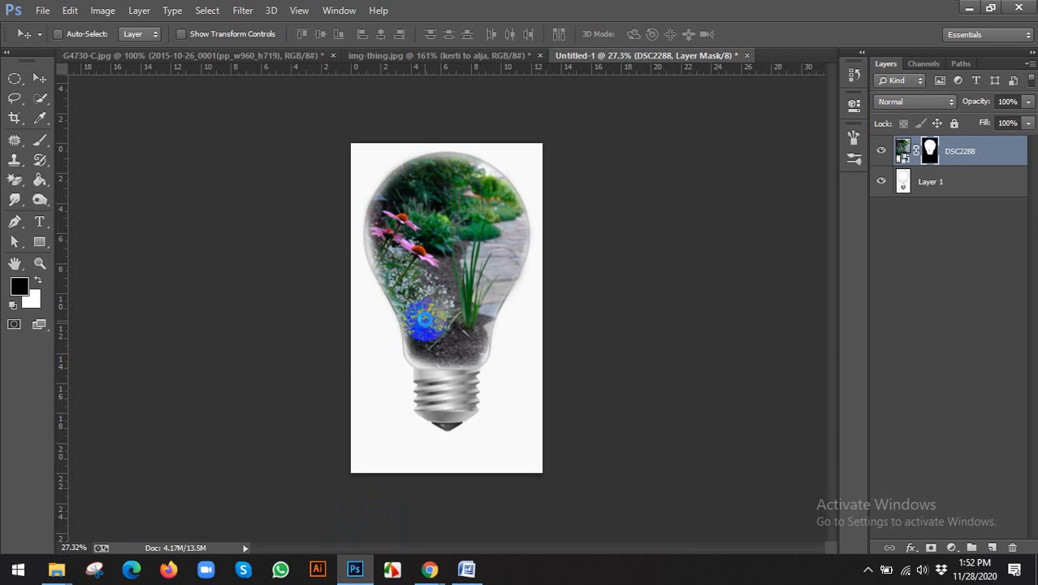
pyautogui.moveTo(503, 286); pyautogui.dragTo(548, 218)
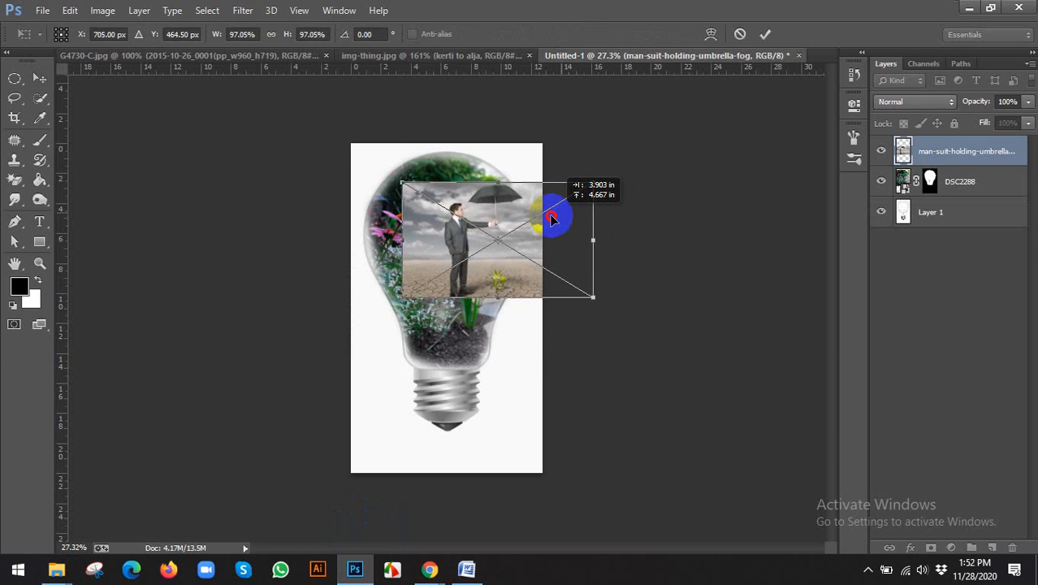
pyautogui.click(765, 35)
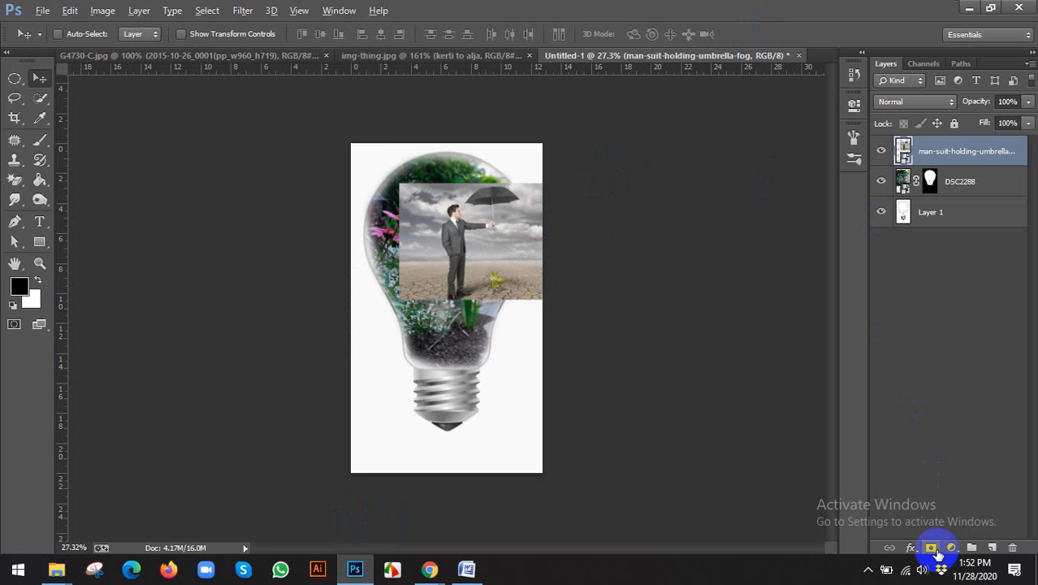
# Add a black layer mask to the man-suit-holding-umbrella layer and paint white on it to reveal the man and his umbrella.
pyautogui.keyDown('alt'); pyautogui.click(934, 549); pyautogui.keyUp('alt')
pyautogui.scroll(1, 527, 233)
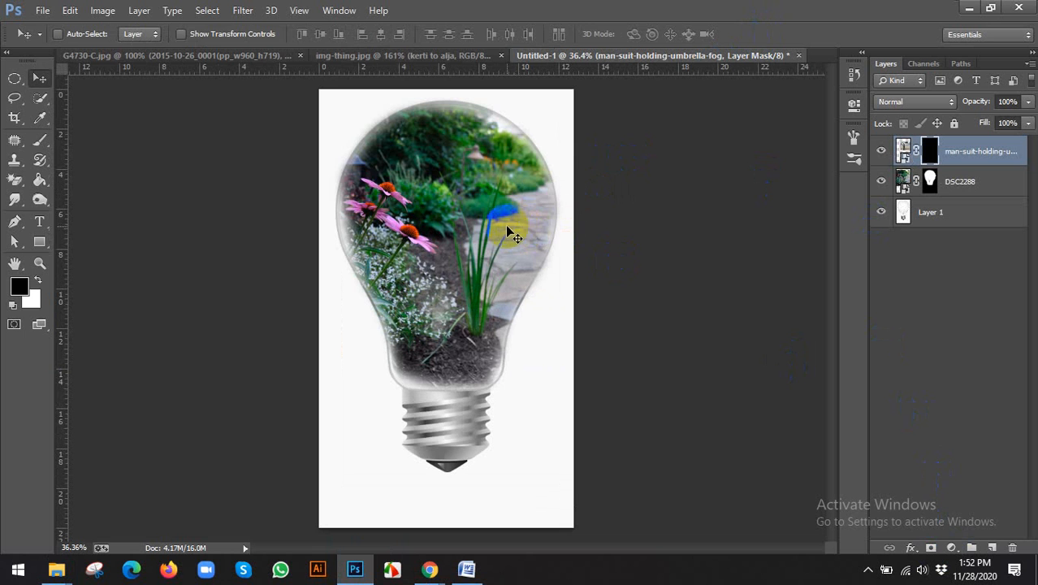
pyautogui.press('b')
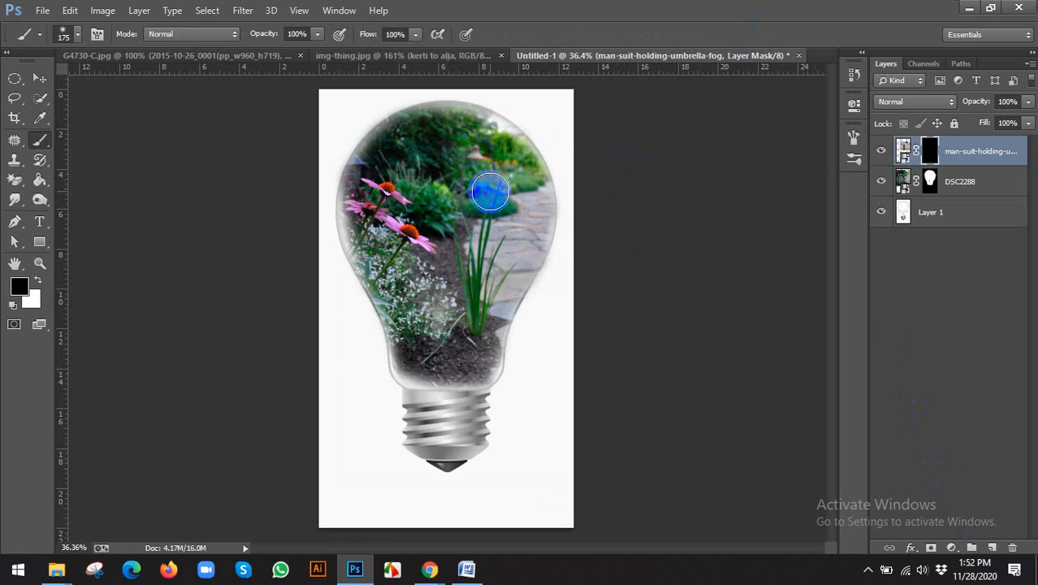
pyautogui.moveTo(499, 185)
pyautogui.mouseDown()
pyautogui.moveTo(486, 270)
pyautogui.moveTo(496, 183)
pyautogui.moveTo(453, 234)
pyautogui.moveTo(460, 186)
pyautogui.moveTo(460, 306)
pyautogui.moveTo(444, 193)
pyautogui.mouseUp()
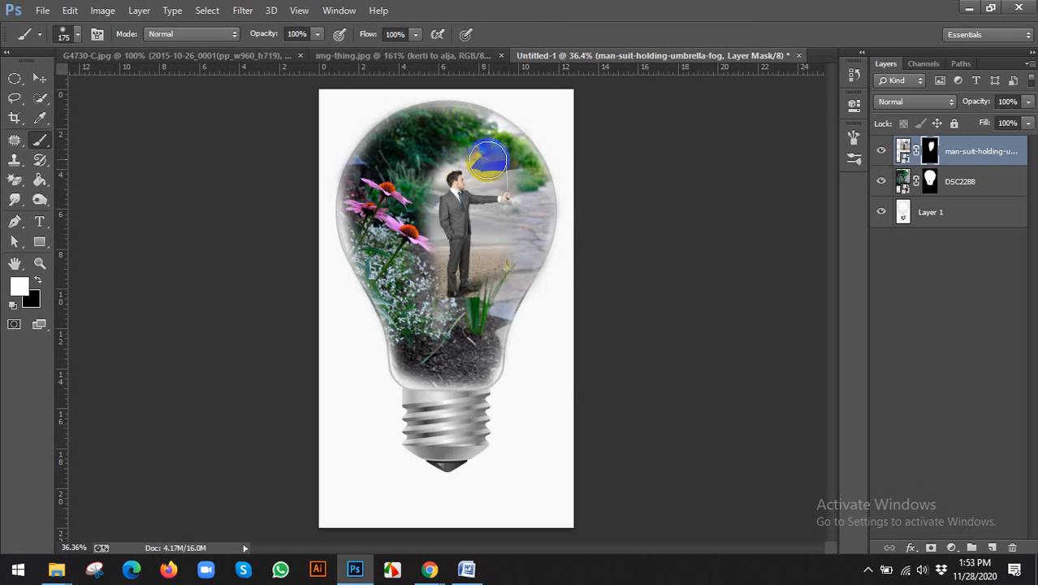
pyautogui.moveTo(510, 164)
pyautogui.mouseDown()
pyautogui.moveTo(523, 240)
pyautogui.moveTo(507, 161)
pyautogui.mouseUp()
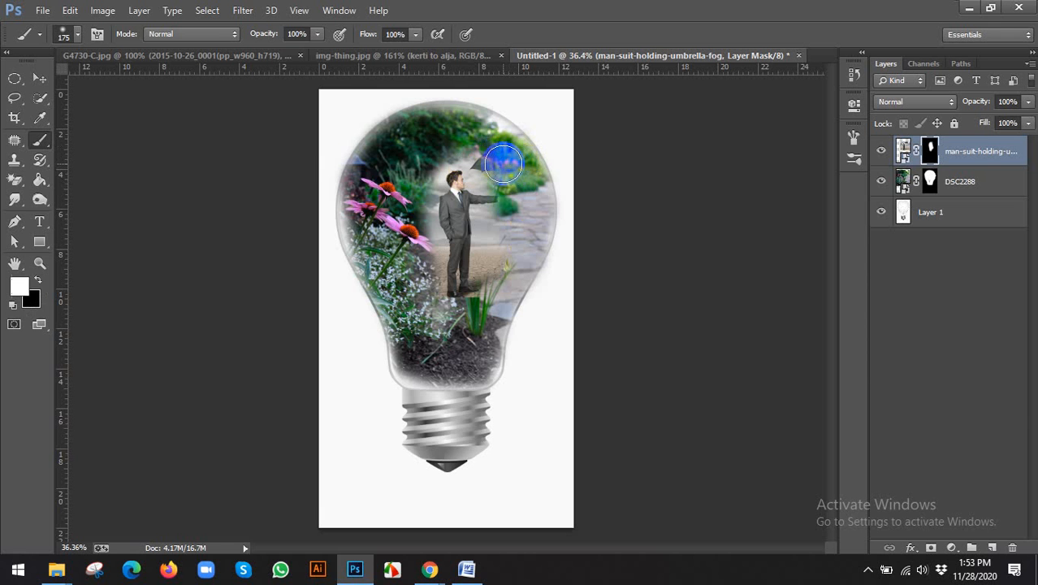
pyautogui.press('x')
pyautogui.moveTo(498, 155)
pyautogui.mouseDown()
pyautogui.moveTo(499, 208)
pyautogui.moveTo(508, 166)
pyautogui.mouseUp()
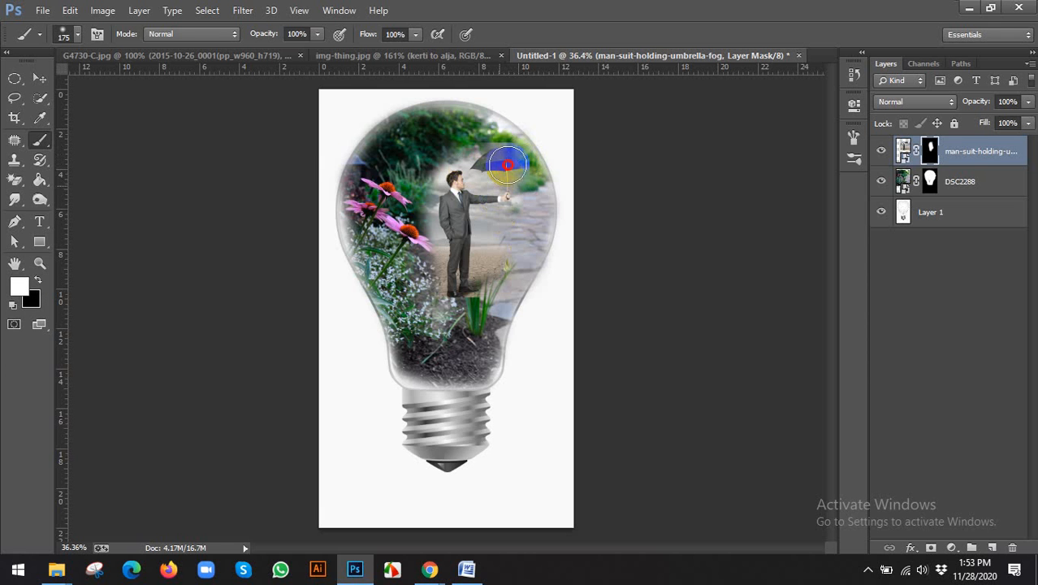
pyautogui.moveTo(481, 221); pyautogui.dragTo(457, 276)
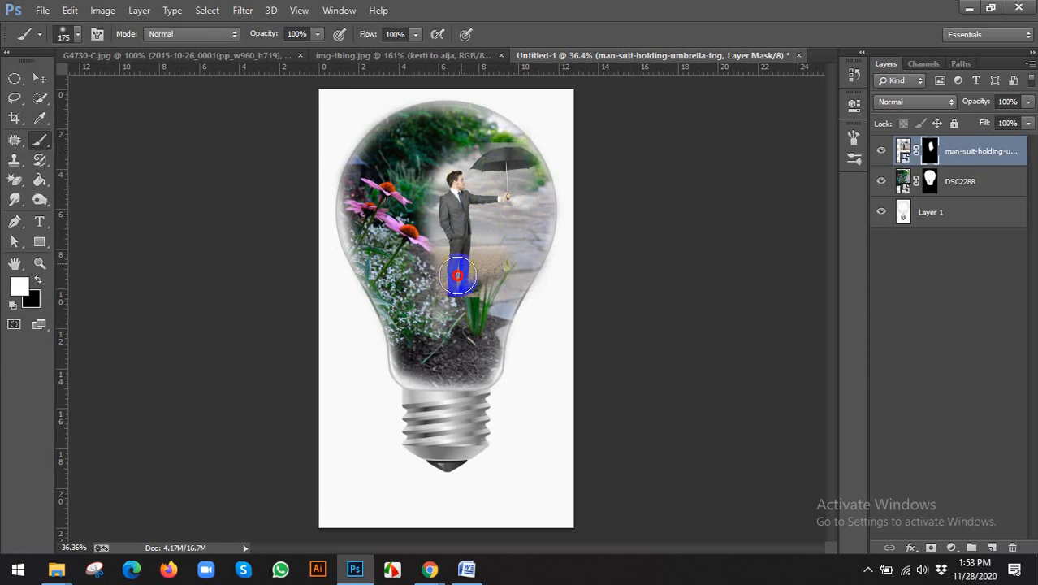
# Reduce the brush to 100 px and paint black on the man layer's mask to hide the desert ground around his feet.
pyautogui.scroll(6, 452, 279)
pyautogui.scroll(-2, 408, 277)
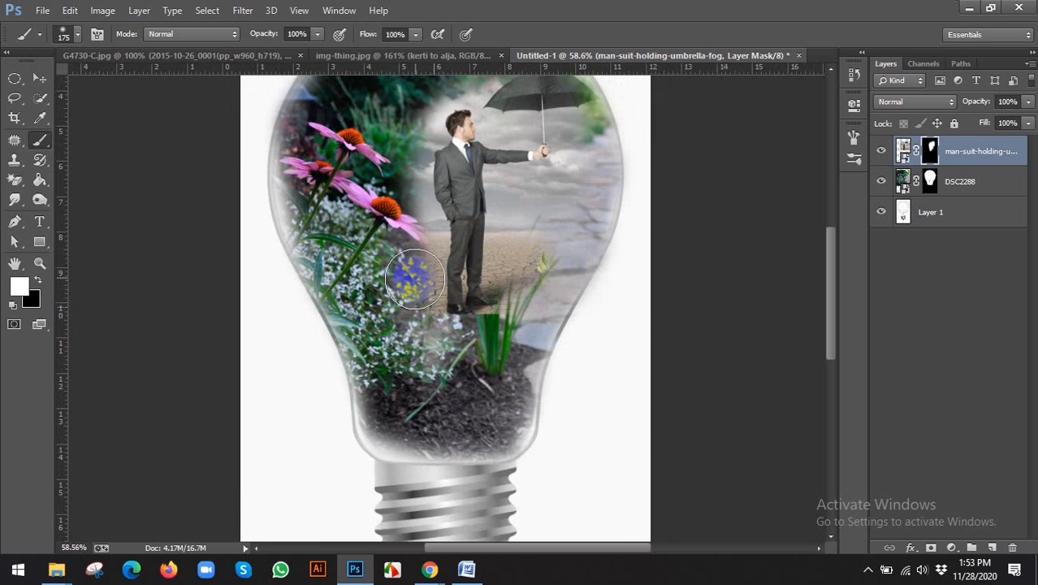
pyautogui.press('[')
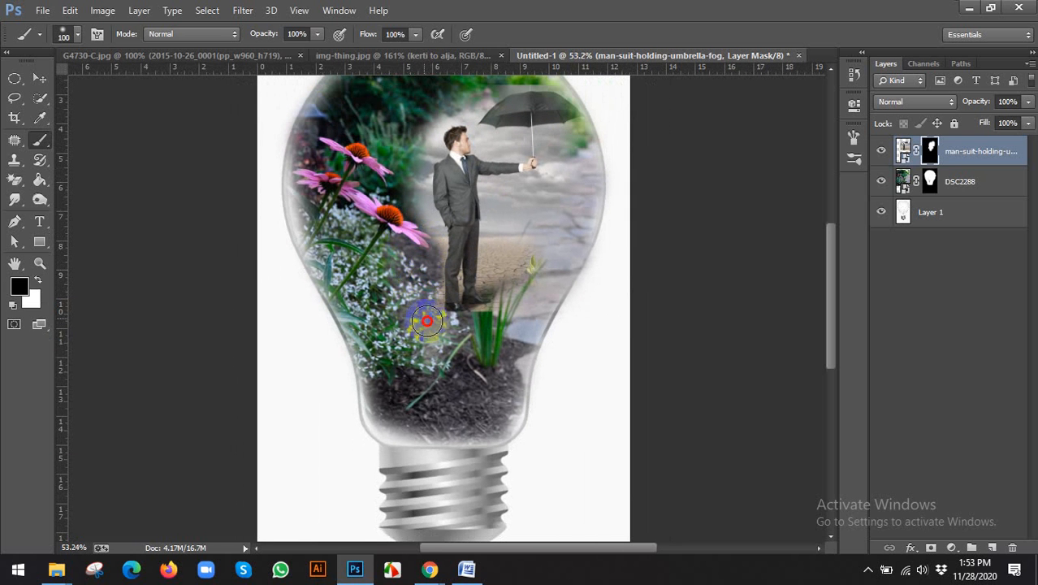
pyautogui.moveTo(446, 334)
pyautogui.mouseDown()
pyautogui.moveTo(458, 302)
pyautogui.moveTo(501, 260)
pyautogui.moveTo(405, 305)
pyautogui.mouseUp()
pyautogui.scroll(-2, 463, 274)
pyautogui.scroll(1, 488, 270)
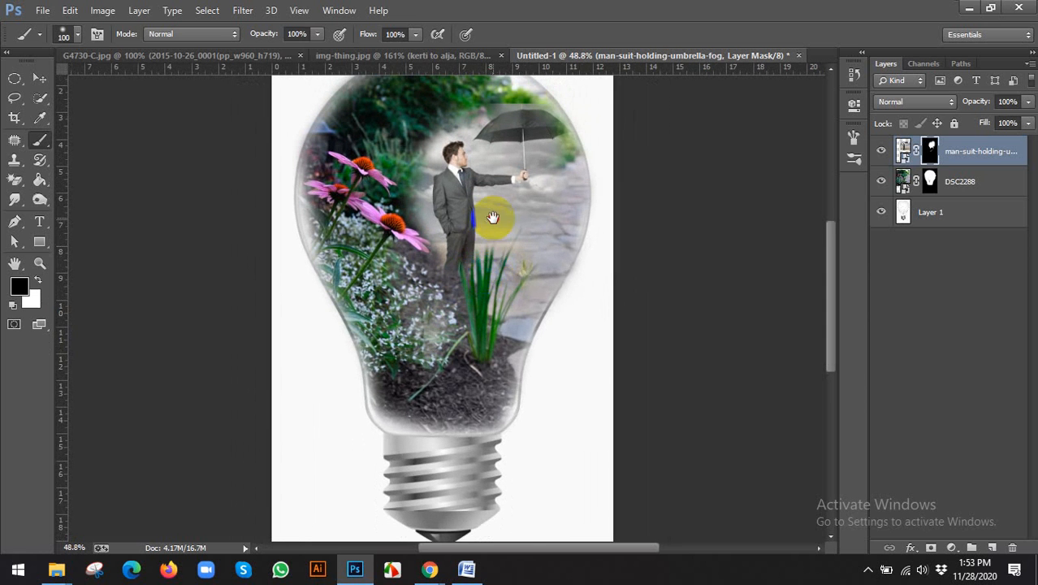
pyautogui.moveTo(492, 218); pyautogui.dragTo(471, 264)
pyautogui.moveTo(537, 403); pyautogui.dragTo(560, 285)
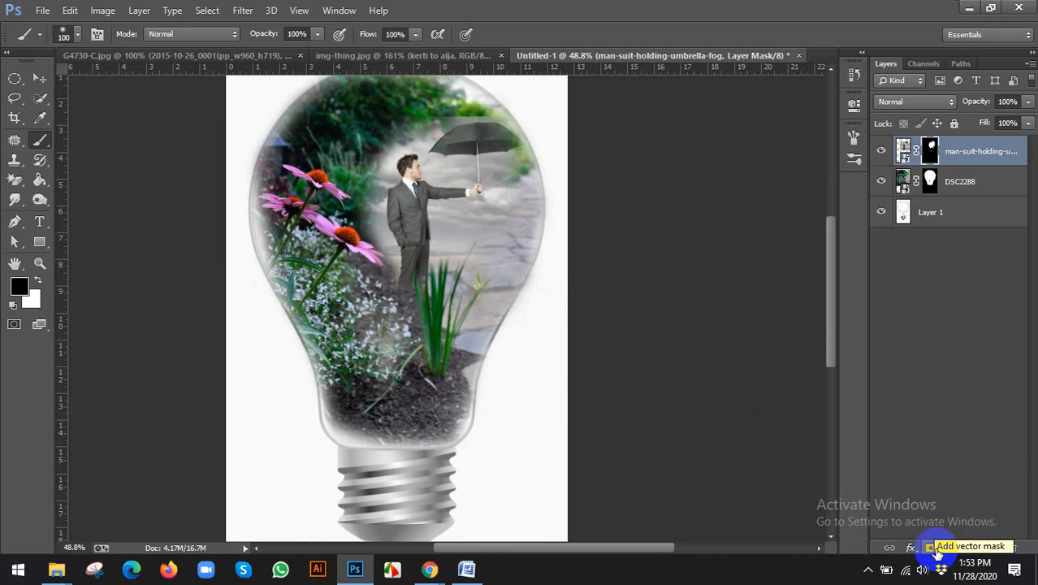
# Paint black on the mask around the man and umbrella to hide the remaining cloudy background, using 150 px and 30 px brushes.
pyautogui.scroll(-1, 482, 352)
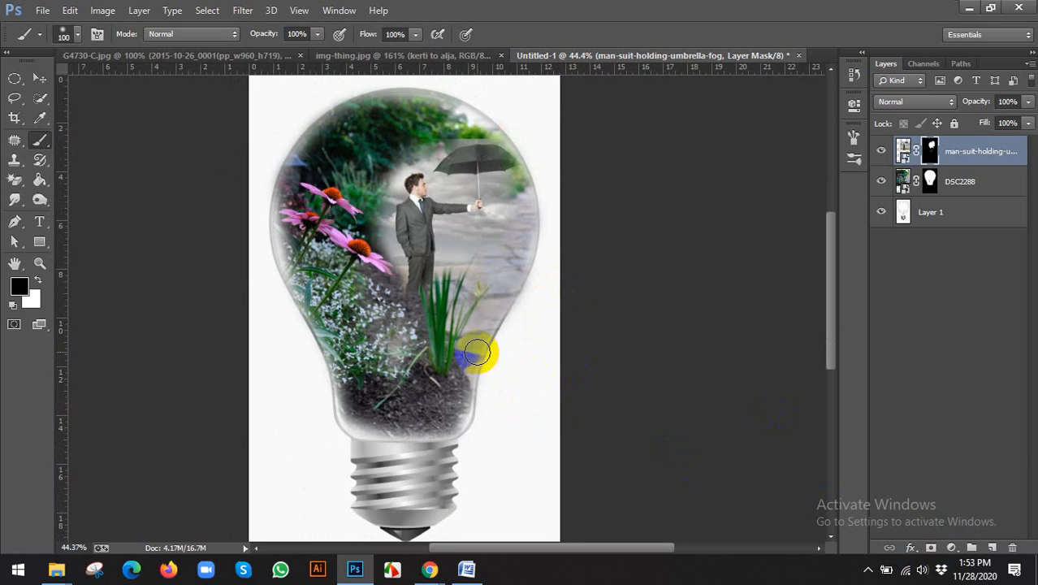
pyautogui.scroll(-1, 474, 341)
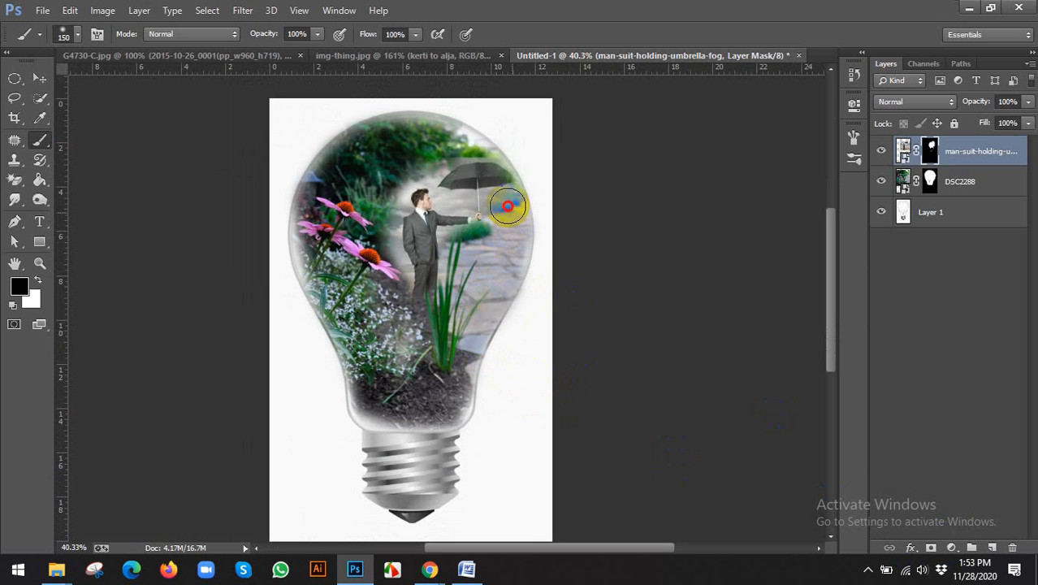
pyautogui.moveTo(417, 336)
pyautogui.mouseDown()
pyautogui.moveTo(381, 242)
pyautogui.moveTo(380, 220)
pyautogui.moveTo(384, 251)
pyautogui.moveTo(388, 188)
pyautogui.mouseUp()
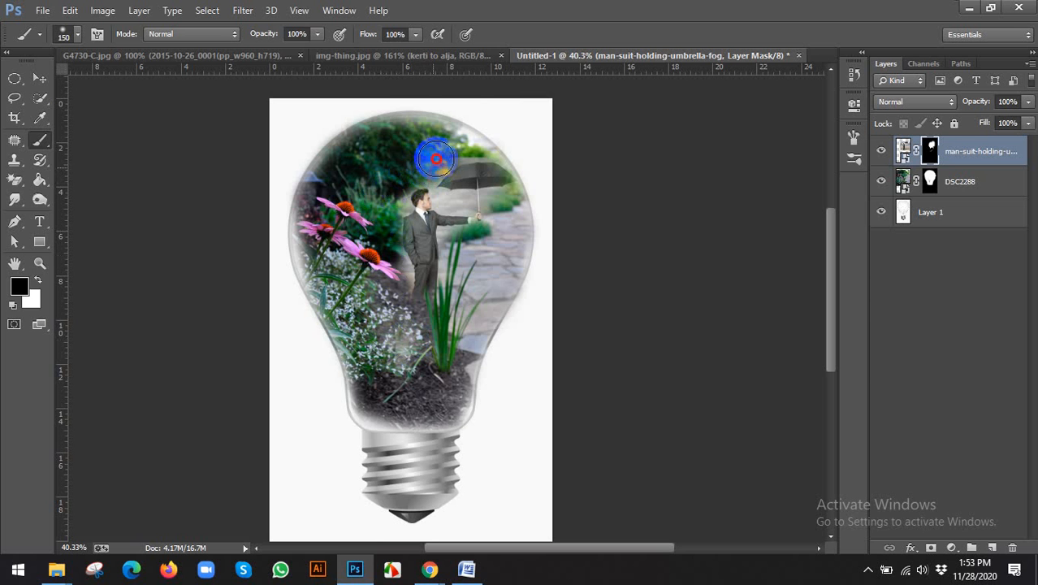
pyautogui.moveTo(511, 144)
pyautogui.mouseDown()
pyautogui.moveTo(434, 152)
pyautogui.moveTo(433, 176)
pyautogui.moveTo(440, 204)
pyautogui.mouseUp()
pyautogui.scroll(2, 459, 212)
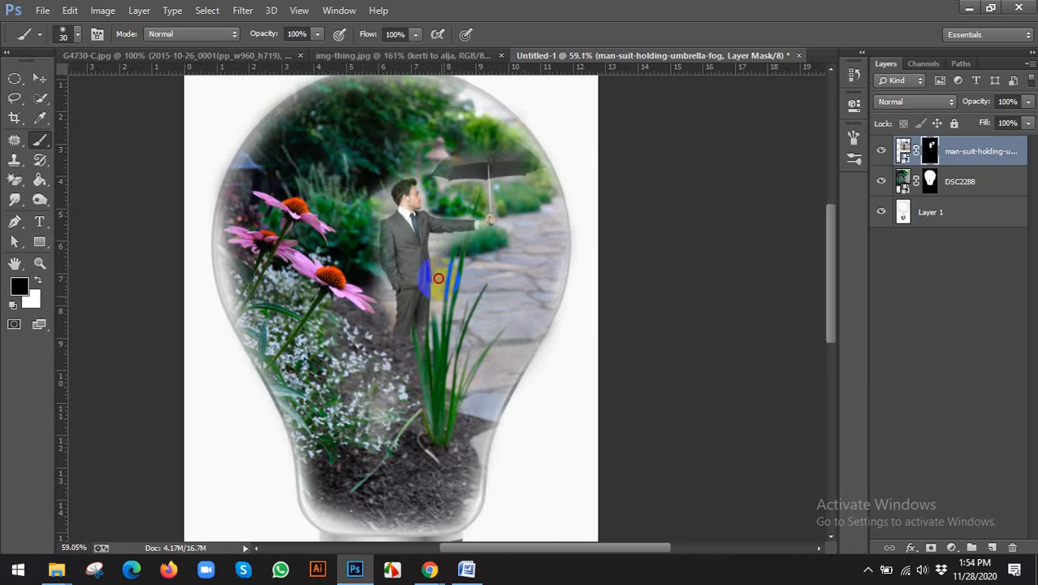
pyautogui.scroll(-4, 576, 357)
pyautogui.scroll(3, 602, 359)
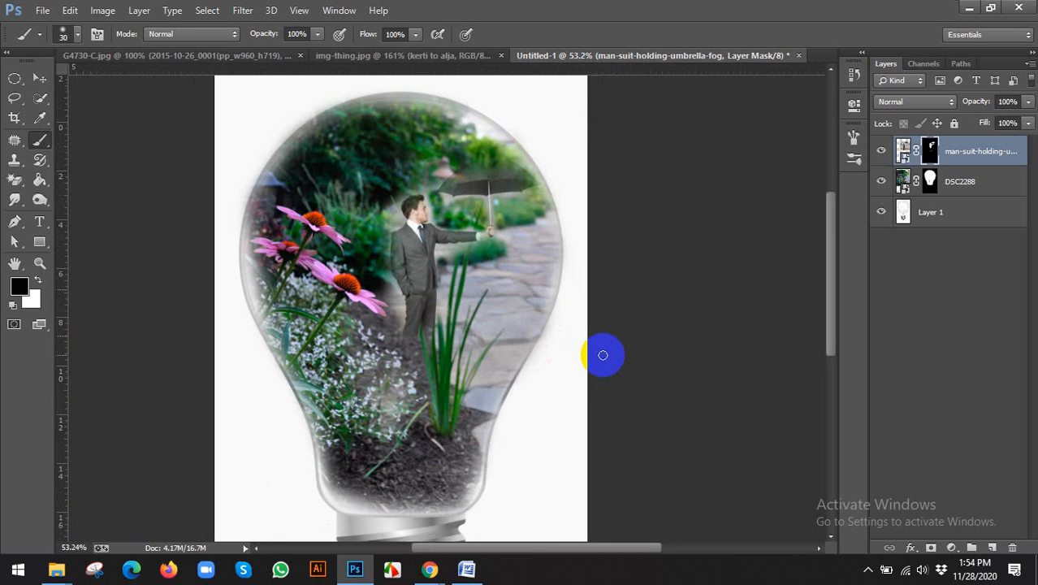
pyautogui.press('v')
pyautogui.scroll(-3, 520, 272)
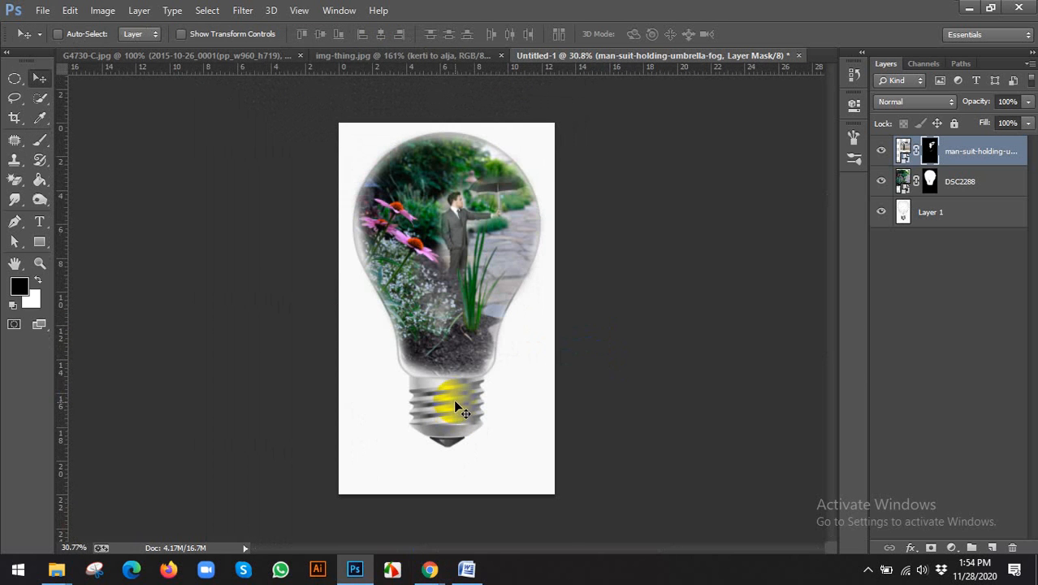
pyautogui.scroll(-3, 431, 459)
# Switch to File Explorer and browse the Downloads folder's stock images, checking the model photos and the lamp post PNG.
pyautogui.moveTo(57, 566)
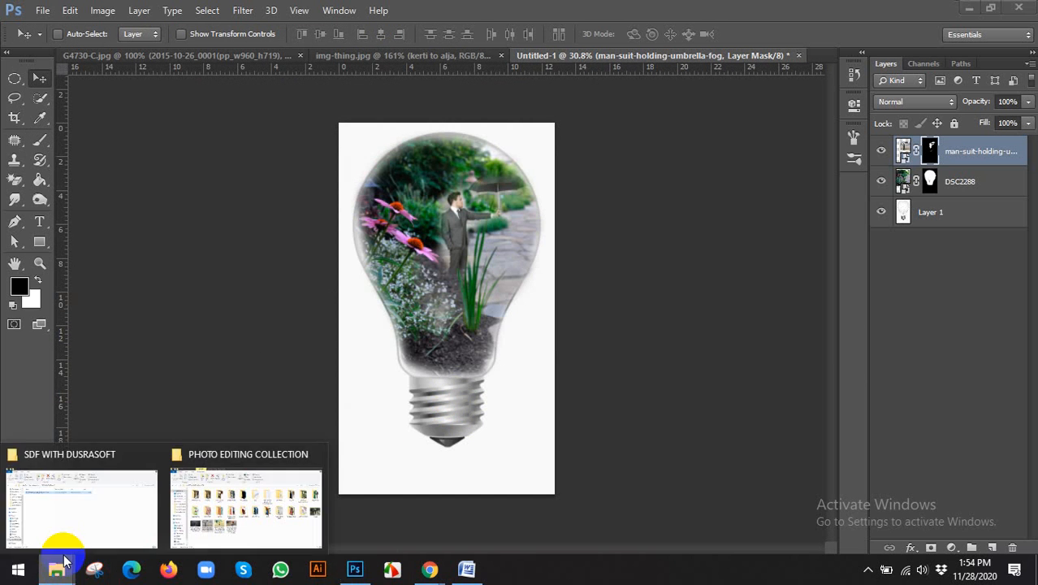
pyautogui.click(77, 491)
pyautogui.click(60, 148)
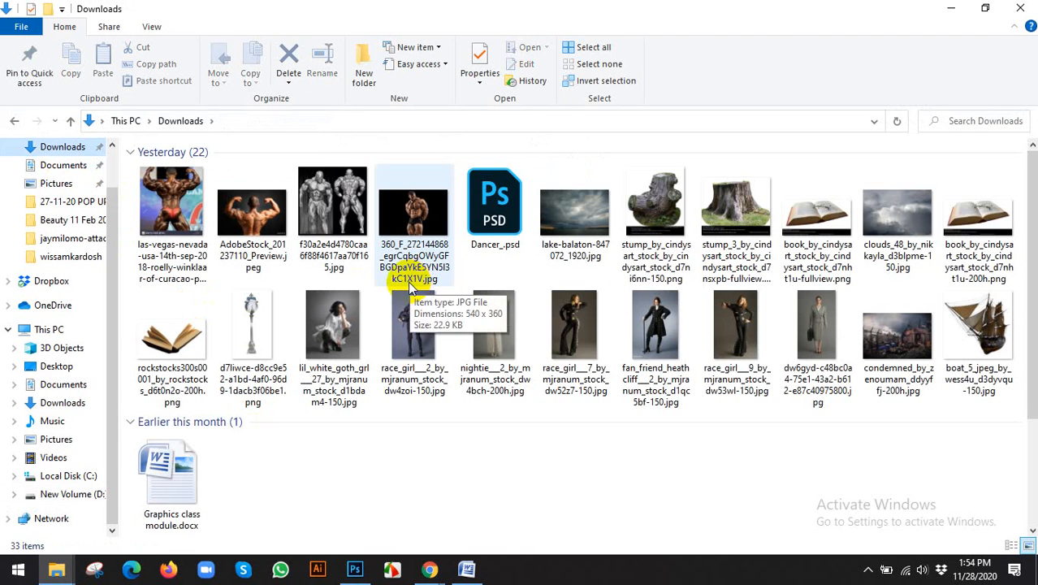
pyautogui.click(731, 357)
pyautogui.click(333, 341)
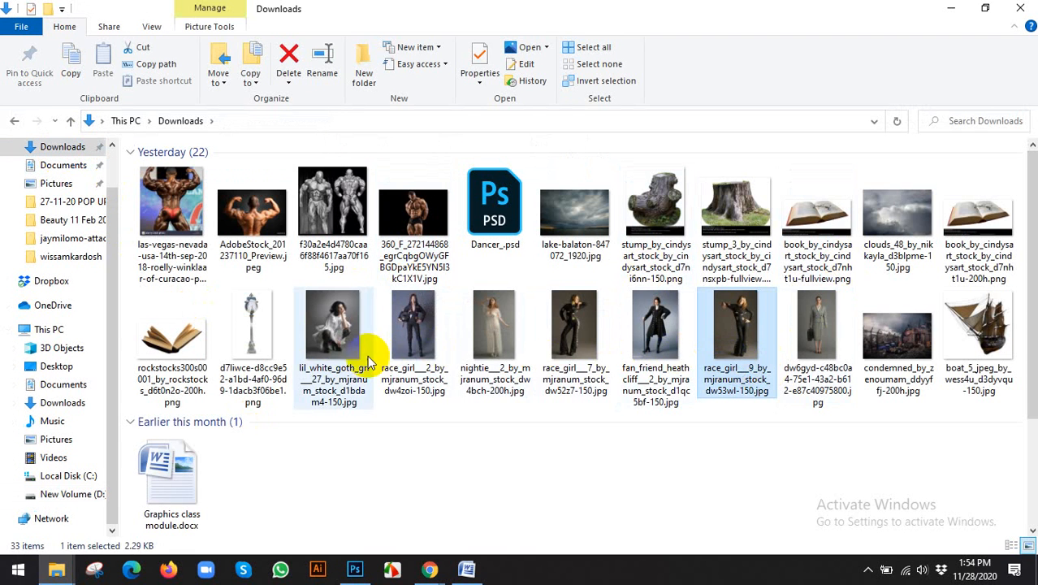
pyautogui.click(252, 340)
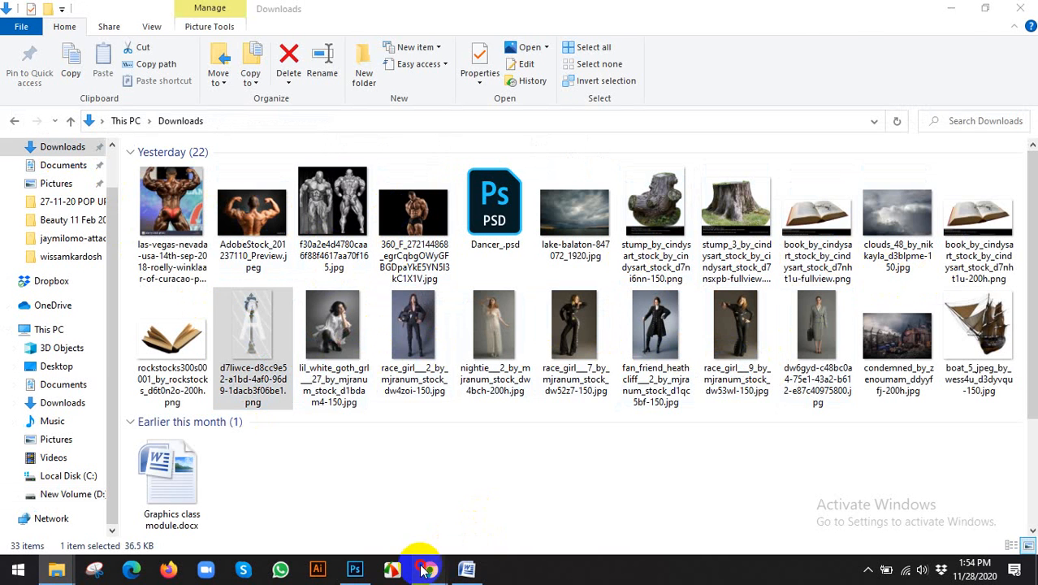
pyautogui.moveTo(430, 569)
pyautogui.click(378, 498)
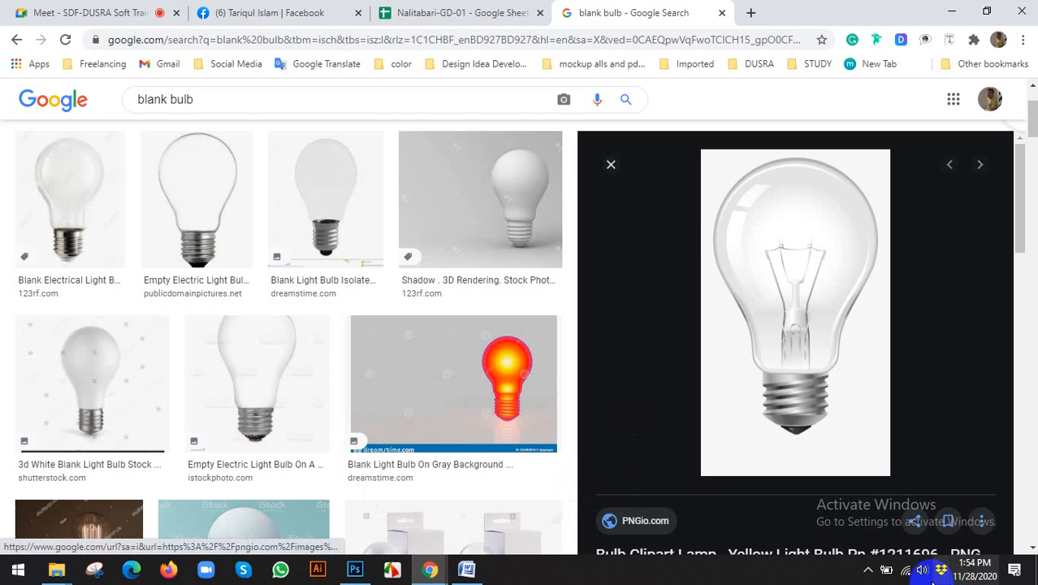
pyautogui.click(869, 569)
pyautogui.click(842, 534)
pyautogui.click(355, 570)
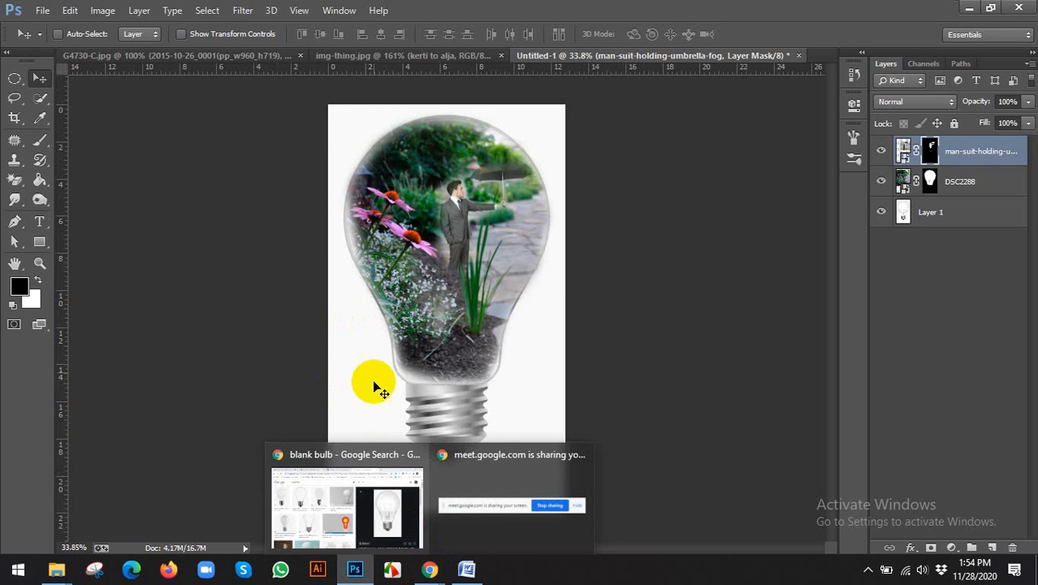
# Switch to Chrome and search Google Images for "image manipulation in photoshop" in place of "blank bulb".
pyautogui.moveTo(430, 569)
pyautogui.click(390, 503)
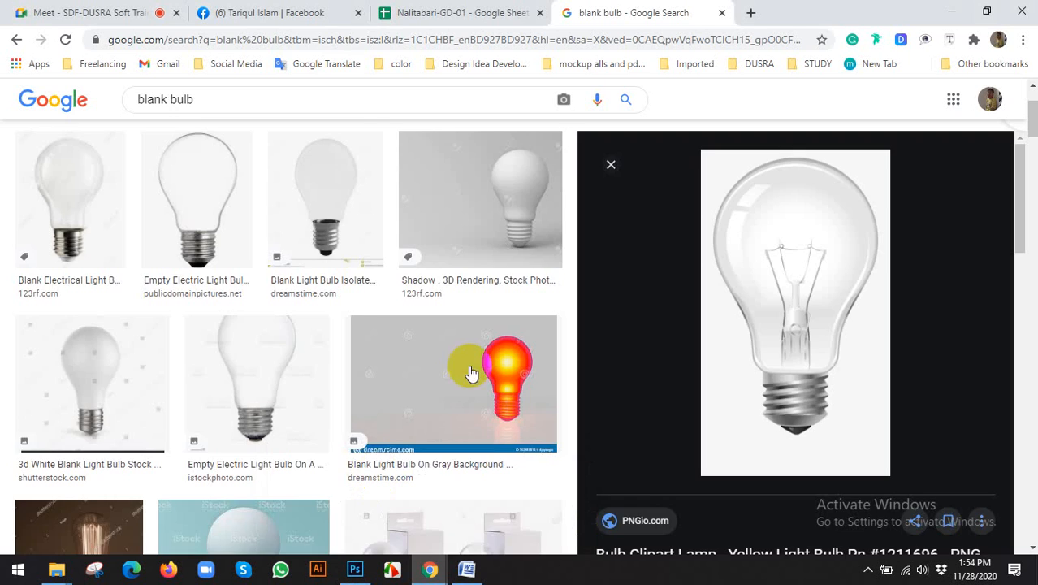
pyautogui.scroll(1, 520, 244)
pyautogui.scroll(2, 543, 133)
pyautogui.moveTo(214, 102); pyautogui.dragTo(120, 105)
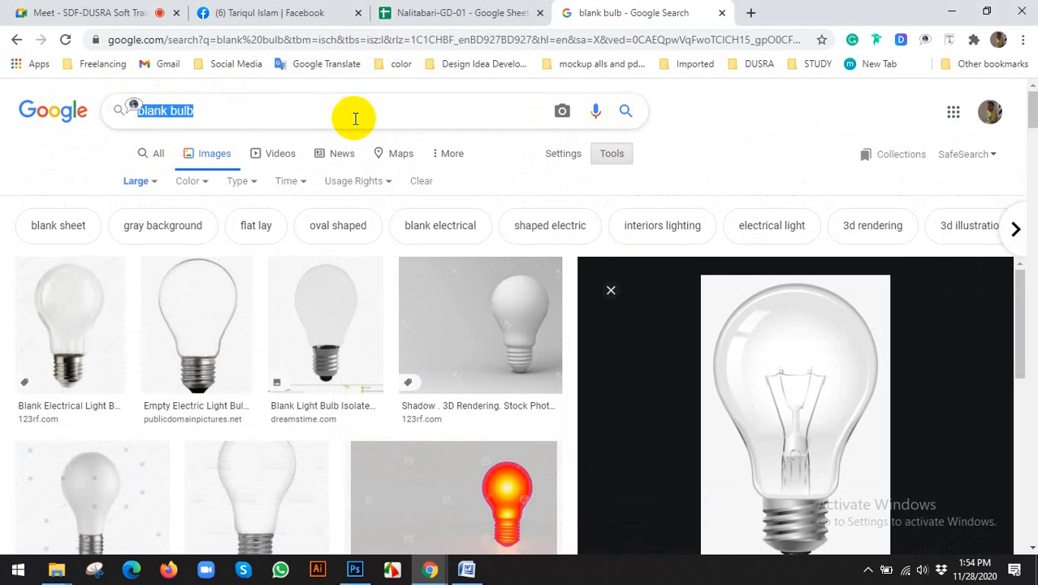
pyautogui.write('image mani')
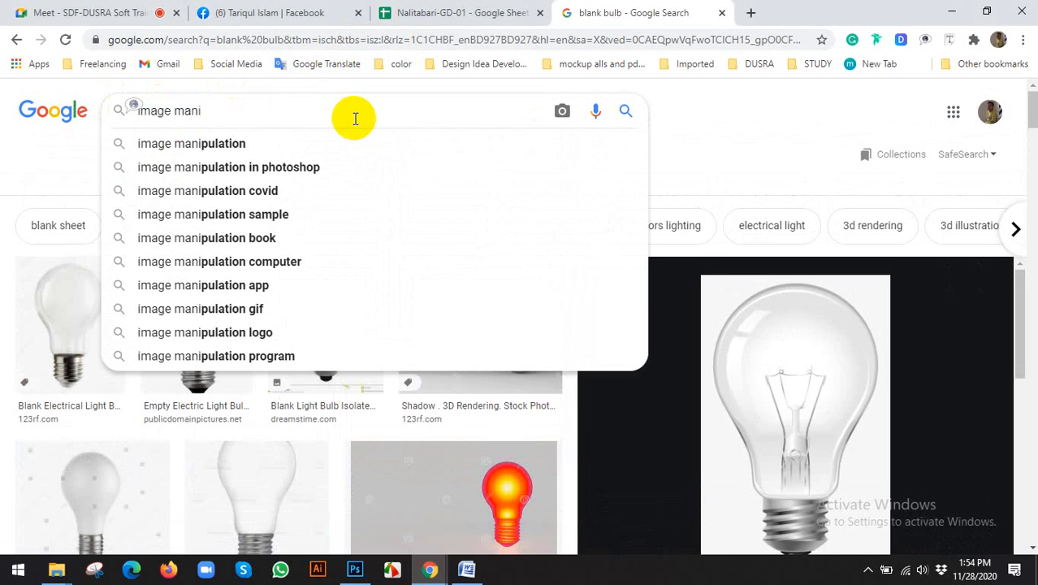
pyautogui.press('Down')
pyautogui.press('Down')
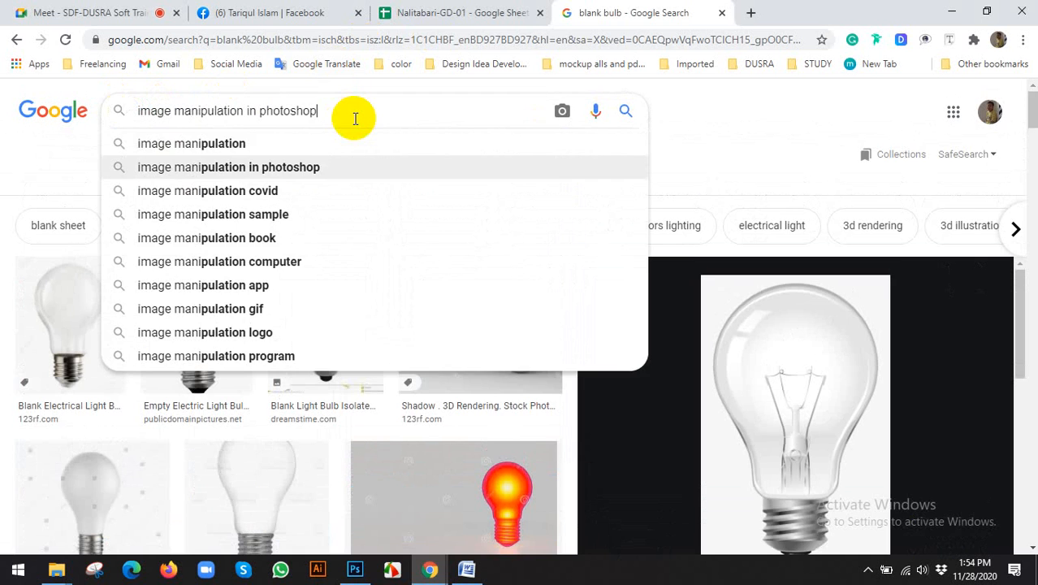
pyautogui.press('Return')
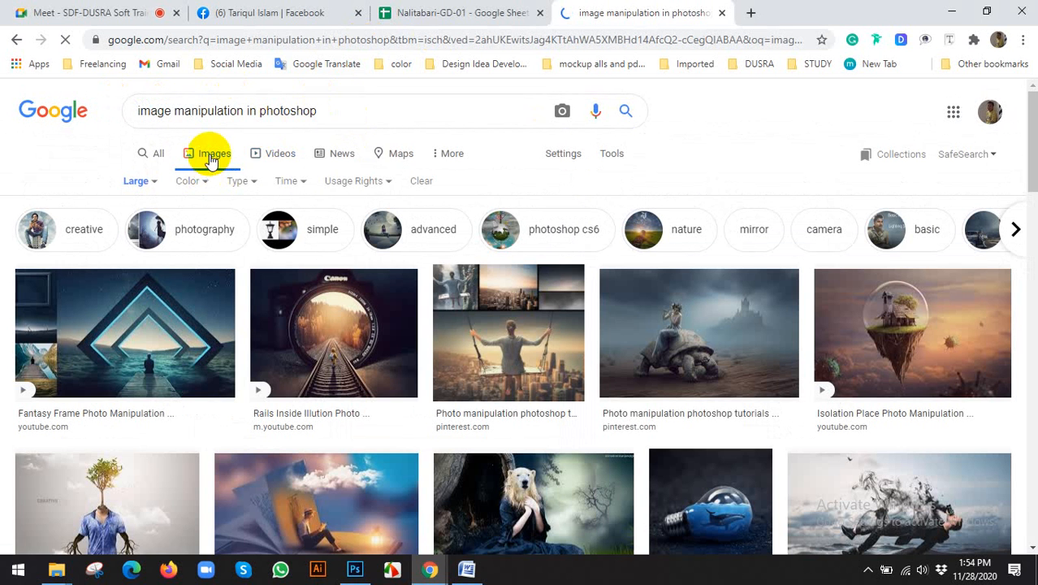
# Browse the image results for examples of Photoshop photo manipulation, such as surreal composites, fantasy scenes and light effects.
pyautogui.rightClick(390, 284)
pyautogui.scroll(-1, 259, 273)
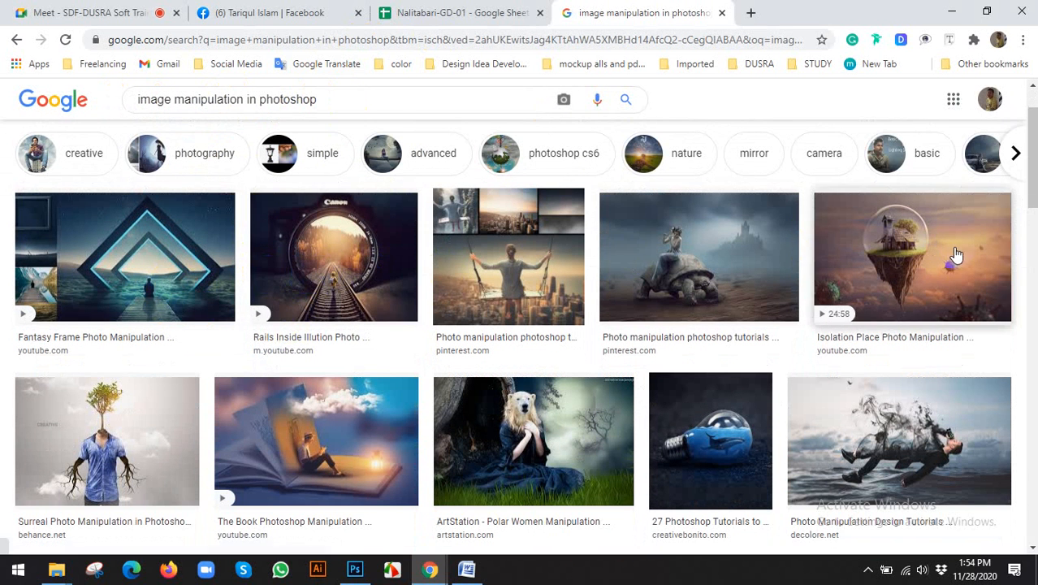
pyautogui.scroll(-2, 946, 255)
pyautogui.scroll(-1, 893, 262)
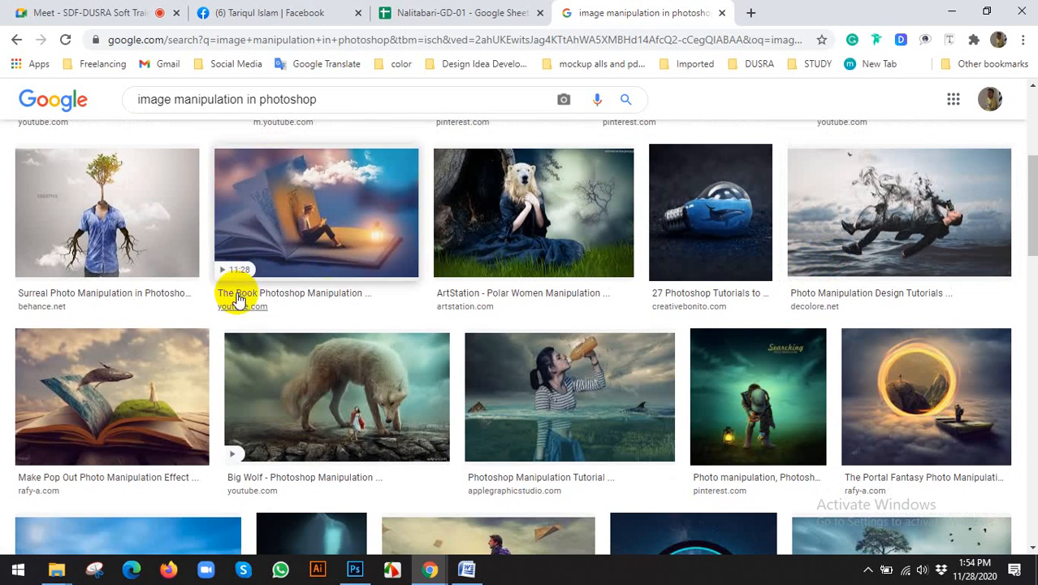
pyautogui.scroll(1, 113, 312)
pyautogui.scroll(-2, 452, 317)
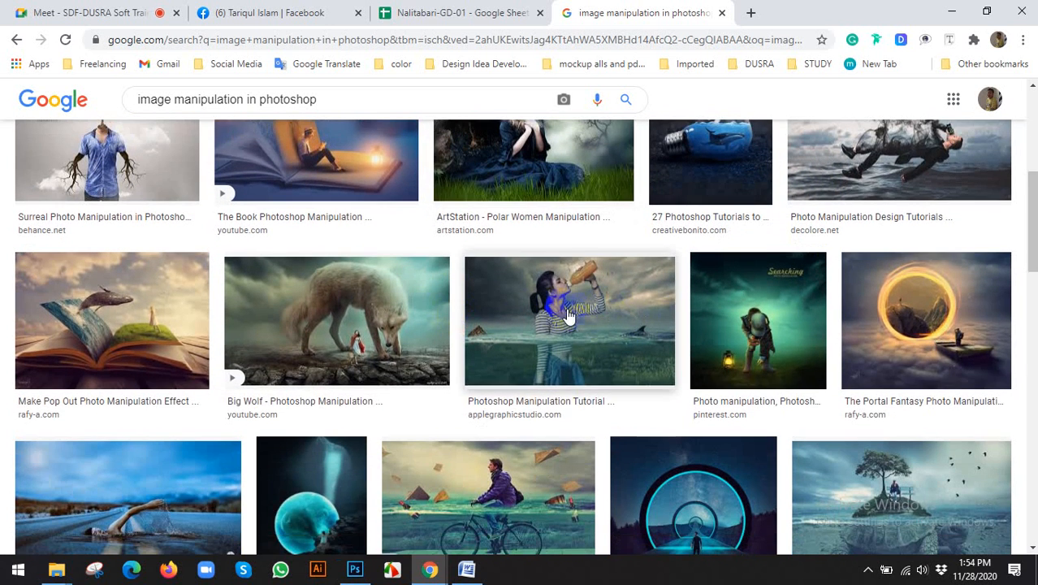
pyautogui.scroll(-1, 553, 313)
pyautogui.scroll(-1, 901, 332)
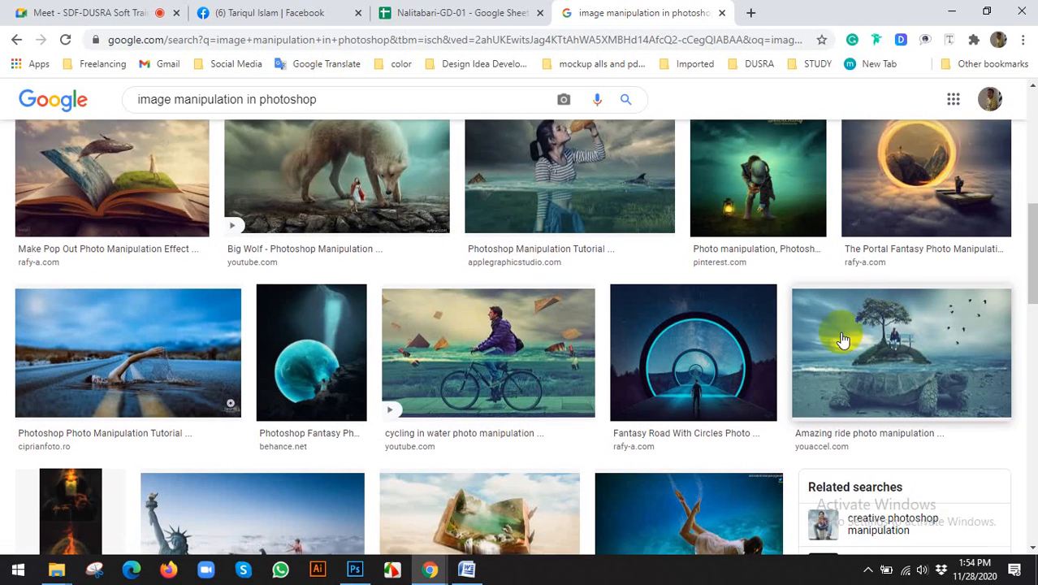
pyautogui.scroll(-1, 562, 308)
pyautogui.scroll(-2, 337, 331)
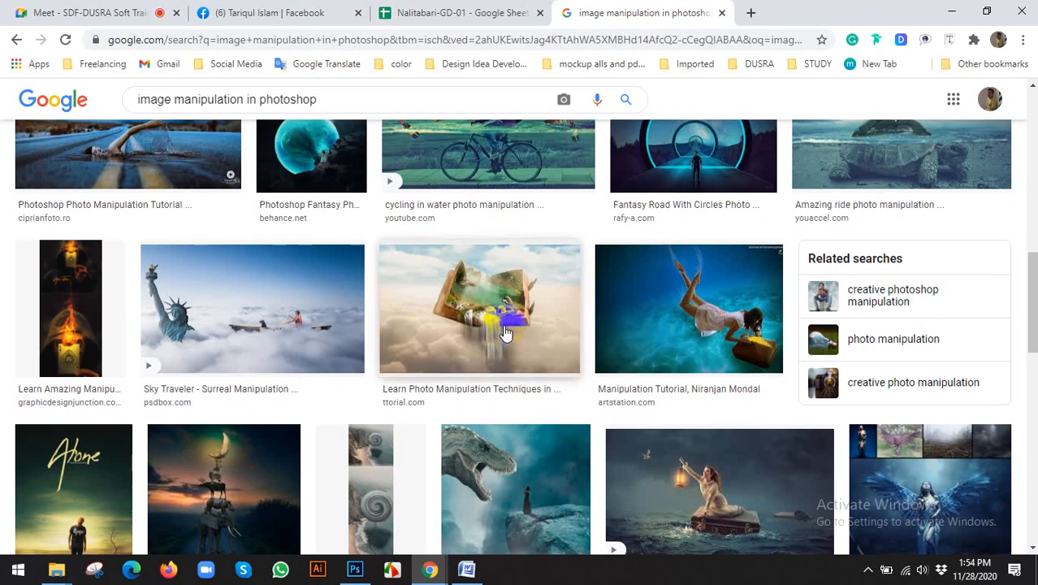
pyautogui.scroll(-2, 308, 320)
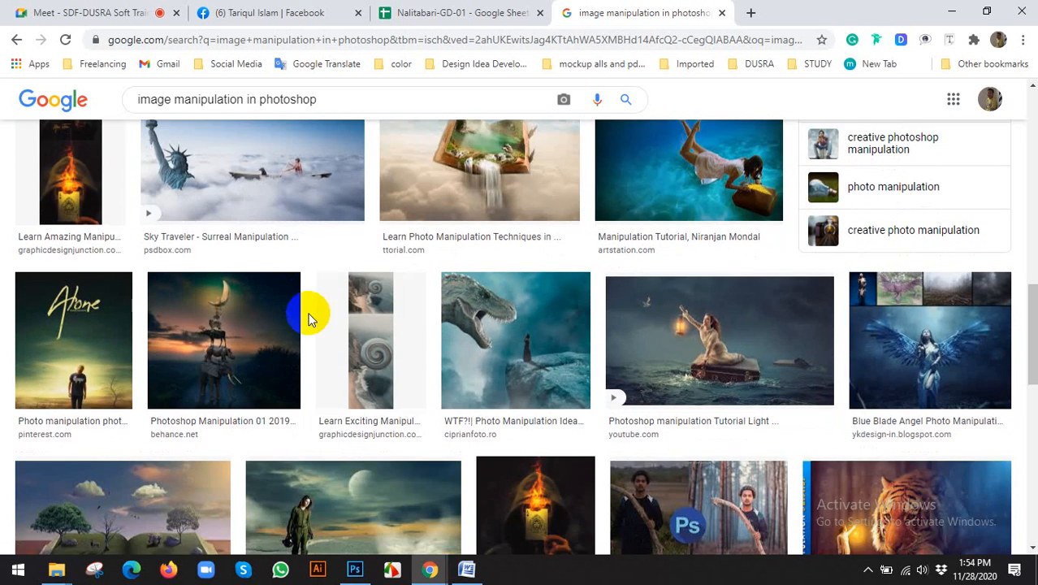
pyautogui.scroll(-1, 308, 320)
pyautogui.scroll(-1, 662, 355)
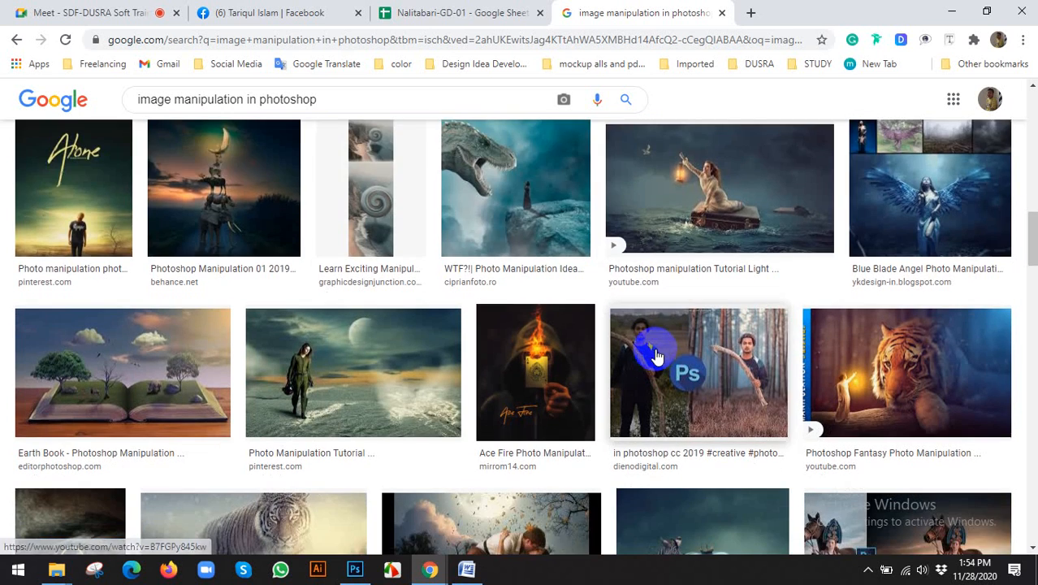
pyautogui.scroll(-2, 656, 353)
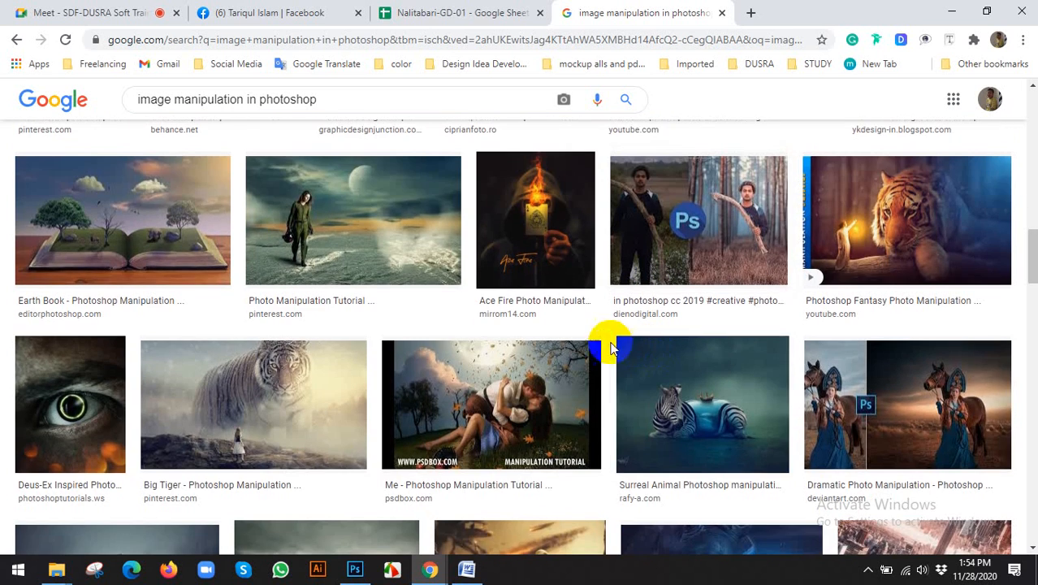
pyautogui.scroll(-4, 568, 340)
pyautogui.scroll(-3, 566, 340)
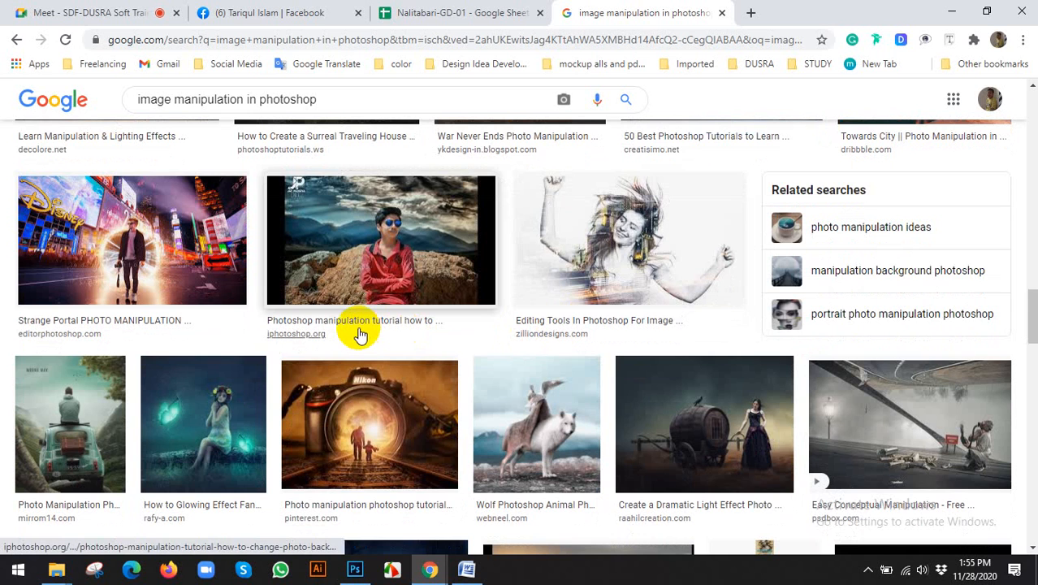
pyautogui.scroll(-2, 360, 334)
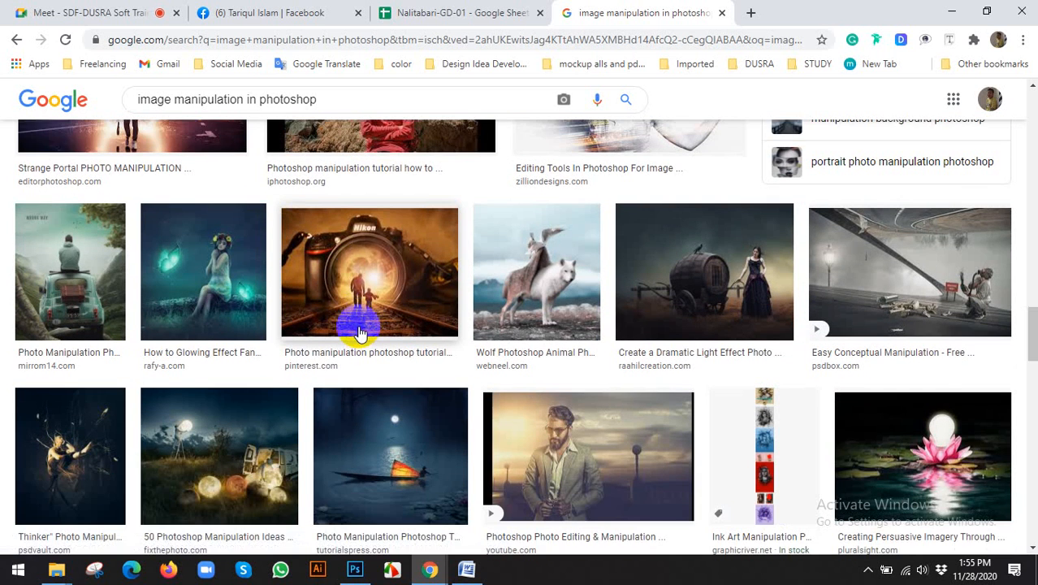
pyautogui.scroll(-2, 360, 332)
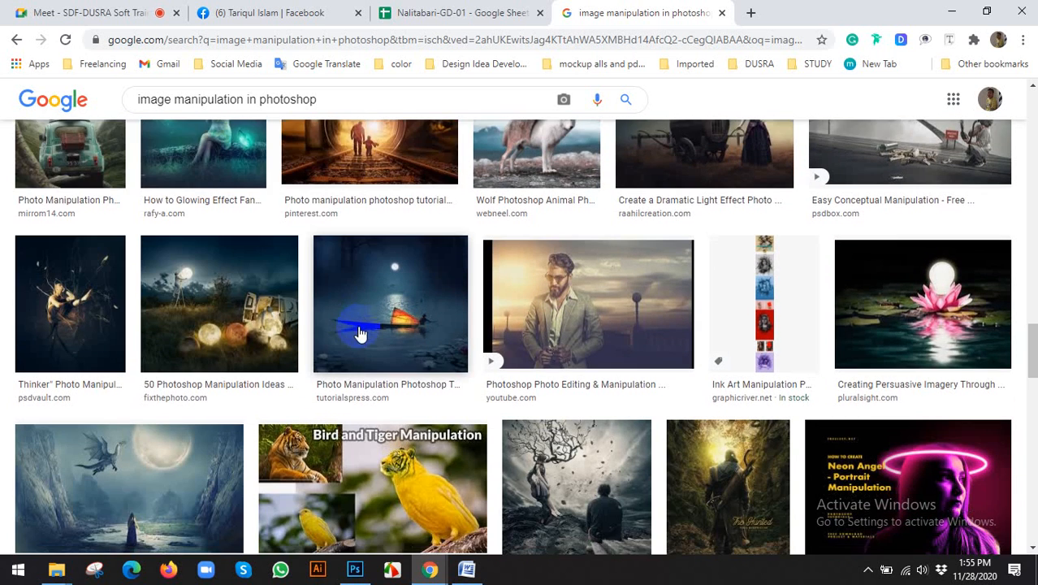
pyautogui.scroll(-1, 360, 333)
pyautogui.scroll(-2, 359, 333)
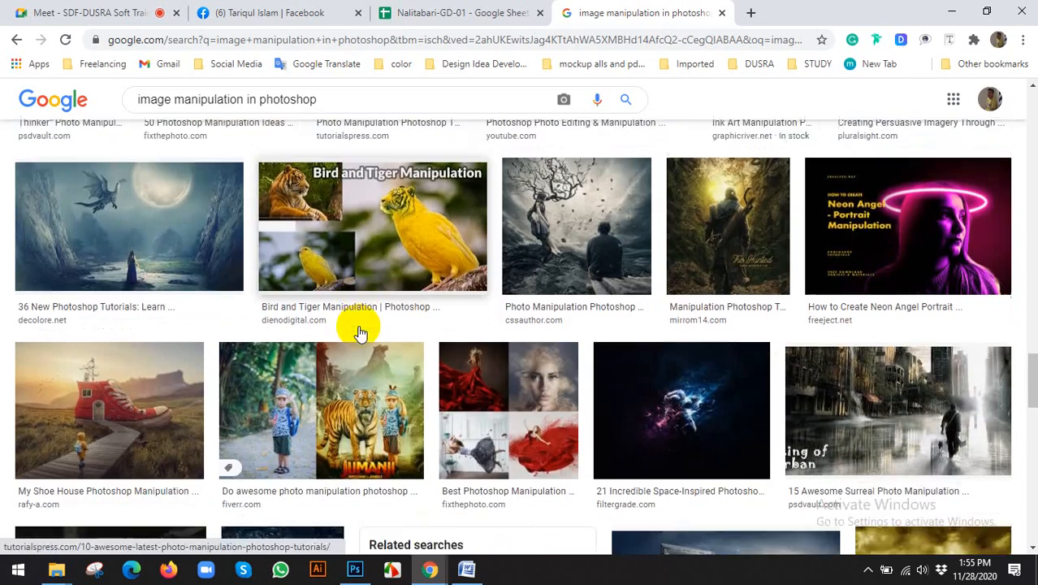
pyautogui.scroll(-5, 360, 333)
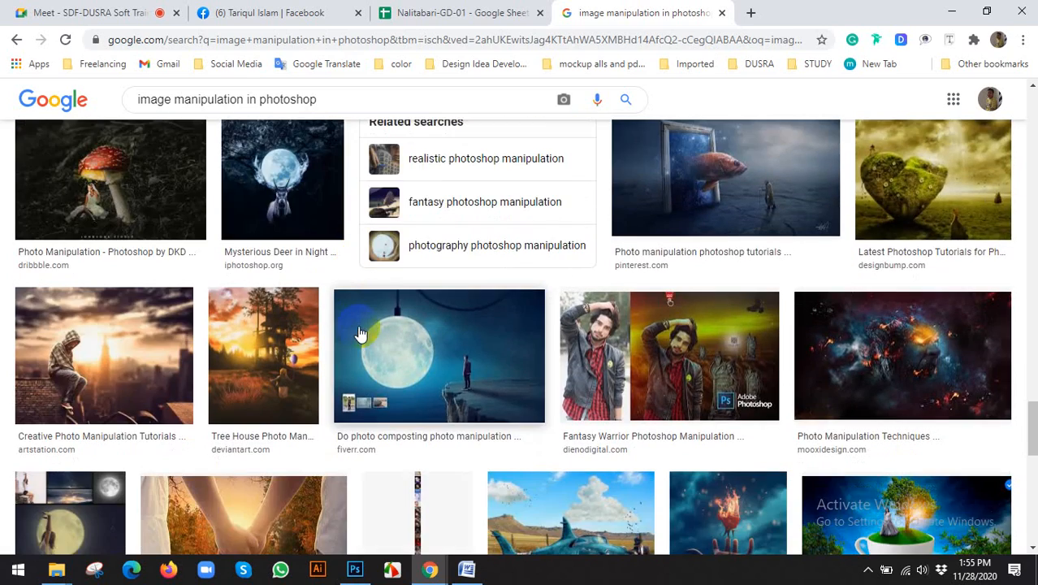
pyautogui.scroll(-4, 361, 333)
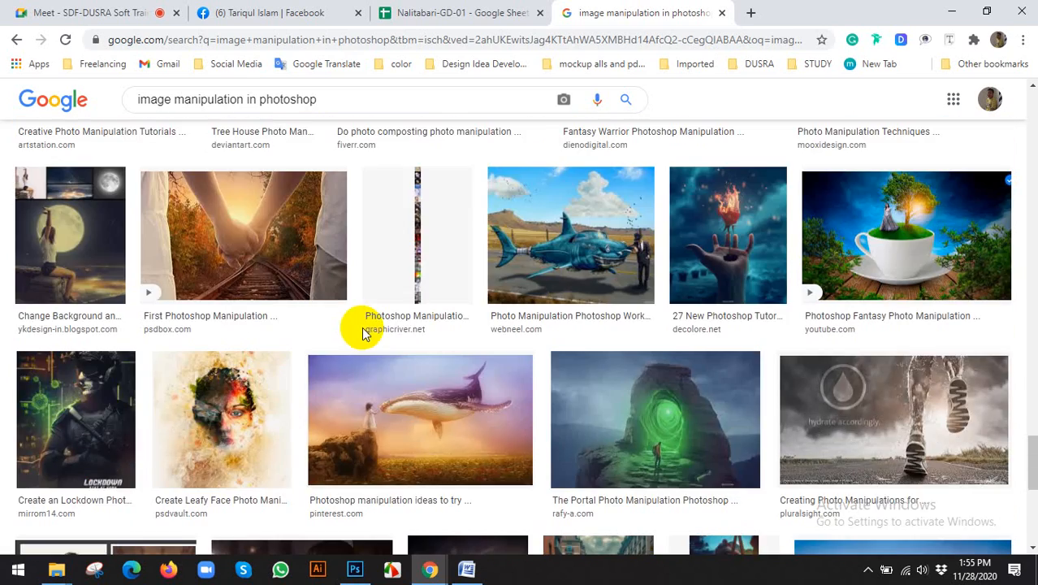
# Open the preview of the Rails Inside Illution image among the first results and examine its related images.
pyautogui.scroll(20, 361, 331)
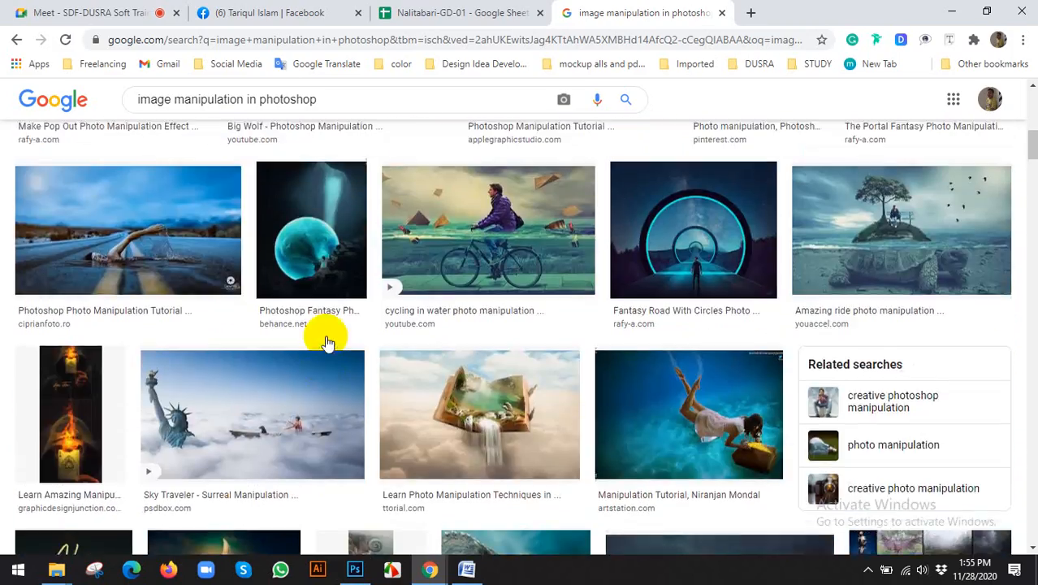
pyautogui.scroll(4, 325, 342)
pyautogui.scroll(-3, 326, 342)
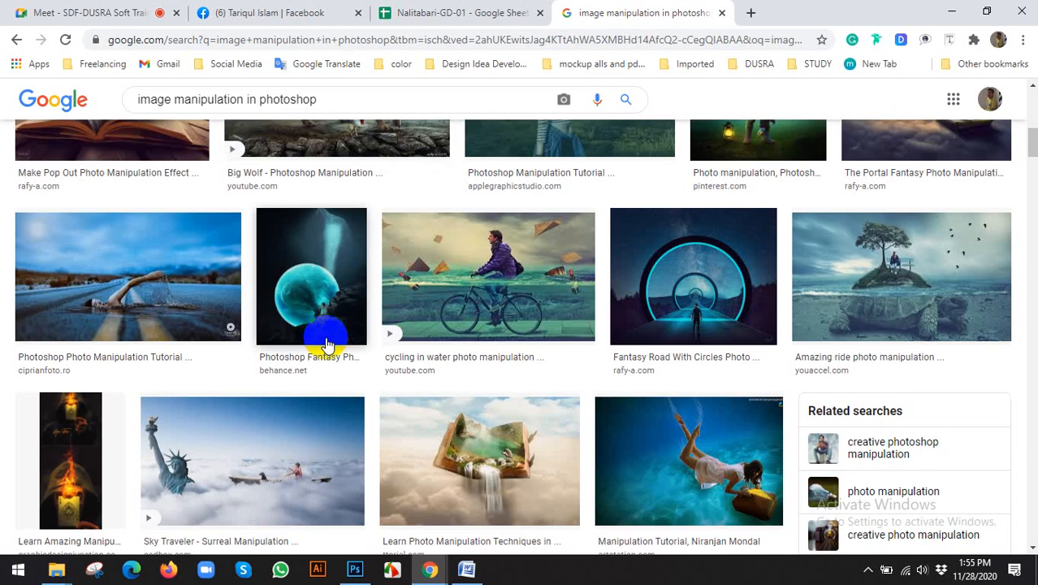
pyautogui.scroll(8, 325, 342)
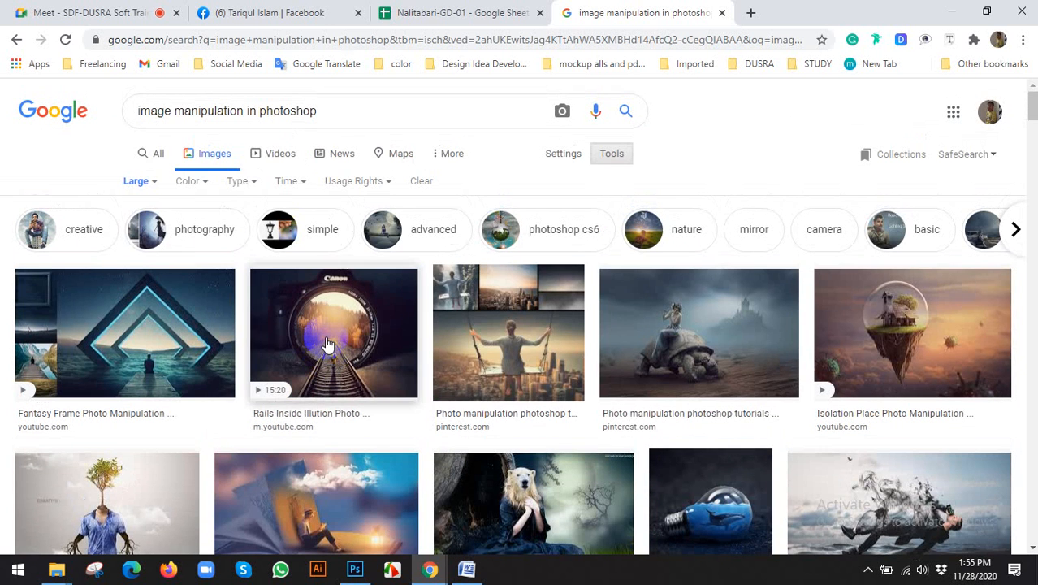
pyautogui.click(337, 327)
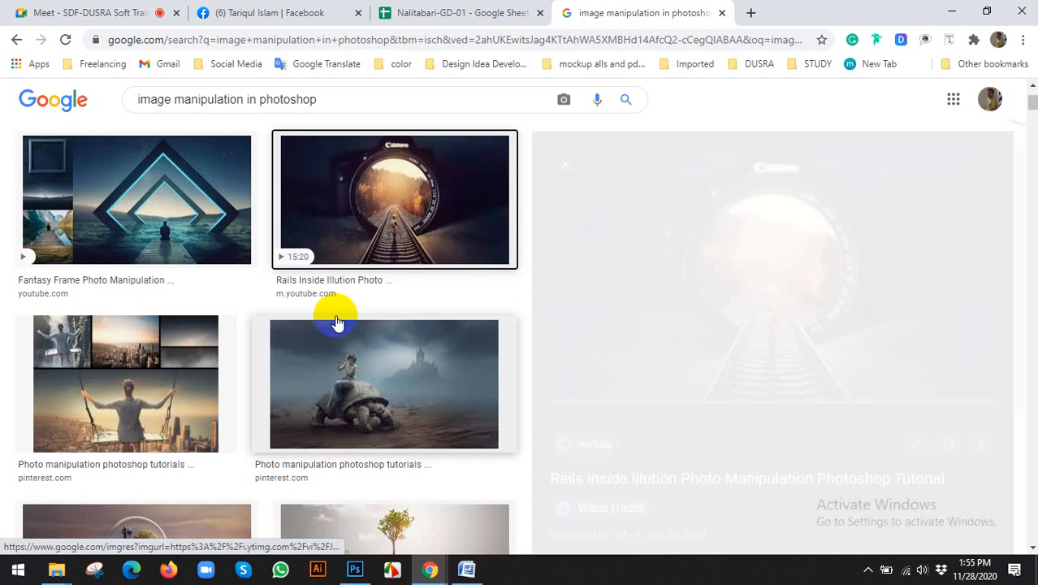
pyautogui.scroll(-6, 819, 402)
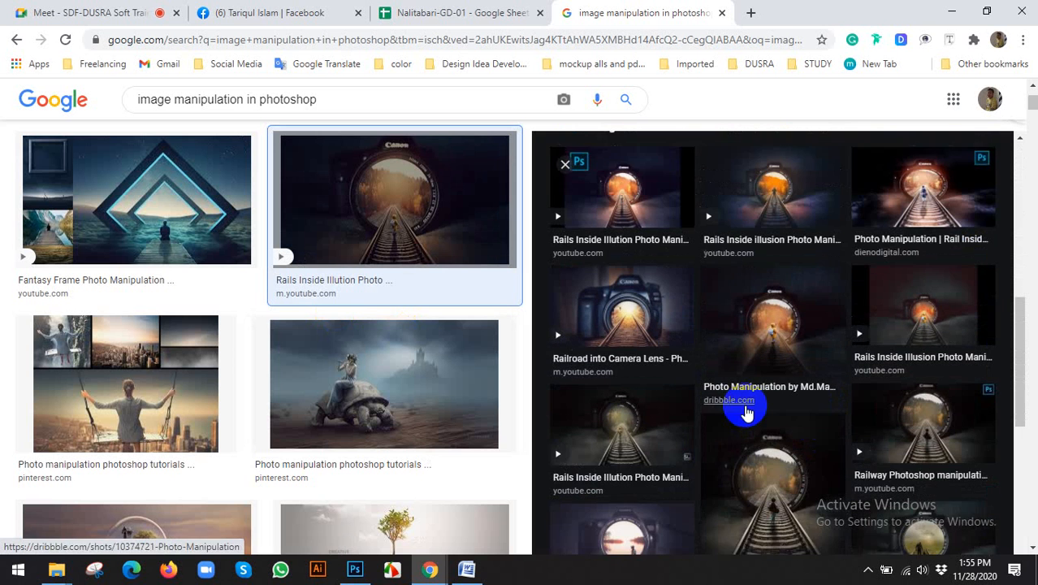
# Switch to the Google Meet call and mute the microphone.
pyautogui.click(139, 13)
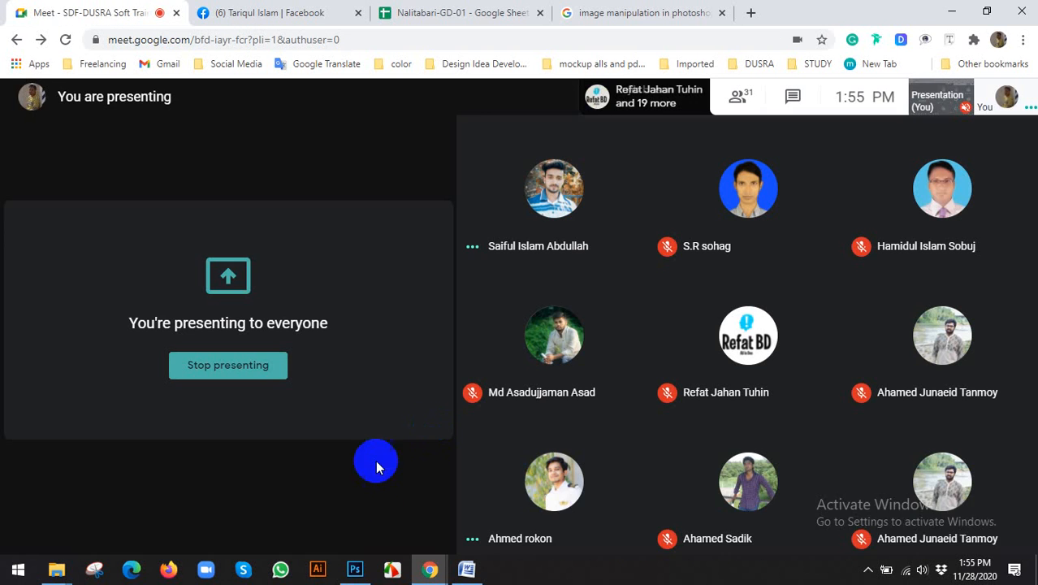
pyautogui.click(459, 527)
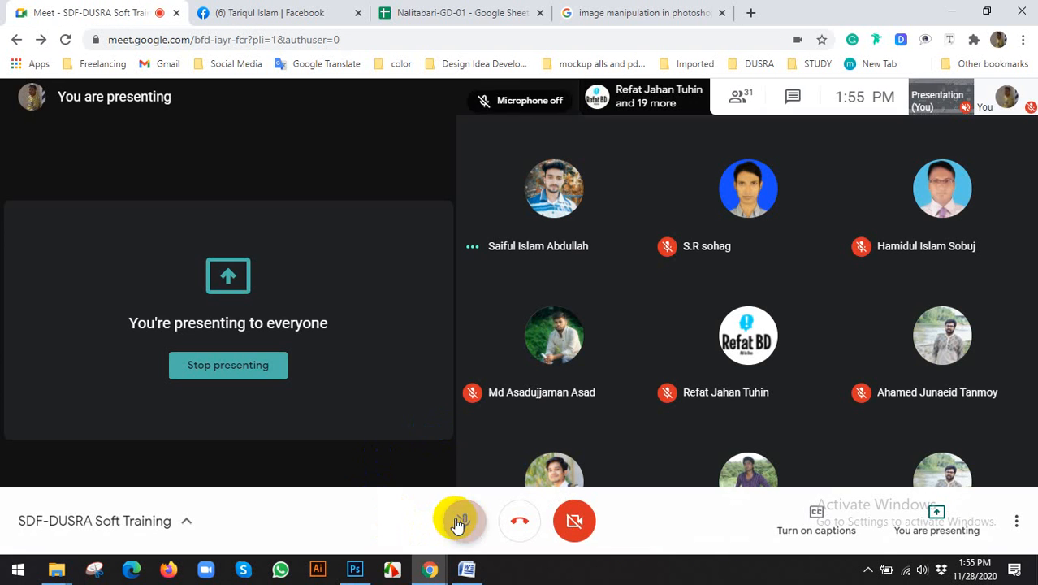
# Return to the image search, open the related search "photo manipulation" and browse its example composites.
pyautogui.click(603, 10)
pyautogui.scroll(-3, 838, 309)
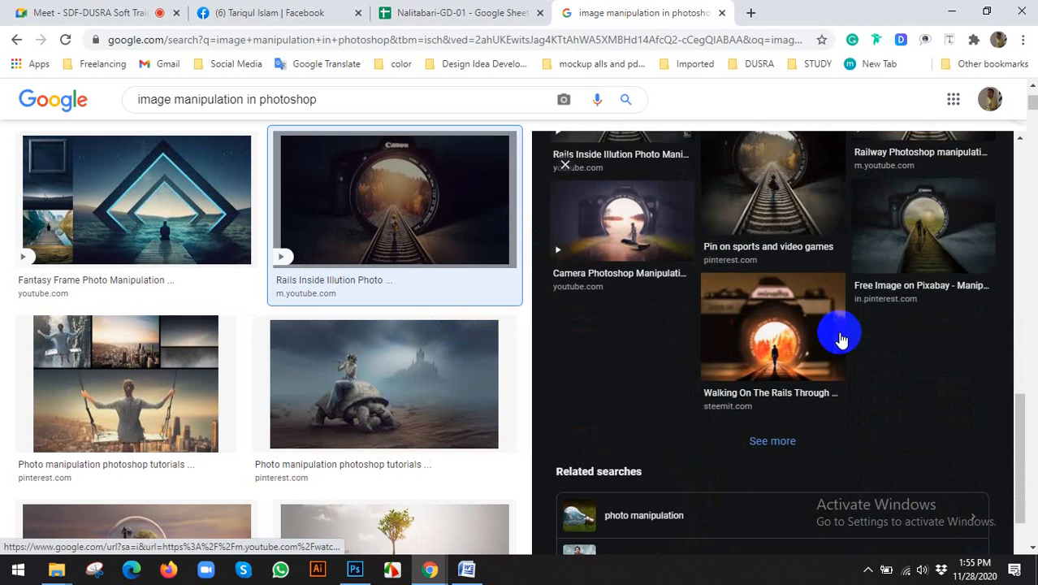
pyautogui.scroll(-2, 723, 396)
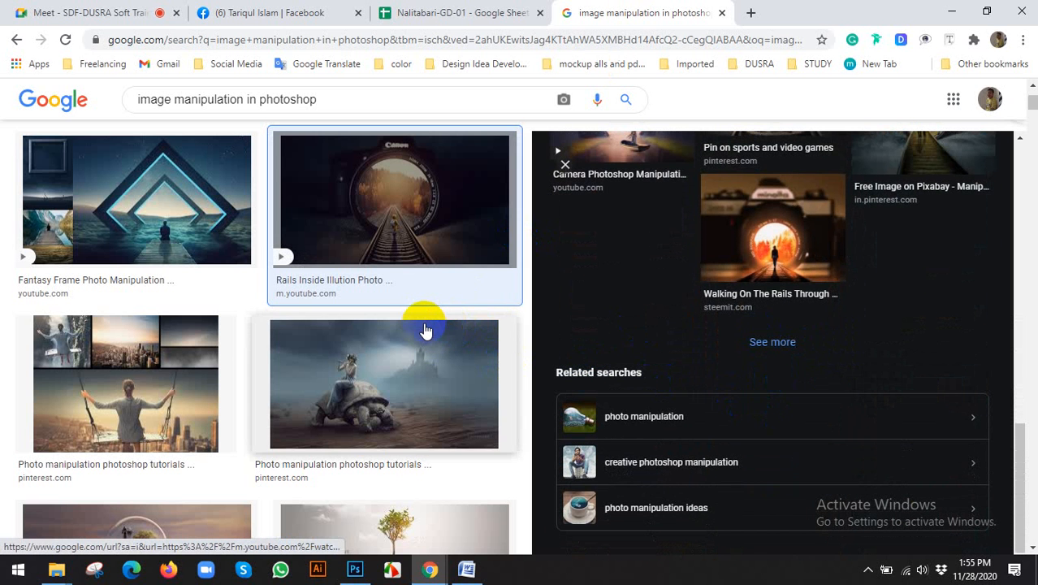
pyautogui.scroll(-2, 767, 371)
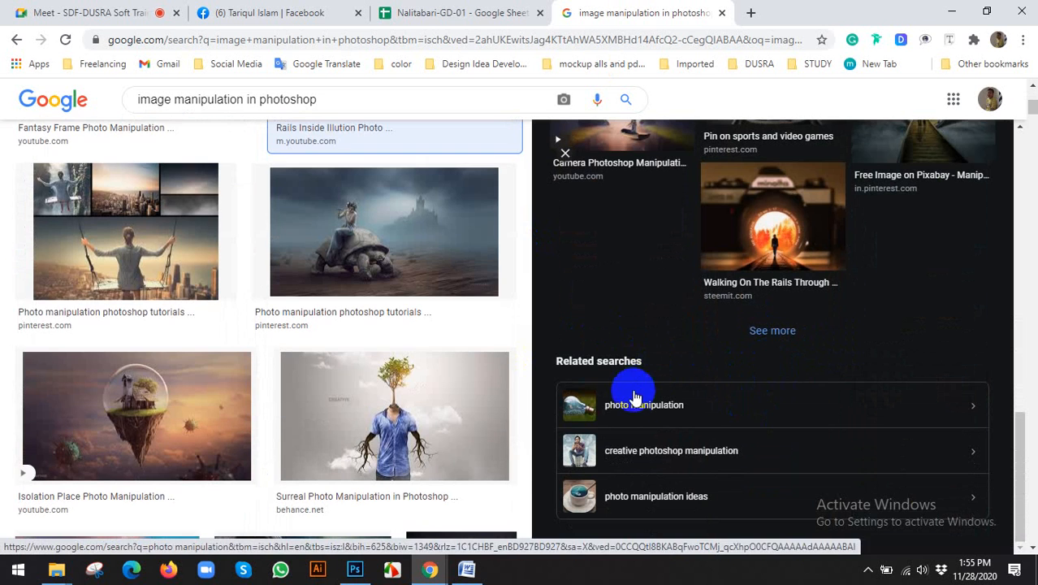
pyautogui.click(634, 406)
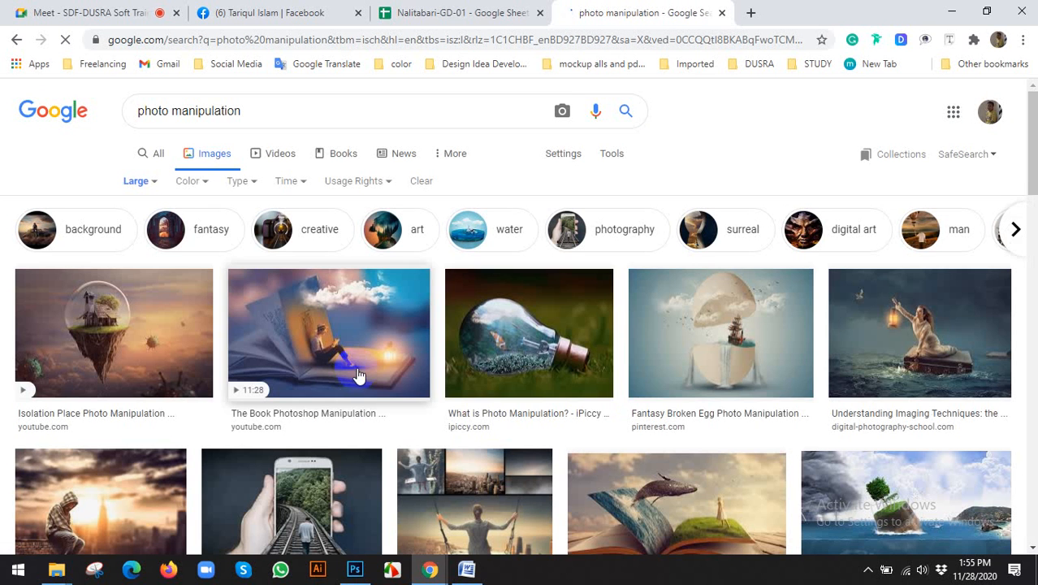
pyautogui.scroll(-1, 750, 408)
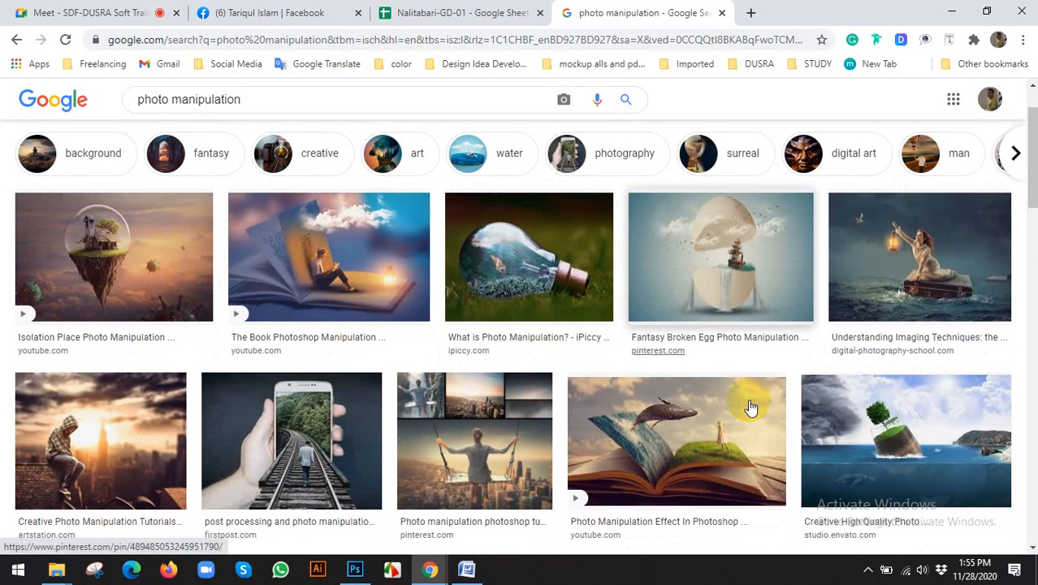
pyautogui.scroll(-1, 643, 385)
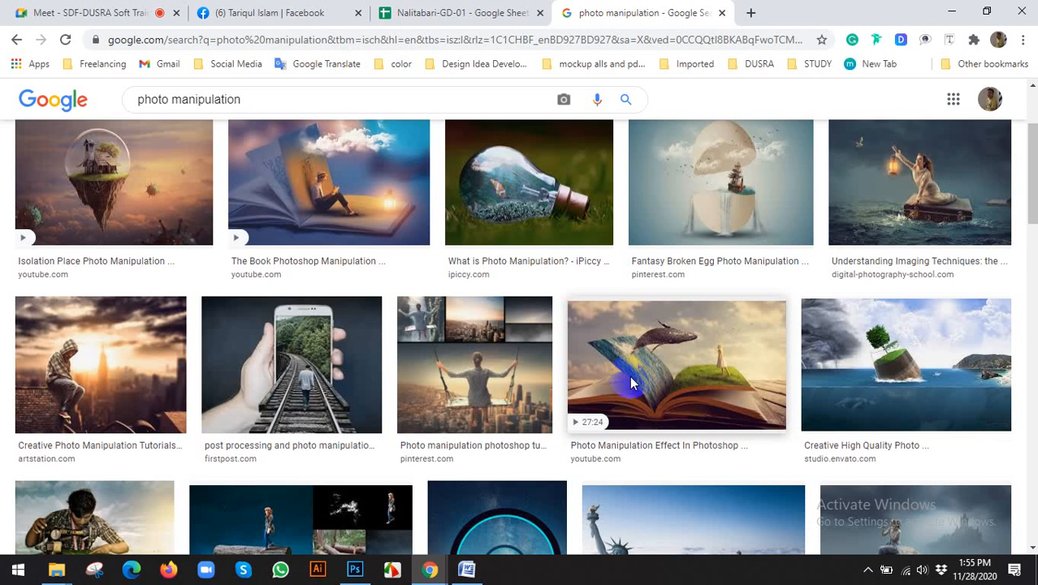
pyautogui.scroll(-1, 630, 382)
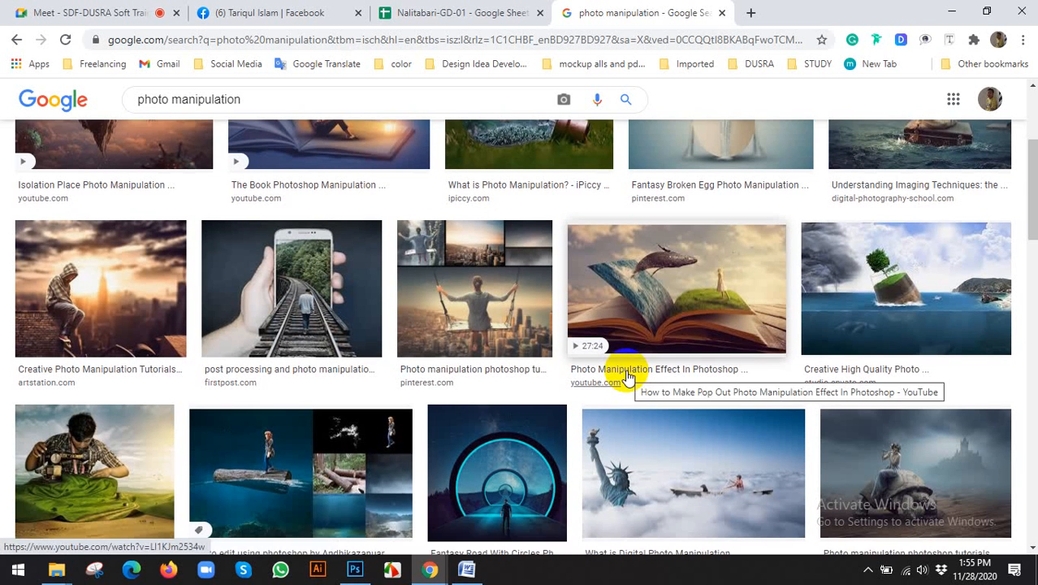
pyautogui.scroll(-2, 624, 375)
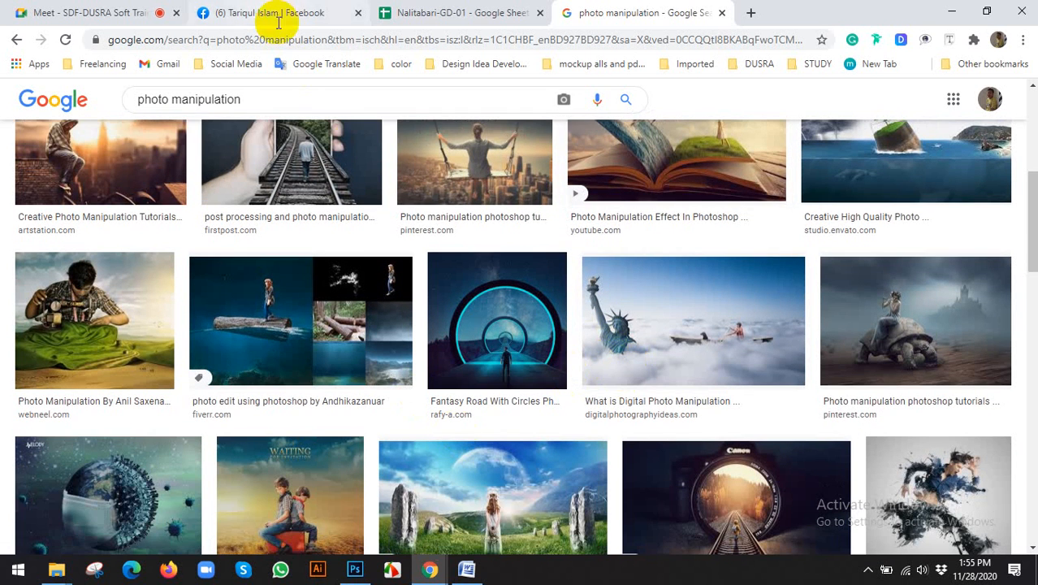
pyautogui.scroll(-2, 557, 281)
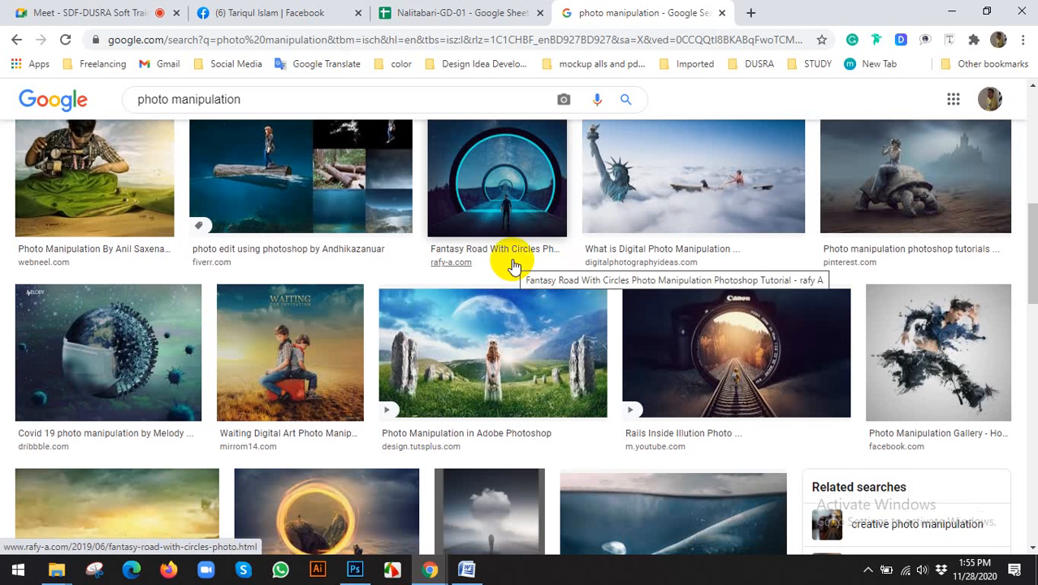
# Open the preview of the Photo Manipulation Gallery image of the leaping, splattered man and examine its related images.
pyautogui.scroll(-2, 513, 266)
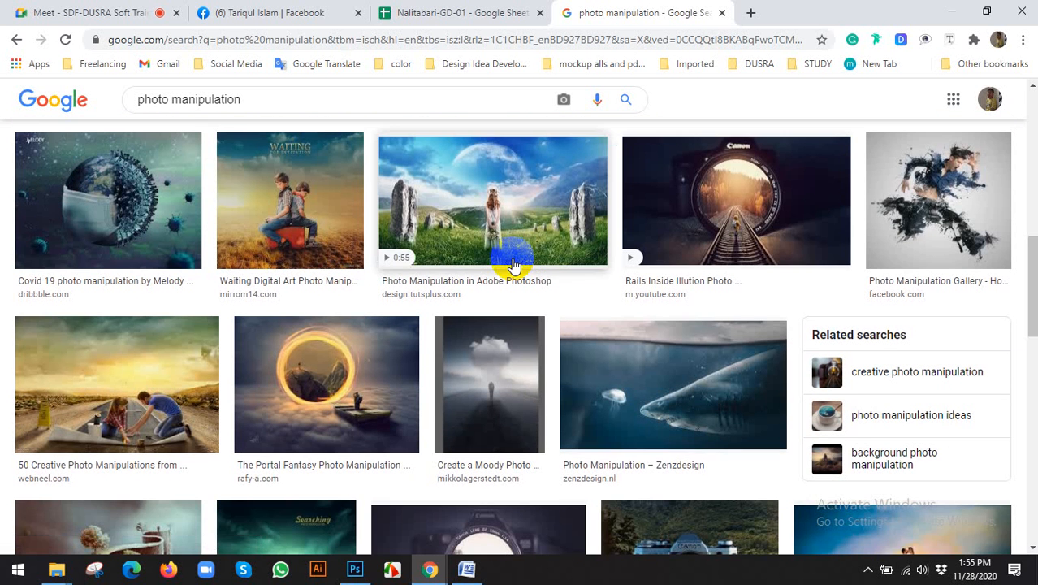
pyautogui.click(938, 159)
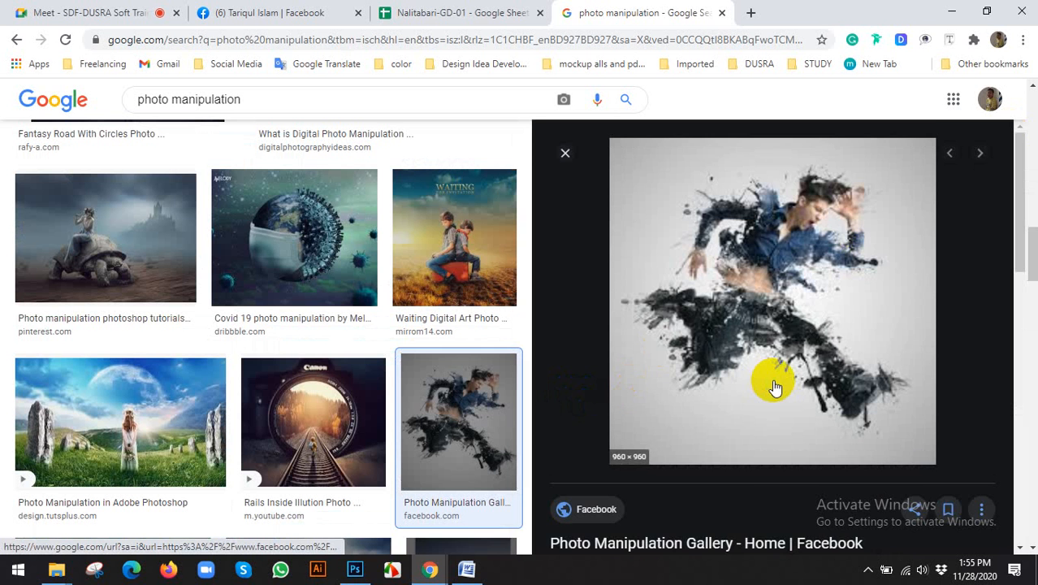
pyautogui.scroll(-4, 774, 386)
pyautogui.scroll(-2, 774, 386)
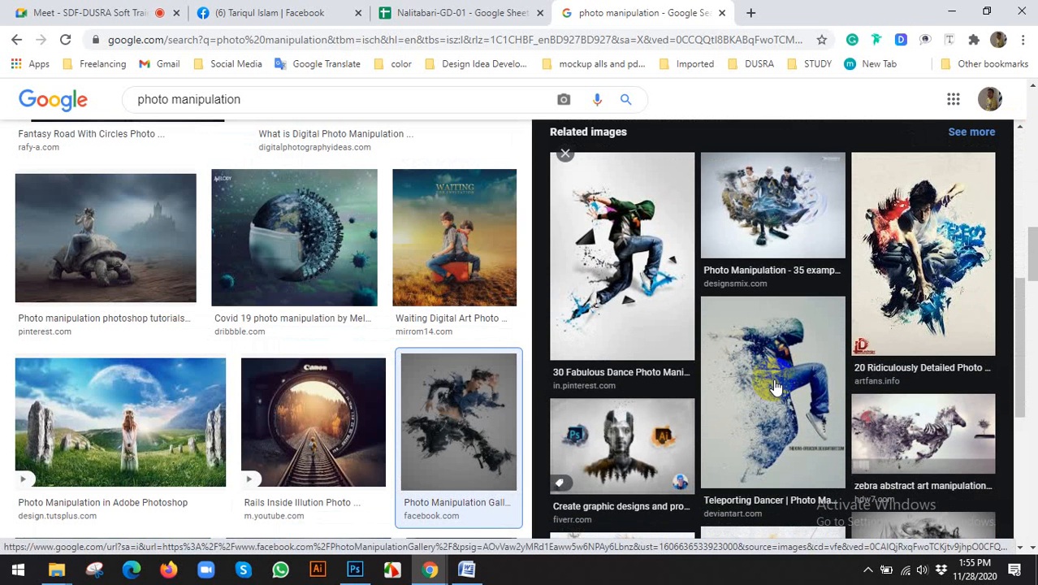
pyautogui.scroll(-2, 774, 387)
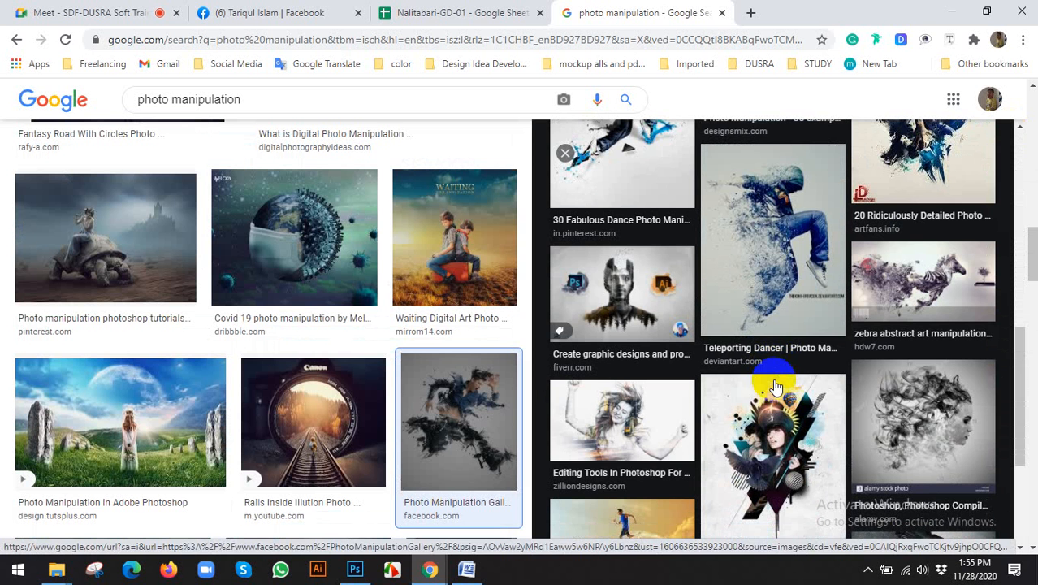
# Open the preview of the related Teleporting Dancer image and browse further composites in the photo manipulation results.
pyautogui.click(766, 276)
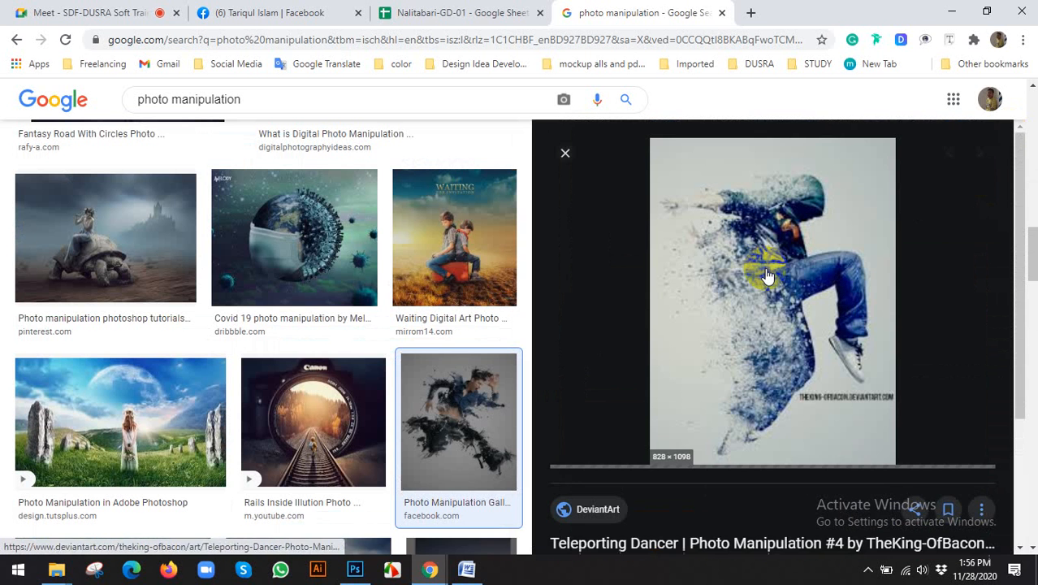
pyautogui.scroll(-4, 309, 336)
pyautogui.scroll(-5, 312, 339)
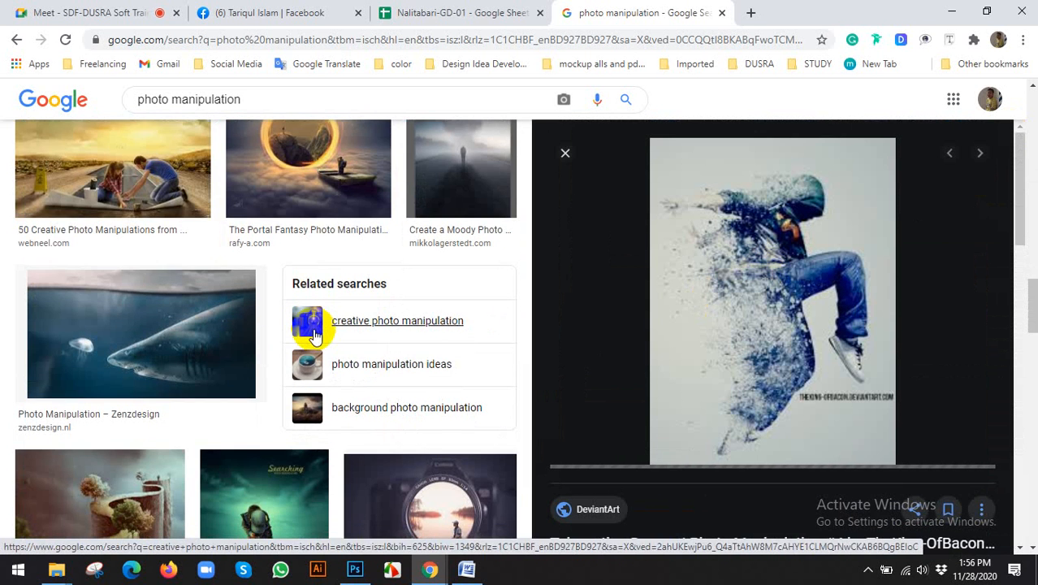
pyautogui.scroll(-1, 326, 343)
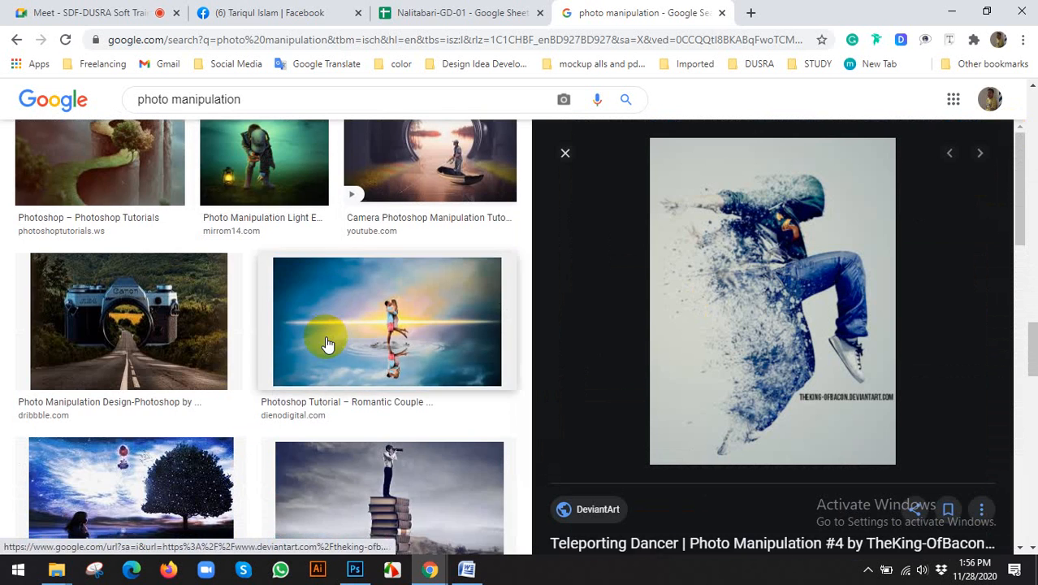
# Switch from the image search to the Google Meet call.
pyautogui.click(129, 13)
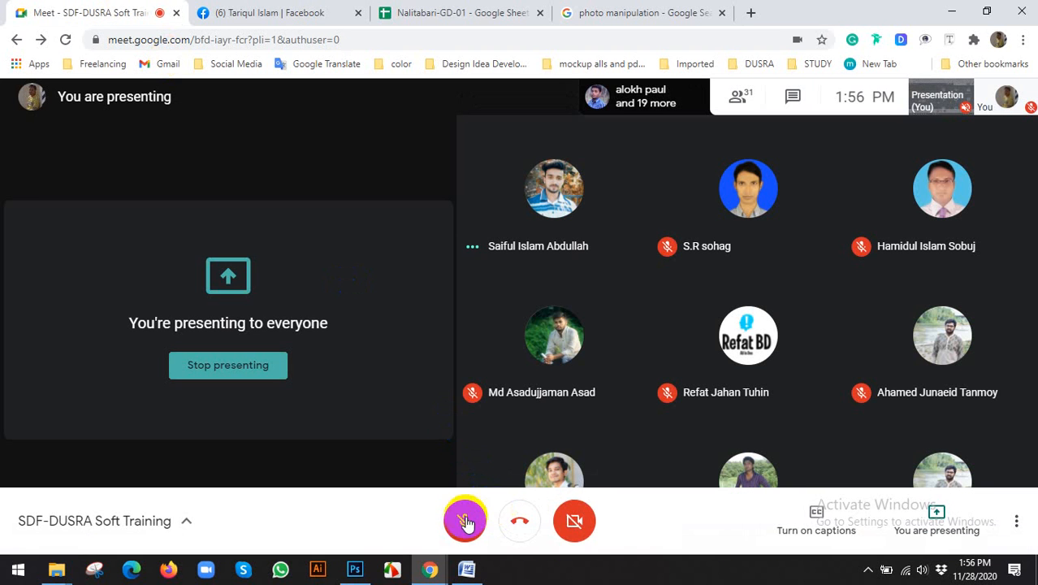